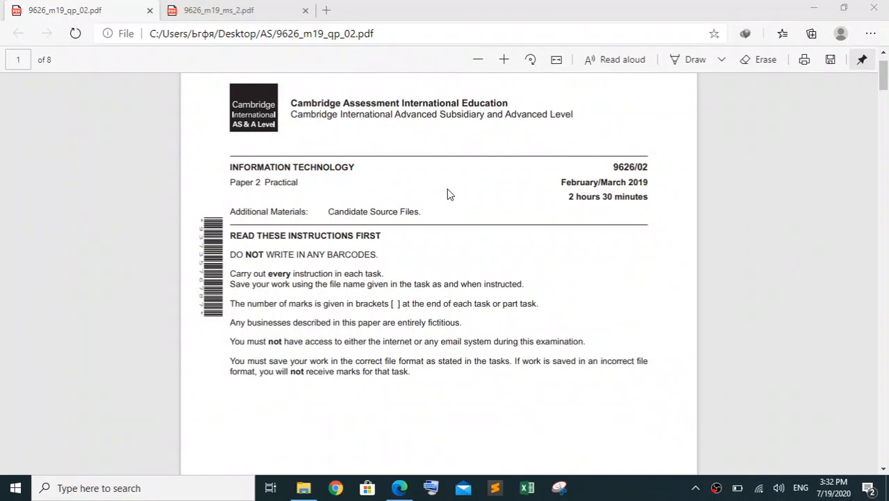
Highlight the phrase "Traditional Austrian hospitality," in yellow in the brief on page 2 of the question paper
scroll(448, 195, down, 6)
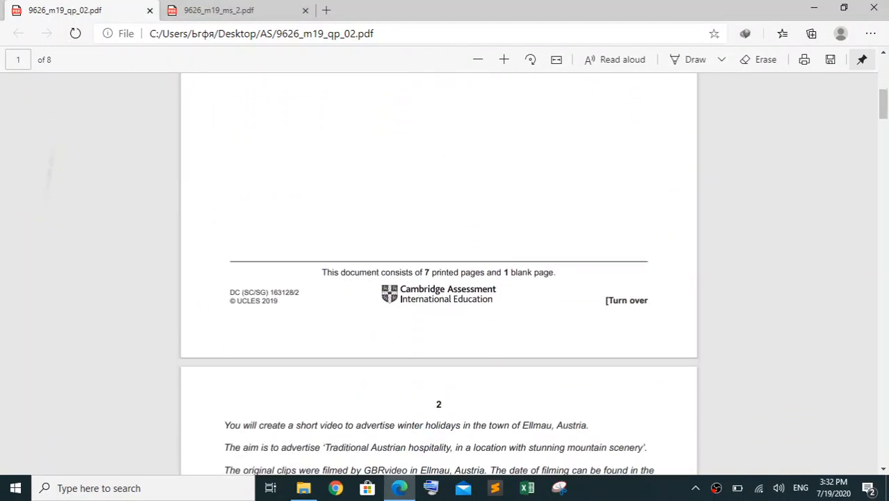
scroll(438, 278, down, 4)
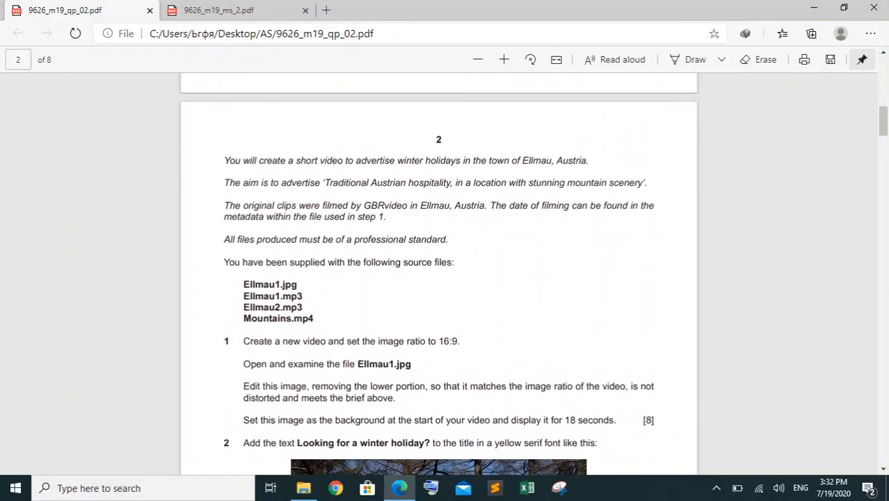
scroll(438, 278, down, 1)
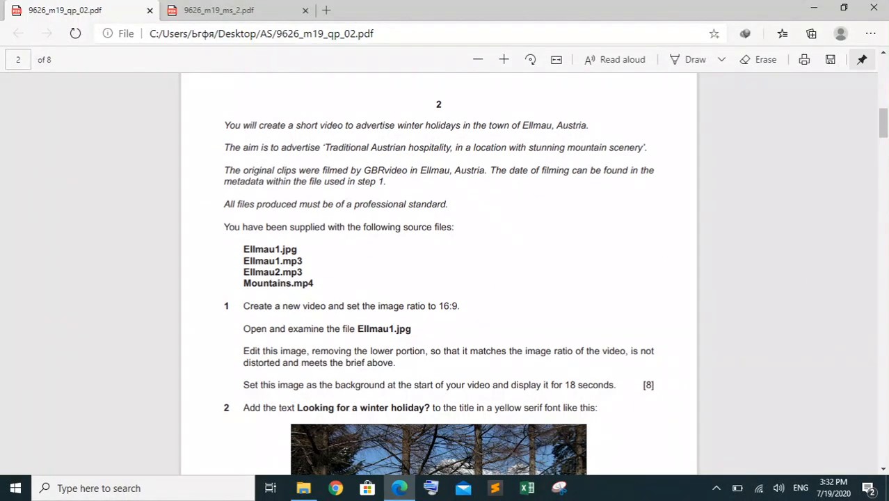
scroll(441, 215, down, 1)
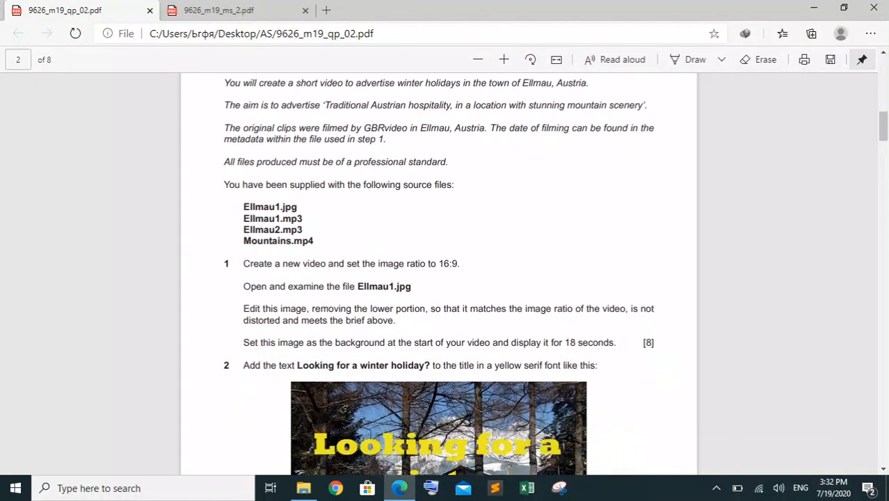
scroll(438, 278, up, 1)
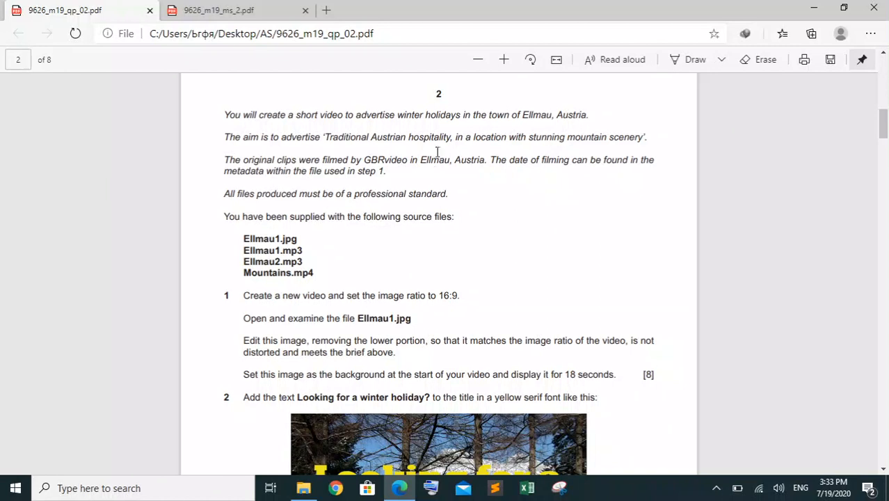
drag(451, 137, 330, 135)
right_click(330, 136)
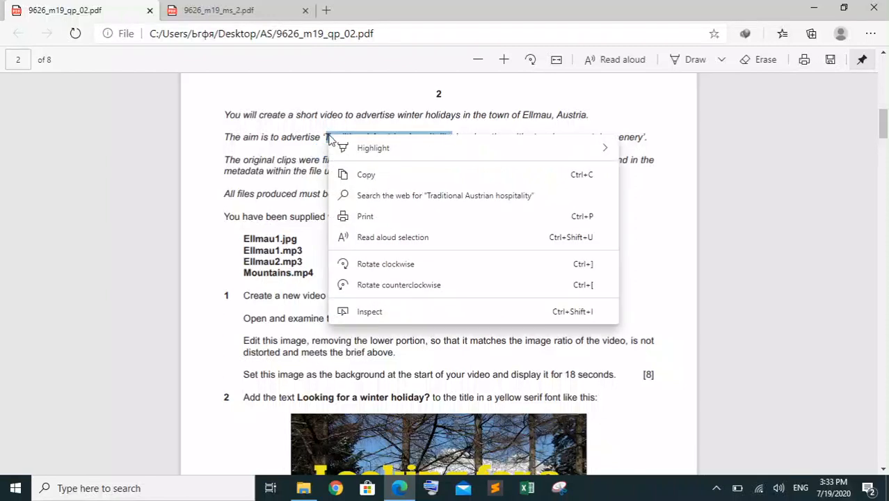
click(631, 151)
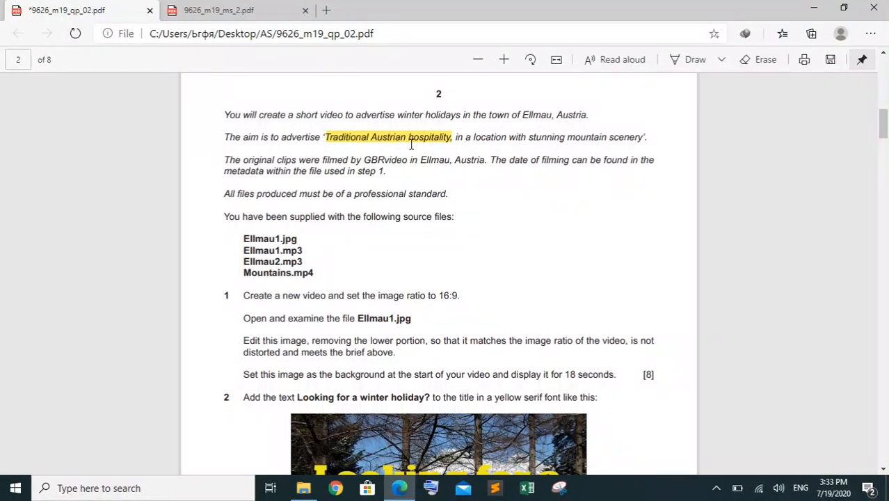
Highlight the phrase "stunning mountain scenery" in yellow in the same sentence of the brief
mouse_move(528, 137)
mouse_down()
mouse_move(644, 137)
mouse_move(531, 127)
mouse_move(543, 137)
mouse_move(638, 134)
mouse_move(529, 138)
mouse_up()
right_click(531, 130)
click(518, 142)
click(638, 136)
right_click(533, 139)
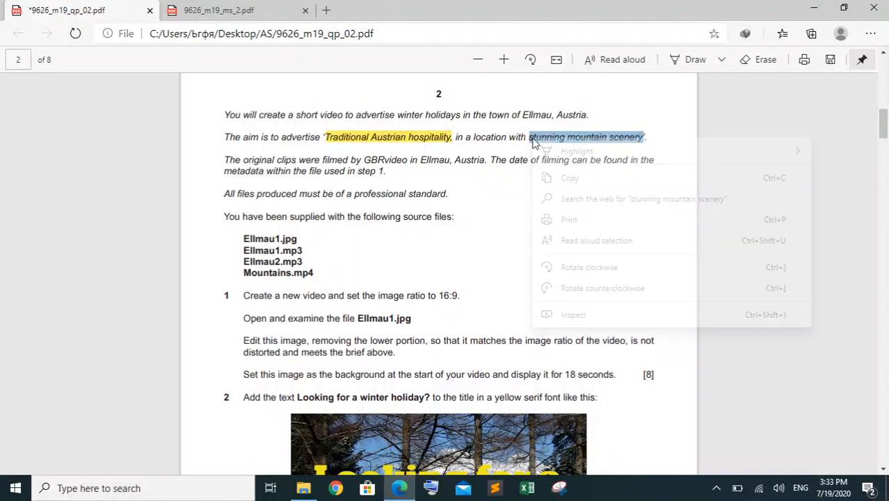
mouse_move(562, 153)
click(507, 153)
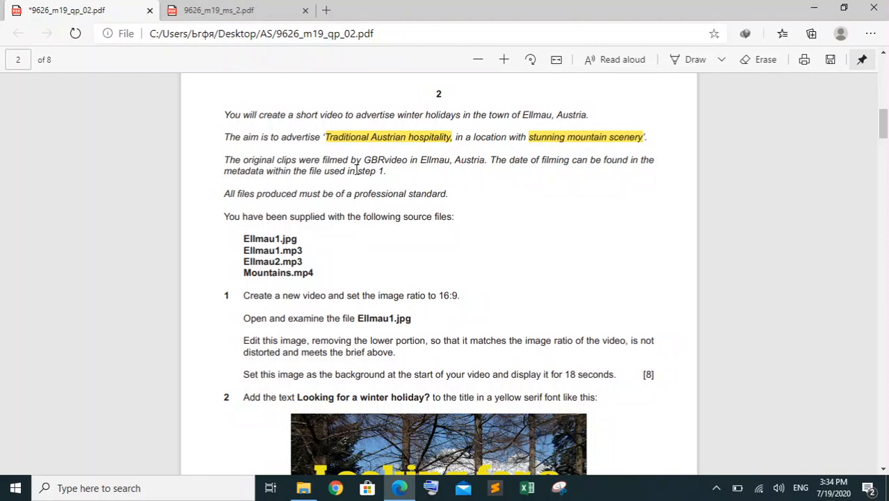
Review the list of supplied source files in the brief, marking out the image, the audio files and the video
scroll(376, 170, down, 2)
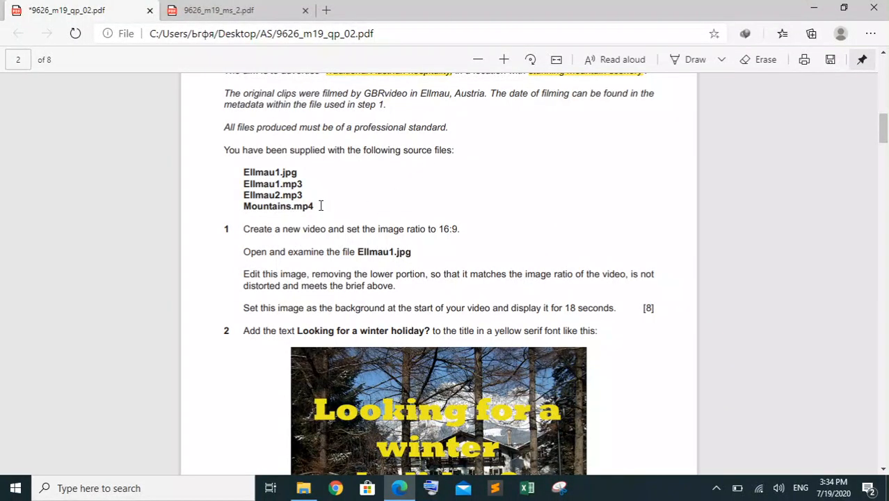
drag(320, 206, 234, 179)
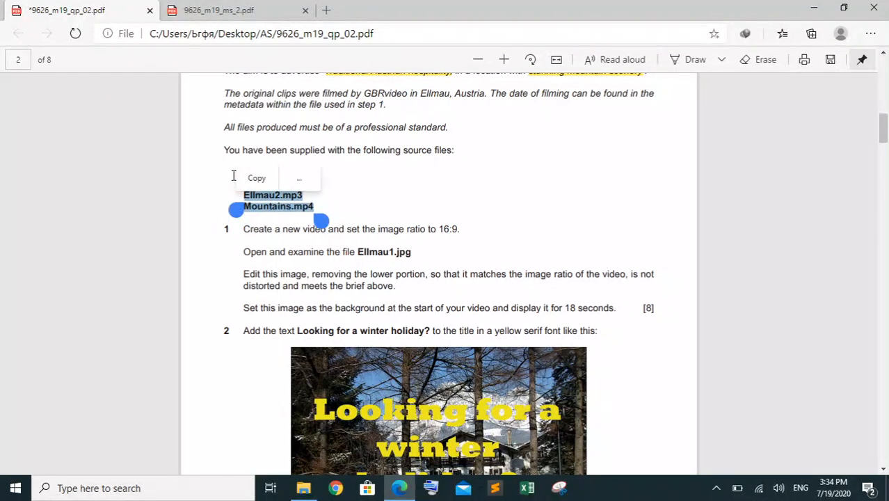
click(214, 175)
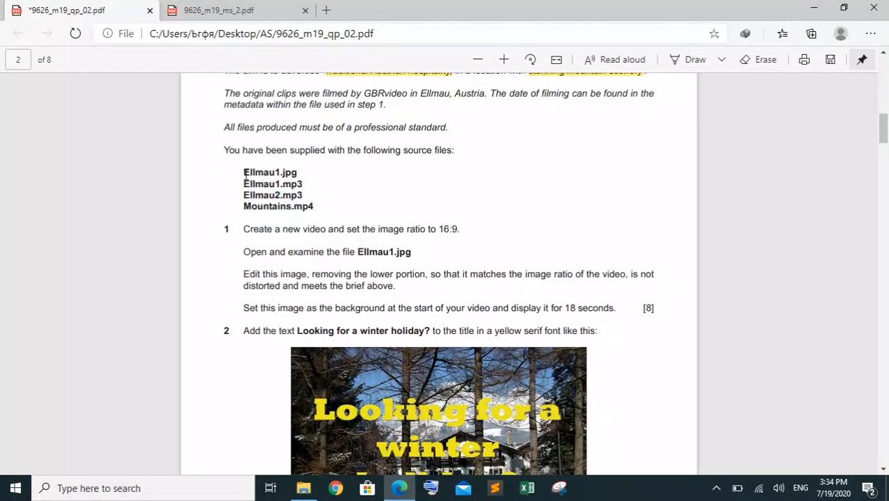
mouse_move(245, 177)
mouse_down()
mouse_move(280, 176)
mouse_move(235, 183)
mouse_up()
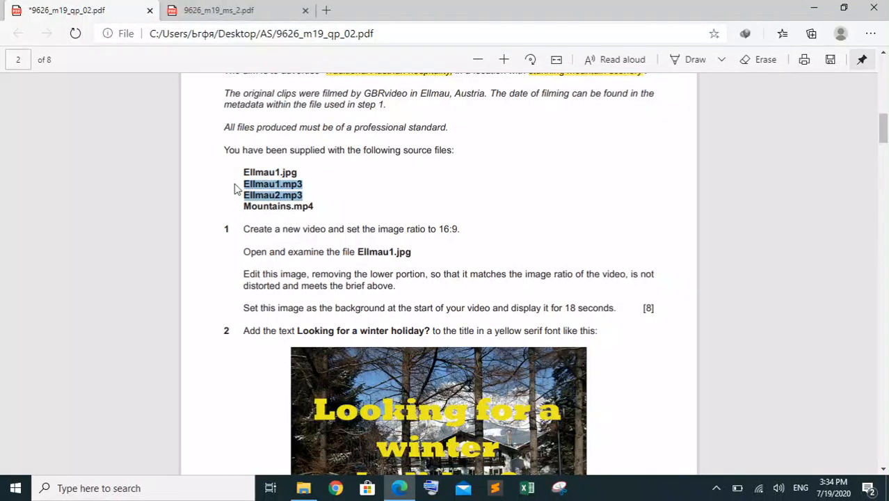
drag(300, 171, 240, 172)
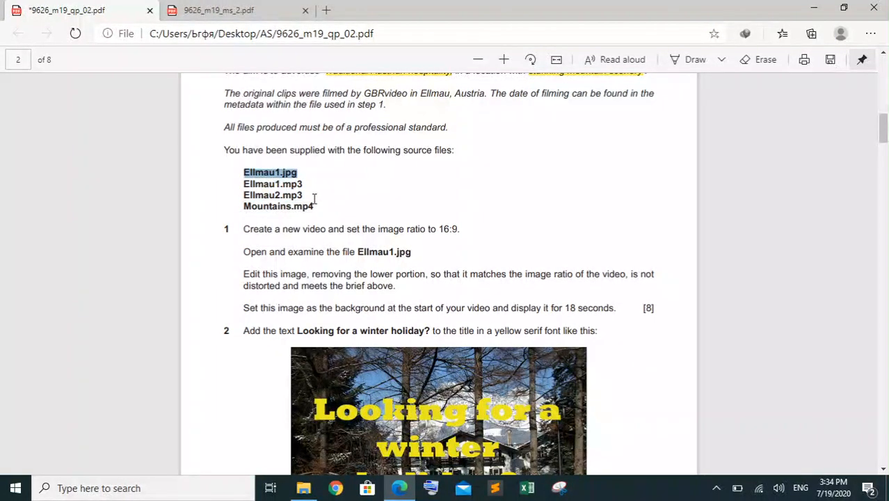
drag(316, 206, 244, 206)
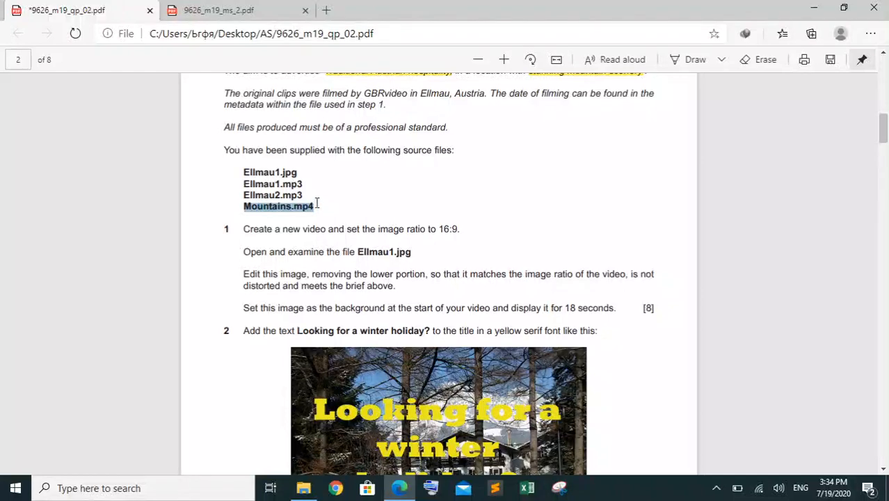
Switch to File Explorer, open the 03_9626_02_Confidential Source Files 2019 folder and locate the Ellmau1 image, Ellmau1 and Ellmau2 audio files and Mountains video
click(304, 487)
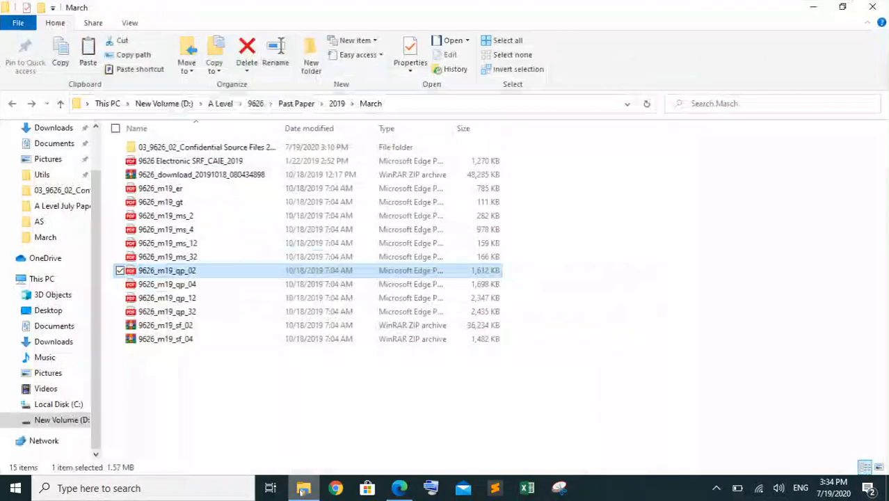
double_click(244, 148)
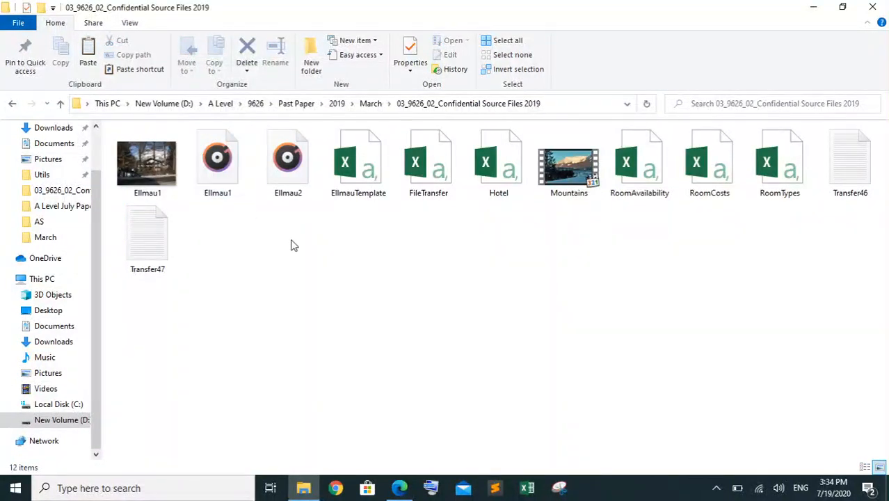
drag(291, 245, 223, 183)
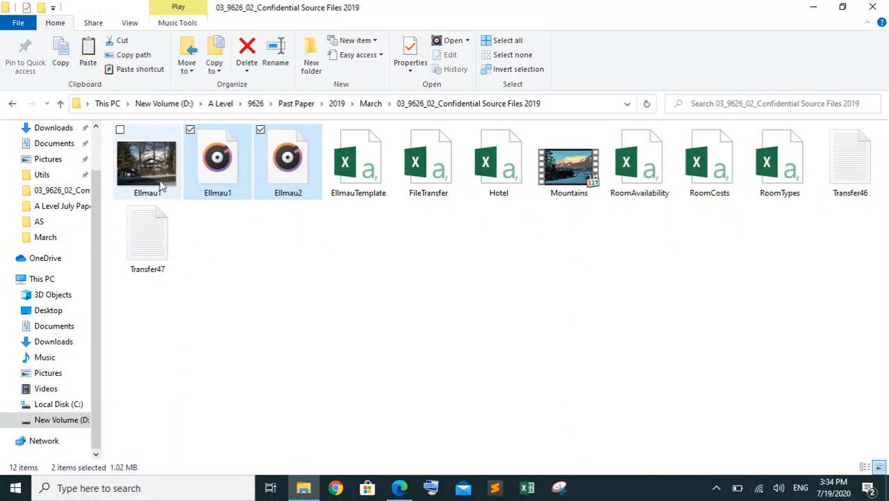
click(156, 171)
click(581, 182)
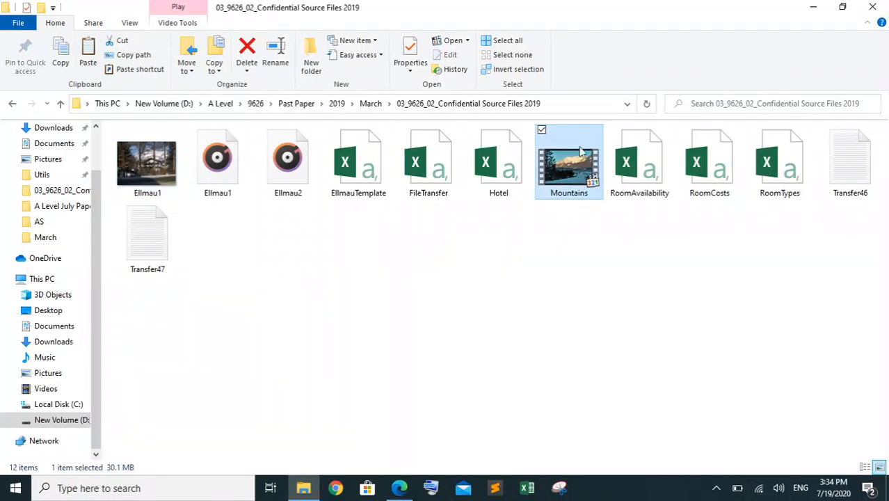
Return to the question paper in Edge and read task 1's instructions on the 16:9 image ratio and the file Ellmau1.jpg
click(399, 487)
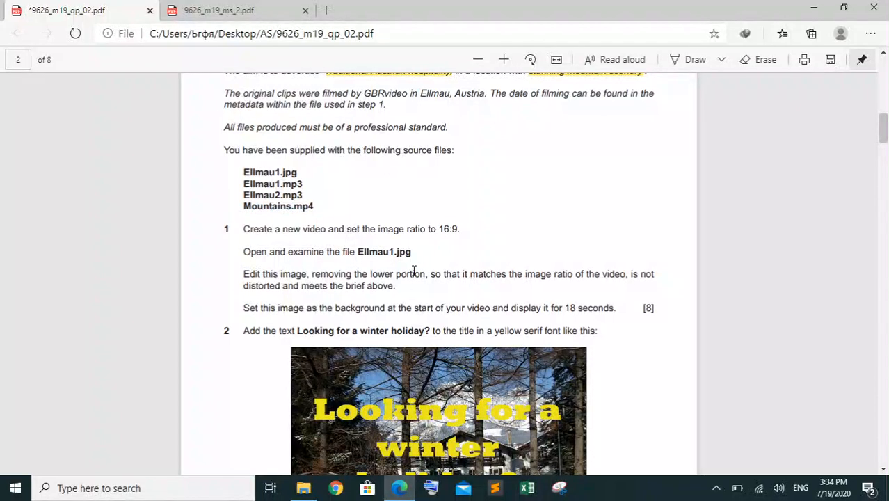
scroll(414, 272, down, 1)
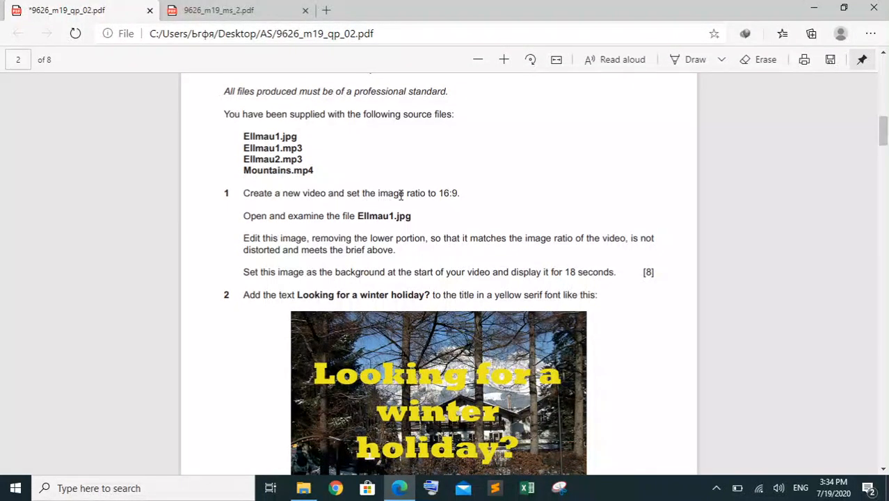
drag(459, 194, 443, 194)
click(475, 189)
key(ctrl+s)
drag(413, 218, 363, 220)
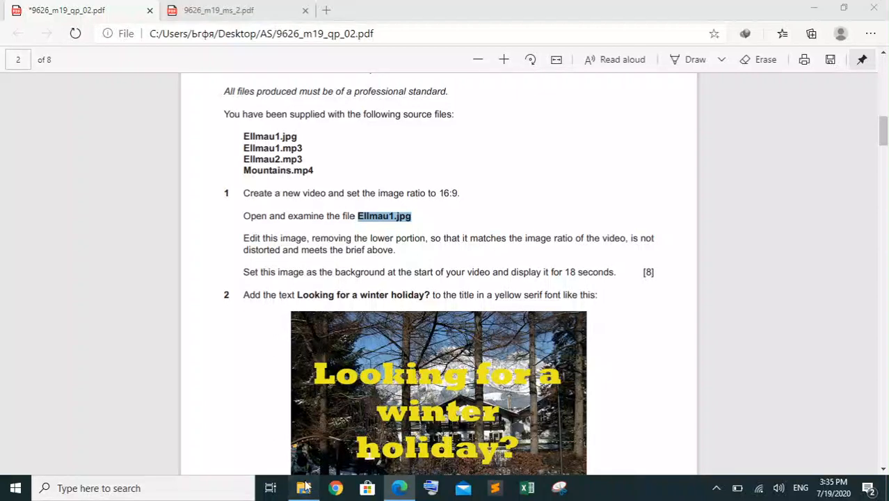
Switch to File Explorer and open the image Ellmau1 from the source files folder
click(303, 487)
click(165, 176)
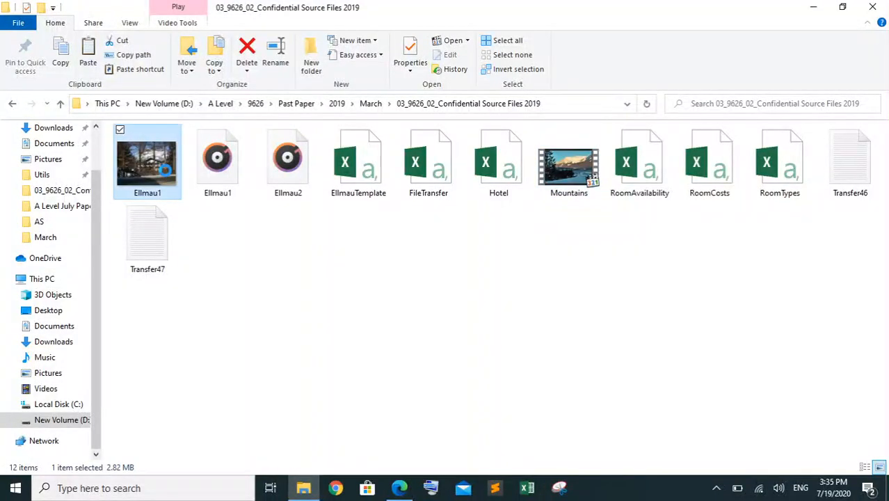
right_click(166, 176)
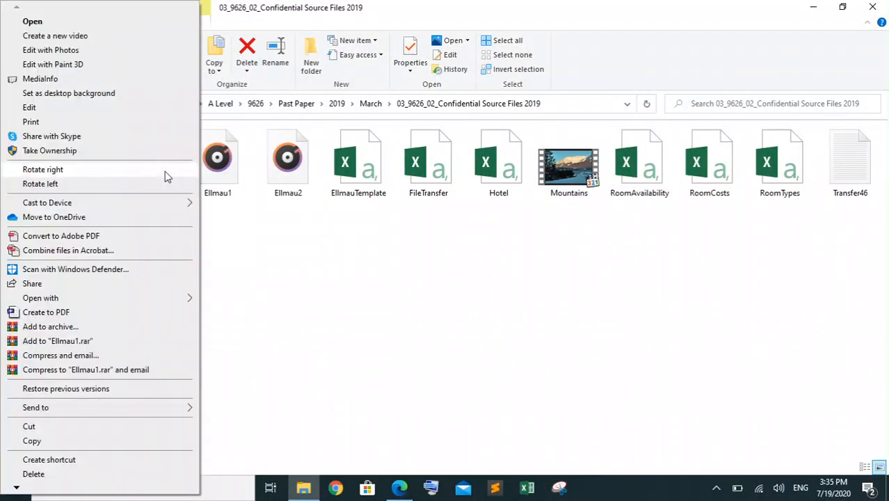
click(115, 21)
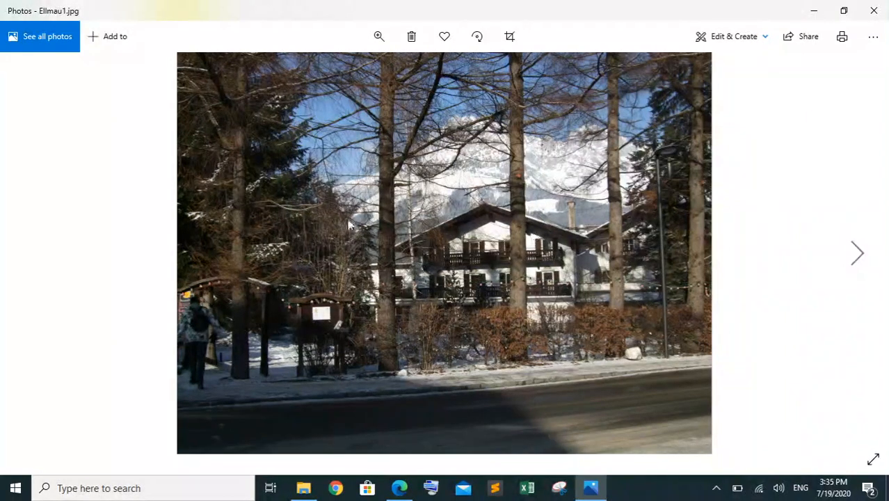
Return to the question paper in Edge and read the rest of task 1 on cropping the image's lower portion and its display time
click(399, 488)
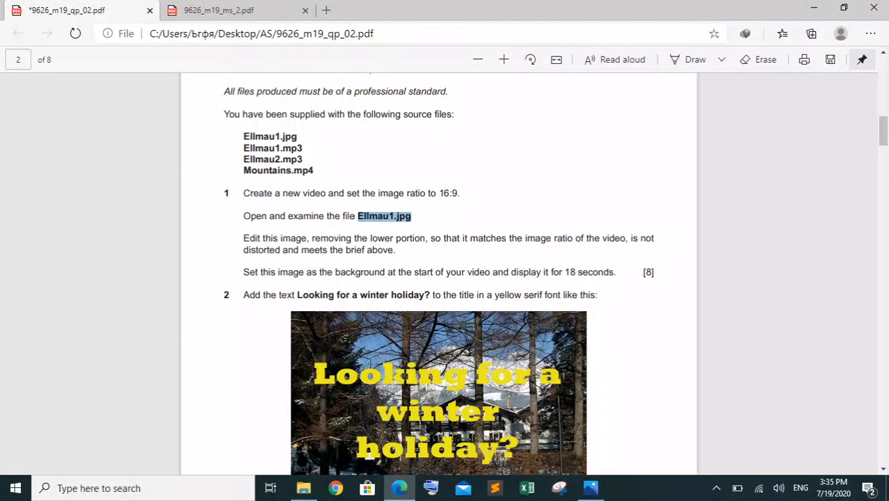
scroll(384, 208, down, 1)
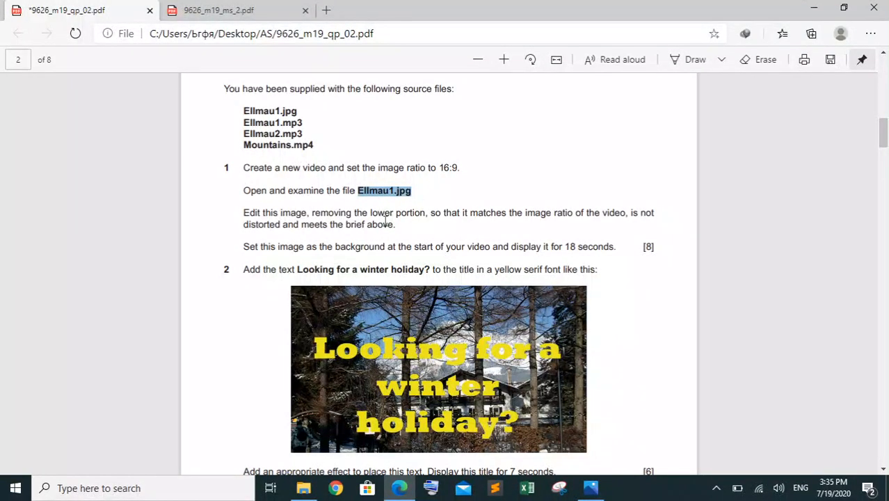
scroll(395, 222, down, 1)
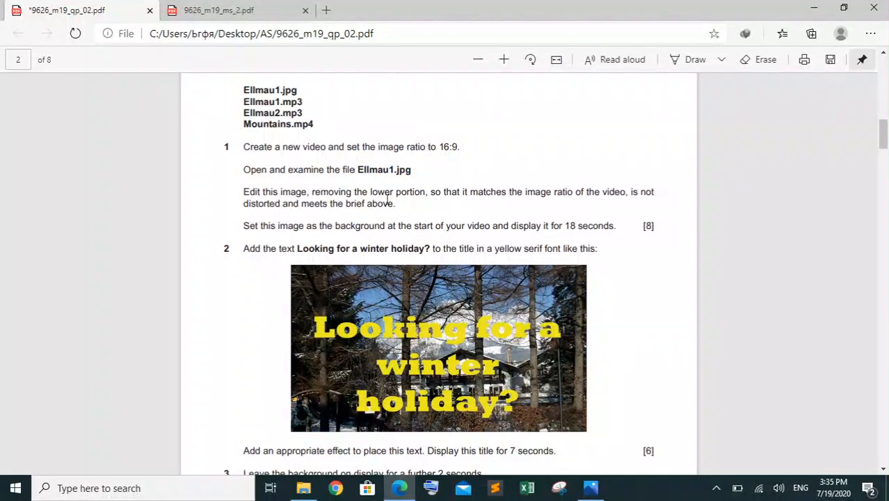
drag(312, 190, 407, 189)
click(487, 164)
drag(615, 228, 242, 146)
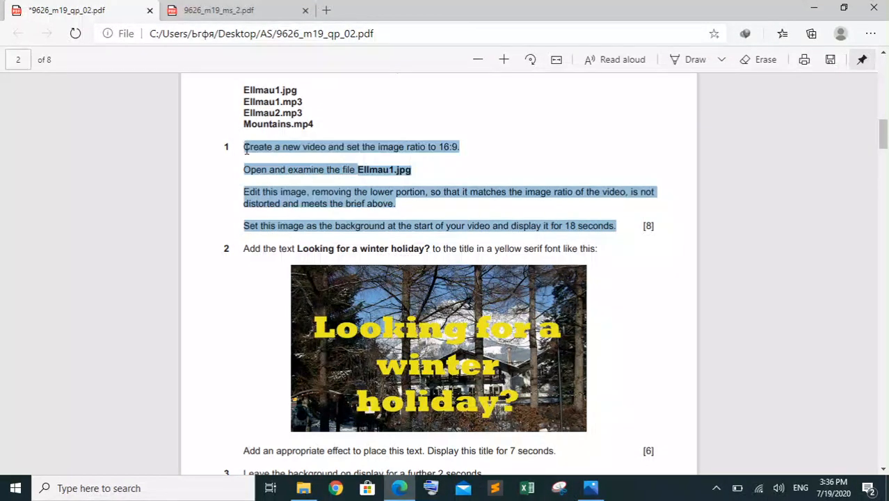
click(521, 180)
Switch to Photos and crop Ellmau1.jpg to Widescreen 16:9, positioning the frame to cut off the lower portion with the road
click(581, 488)
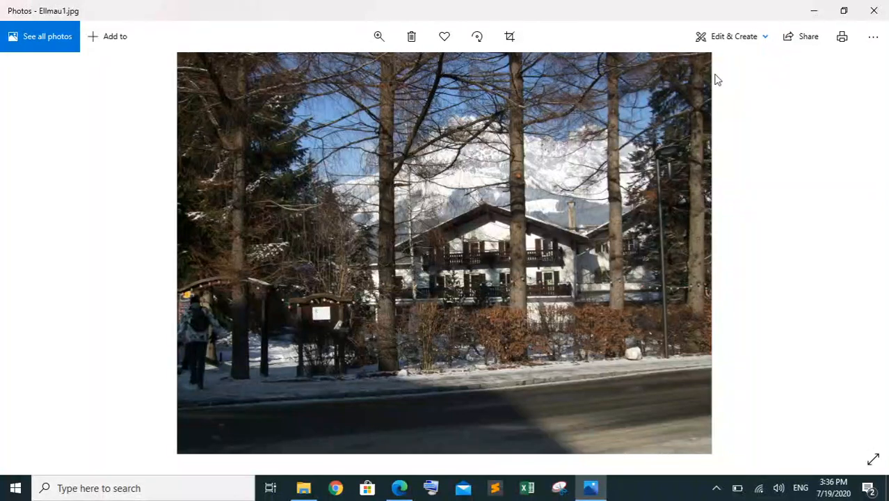
click(730, 40)
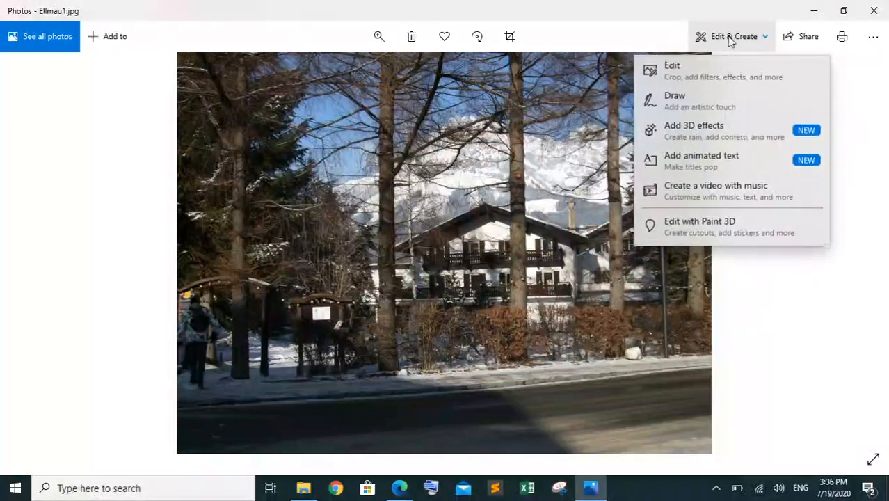
click(723, 76)
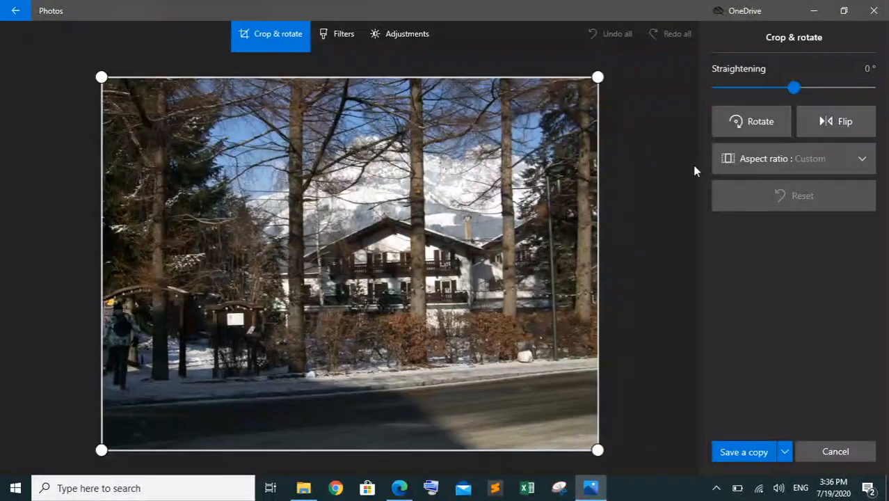
click(764, 168)
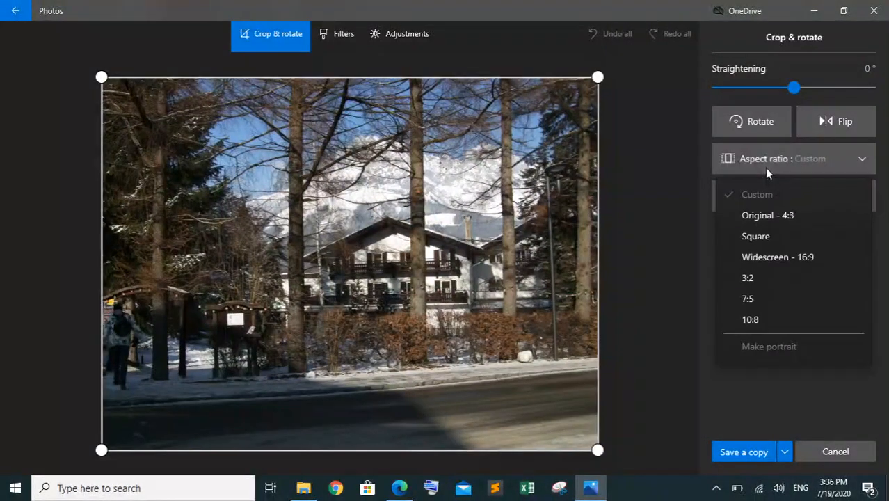
click(790, 257)
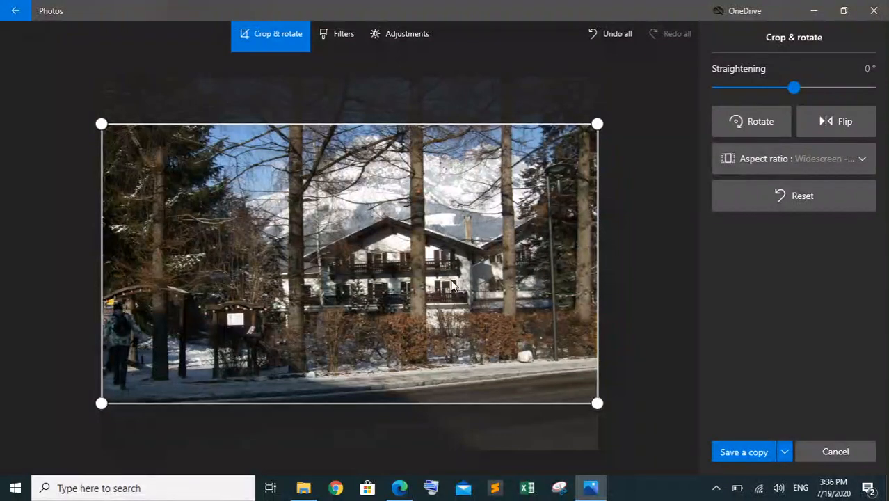
drag(384, 226, 362, 368)
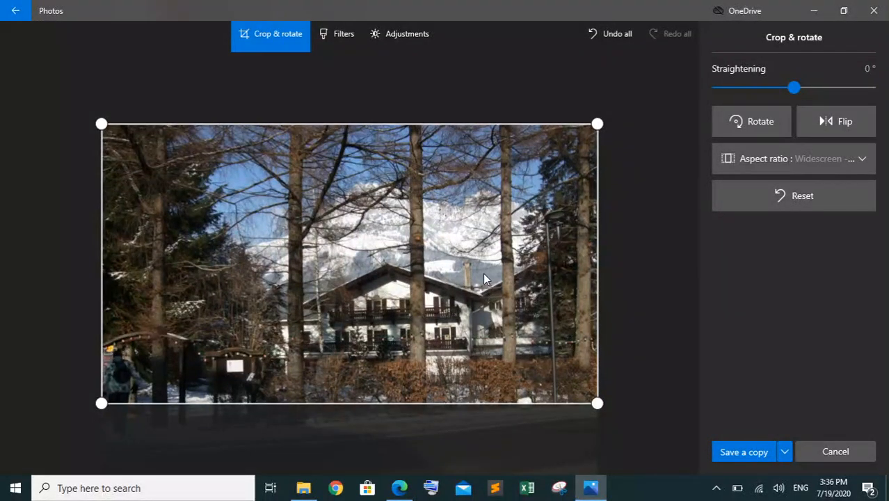
Start saving a copy of the cropped image and browse to 03_9626_02_Confidential Source Files 2019 on drive D: under A Level, 9626, Past Paper, 2019, March
click(853, 162)
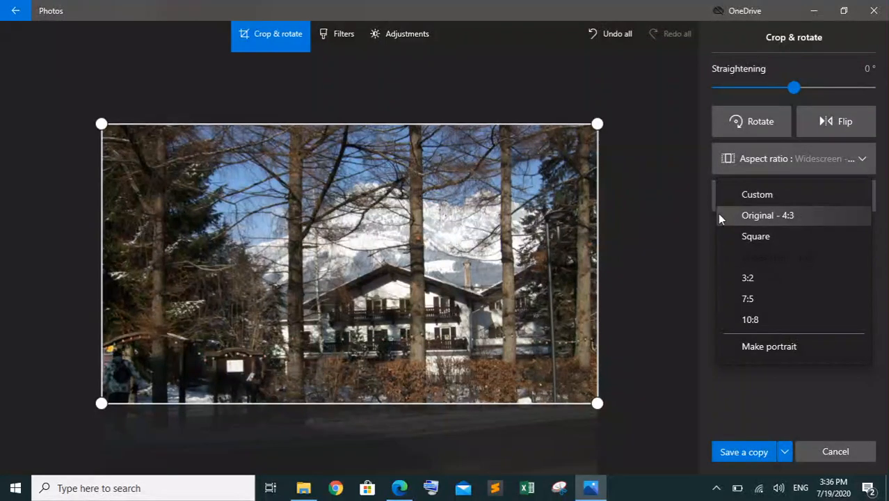
click(684, 174)
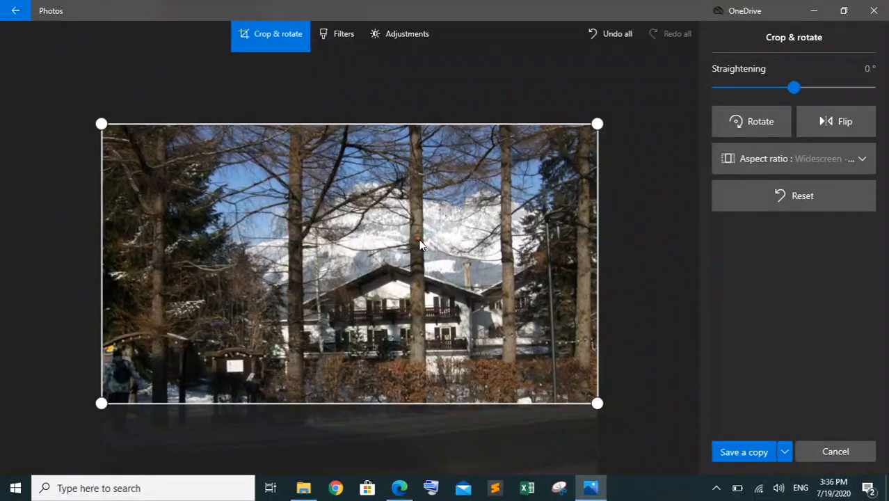
click(740, 453)
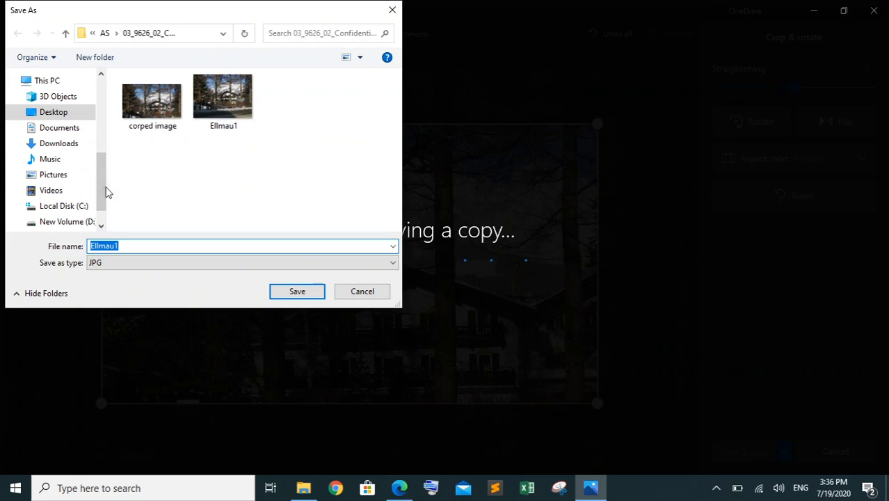
click(83, 221)
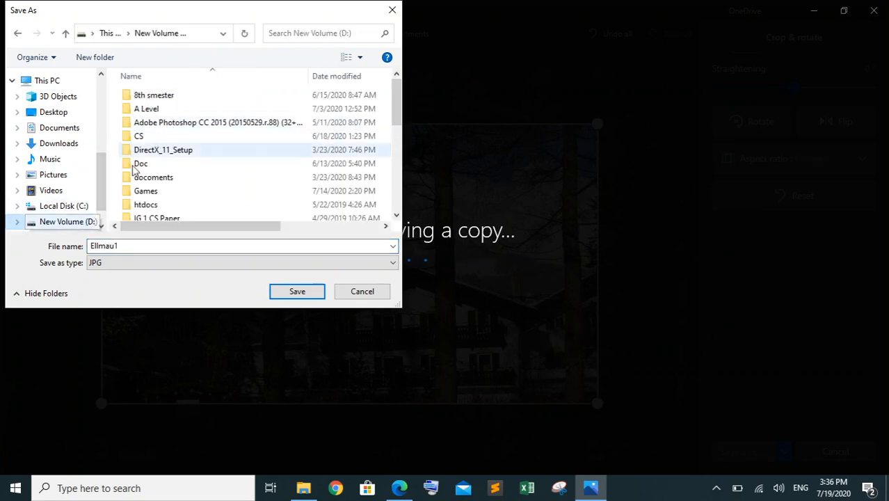
double_click(175, 110)
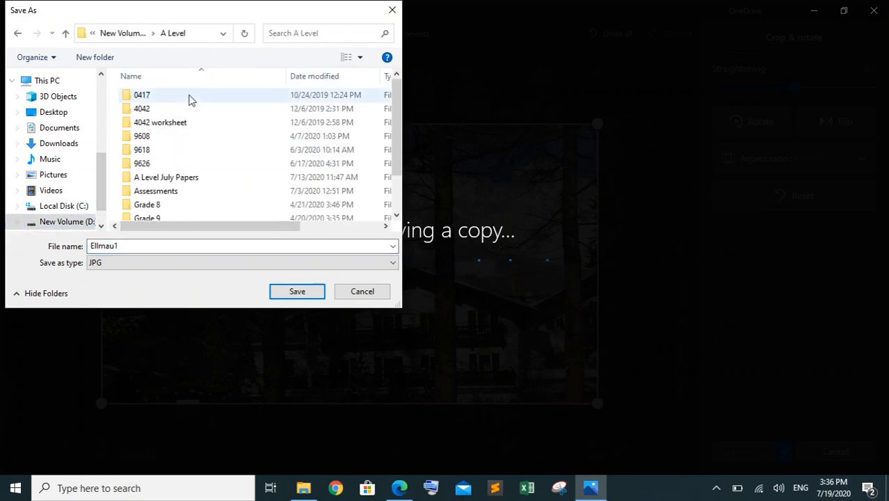
double_click(174, 164)
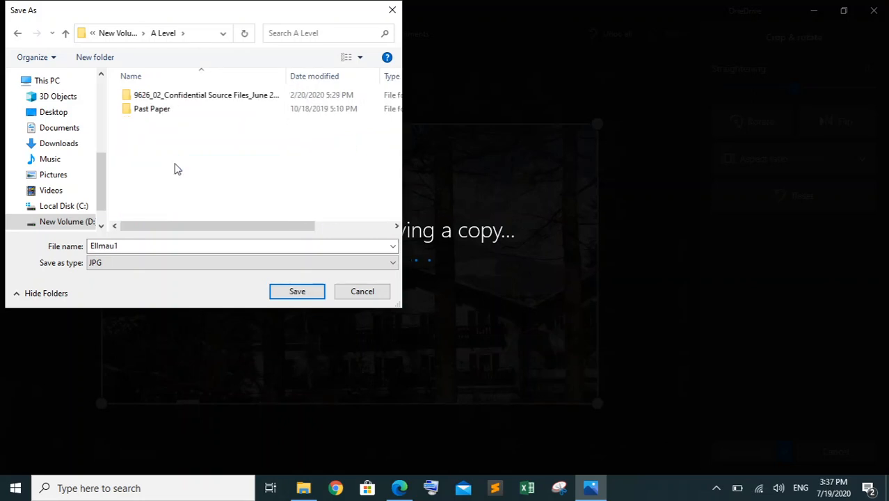
double_click(200, 109)
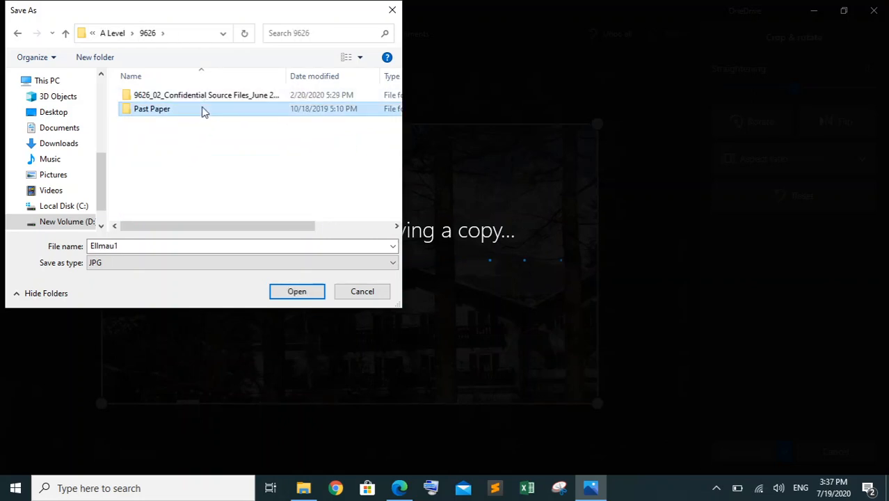
double_click(165, 123)
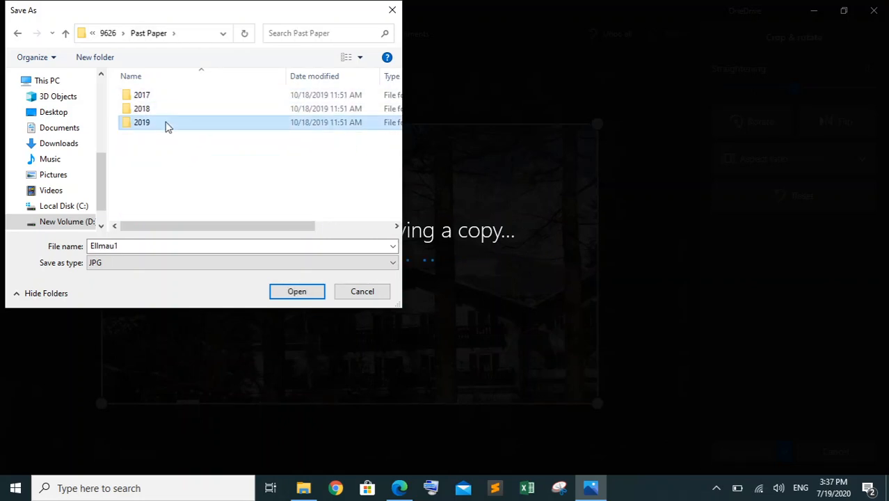
double_click(176, 112)
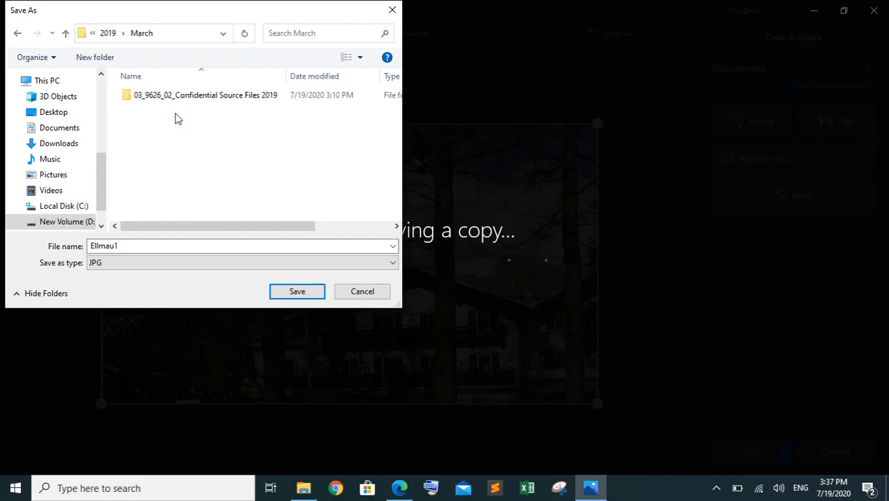
click(194, 95)
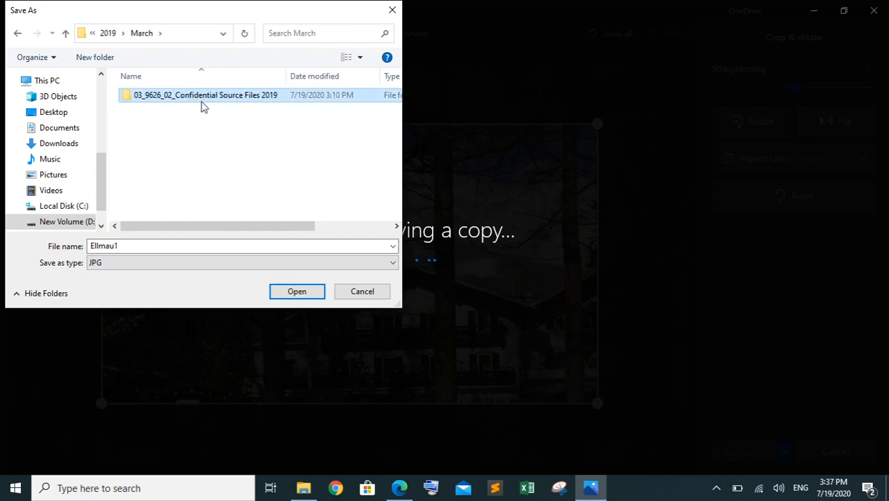
double_click(201, 100)
Save the cropped copy as a JPG named "croped image" and close Photos
double_click(132, 245)
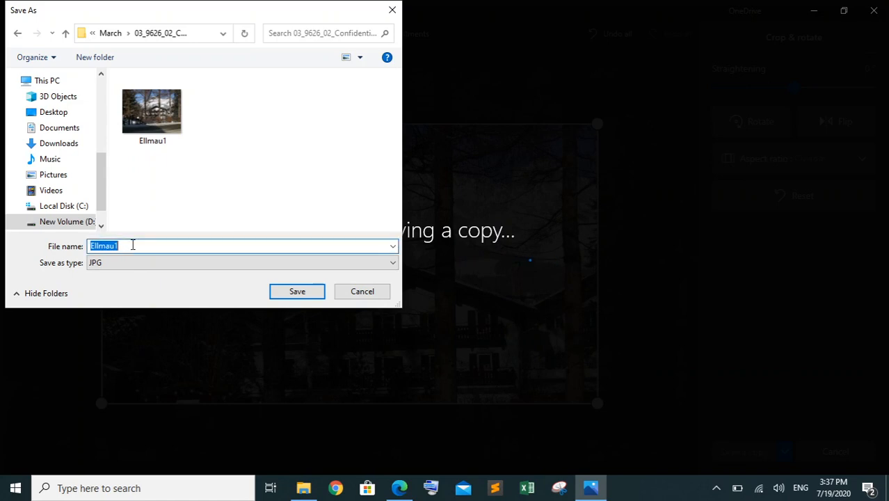
text(croped image)
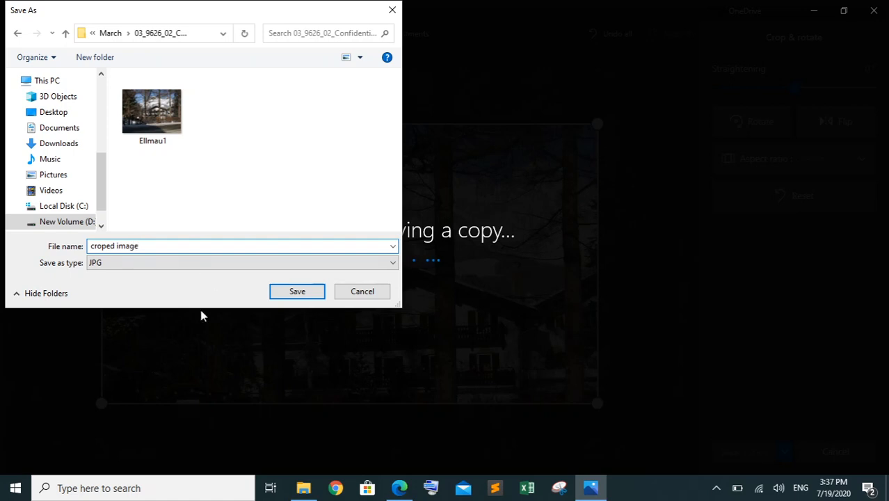
click(296, 292)
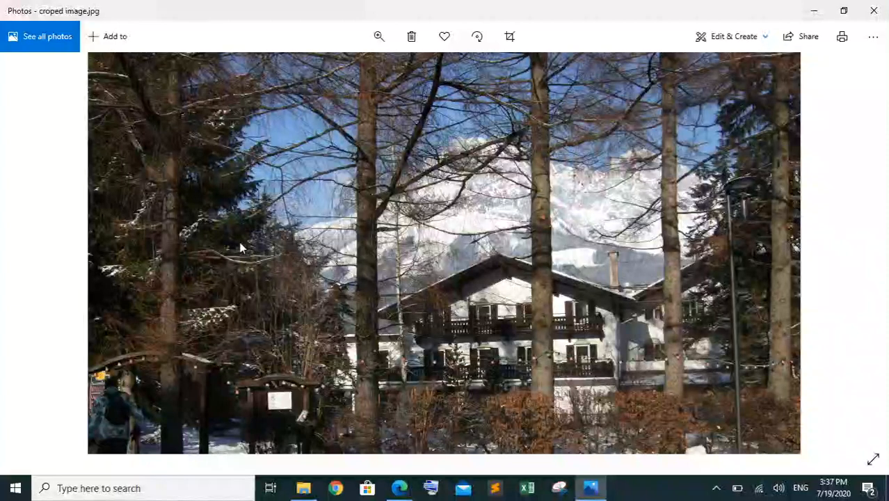
click(875, 8)
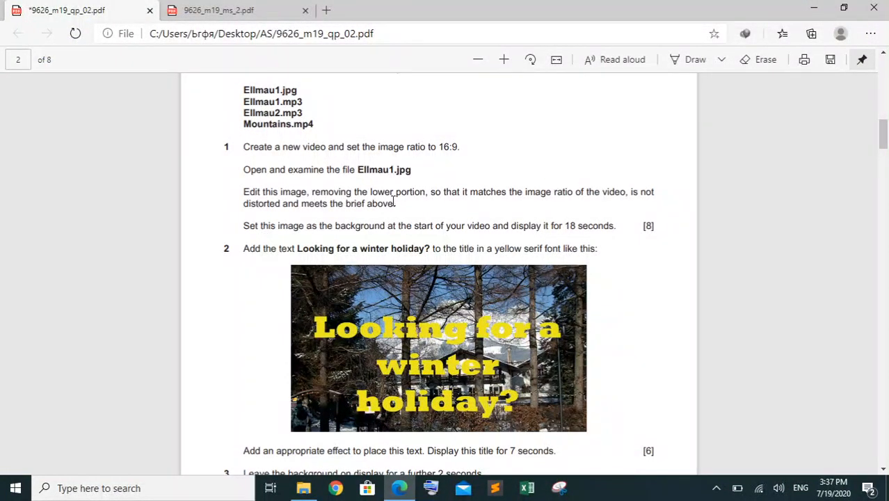
Highlight task 1's first three instructions in green in the question paper, from "Create a new video" to "meets the brief above"
drag(396, 201, 243, 148)
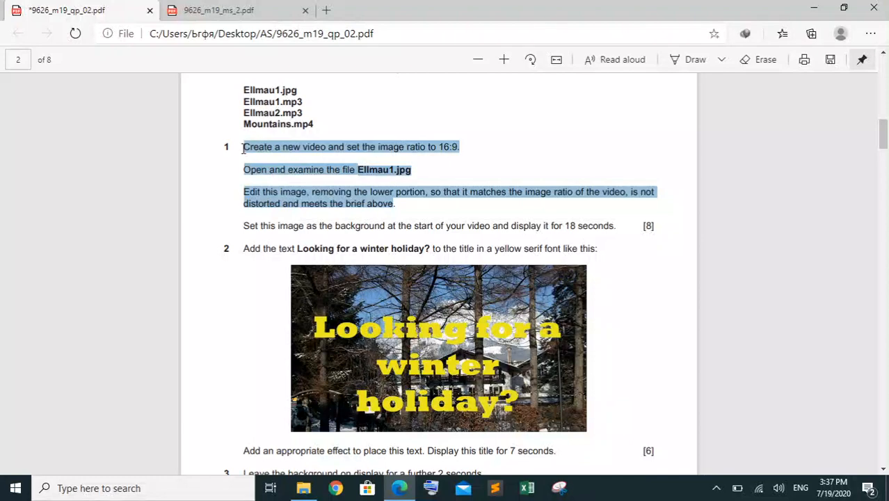
click(243, 148)
right_click(243, 147)
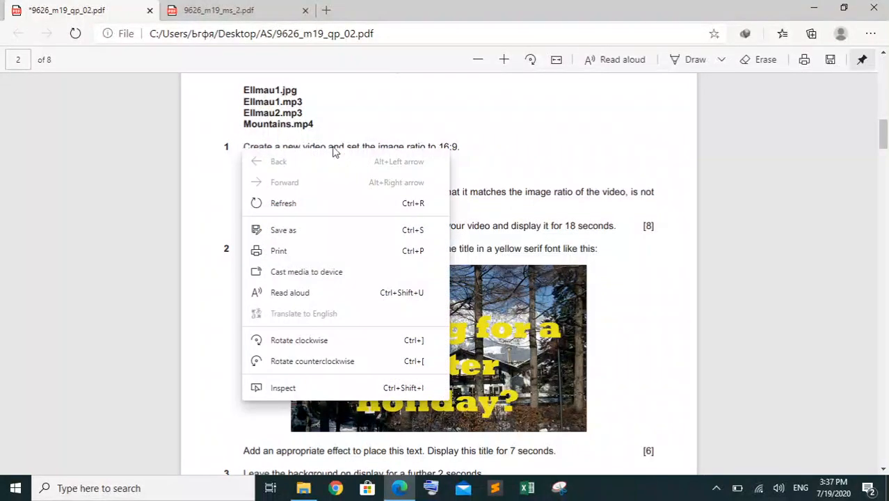
key(Escape)
drag(394, 203, 247, 149)
right_click(248, 152)
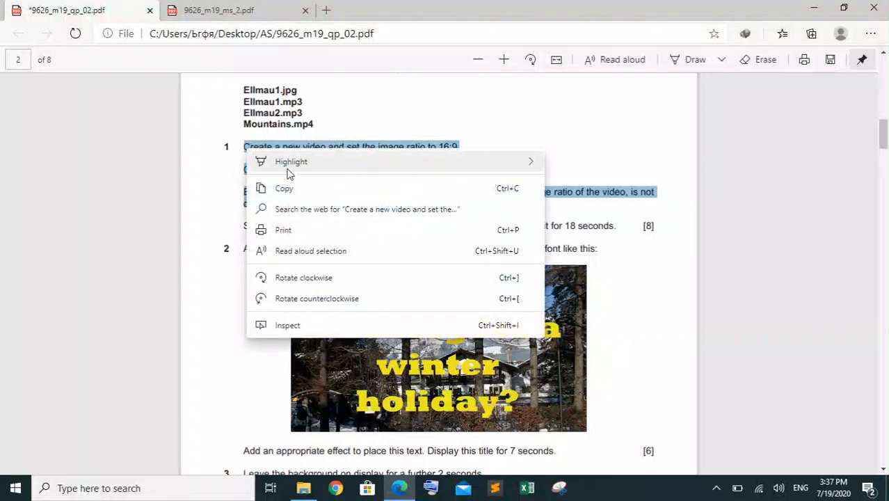
mouse_move(457, 168)
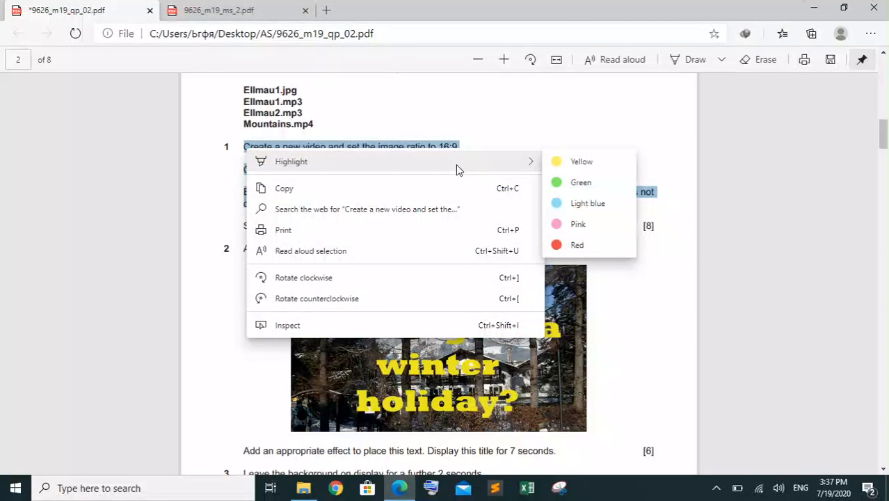
click(563, 183)
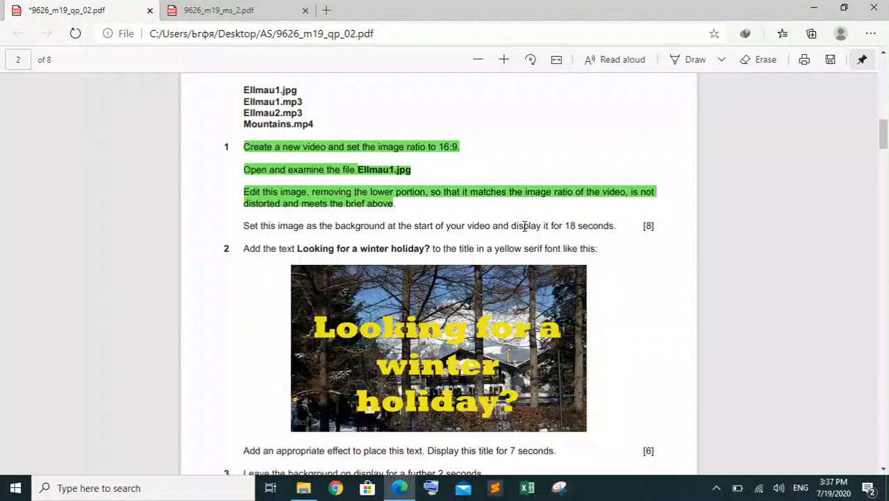
Search Windows for "mov" and switch to Movie Maker with a new empty project
click(174, 488)
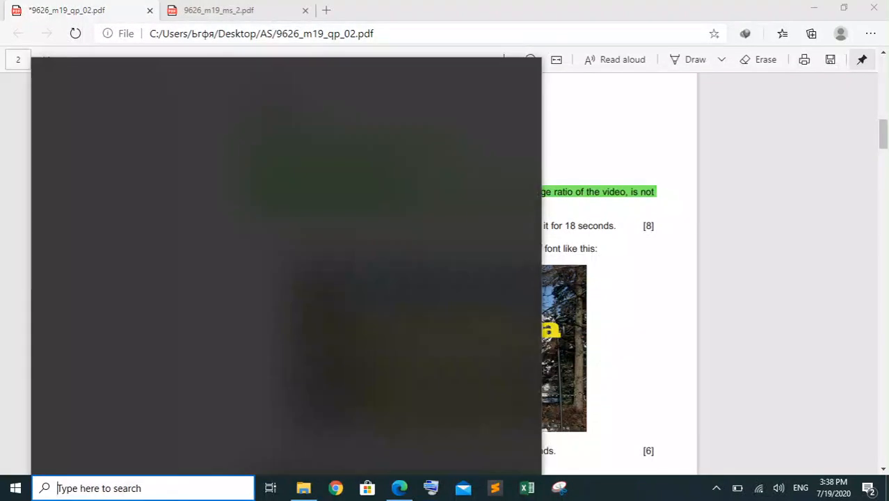
text(moc)
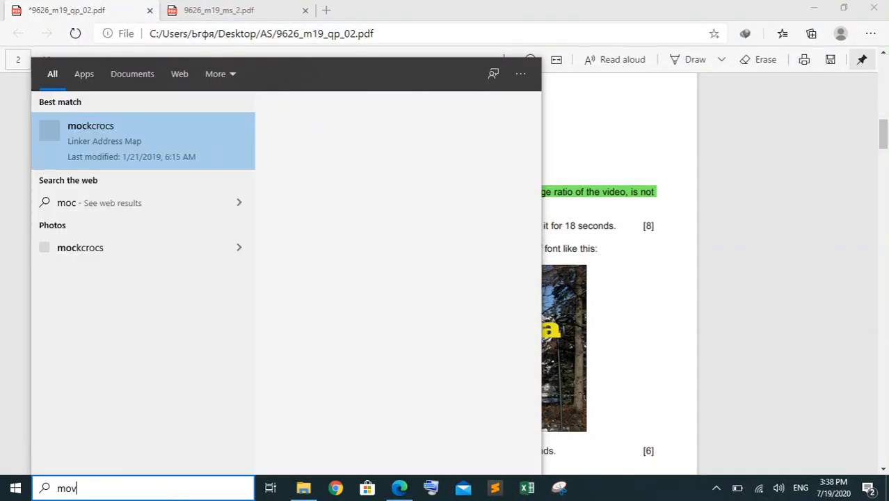
key(BackSpace)
text(v)
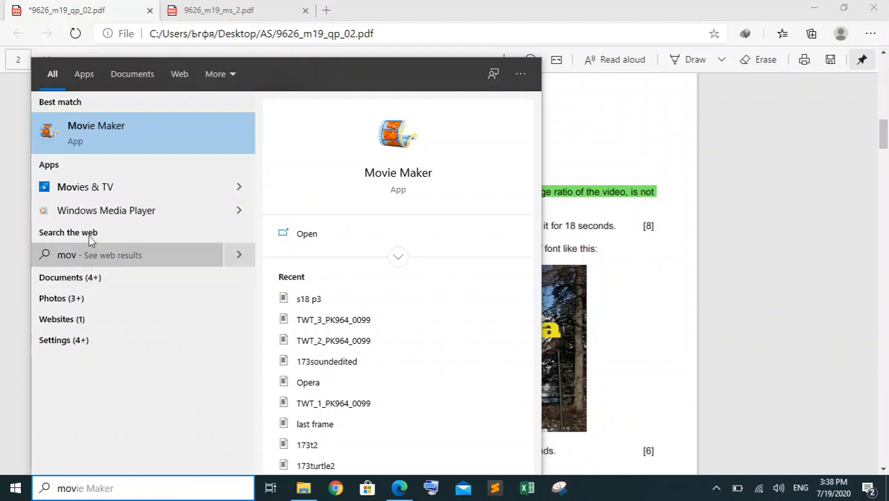
click(139, 137)
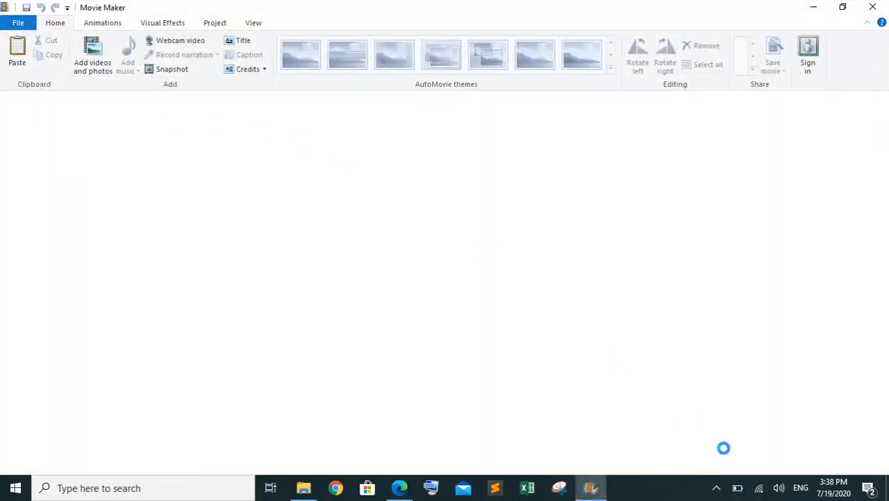
click(717, 489)
click(720, 490)
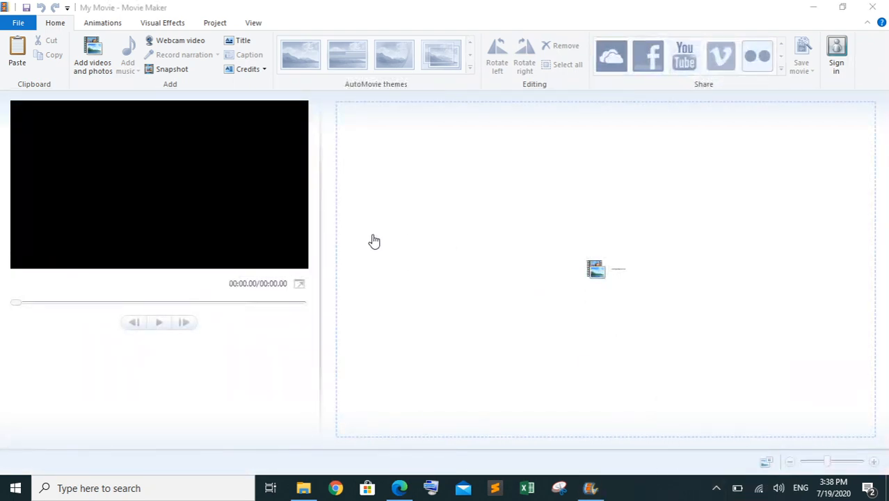
Add the photo "croped image" to the movie from the March 2019 folder 03_9626_02_Confidential Source Files 2019 on drive D:
click(105, 66)
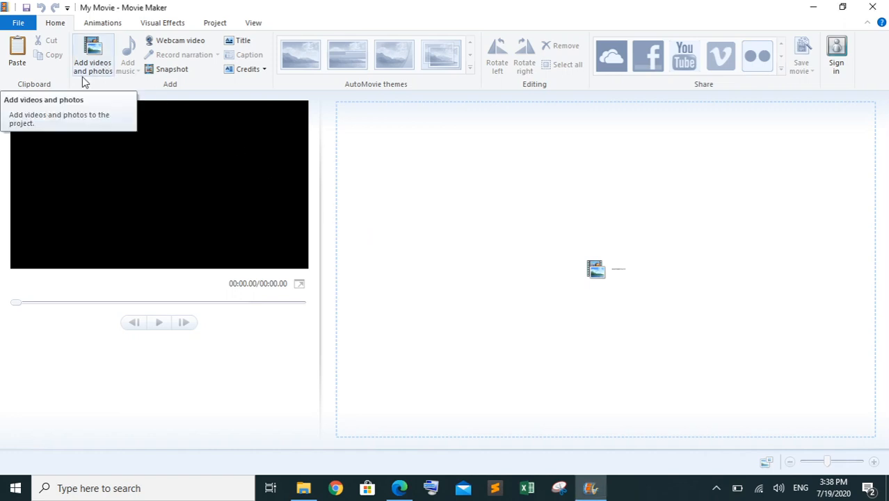
click(97, 64)
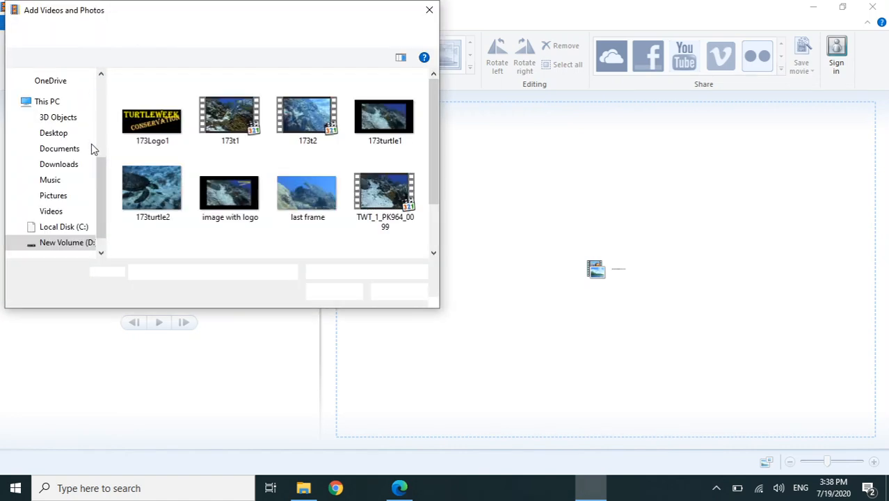
click(67, 243)
double_click(170, 112)
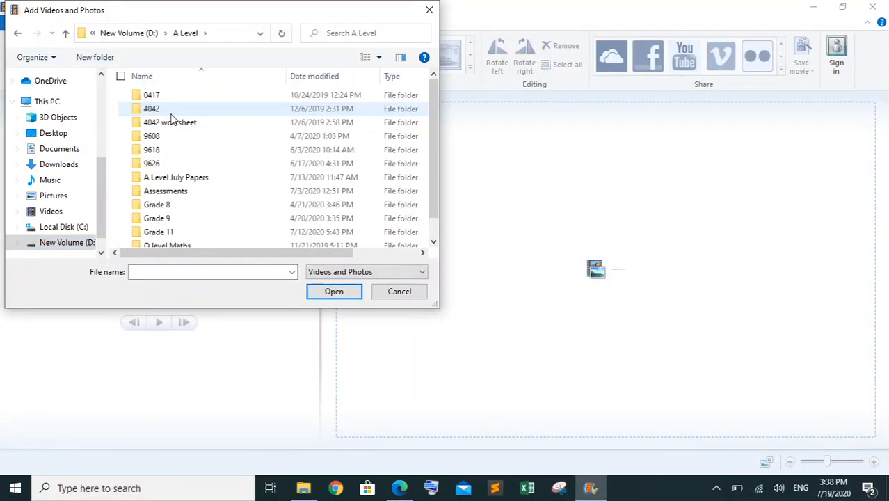
double_click(179, 164)
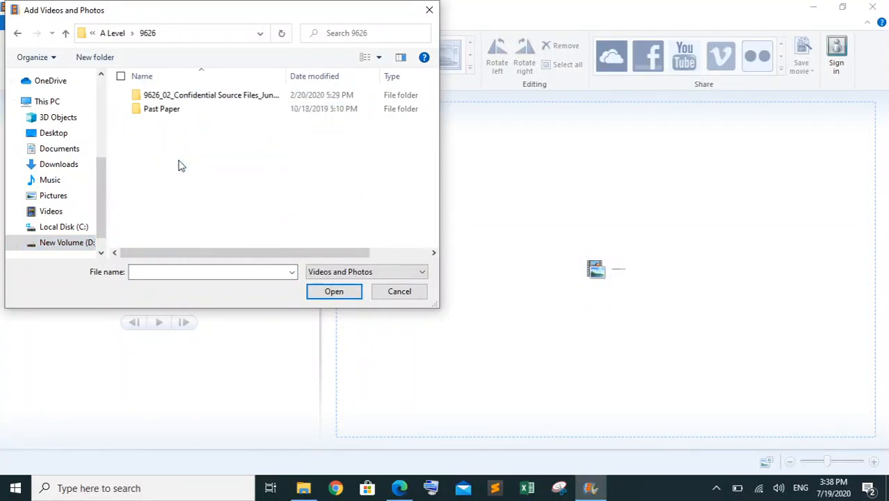
double_click(212, 110)
double_click(177, 125)
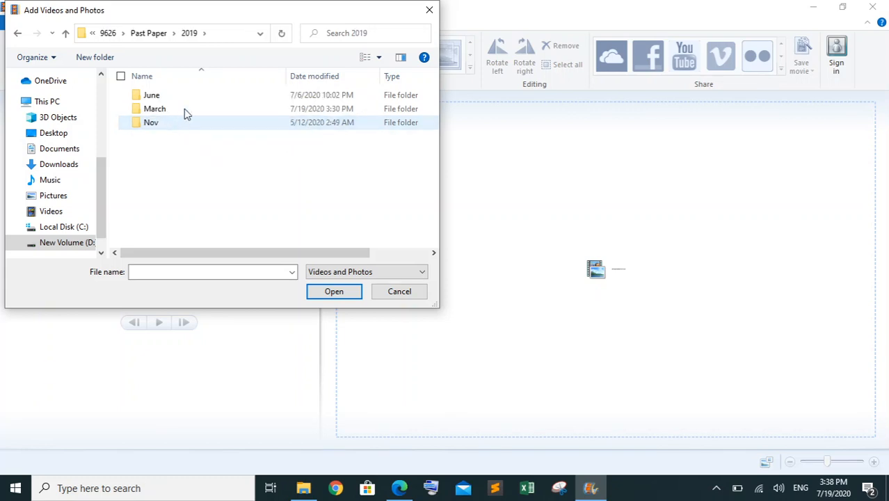
double_click(191, 108)
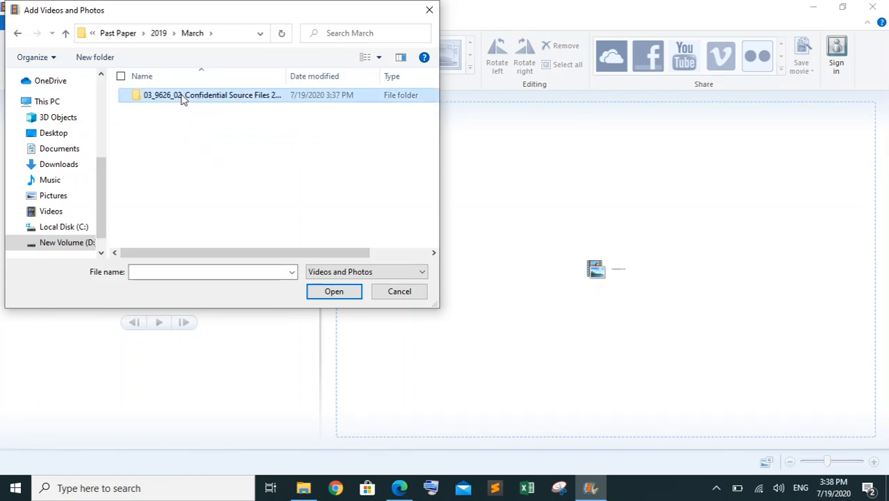
double_click(183, 96)
click(138, 123)
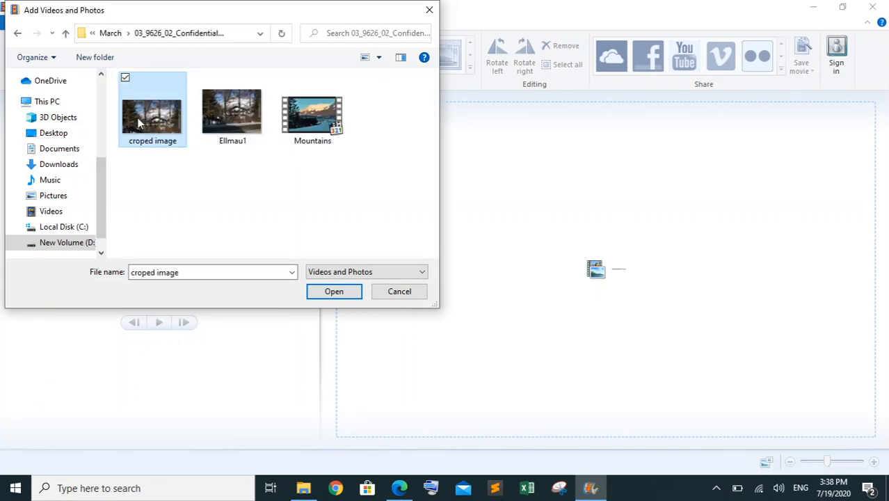
click(340, 293)
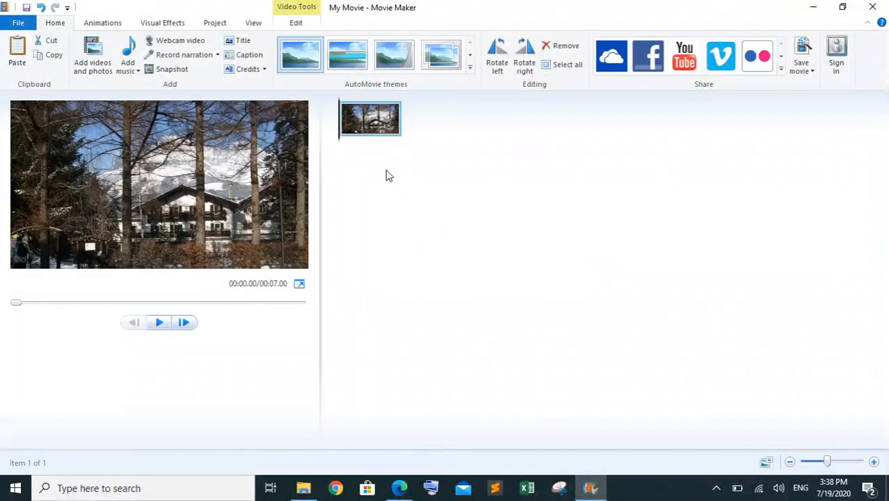
Check task 1's last instruction in the question paper and set the photo's duration to 18 seconds in Movie Maker
click(398, 489)
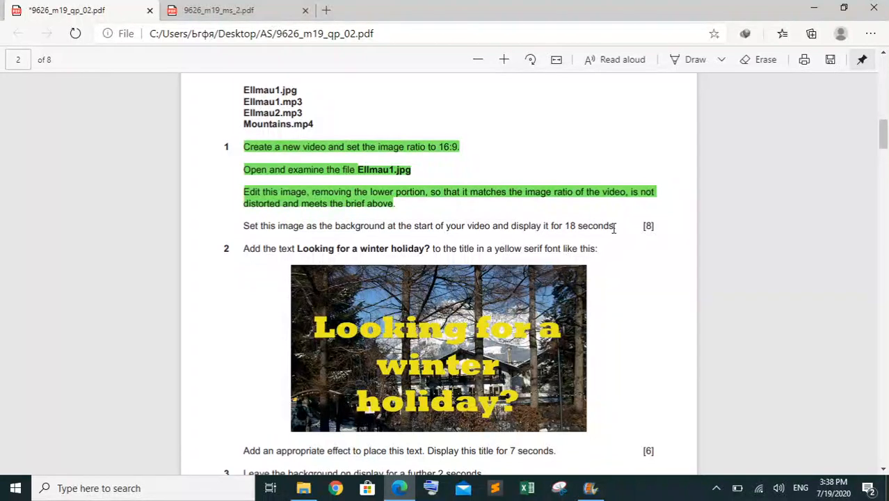
click(590, 488)
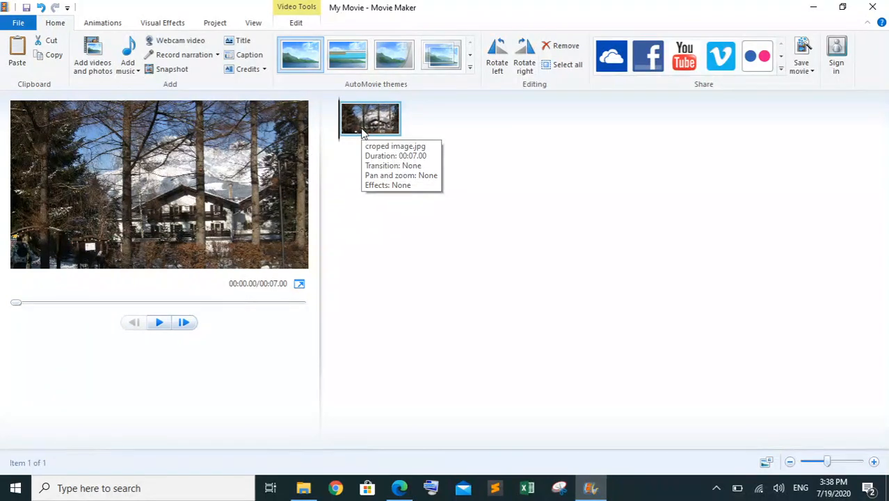
click(295, 23)
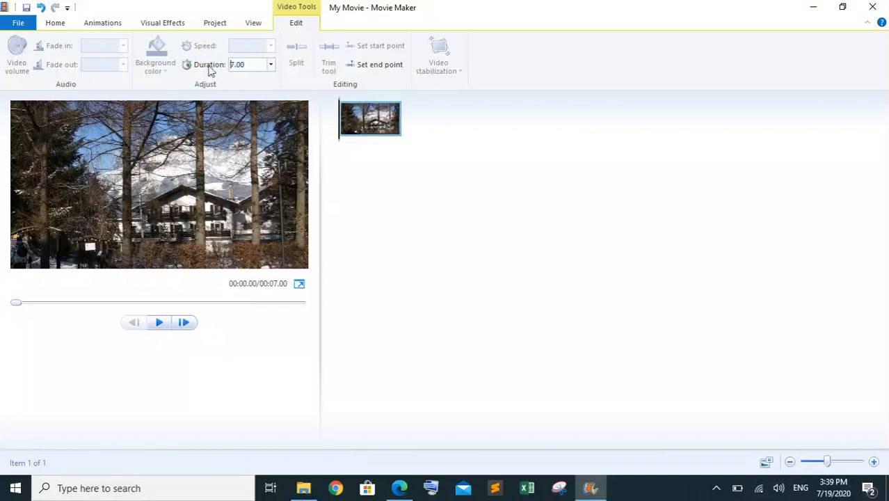
click(265, 64)
text(18)
key(Return)
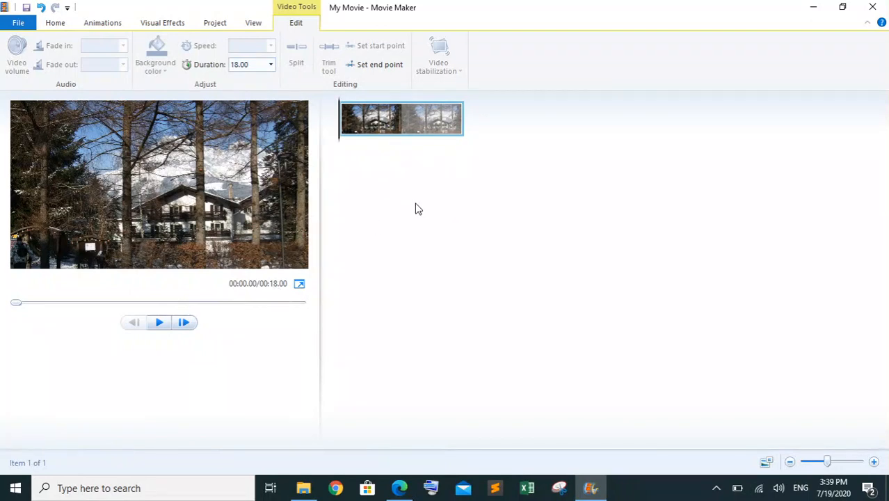
mouse_move(428, 135)
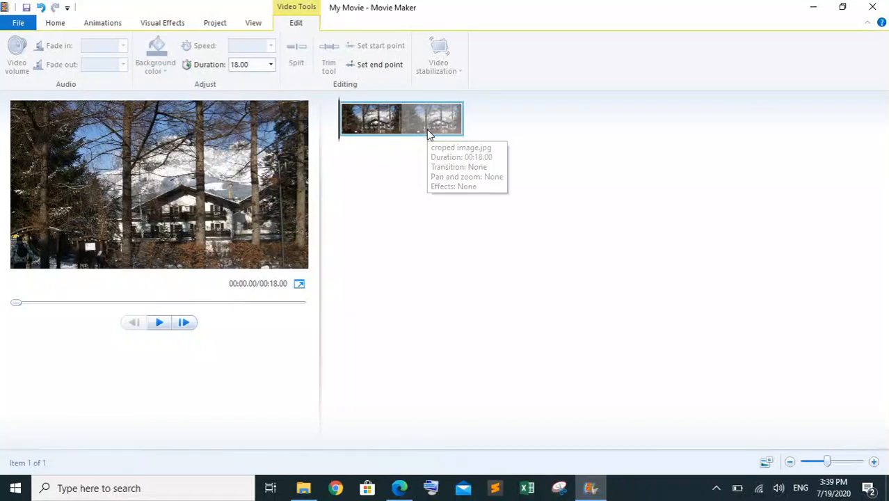
Switch to the question paper and highlight task 1's last instruction in green, from "Set this image" to "18 seconds"
click(399, 488)
drag(617, 226, 234, 228)
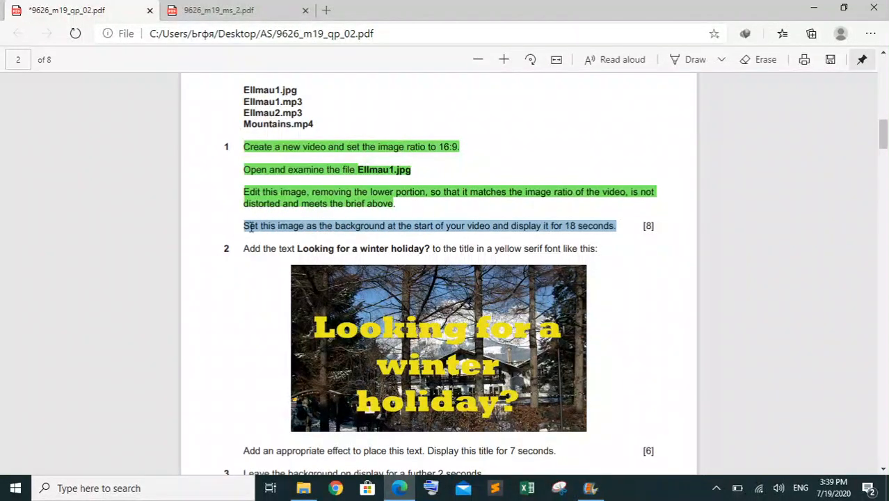
right_click(254, 233)
mouse_move(390, 246)
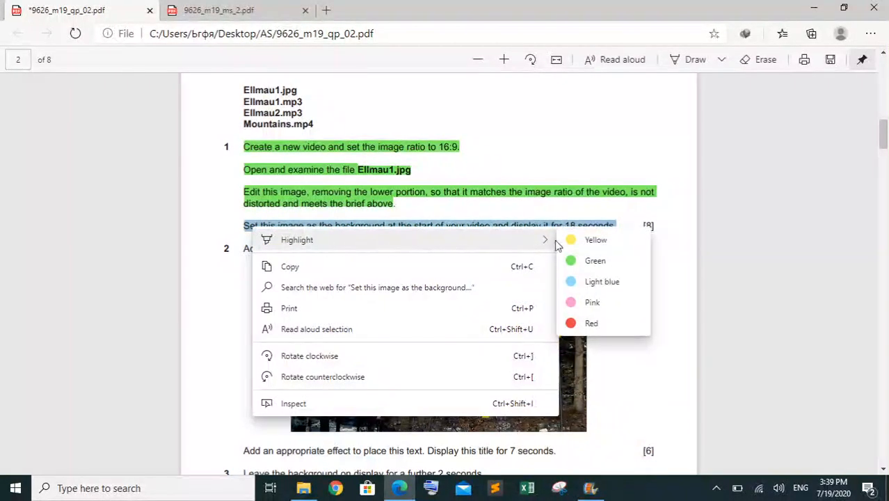
click(590, 262)
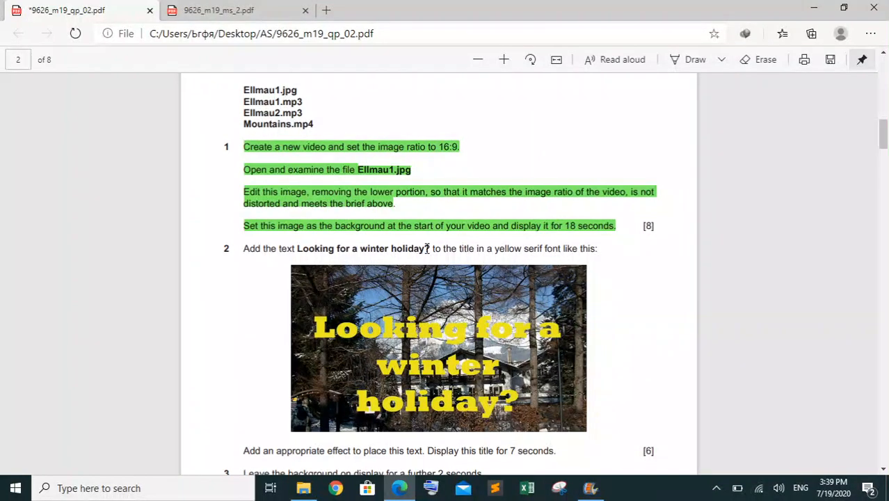
Copy the title text "Looking for a winter holiday?" from task 2 and read the task's remaining instructions
drag(431, 248, 299, 252)
key(ctrl+c)
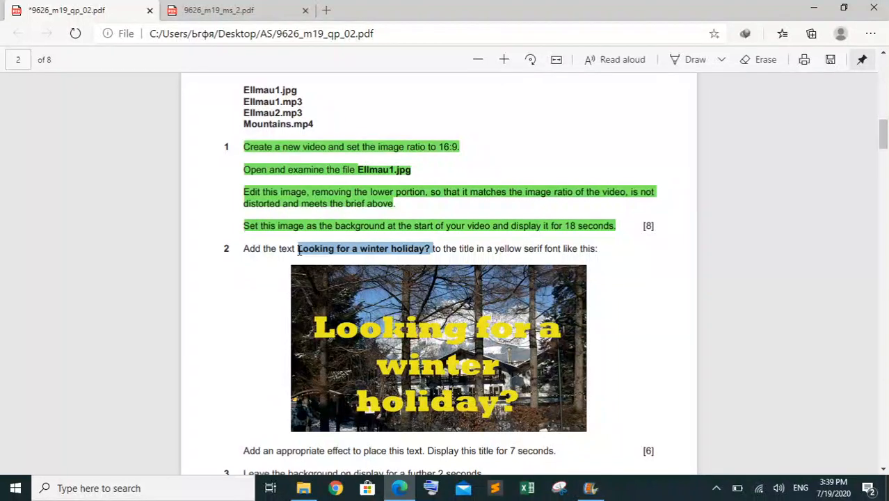
click(544, 250)
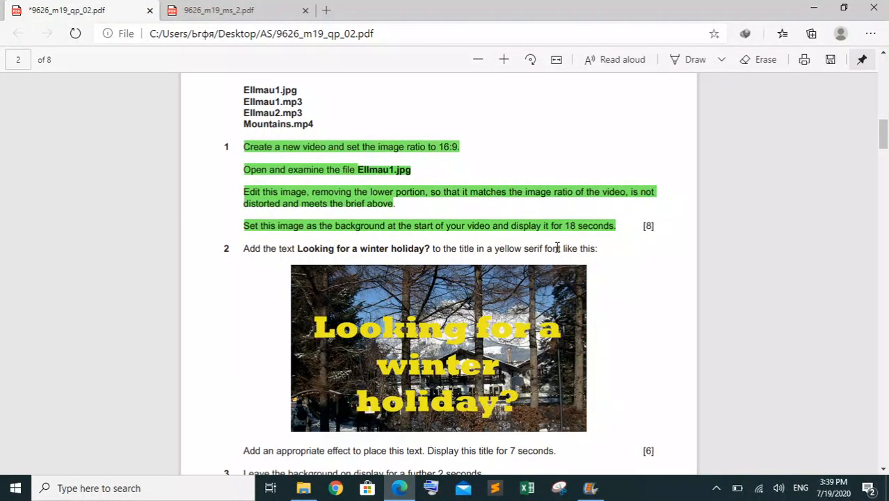
scroll(566, 247, down, 2)
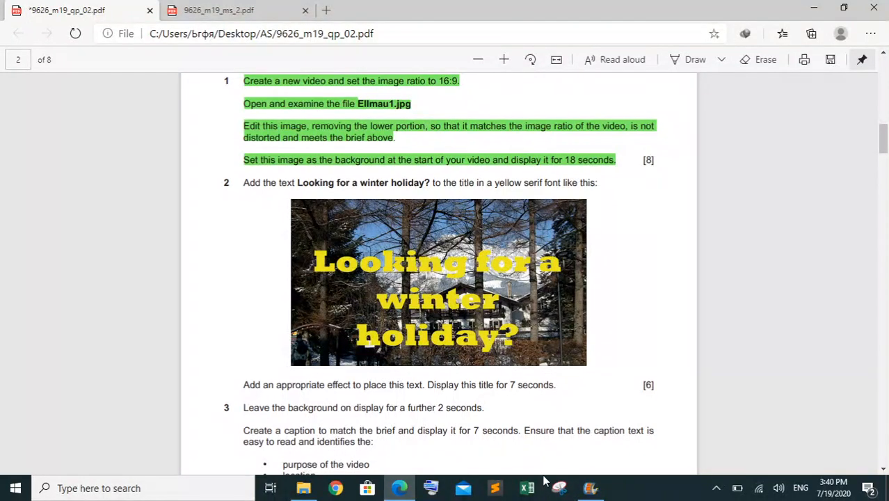
Switch to Movie Maker, add a caption reading "Looking for a winter holiday?" to the photo, and move it to the picture's upper part
click(590, 488)
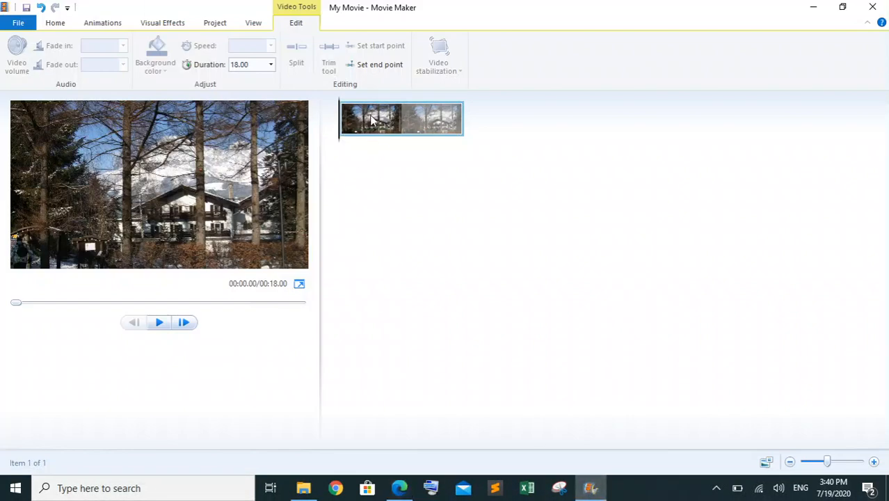
click(90, 24)
click(64, 25)
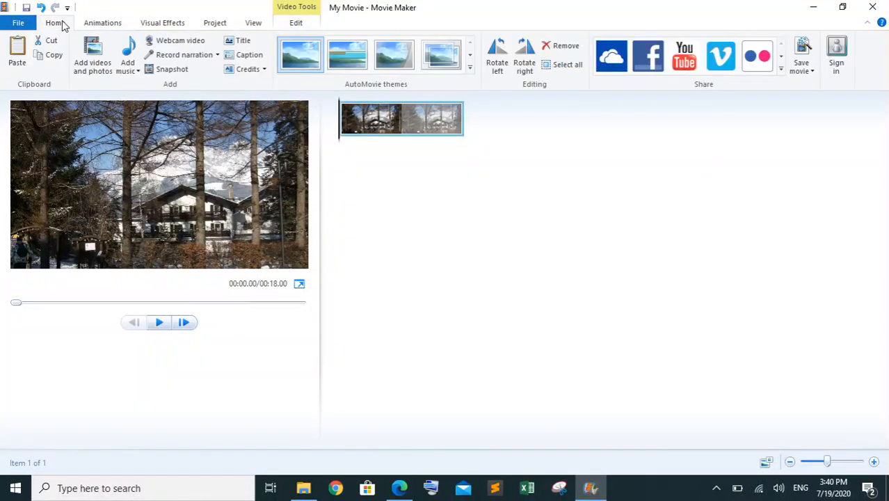
click(249, 56)
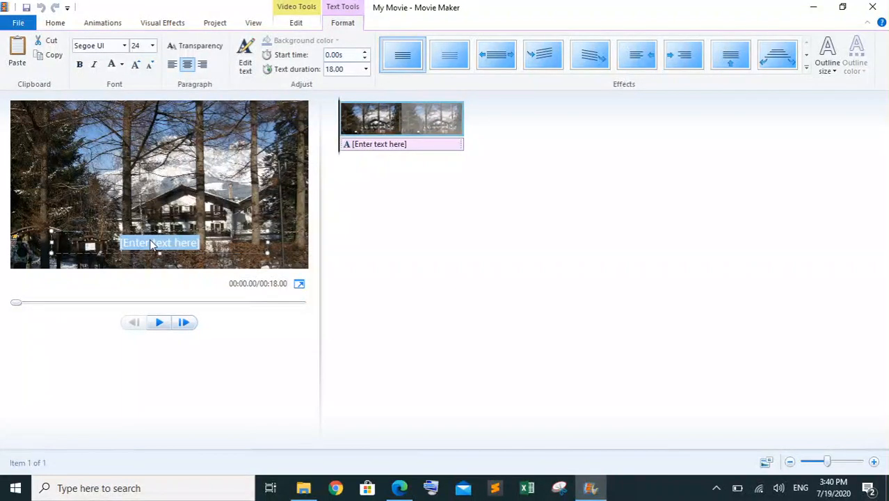
key(ctrl+v)
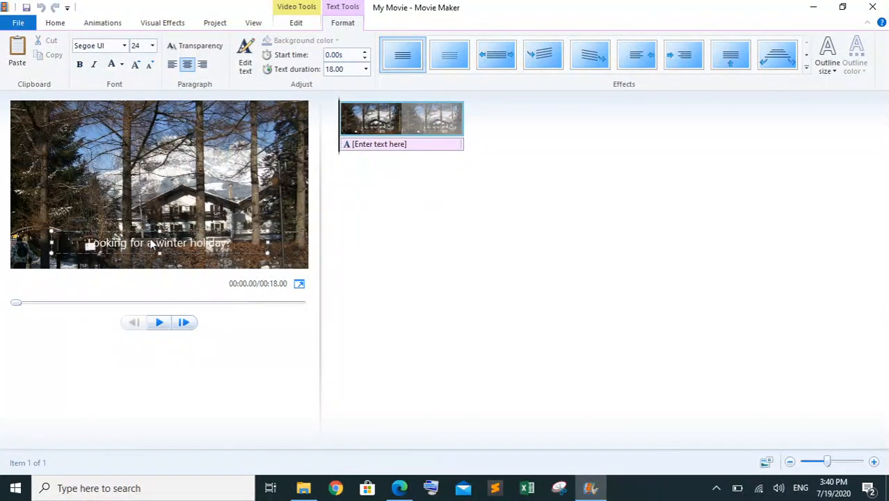
drag(163, 230, 169, 141)
Format the whole caption text in yellow, bold Times New Roman
drag(238, 154, 53, 154)
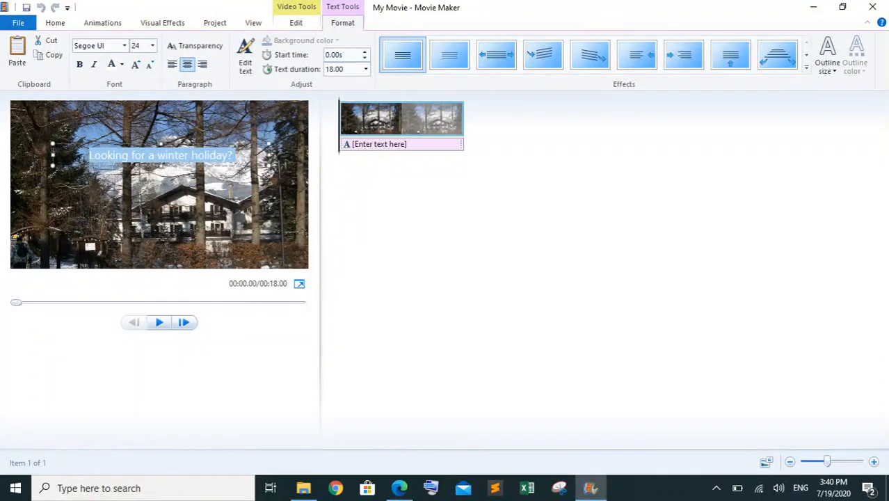
click(122, 64)
click(72, 120)
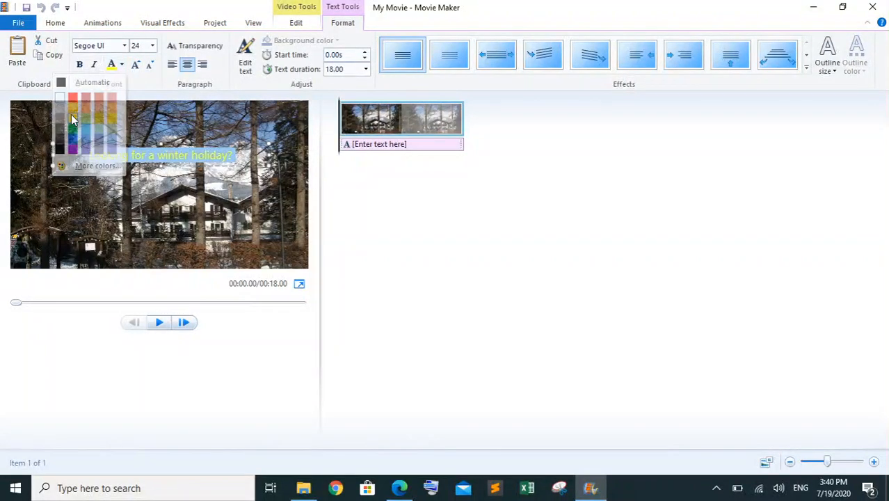
click(79, 64)
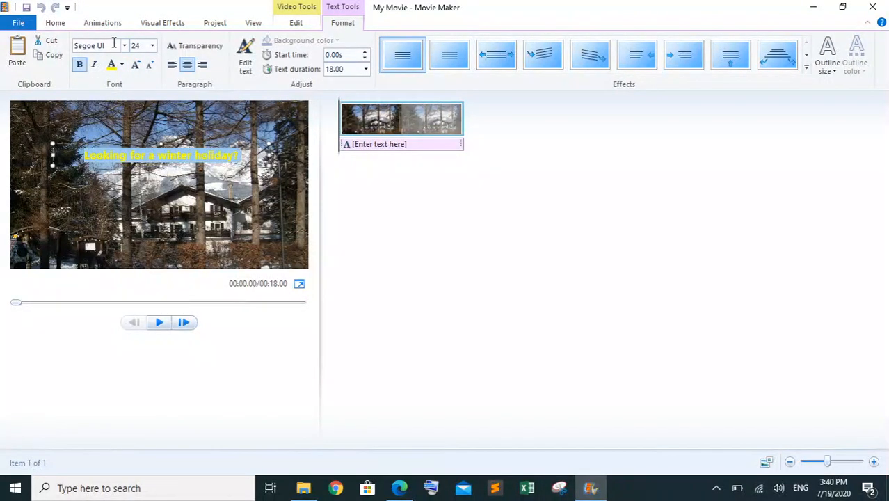
click(114, 43)
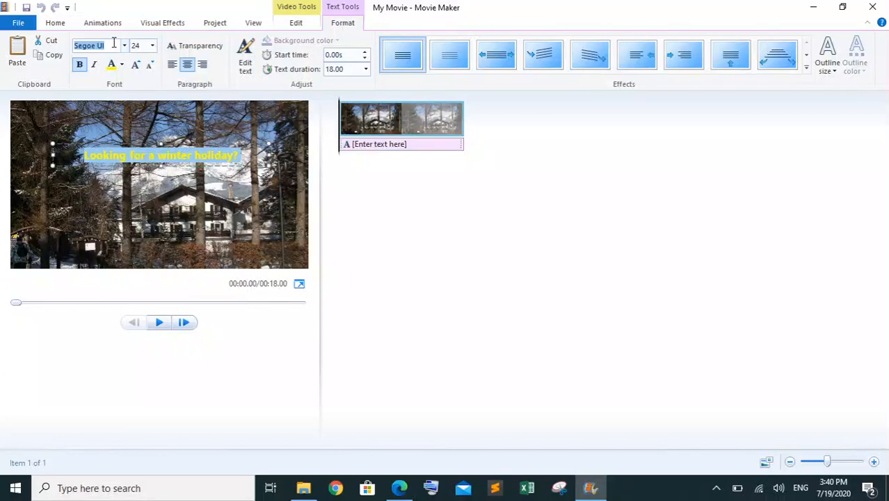
text(Times New Rc)
key(Return)
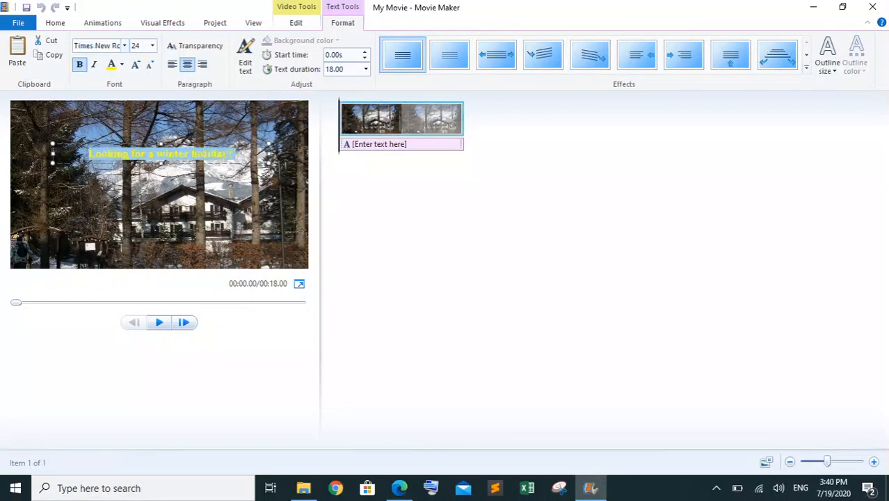
Enlarge the caption text to size 80 and move it up so all three lines sit centrally on the photo
click(136, 65)
click(137, 65)
click(136, 66)
click(136, 65)
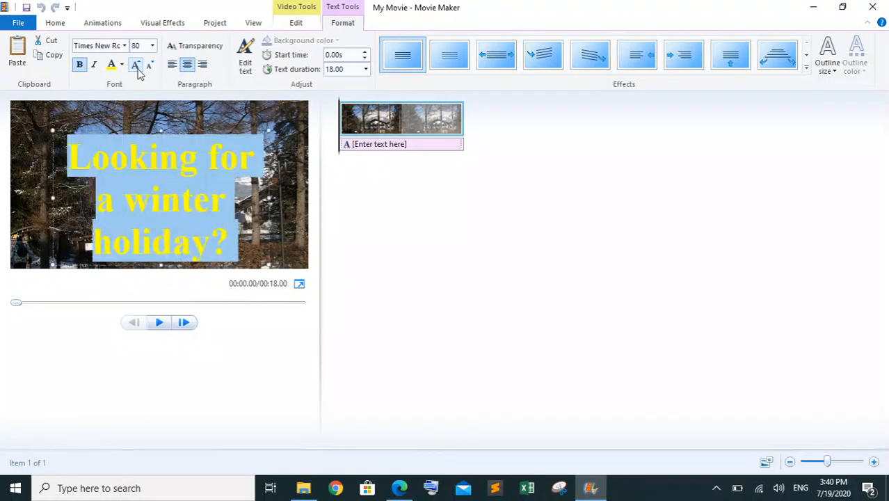
click(150, 129)
drag(149, 128, 149, 114)
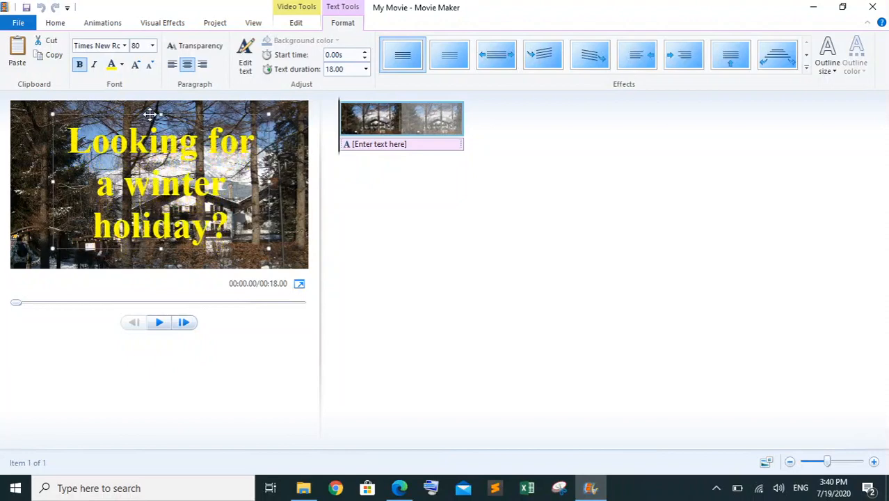
Compare the caption with the paper's example, try size 90, and restore size 80 with the text vertically centred on the photo
mouse_move(410, 487)
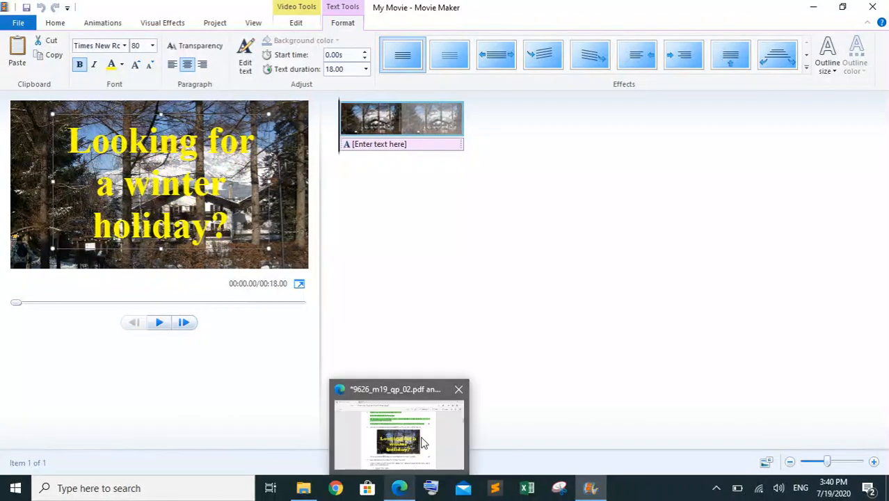
mouse_move(422, 442)
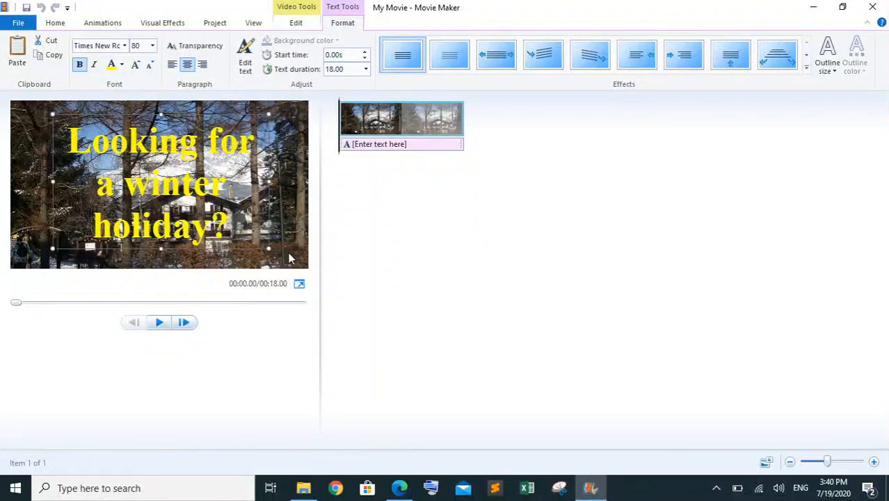
click(137, 66)
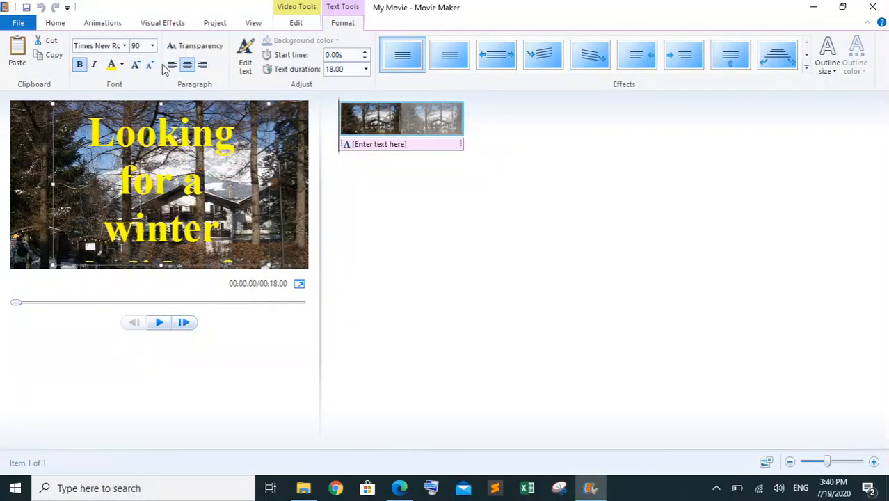
click(150, 66)
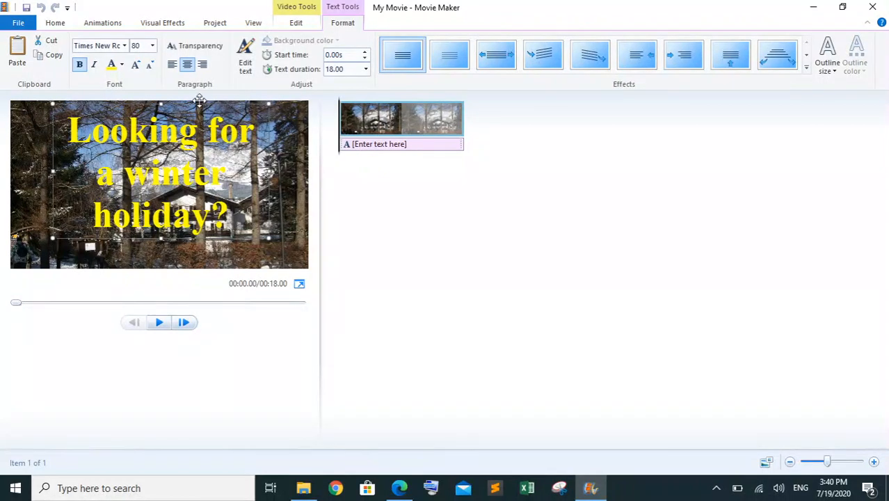
drag(199, 99, 199, 113)
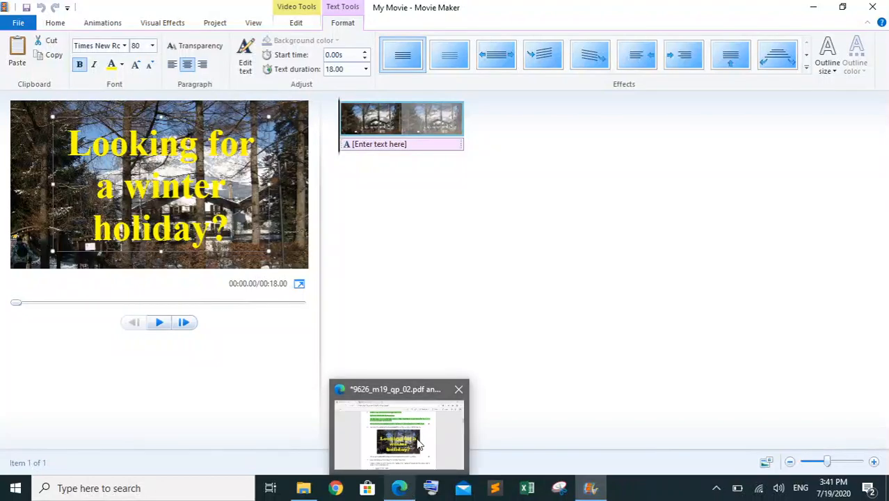
Compare the lettering with the paper's example and change the caption's font to Stencil
mouse_move(418, 443)
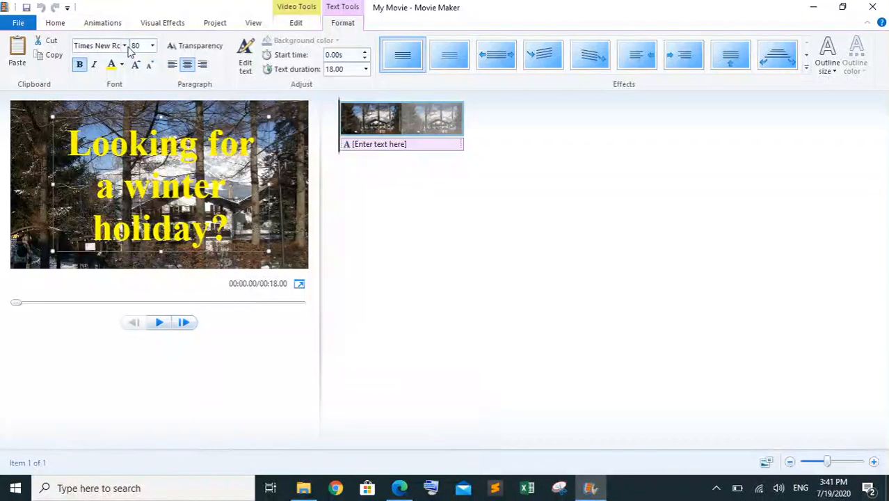
click(125, 46)
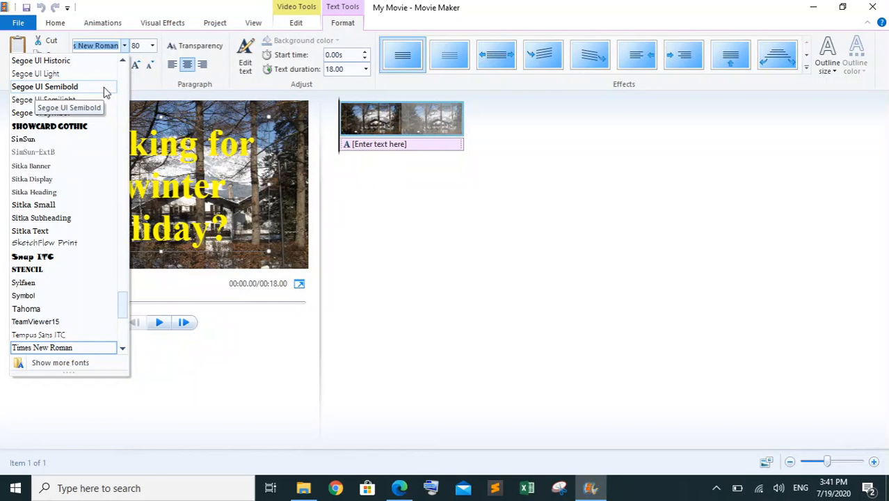
click(42, 272)
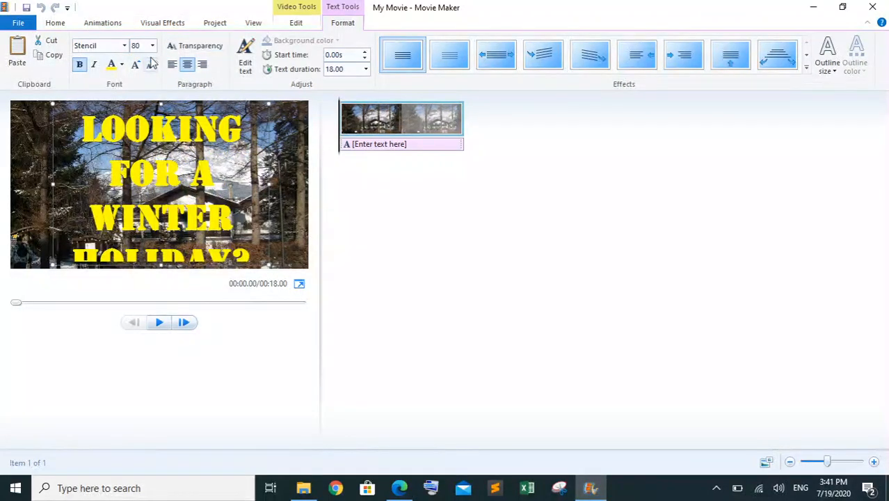
Try the Wide Latin font on the caption, and return it to Stencil
click(124, 46)
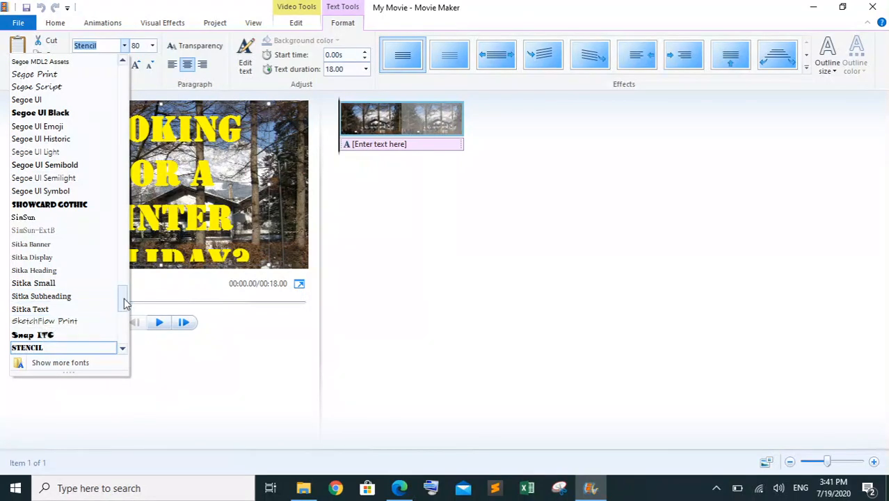
drag(124, 302, 125, 322)
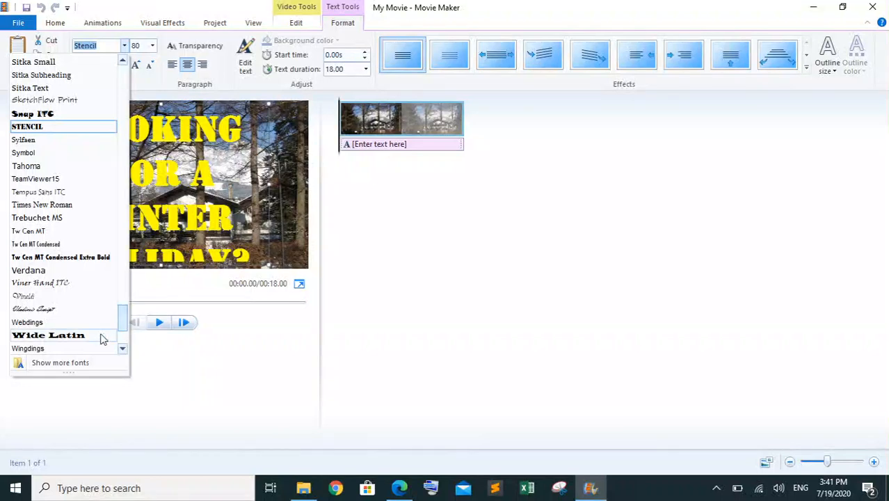
click(71, 338)
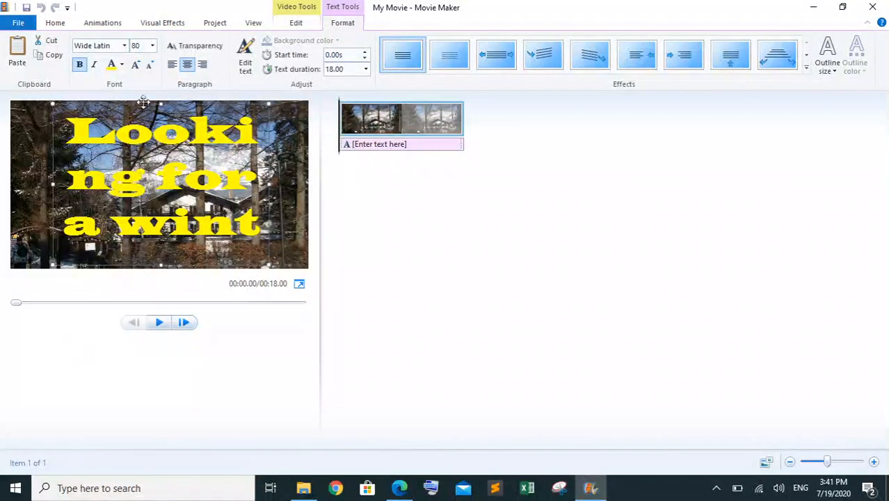
click(124, 46)
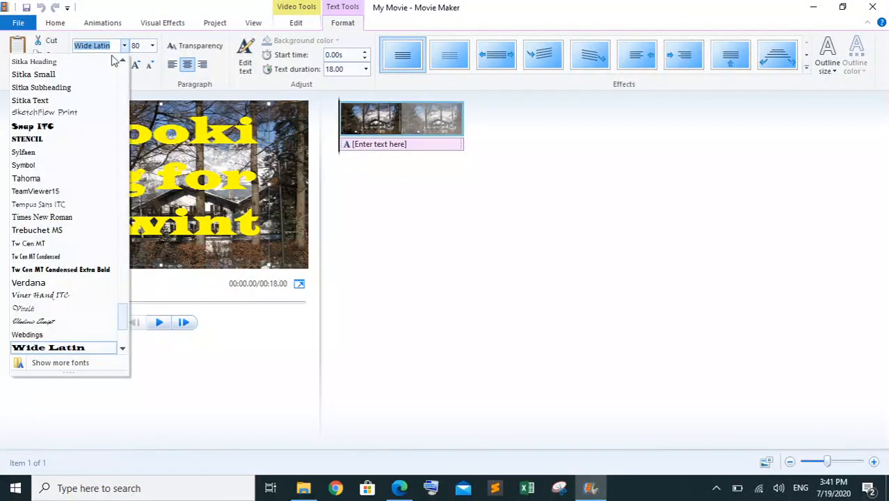
click(42, 139)
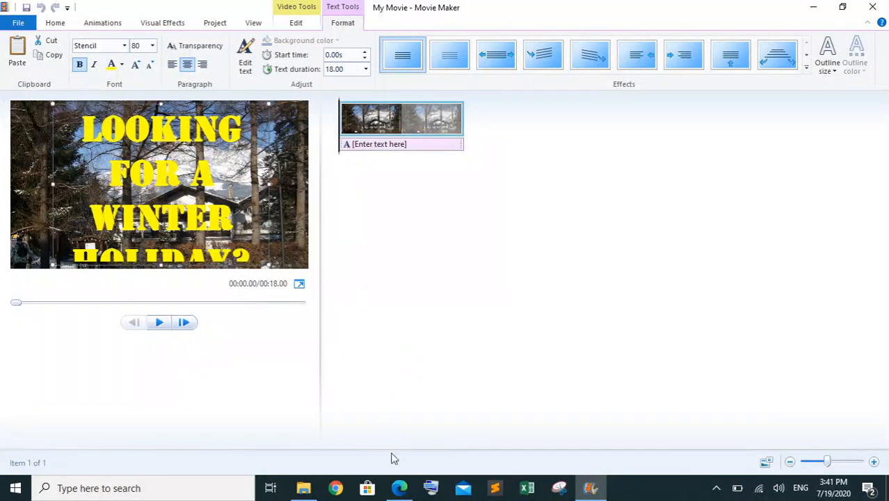
Compare the caption with the paper's example, change its font to Times New Roman, and centre the text vertically on the photo
click(400, 487)
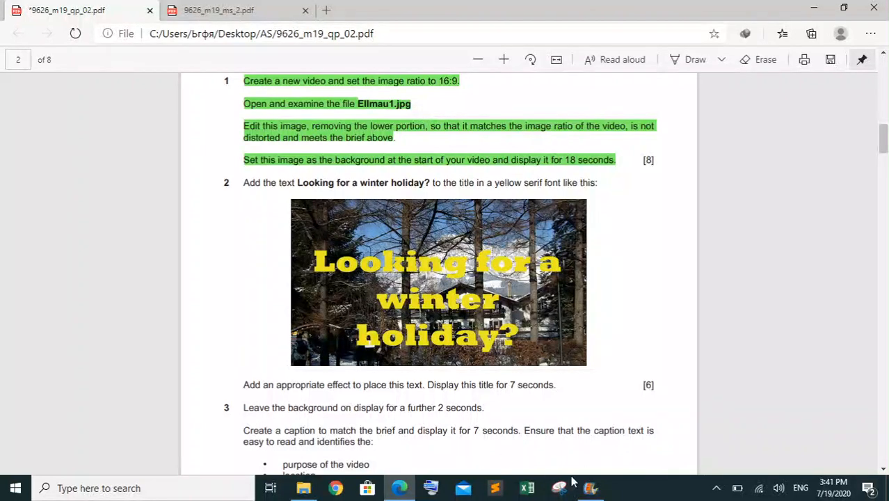
click(590, 487)
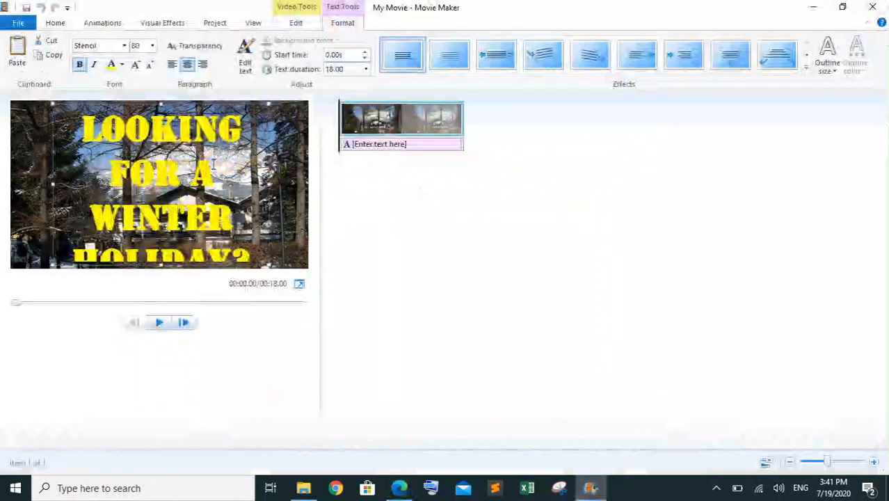
click(108, 45)
text(New)
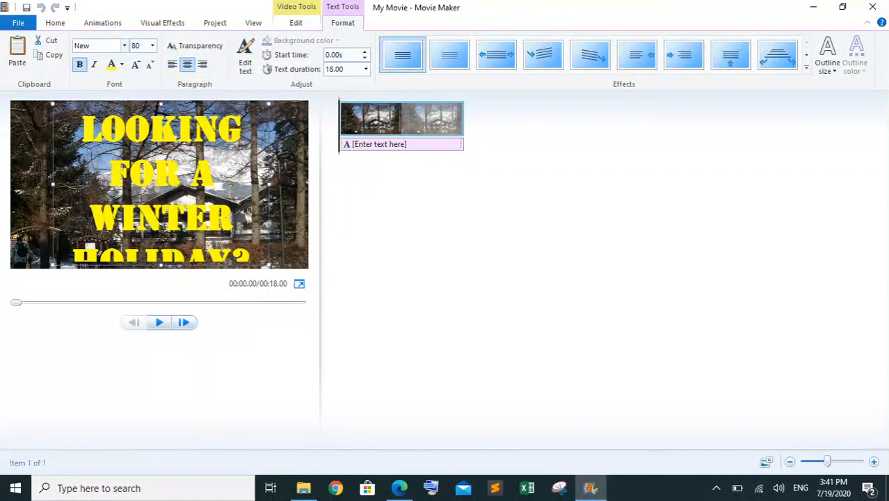
text(Times)
key(Return)
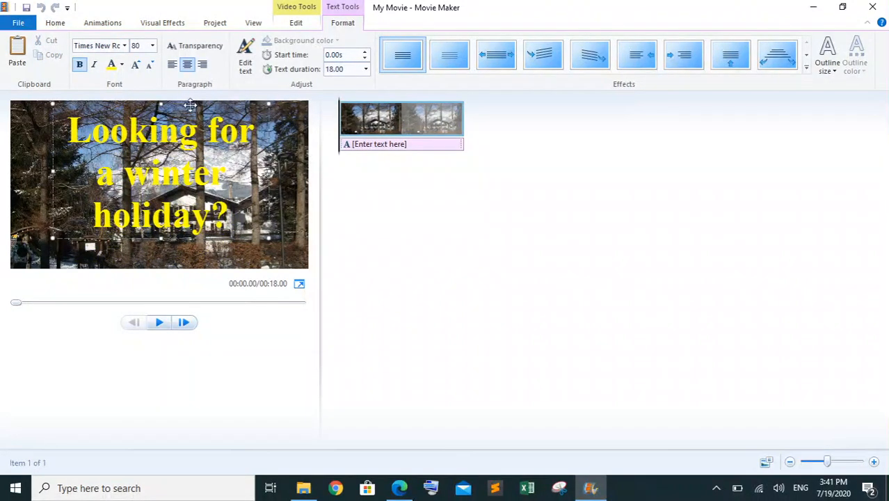
drag(191, 104, 189, 116)
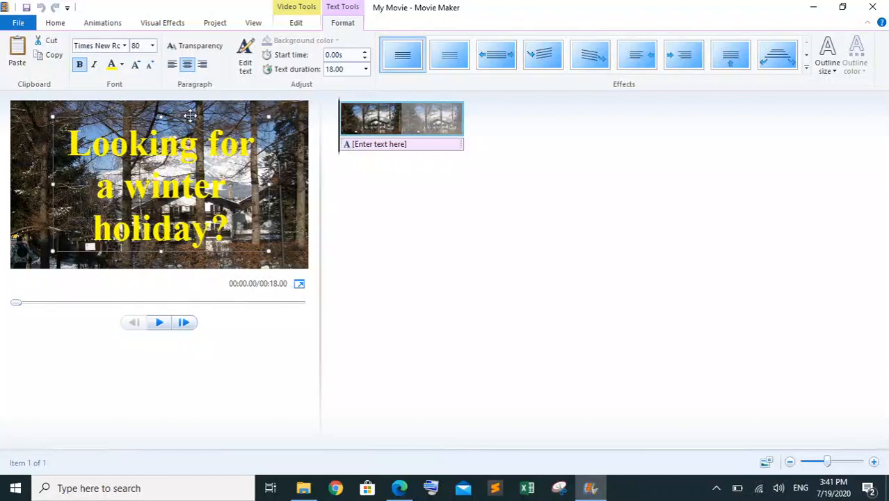
click(378, 219)
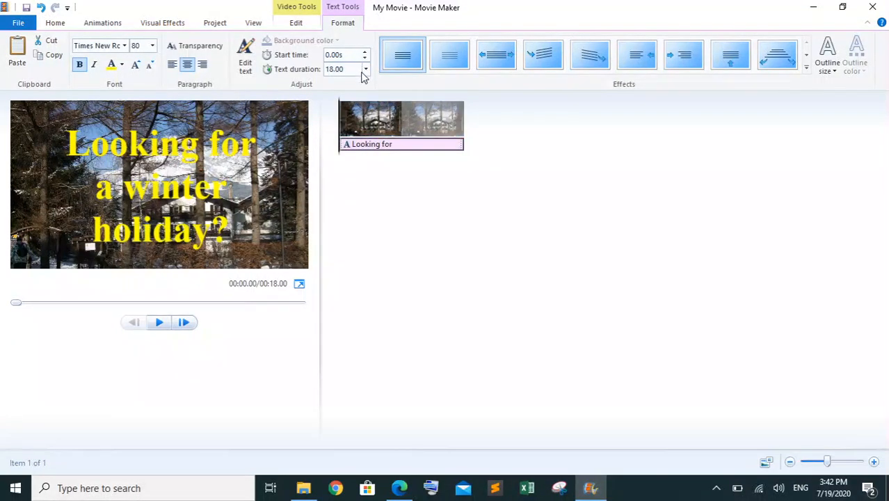
Set the title caption's text duration to 7 seconds and play the video past the end of the title
click(296, 23)
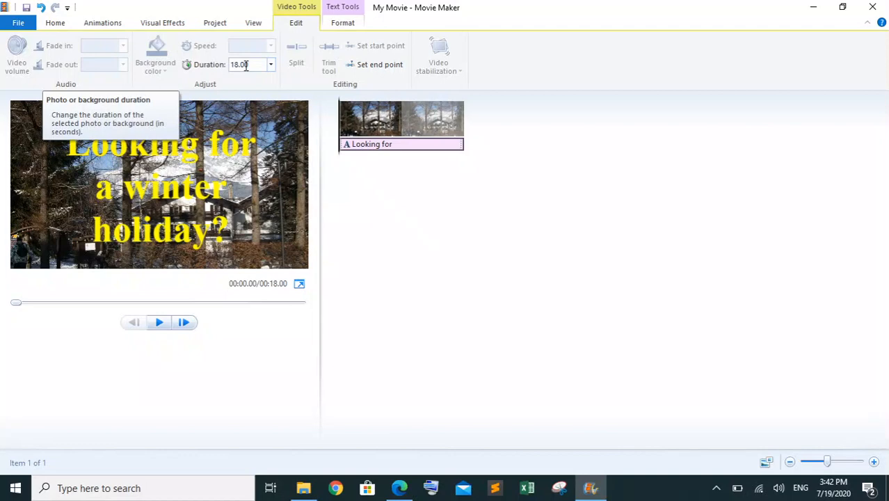
click(342, 24)
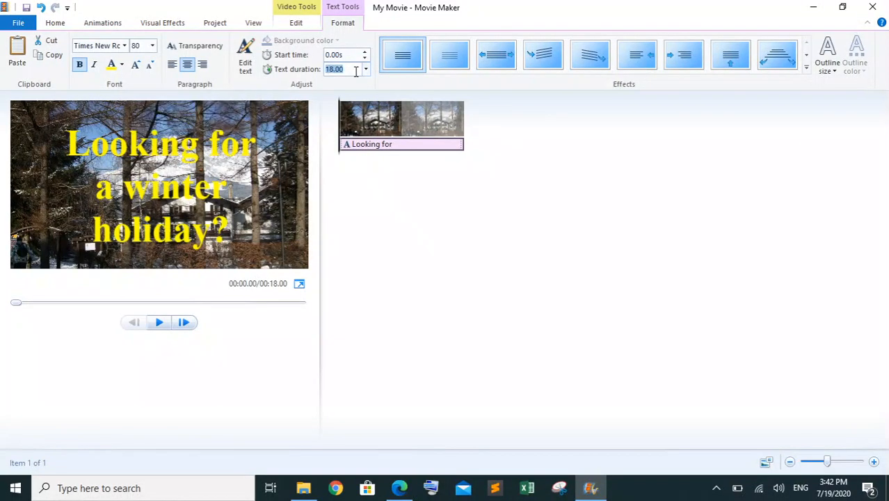
text(7)
key(Return)
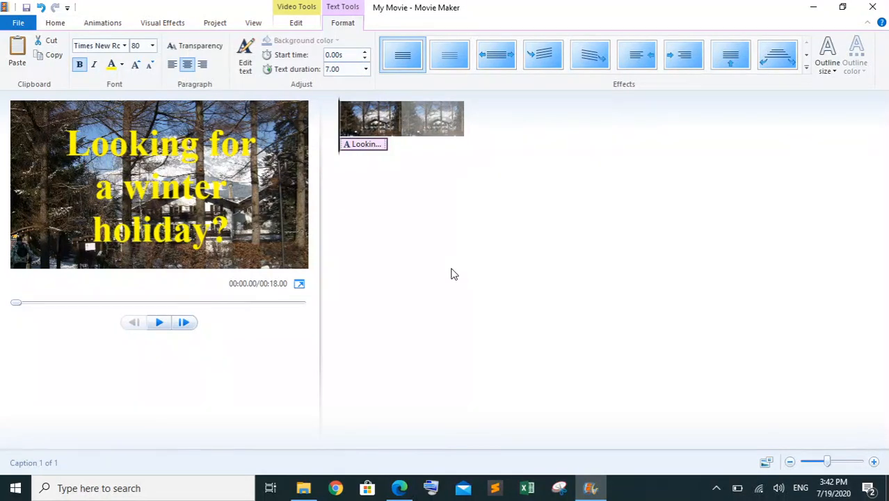
click(159, 323)
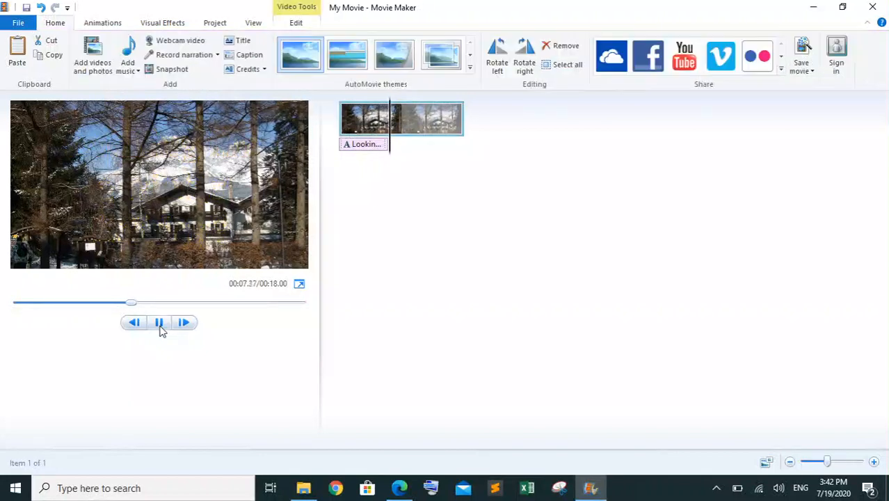
click(159, 324)
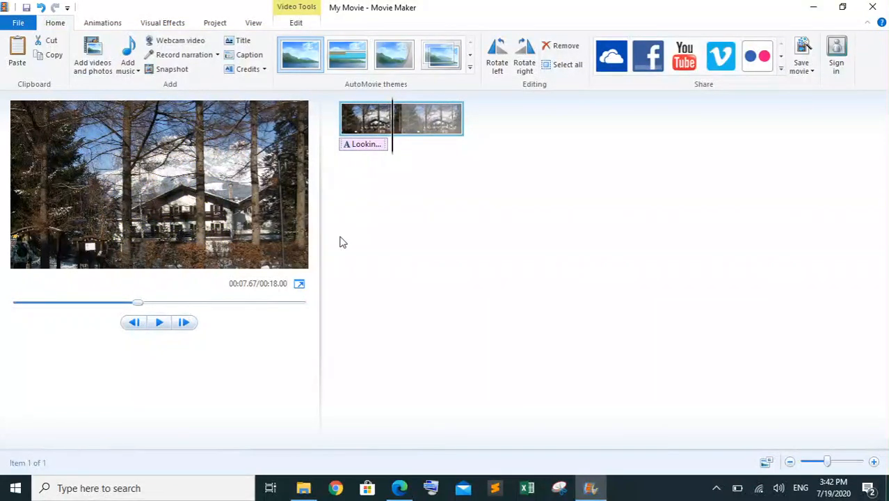
Check the paper's effect requirement, apply the stretch-style effect with outward arrows on both sides to the title, and preview it
click(399, 487)
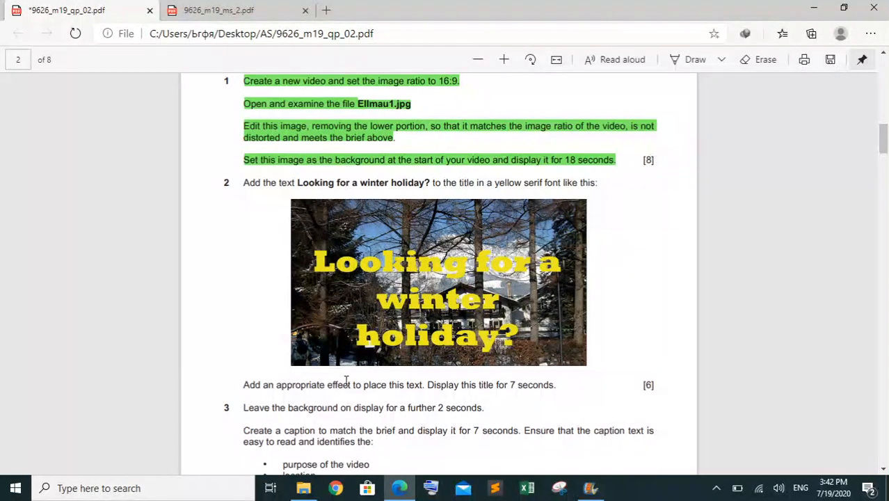
click(589, 487)
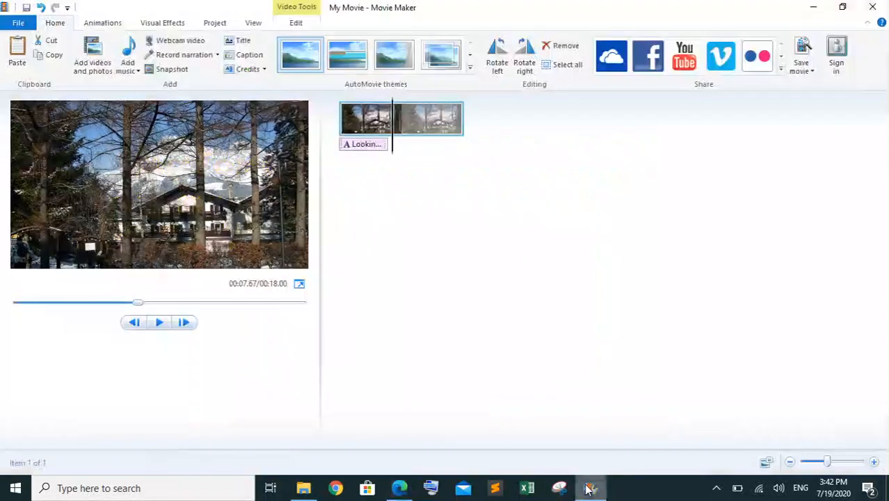
click(371, 144)
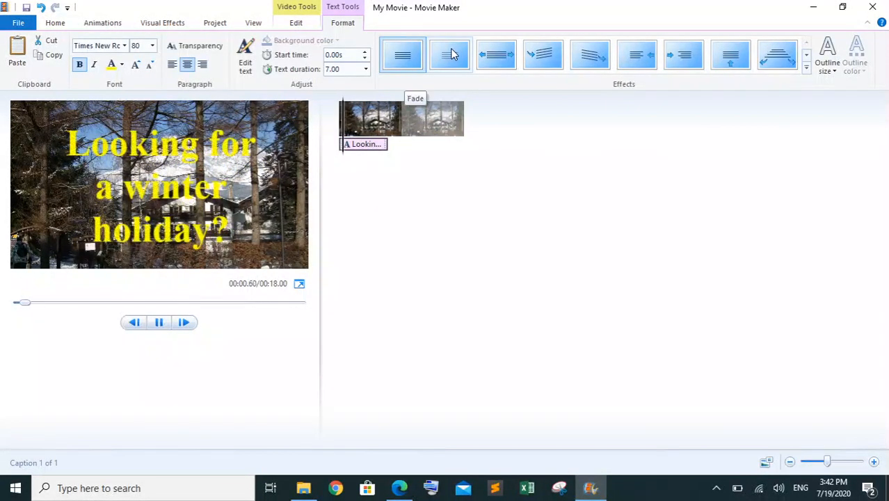
click(486, 55)
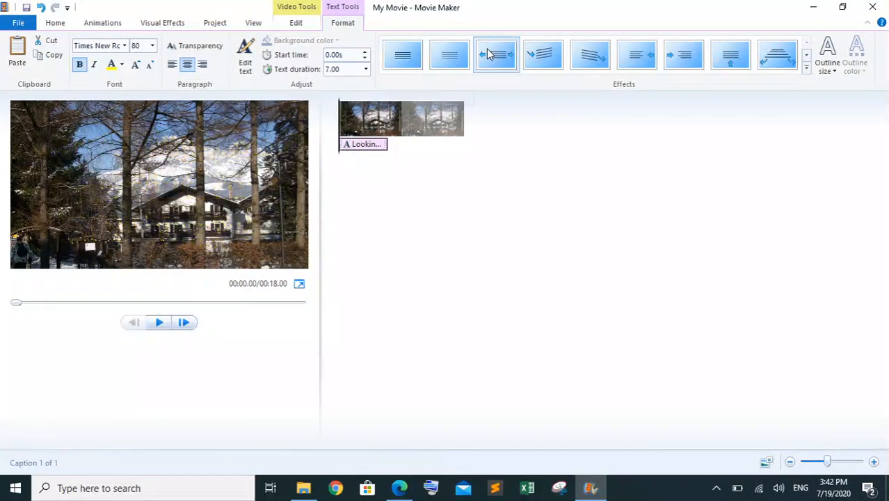
click(159, 322)
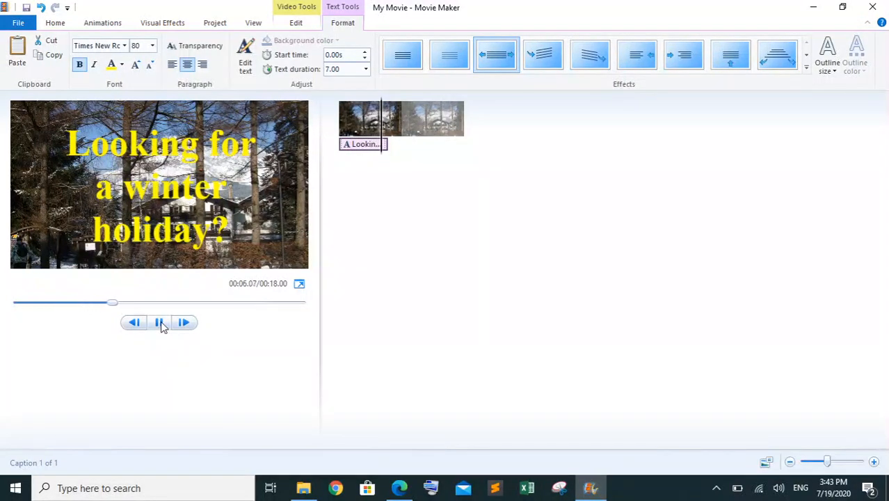
click(160, 323)
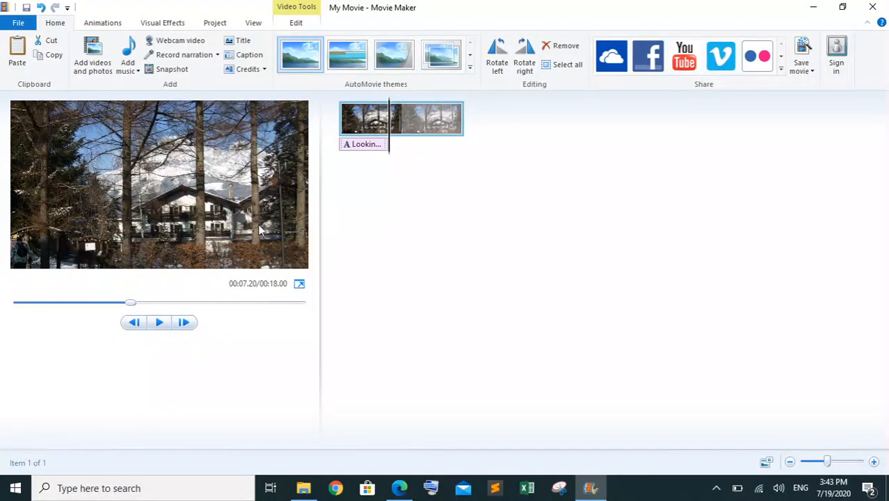
Highlight question 2's line about adding an effect and displaying the title for 7 seconds in green in the exam paper
click(399, 487)
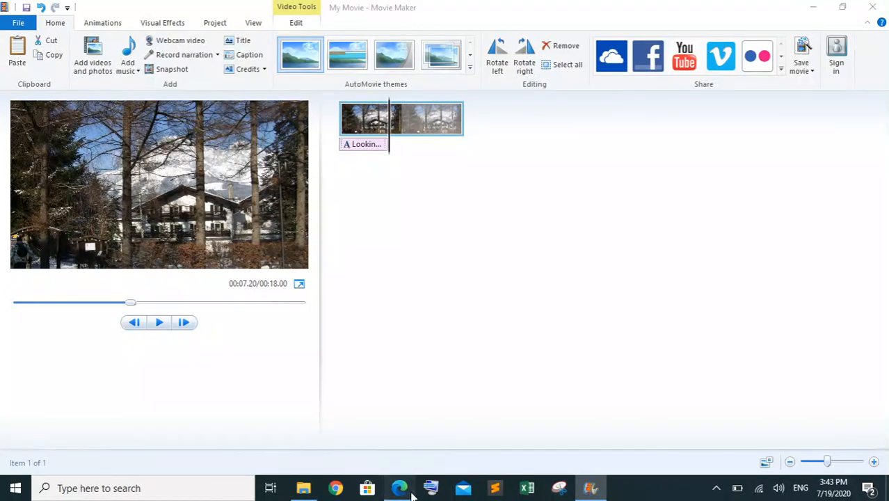
scroll(409, 295, down, 3)
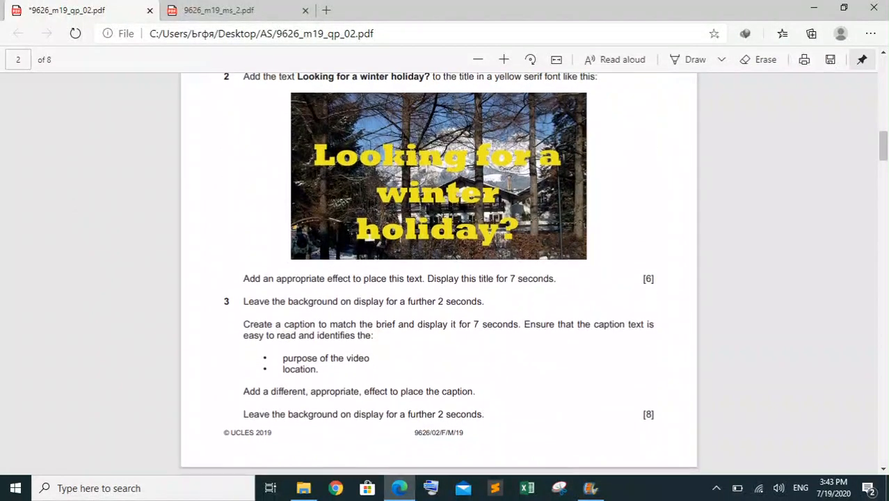
scroll(409, 295, up, 2)
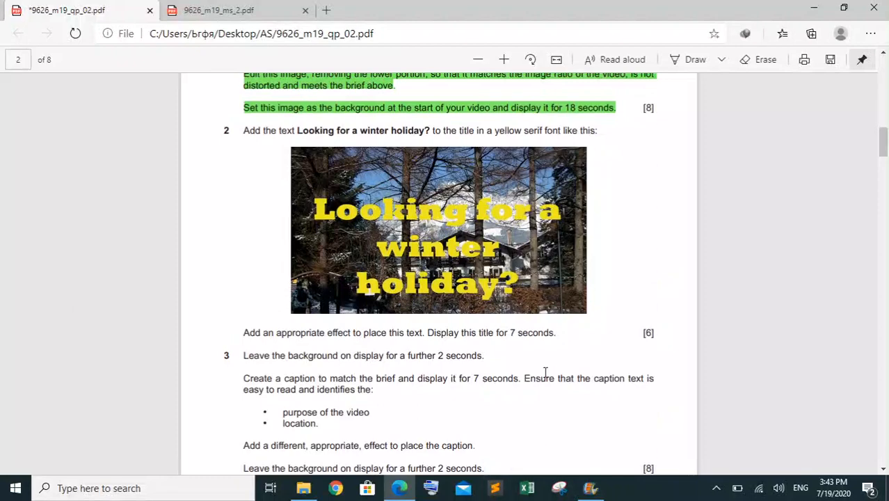
drag(559, 335, 249, 330)
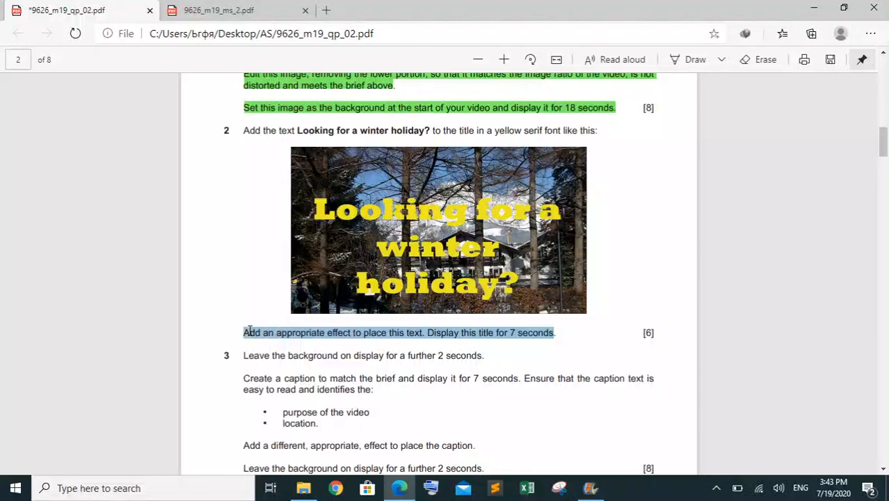
right_click(249, 332)
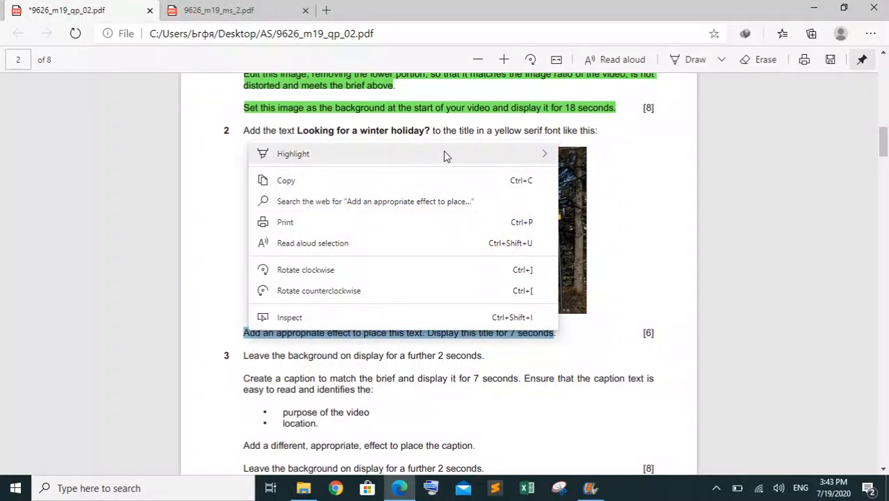
mouse_move(445, 156)
click(592, 195)
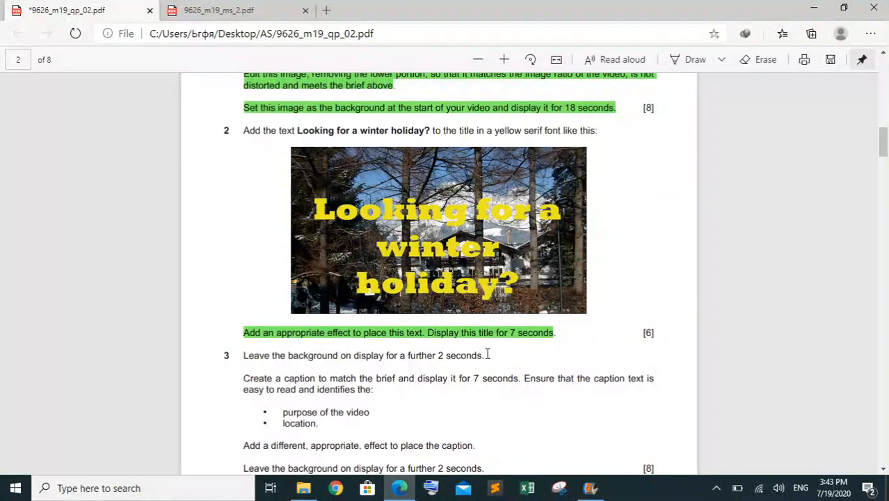
Read question 3's requirements on the background delay, the caption's content and duration, and its different effect
scroll(487, 354, down, 1)
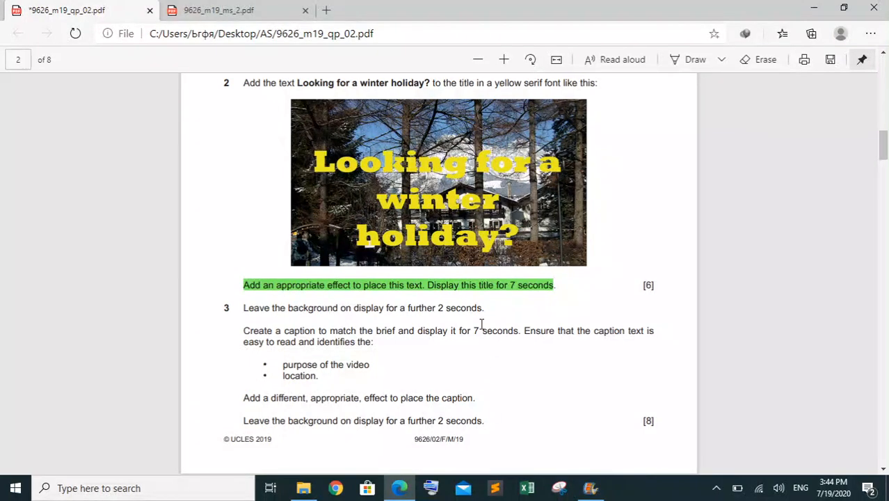
drag(483, 307, 250, 307)
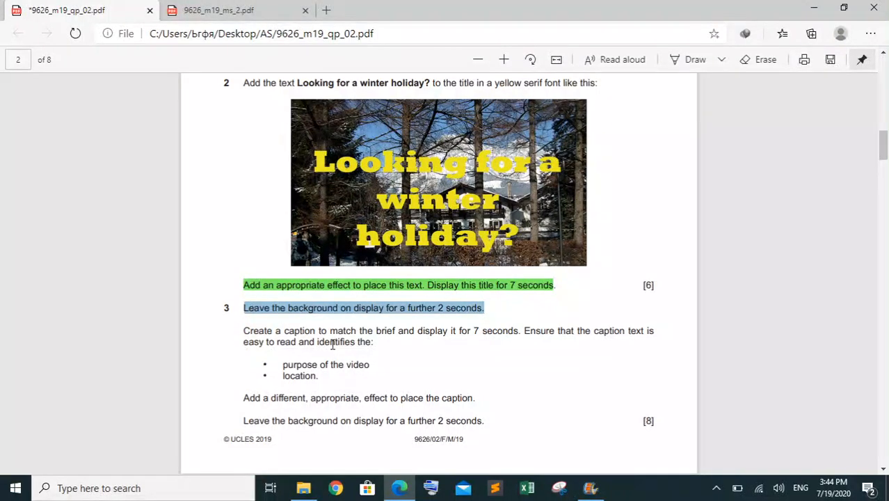
click(373, 346)
drag(371, 349, 244, 335)
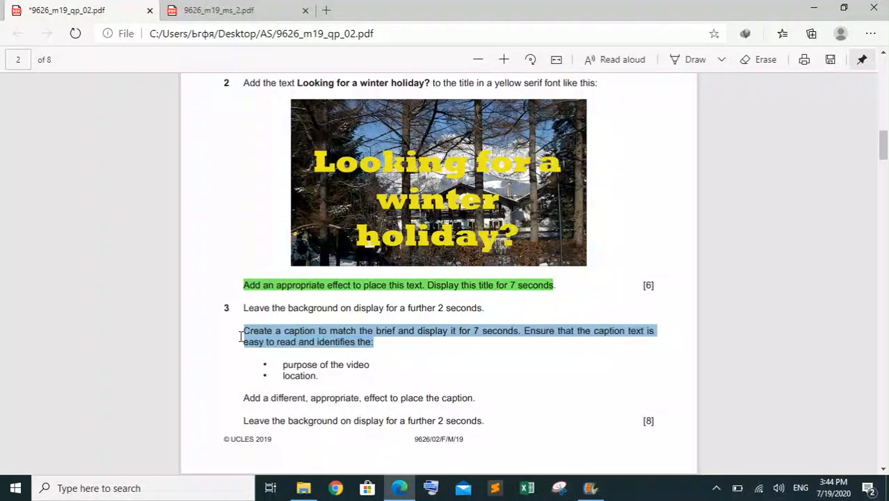
click(465, 351)
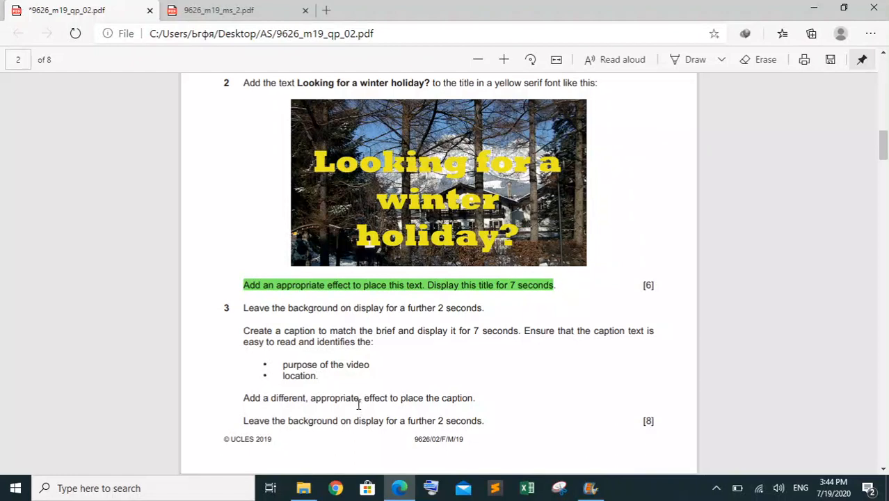
drag(360, 403, 262, 404)
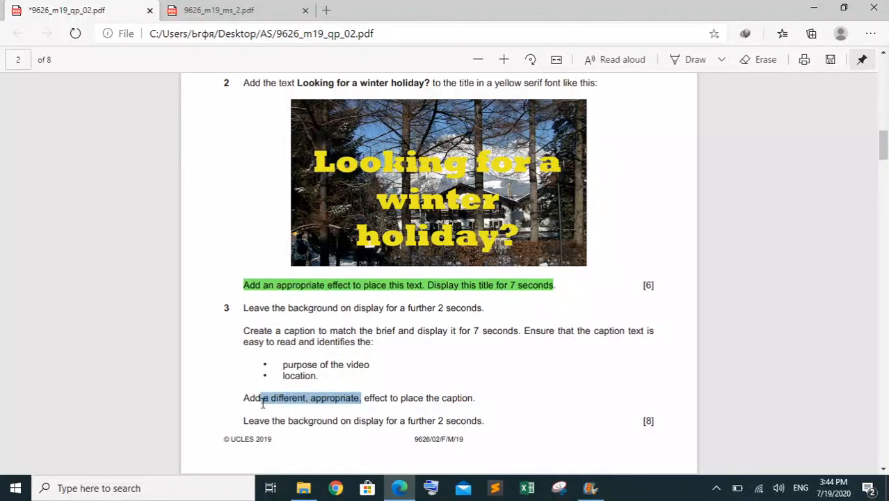
click(390, 392)
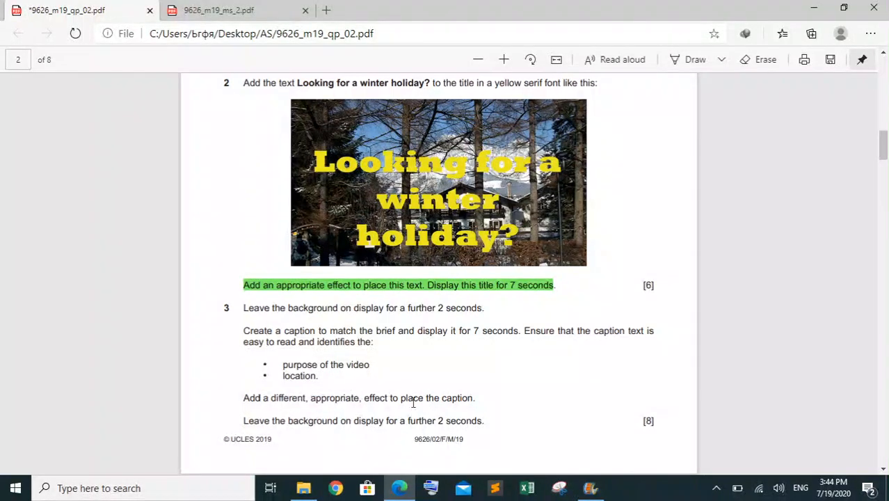
Return to Movie Maker and add a second caption at about 8.9 seconds, leaving a gap after the title
click(590, 488)
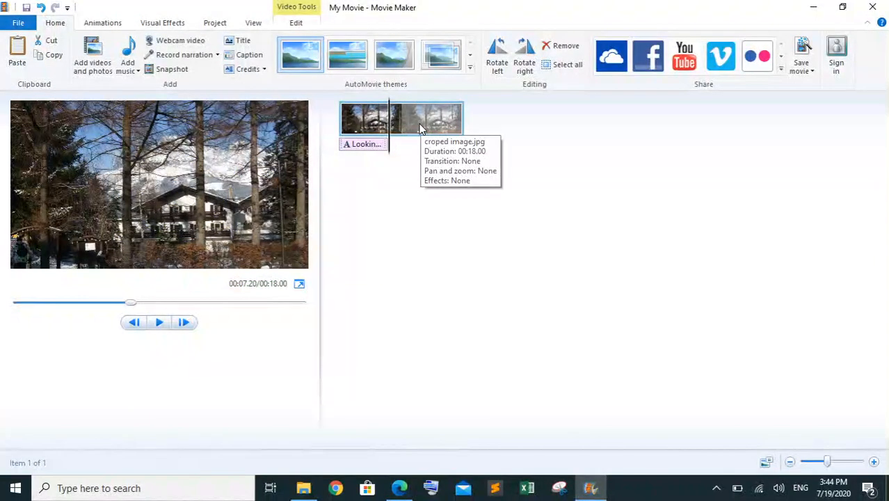
click(394, 156)
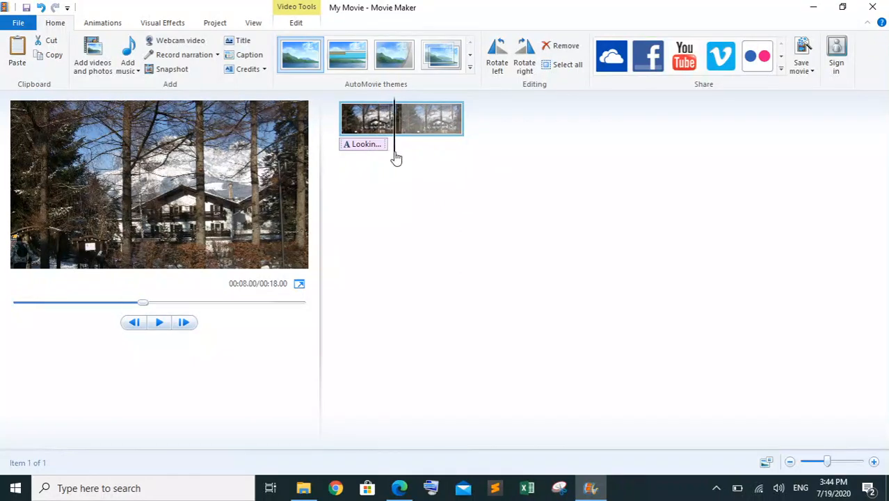
drag(395, 154, 403, 157)
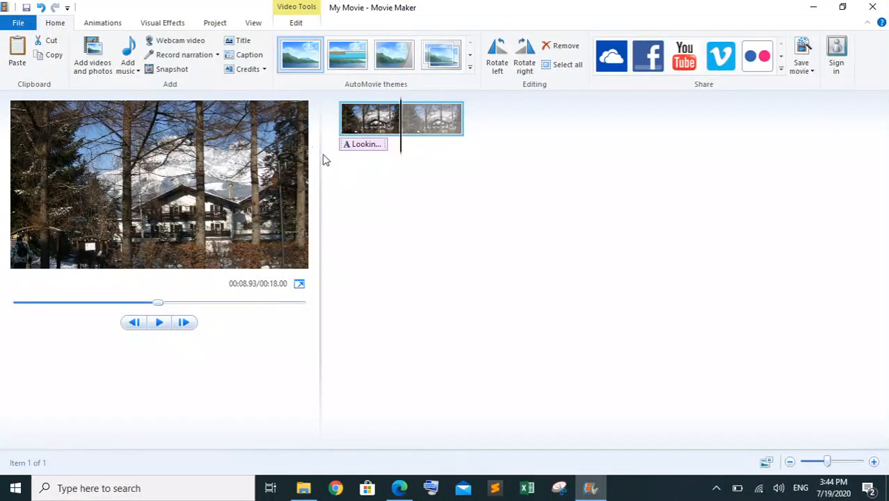
click(250, 55)
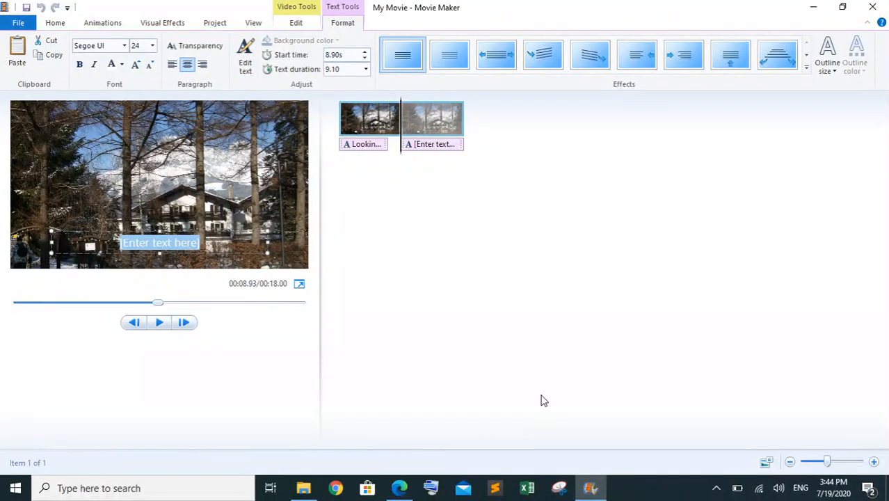
Switch to the exam paper and select the phrase "Traditional Austrian hospitality" in the page 2 brief for copying
mouse_move(399, 489)
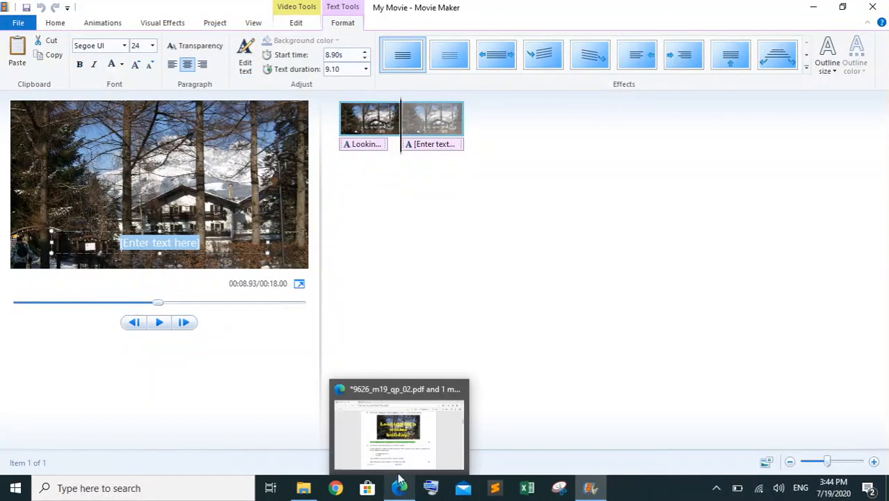
mouse_move(397, 449)
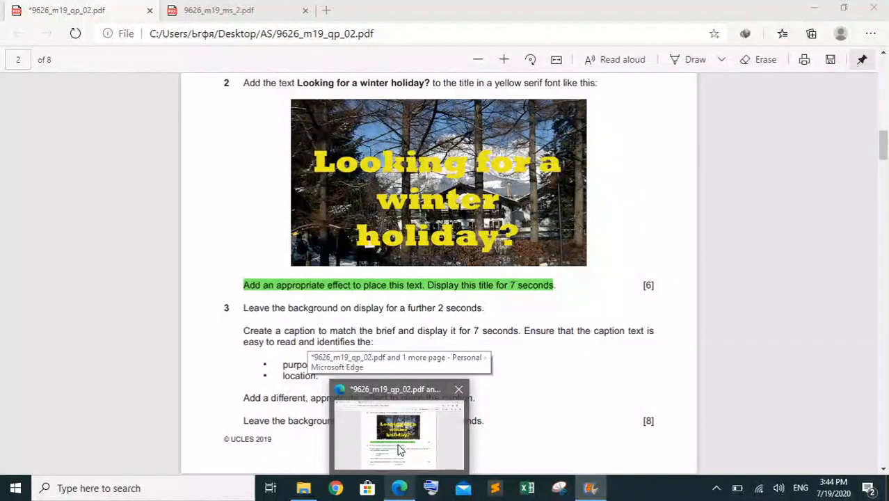
click(399, 449)
scroll(747, 207, up, 2)
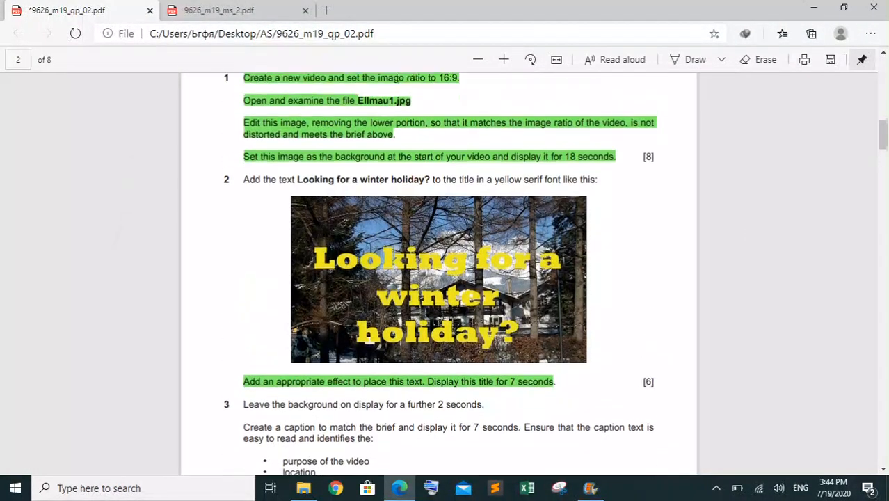
scroll(438, 279, up, 4)
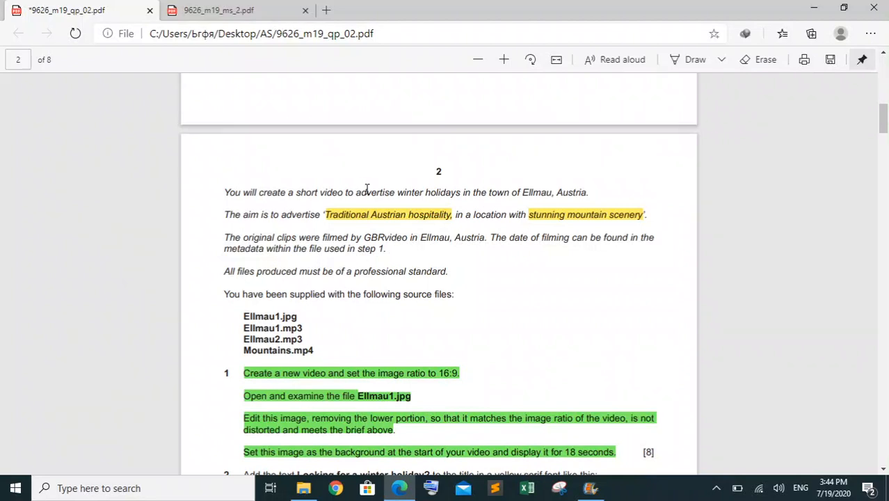
drag(452, 217, 331, 218)
right_click(331, 218)
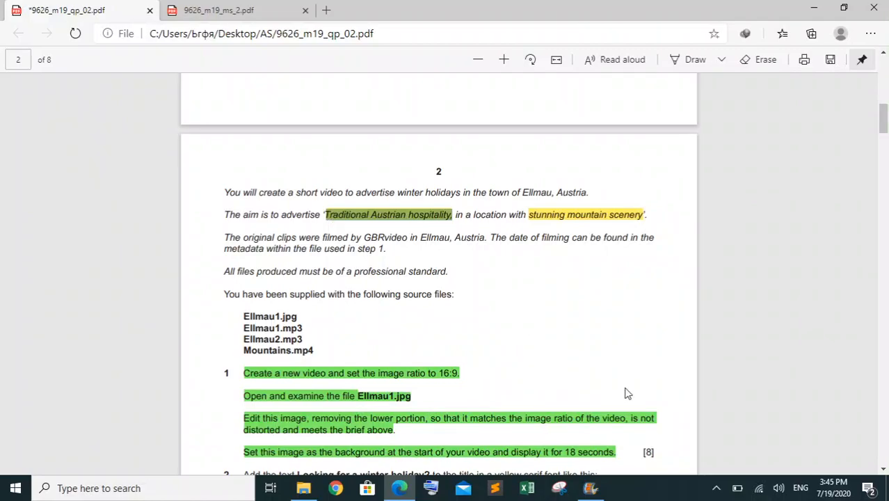
Try to paste the phrase into the second caption in Movie Maker and move the caption up over the sky
click(590, 488)
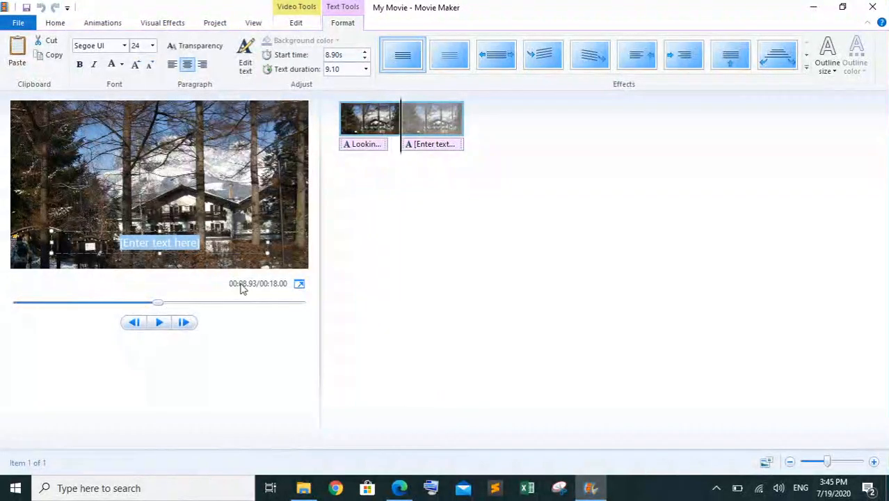
text(Looking for a winter holiday?)
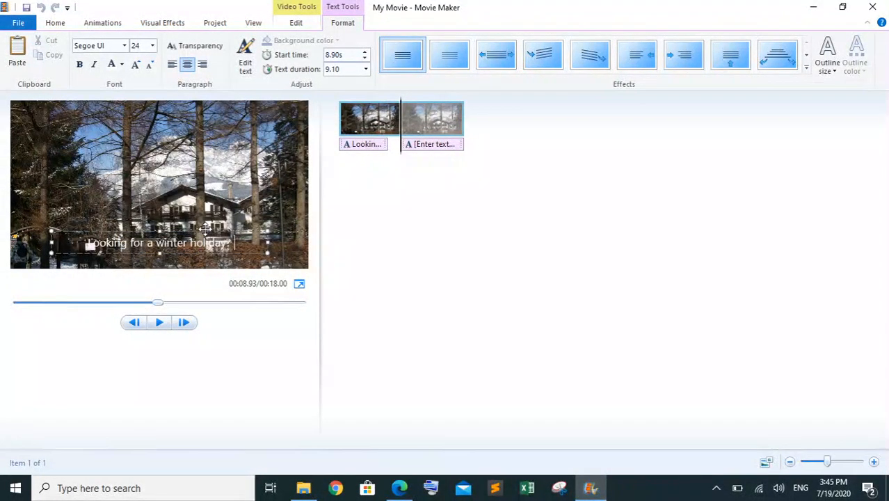
click(202, 183)
Copy "Traditional Austrian hospitality" from the exam paper's brief and replace the second caption's text with it in Movie Maker
click(398, 487)
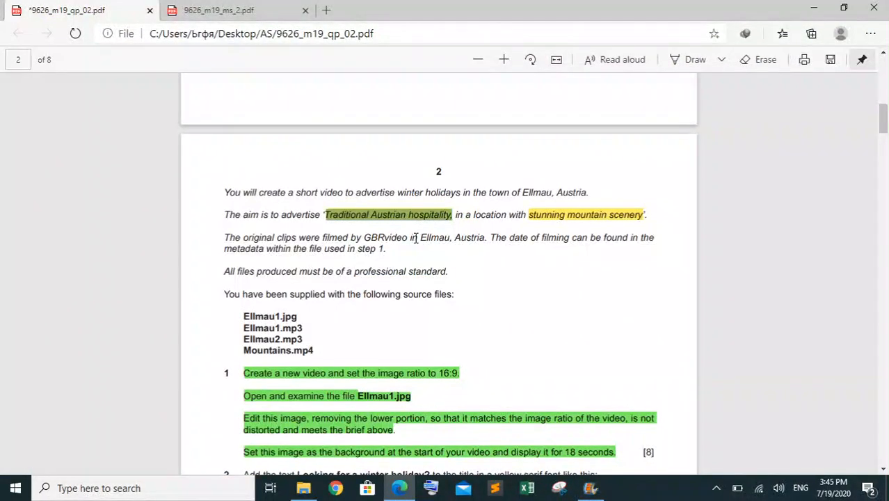
right_click(426, 215)
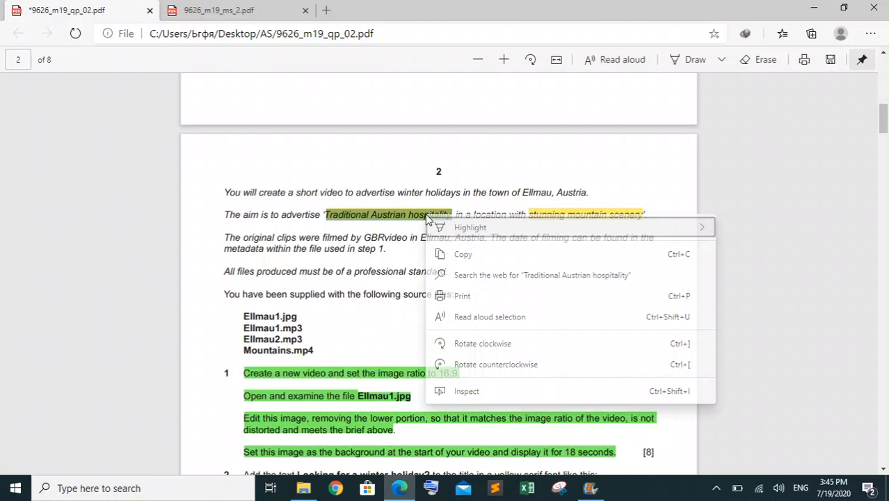
click(461, 259)
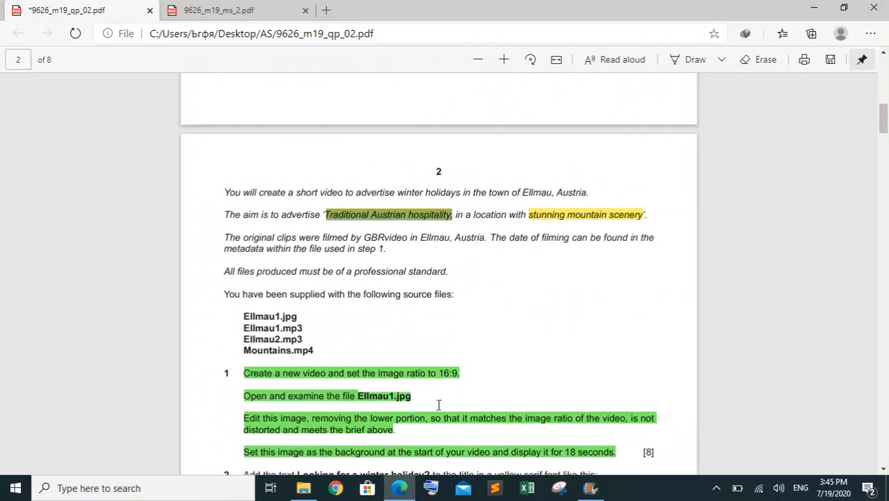
click(588, 488)
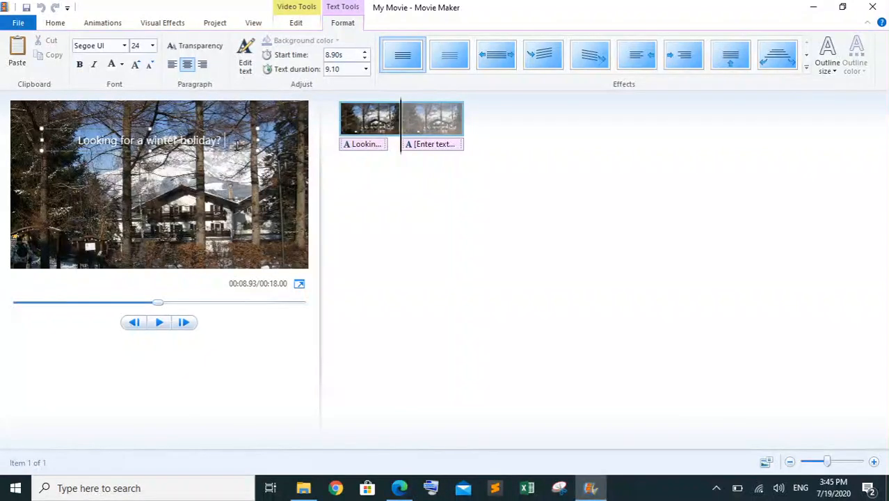
key(ctrl+a)
key(ctrl+v)
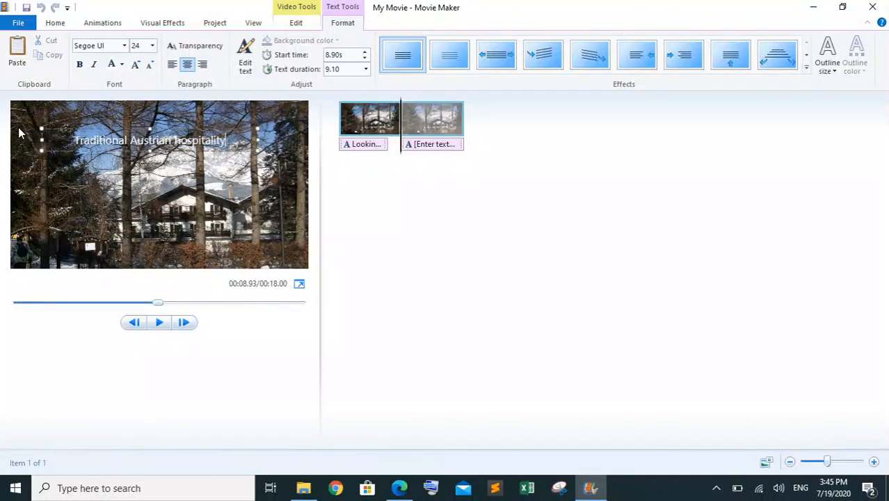
Copy "stunning mountain scenery" from the exam paper's brief and add it as the second line of the caption in Movie Maker
key(Return)
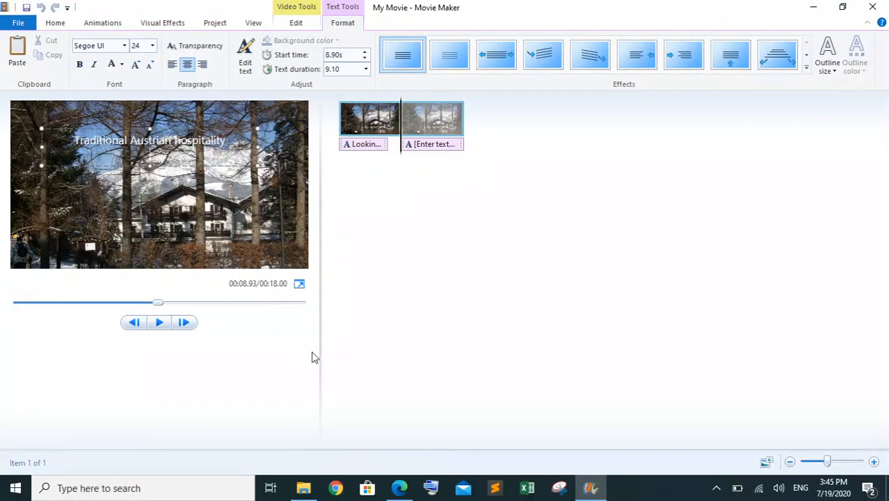
click(398, 487)
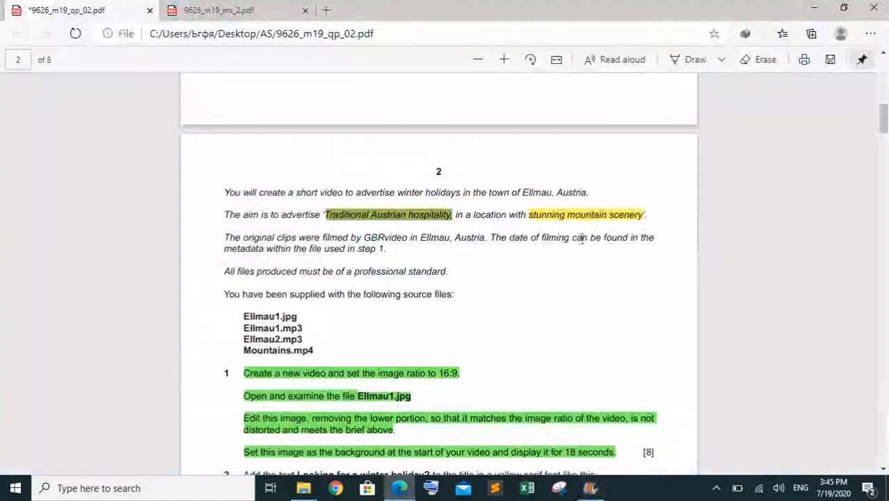
click(643, 214)
drag(644, 214, 530, 215)
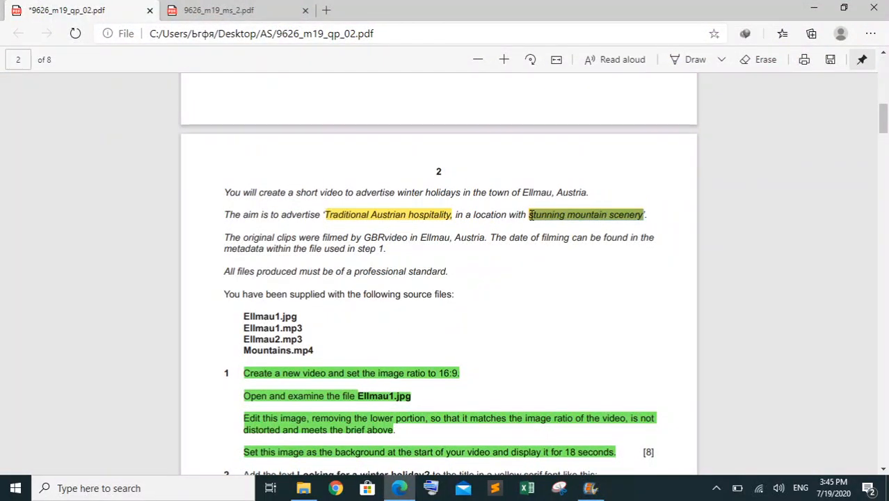
right_click(530, 215)
click(553, 252)
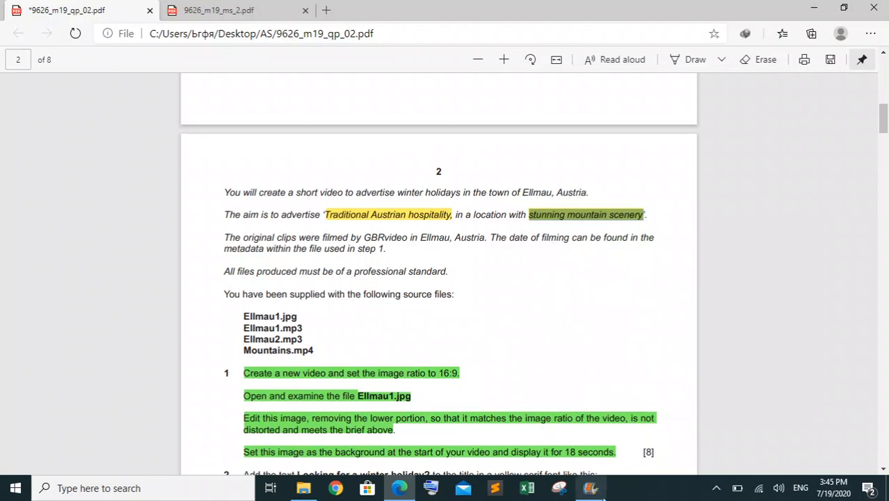
click(591, 488)
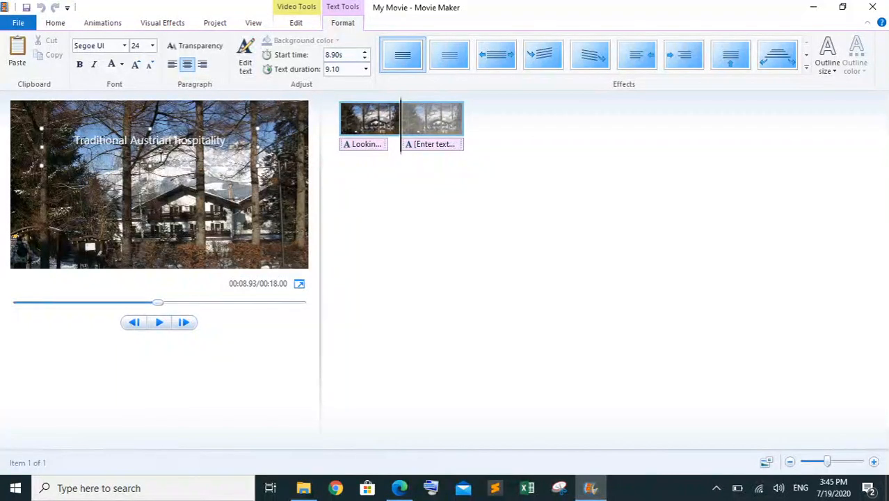
key(ctrl+v)
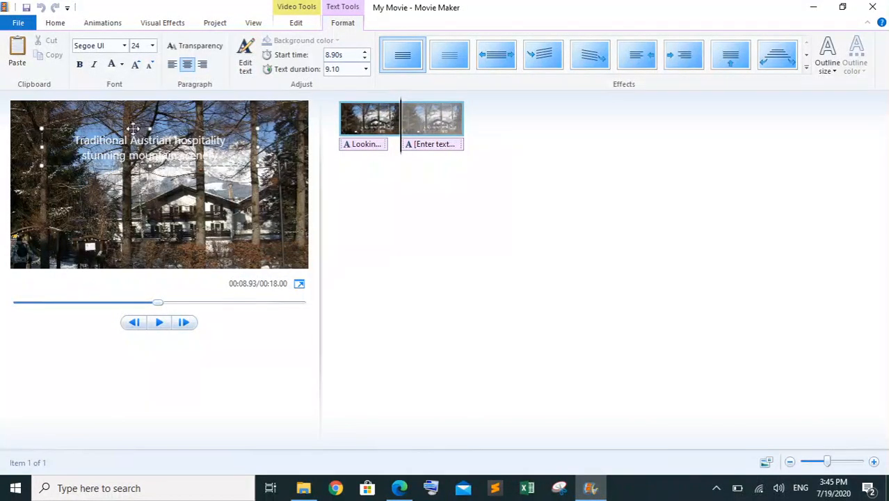
Move the caption down to the middle of the picture and widen its text box
drag(133, 129, 142, 182)
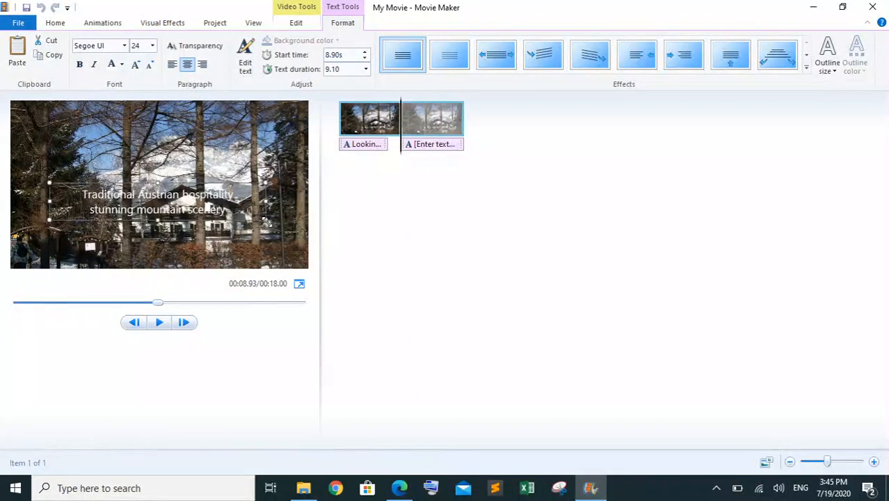
drag(265, 221, 290, 221)
Make both lines of the second caption bold and set their font size to 28
key(ctrl+a)
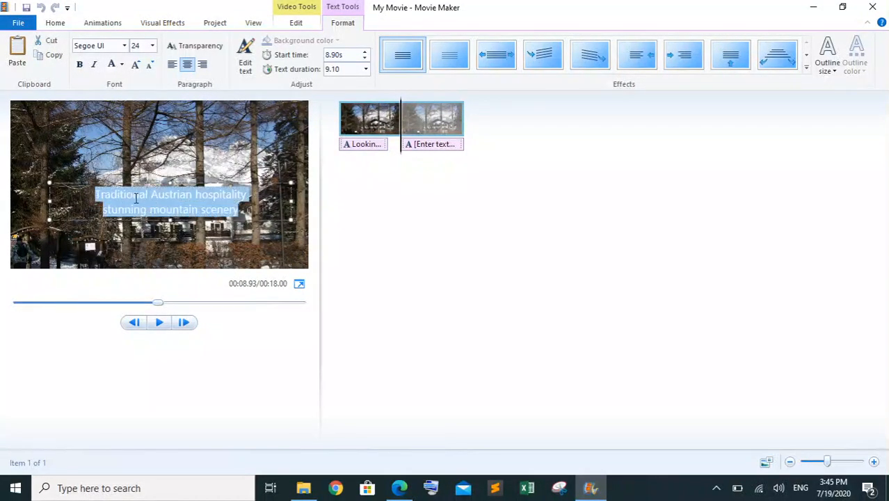
click(80, 67)
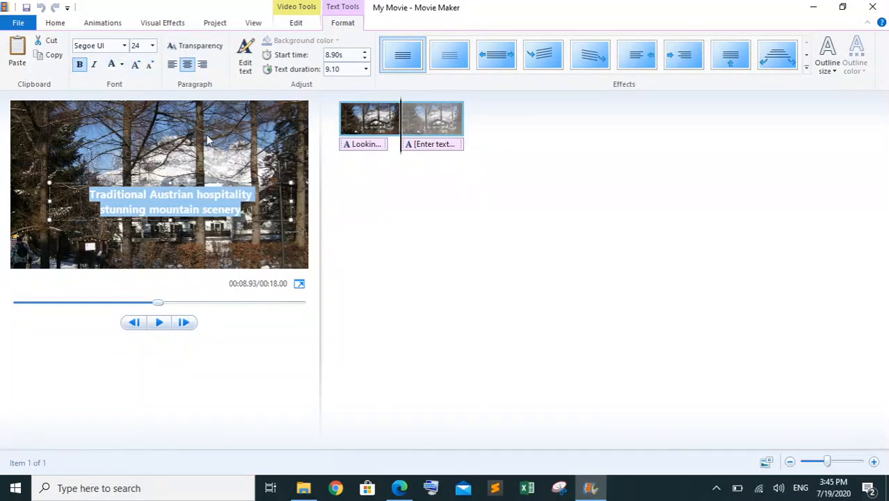
click(192, 185)
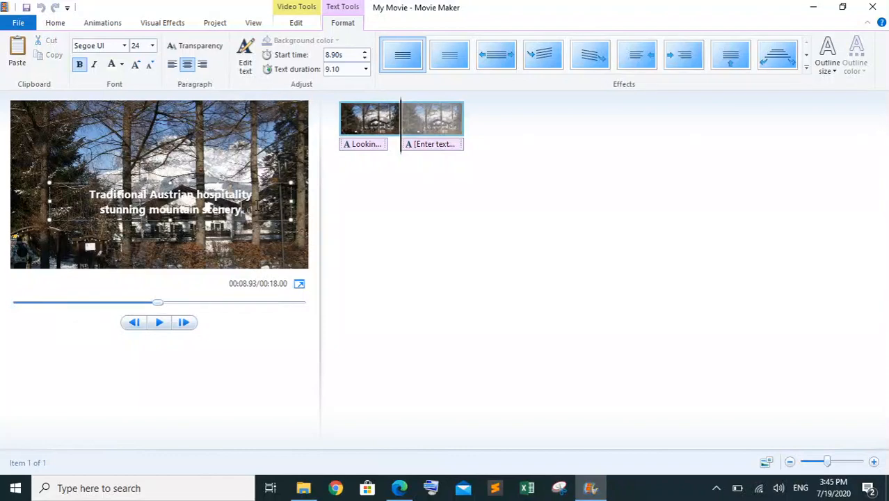
drag(256, 209, 89, 195)
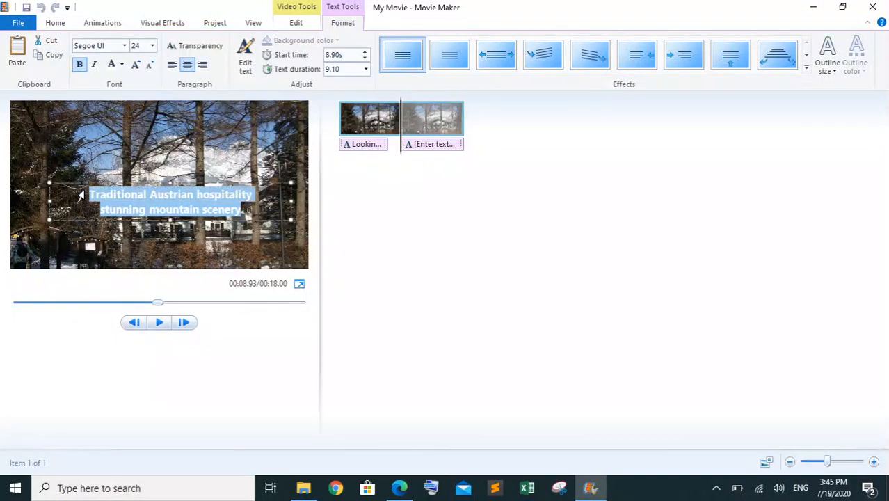
click(137, 66)
click(137, 66)
click(137, 66)
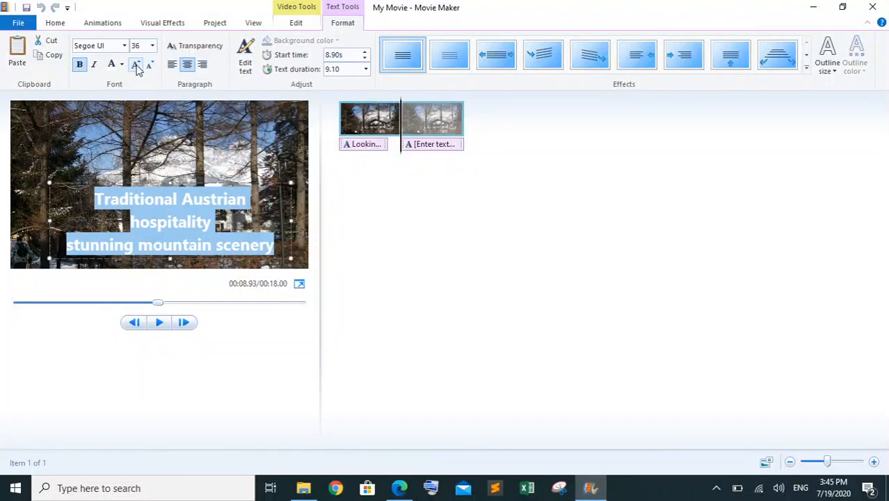
click(149, 64)
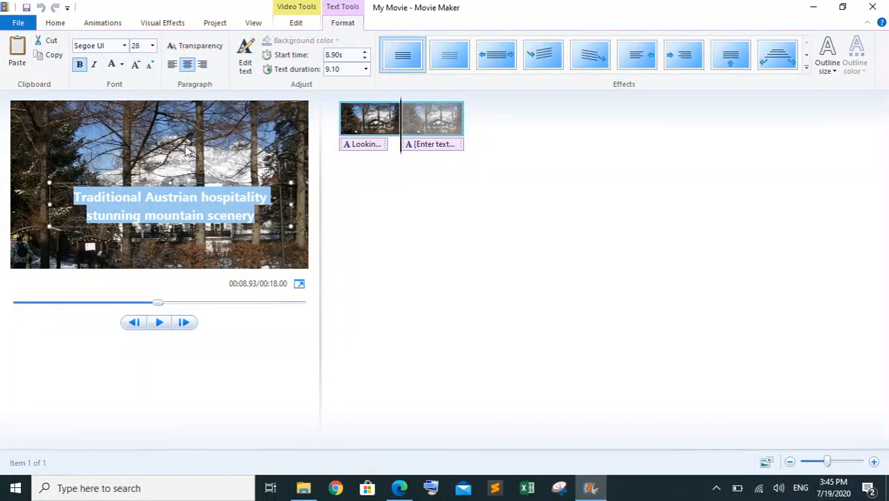
click(183, 208)
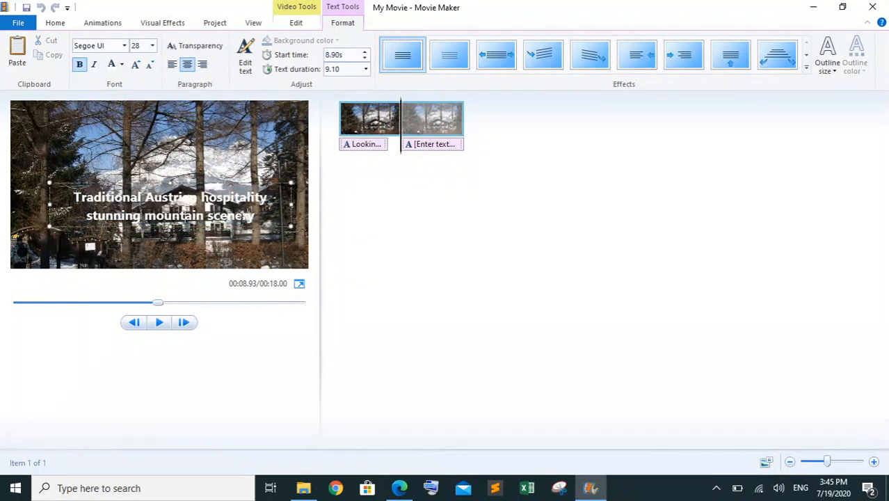
Colour both lines of the second caption light orange and move the caption slightly lower over the chalet
drag(255, 215, 82, 198)
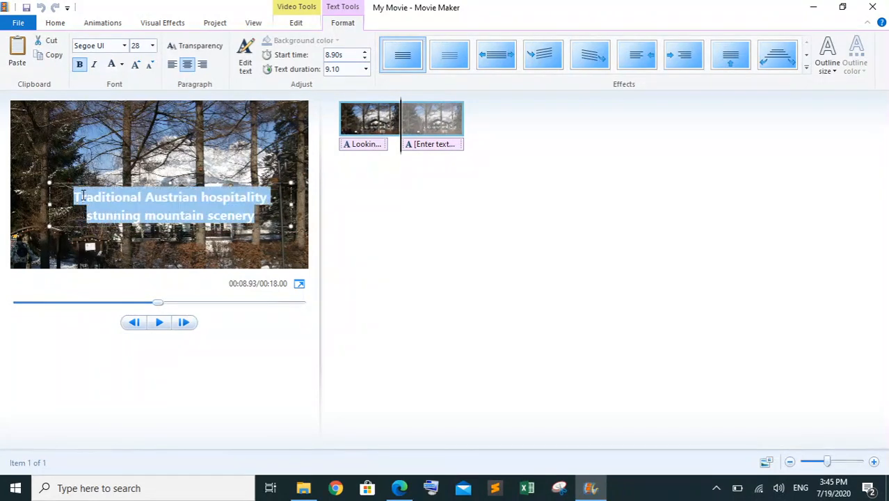
click(121, 65)
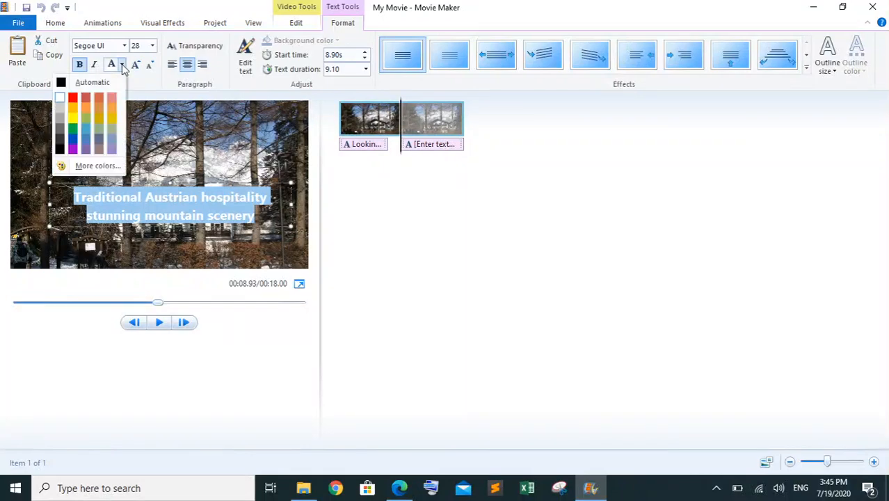
click(113, 108)
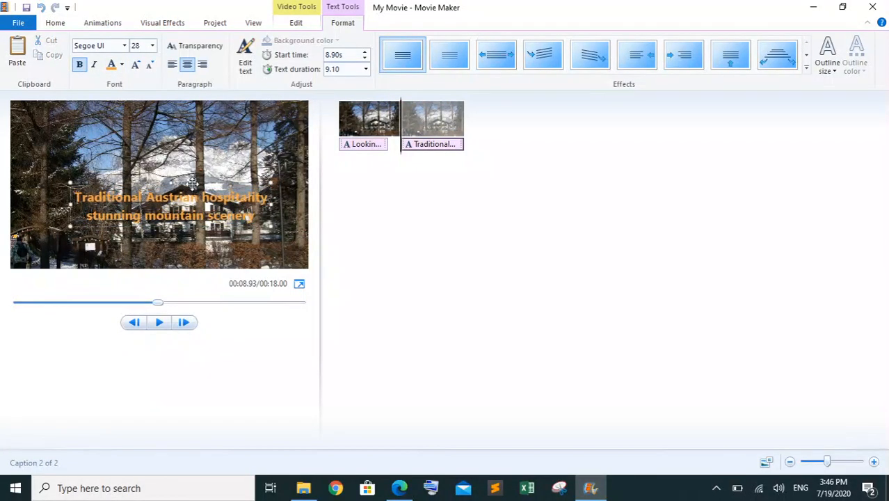
drag(192, 184, 182, 203)
click(214, 150)
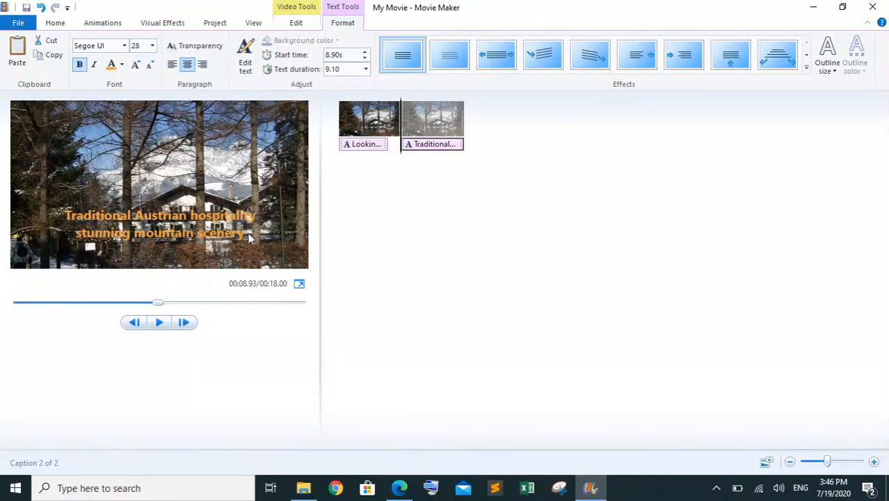
Set the second caption's start time to 9.00 s and its text duration to 7.00 s
click(249, 237)
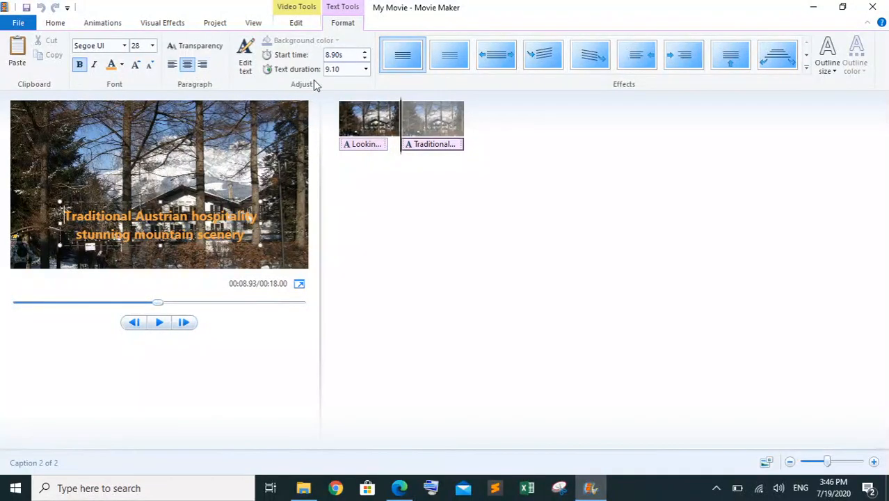
click(348, 54)
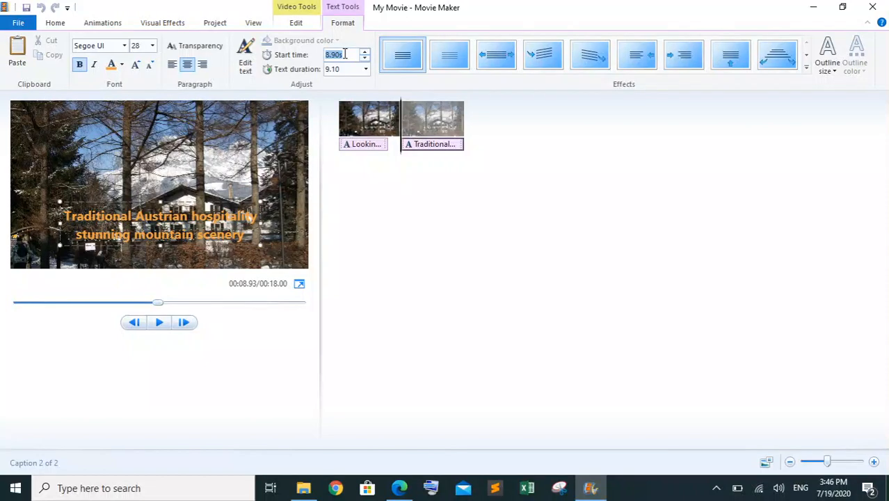
text(9)
key(Return)
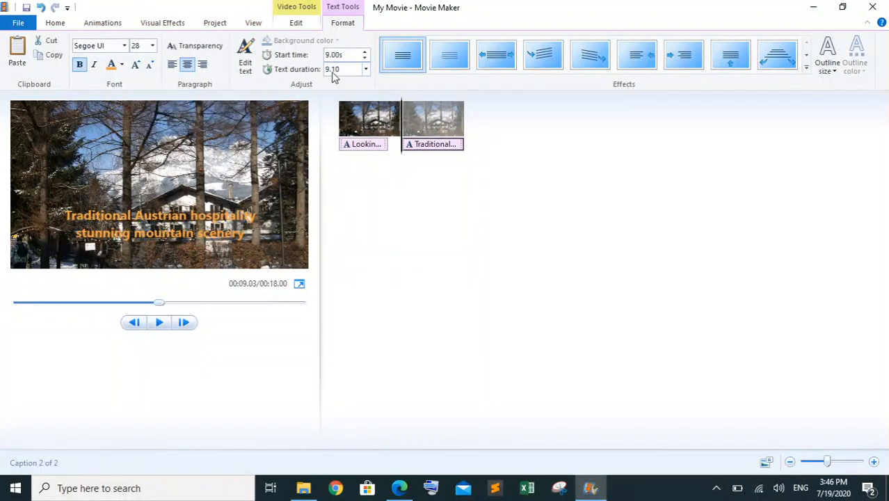
click(344, 68)
text(7)
key(Return)
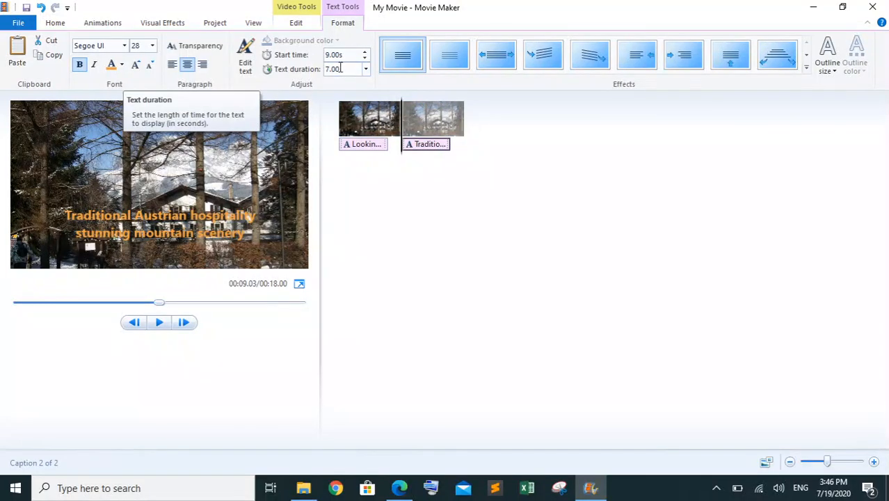
Apply the effect that slides text in from the left to the second caption and play the video from the beginning
click(640, 58)
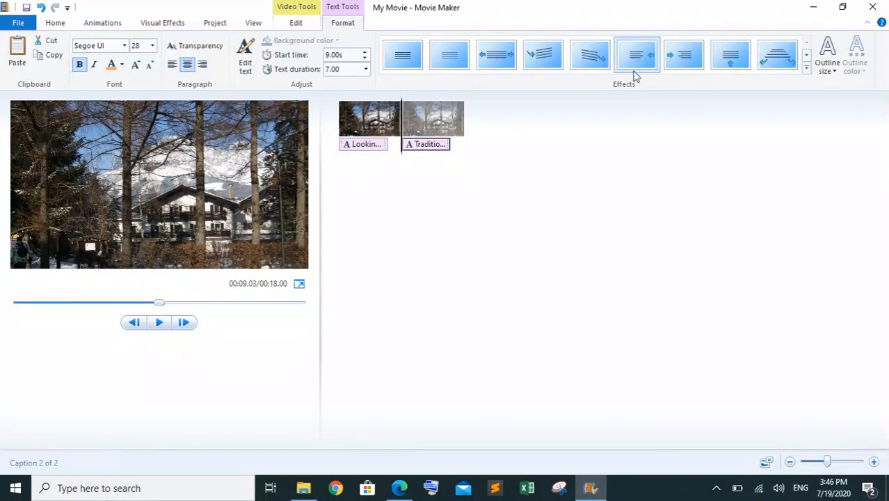
click(683, 56)
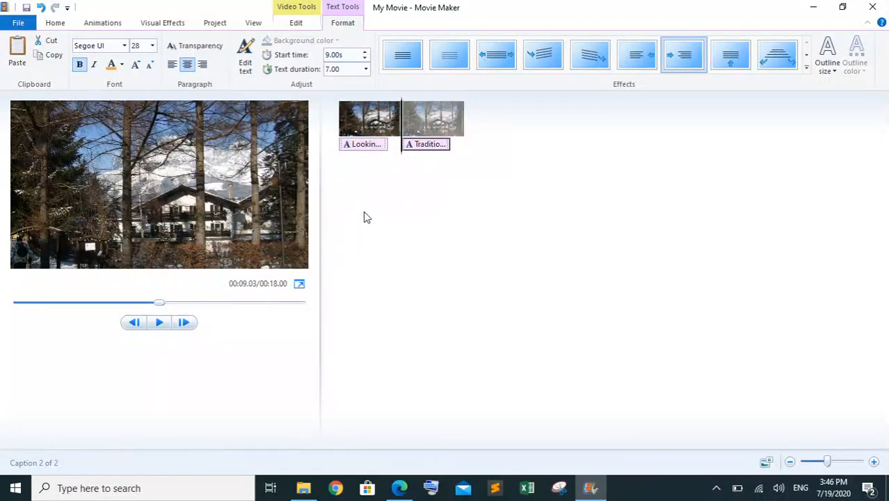
click(344, 127)
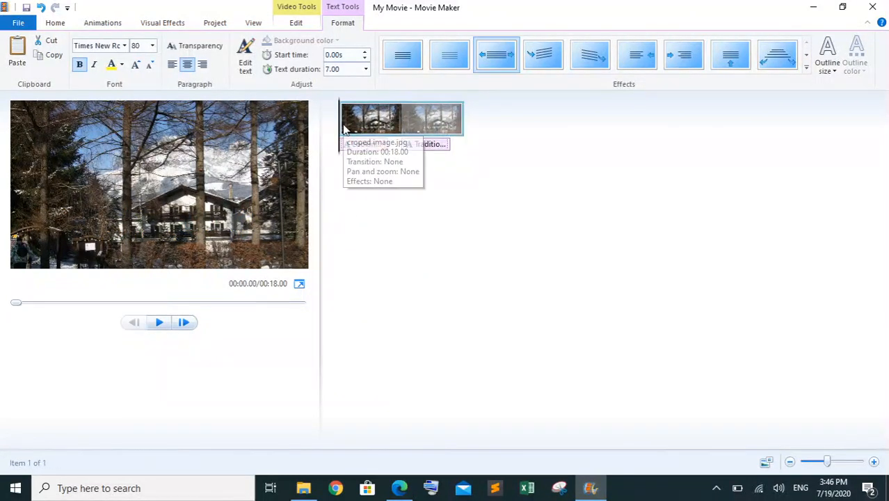
click(159, 324)
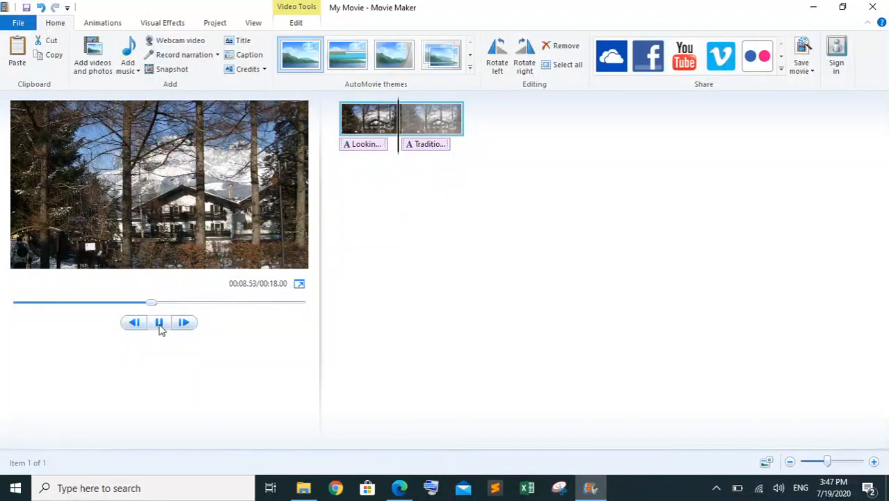
click(159, 325)
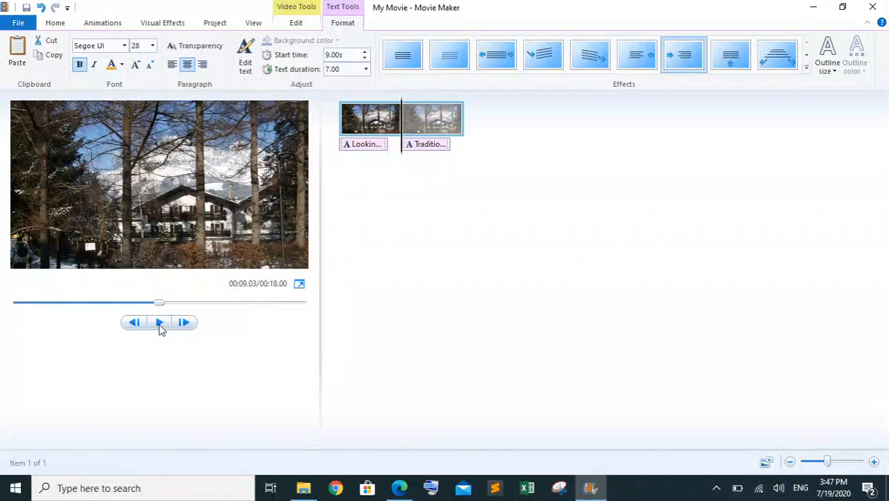
click(159, 325)
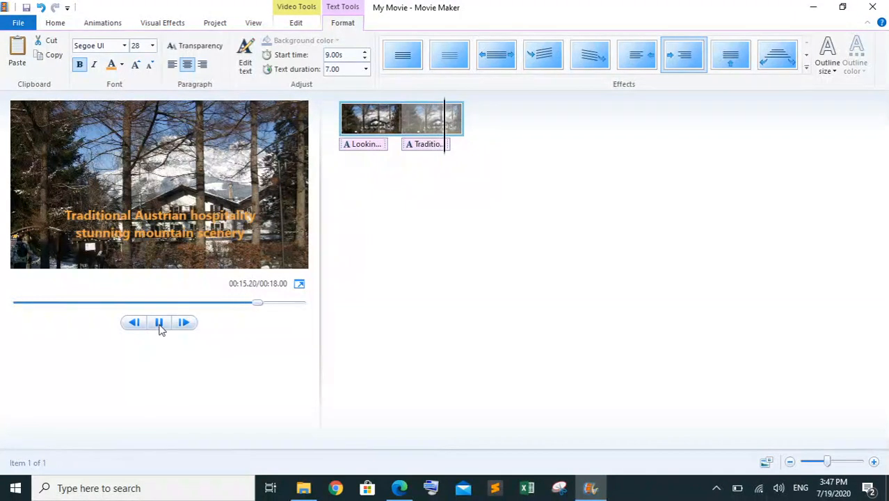
click(159, 325)
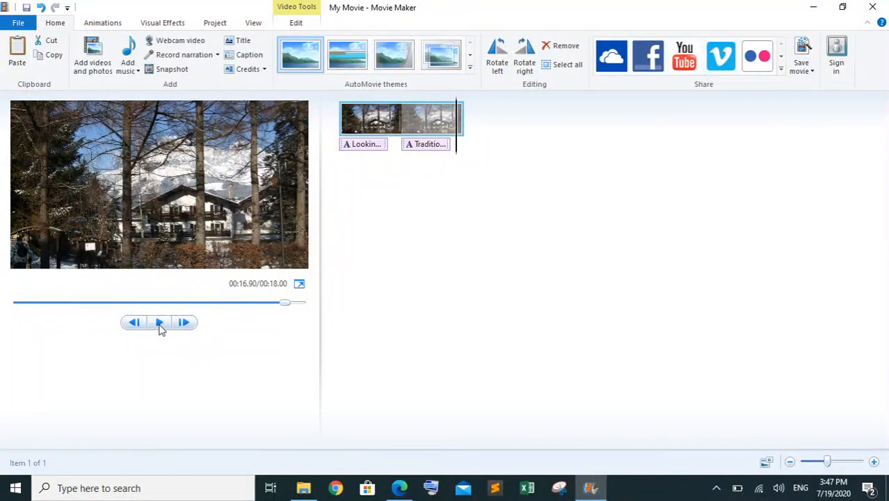
Check the video's final seconds against question 3 of the question paper and highlight all of question 3 in green
click(415, 491)
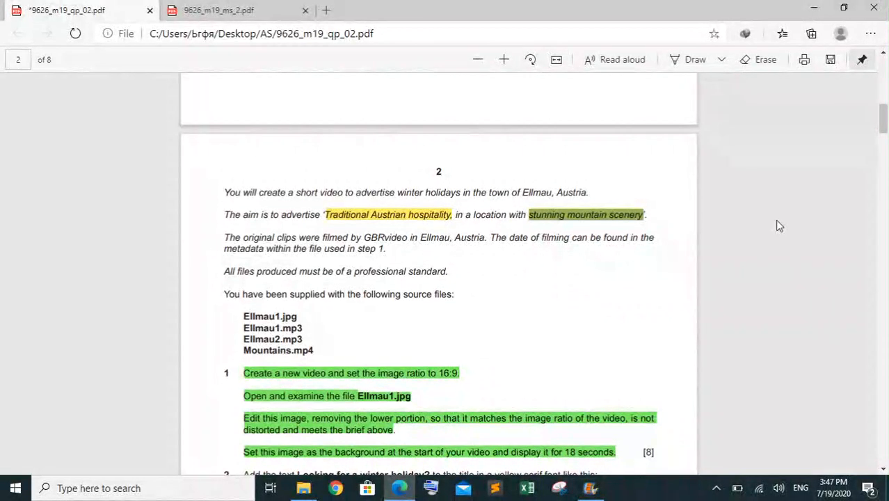
scroll(774, 219, down, 3)
scroll(438, 271, down, 2)
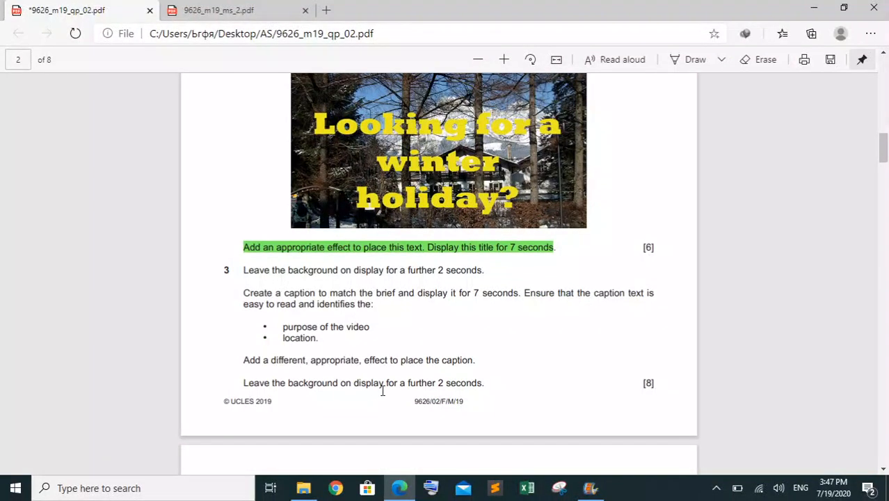
click(401, 490)
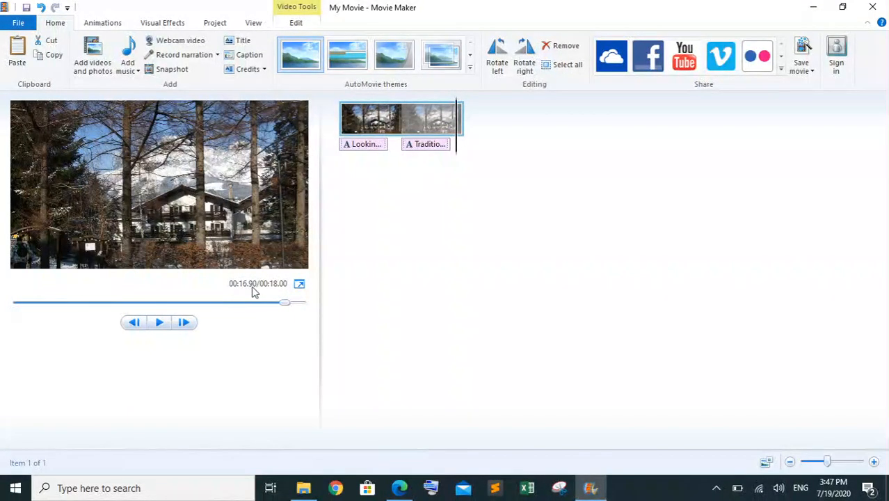
click(159, 322)
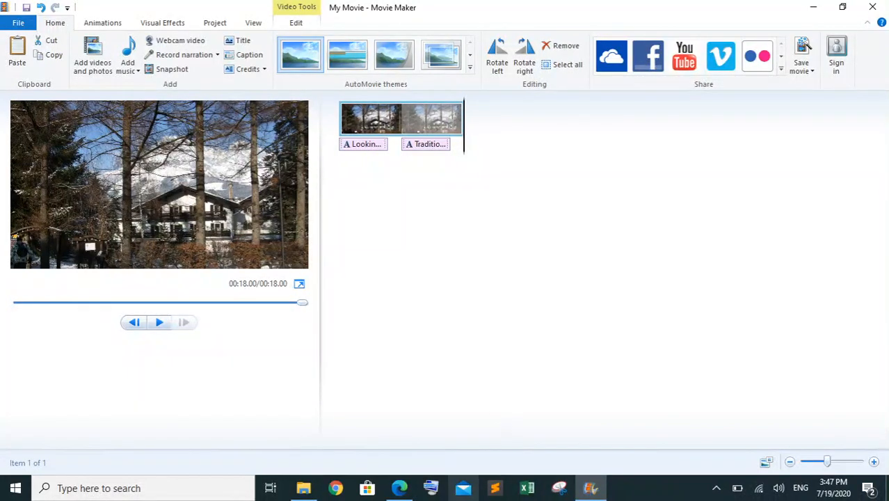
click(398, 487)
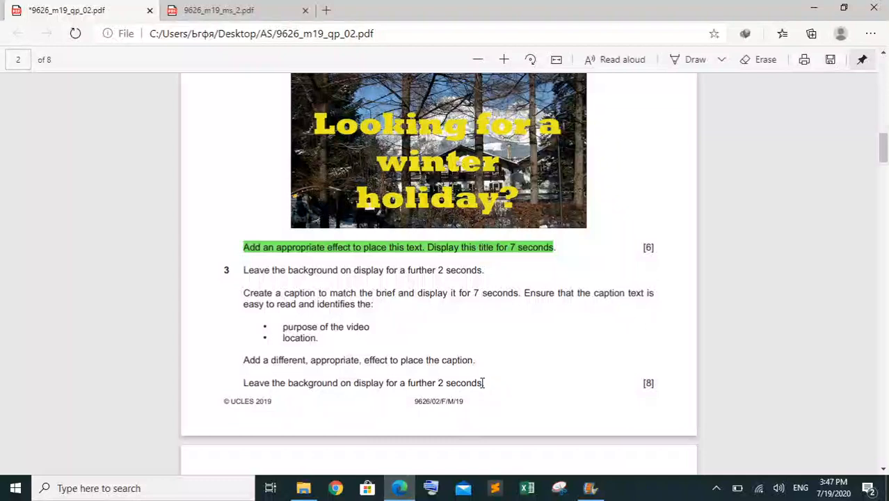
drag(388, 362, 246, 278)
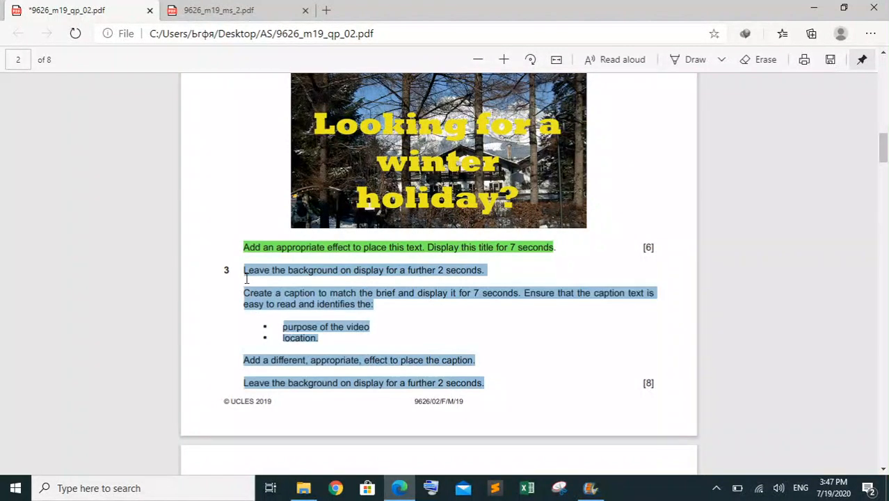
right_click(256, 267)
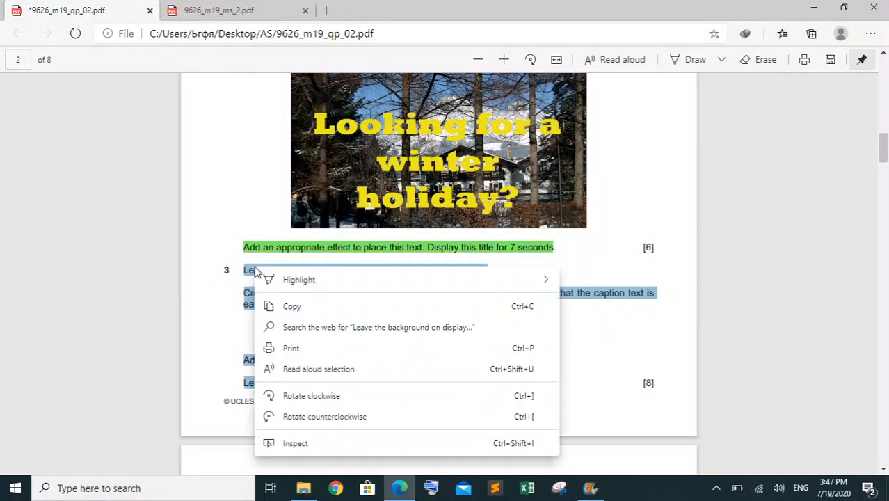
mouse_move(499, 278)
click(595, 299)
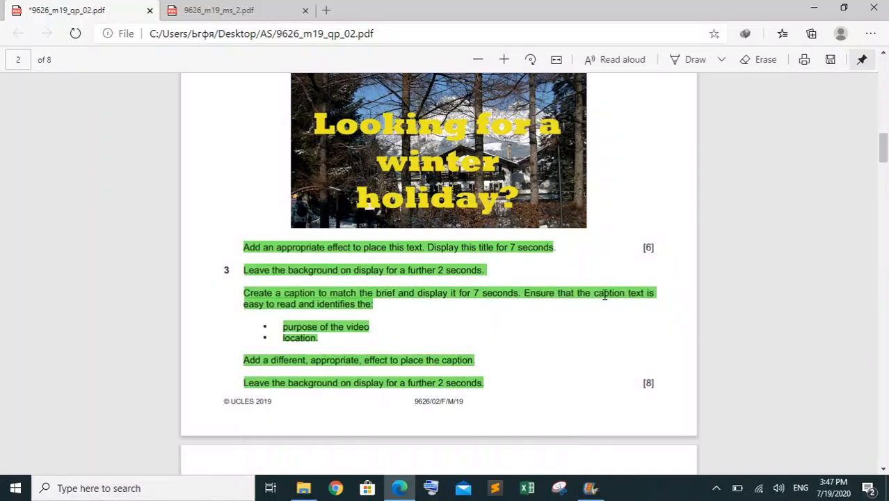
Read question 4 of the paper and examine Mountains.mp4 from the source files folder in MPC-HC
scroll(438, 272, down, 4)
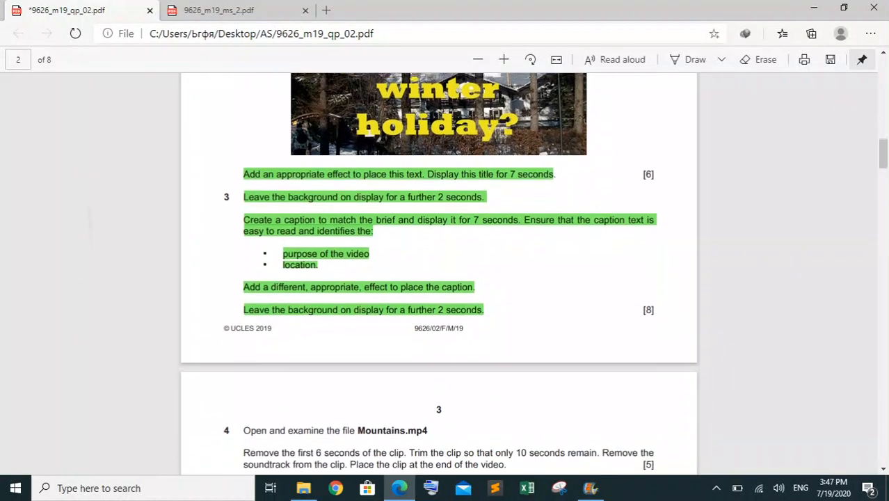
scroll(438, 272, down, 1)
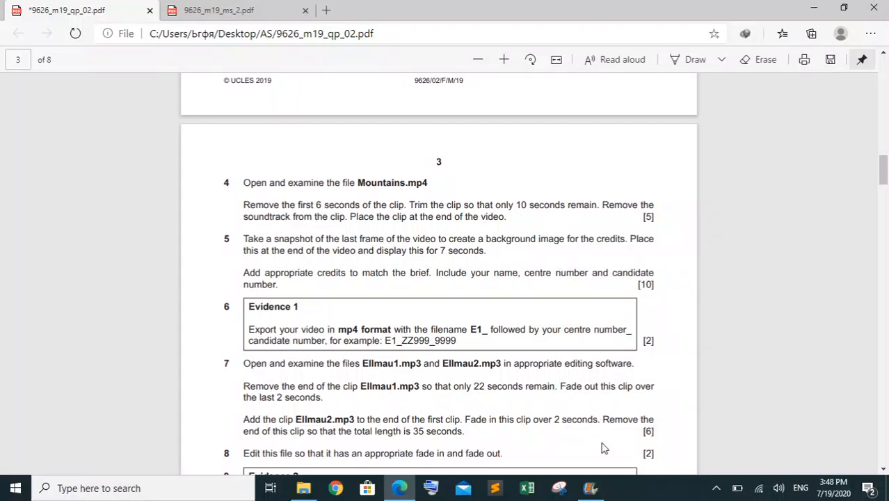
click(590, 488)
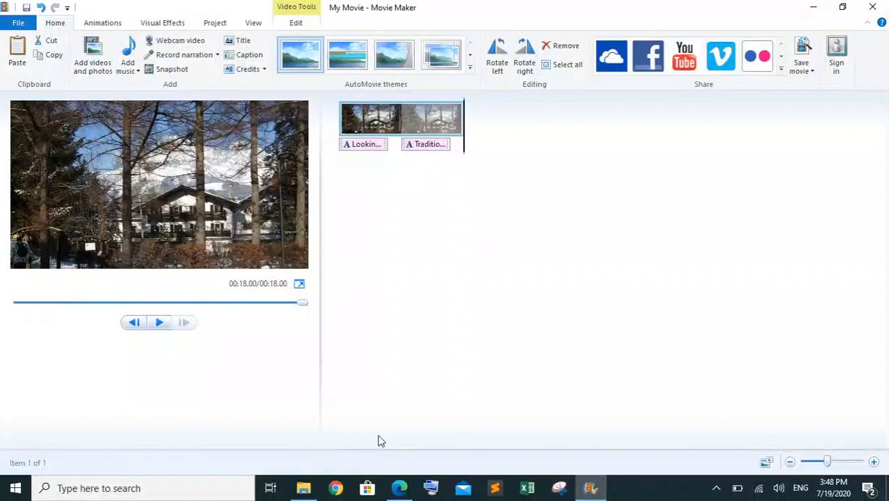
click(303, 487)
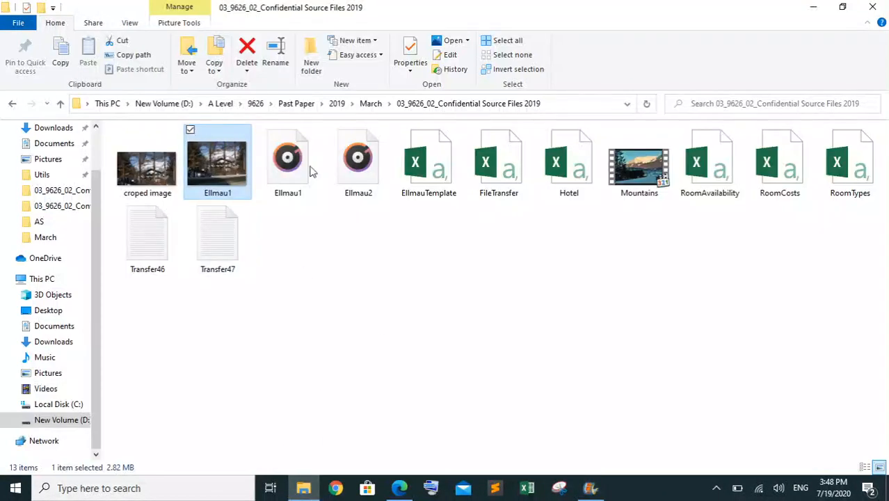
click(640, 166)
right_click(643, 169)
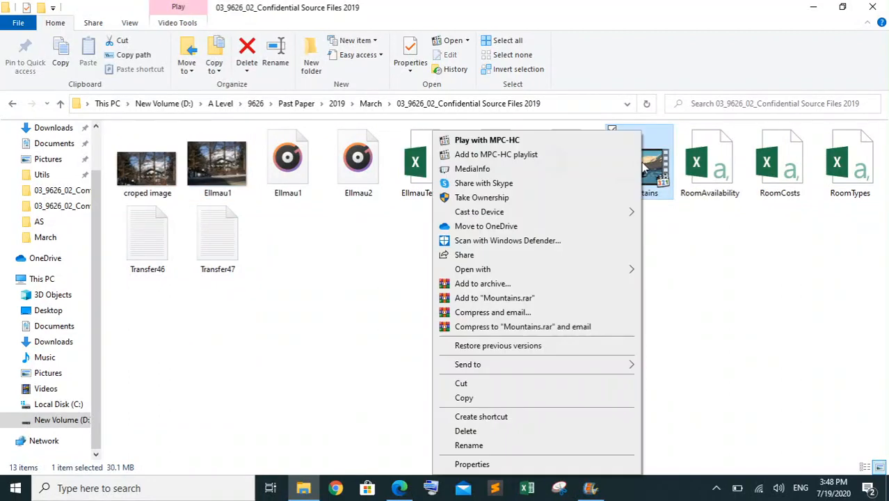
click(541, 143)
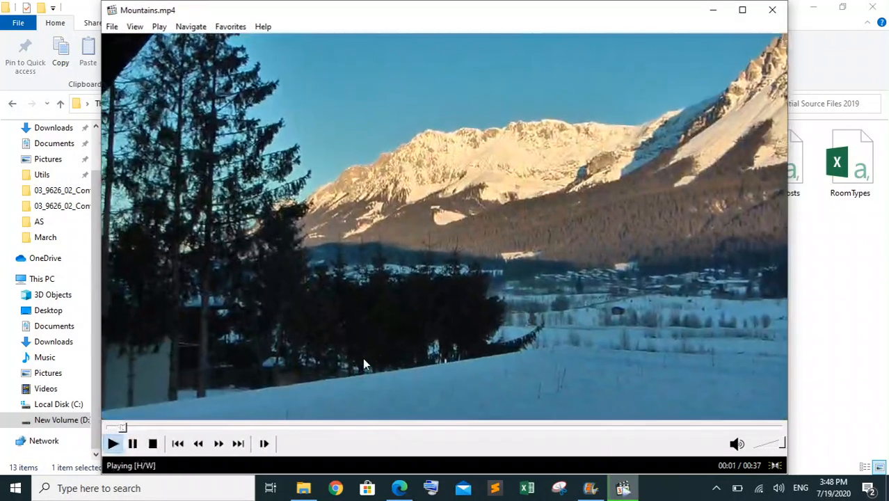
click(259, 427)
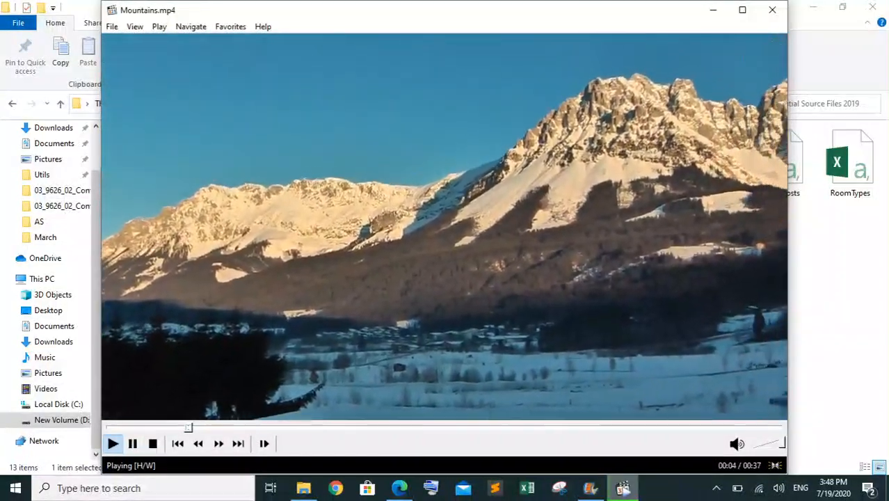
click(490, 356)
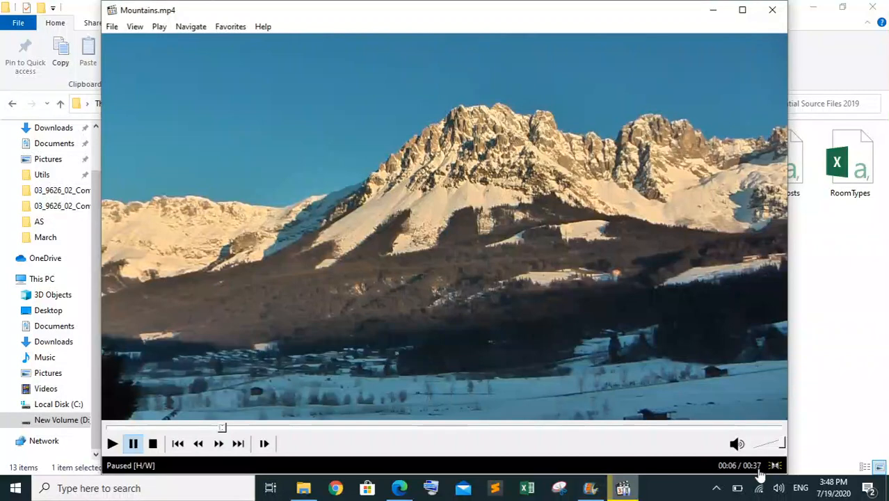
click(771, 13)
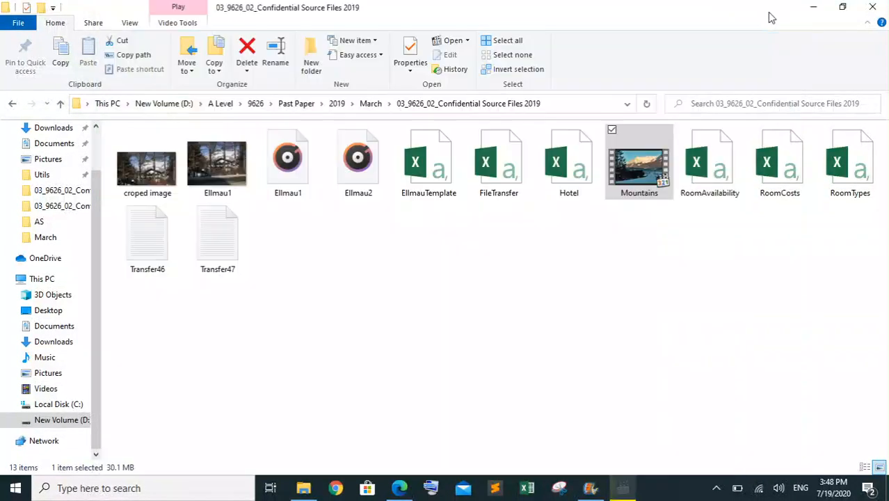
Switch to Movie Maker and add the Mountains clip to the end of the video
click(400, 489)
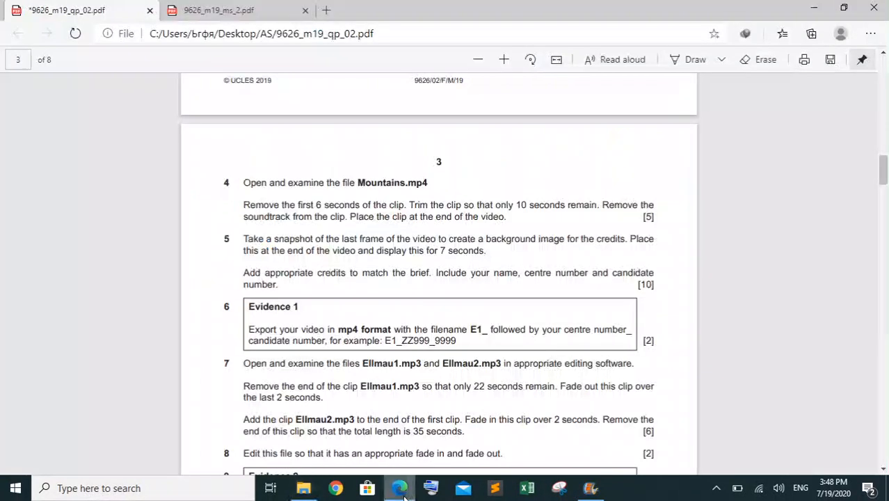
click(590, 487)
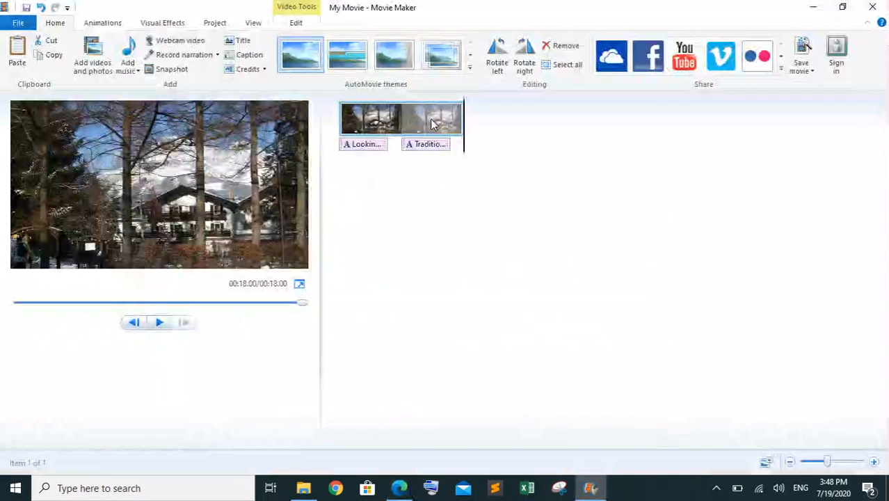
click(92, 59)
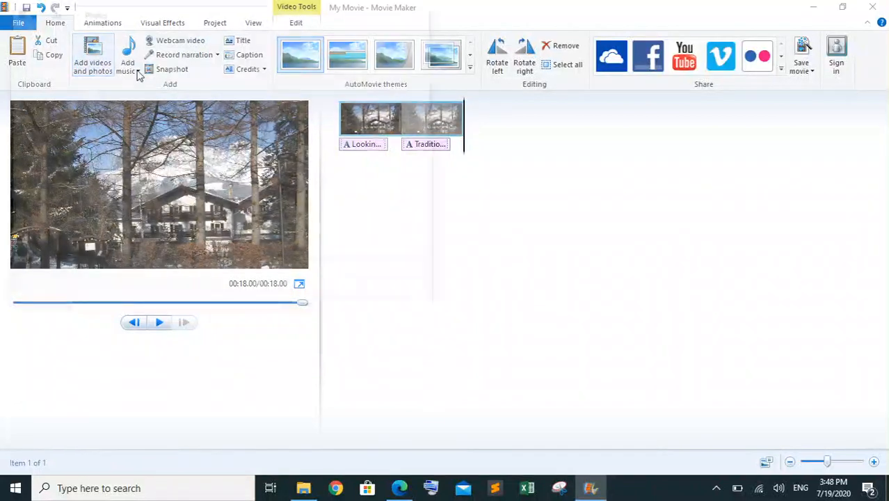
click(302, 125)
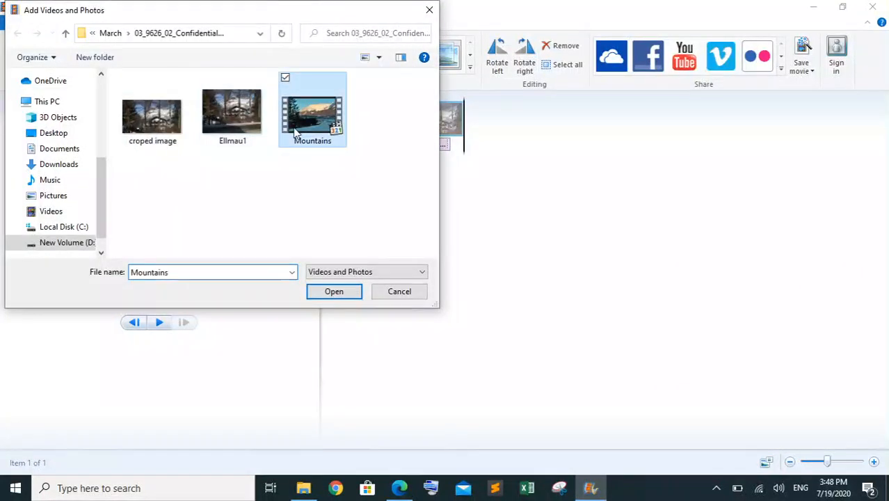
click(334, 291)
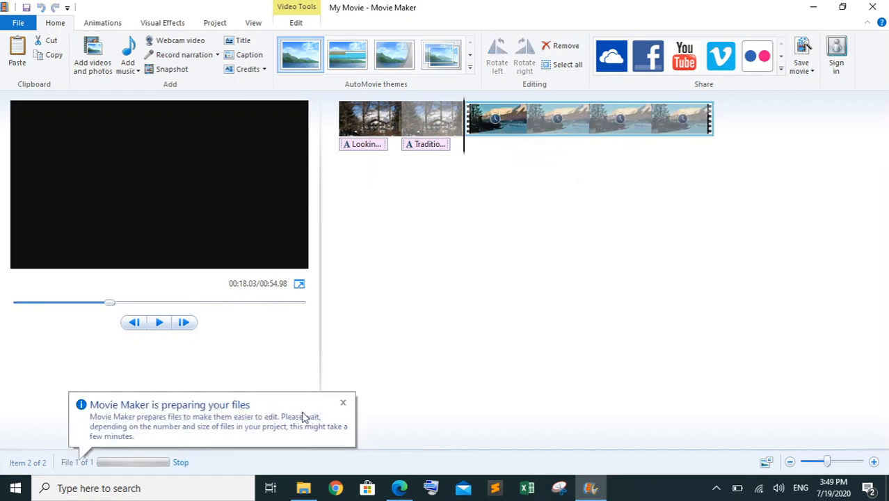
Reread the trimming instructions in question 4 of the paper, and in Movie Maker set the Mountains clip's trim start point to 6.00 s
click(399, 488)
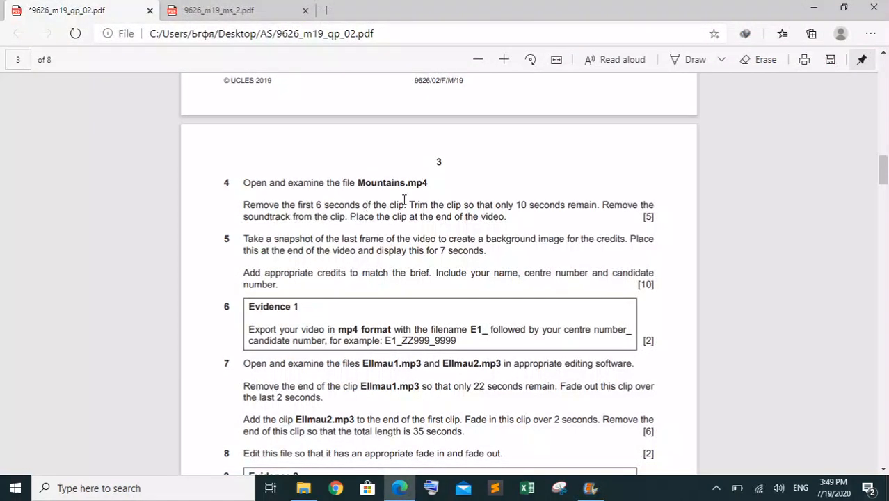
drag(406, 203, 249, 210)
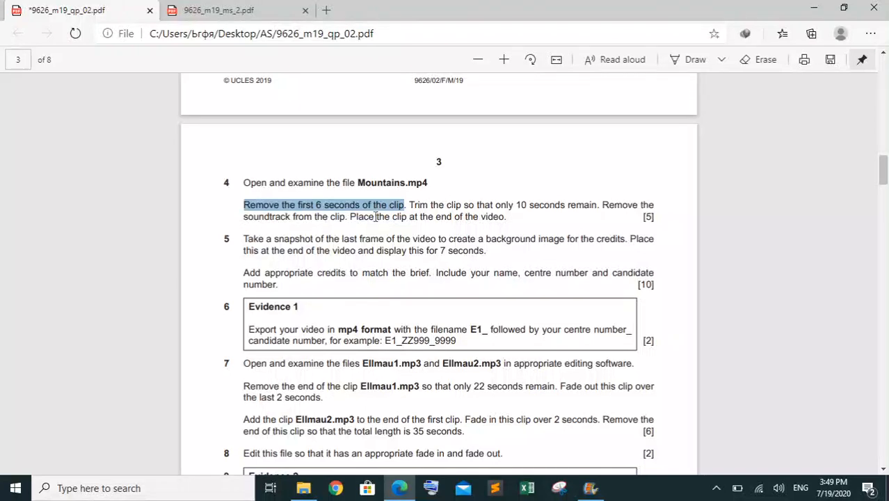
click(514, 217)
click(589, 488)
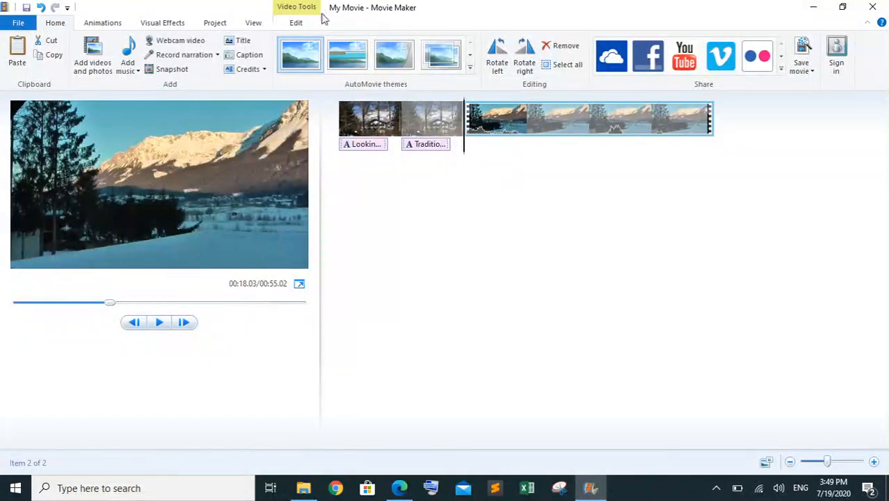
click(299, 22)
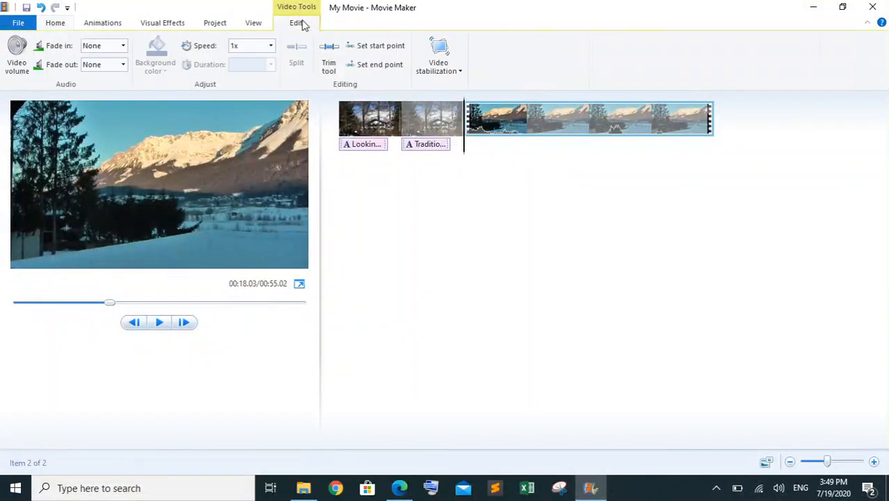
click(329, 66)
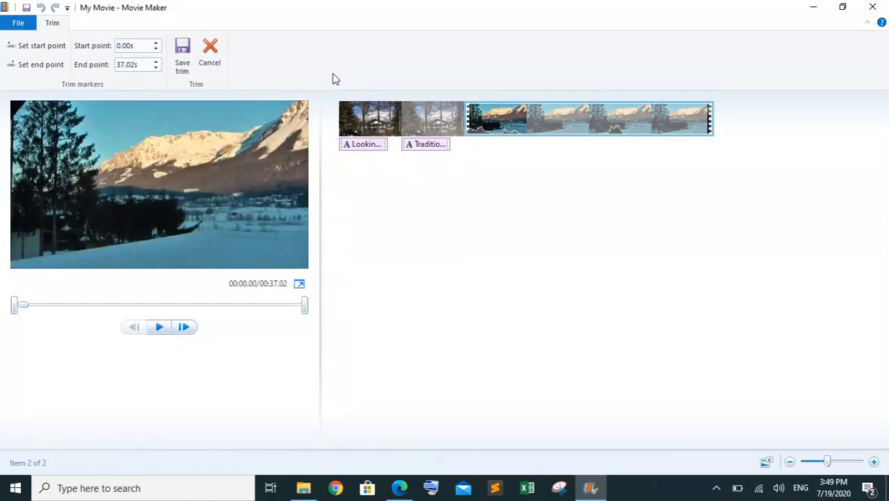
click(142, 48)
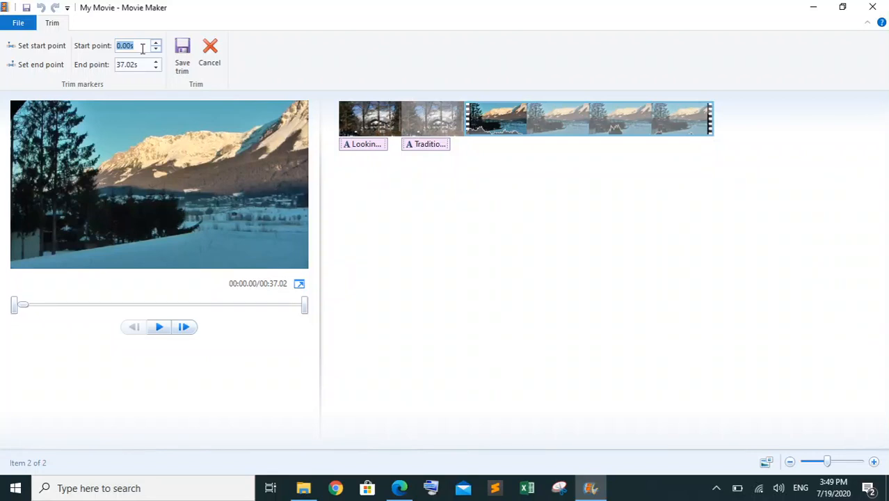
text(y)
key(Return)
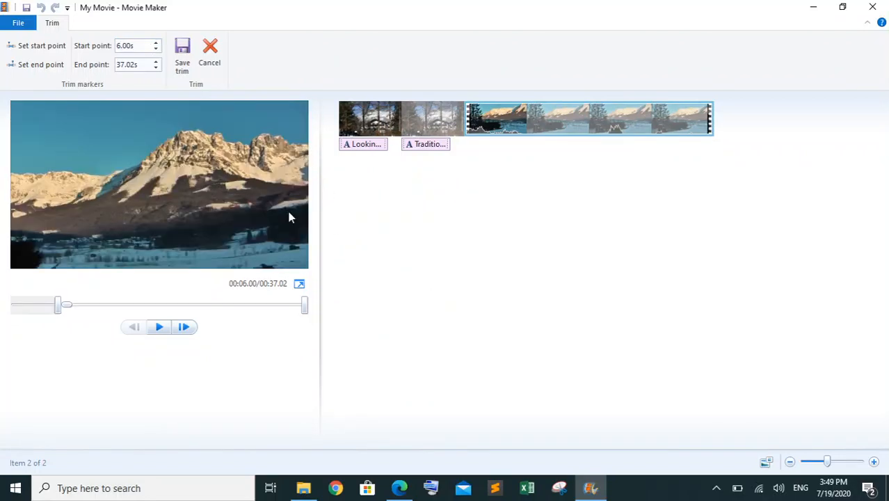
Set the Mountains clip's trim end point to 16.00 s and save the trim
click(141, 63)
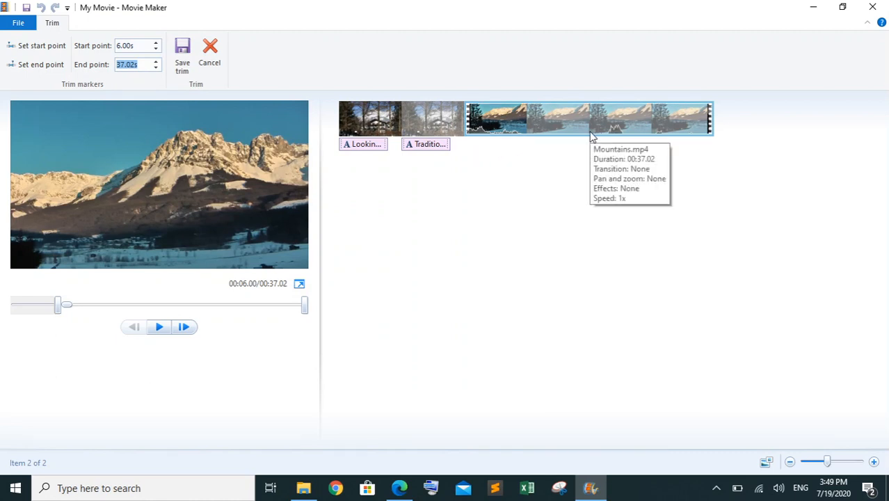
text(16)
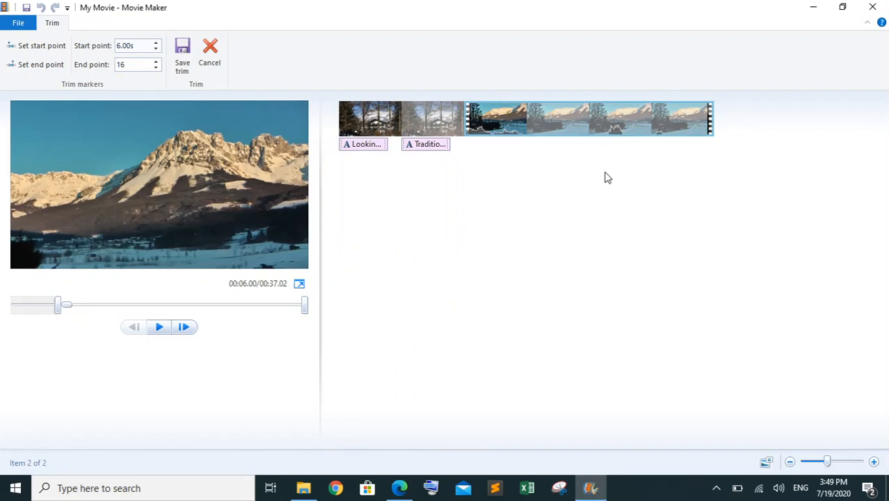
key(Return)
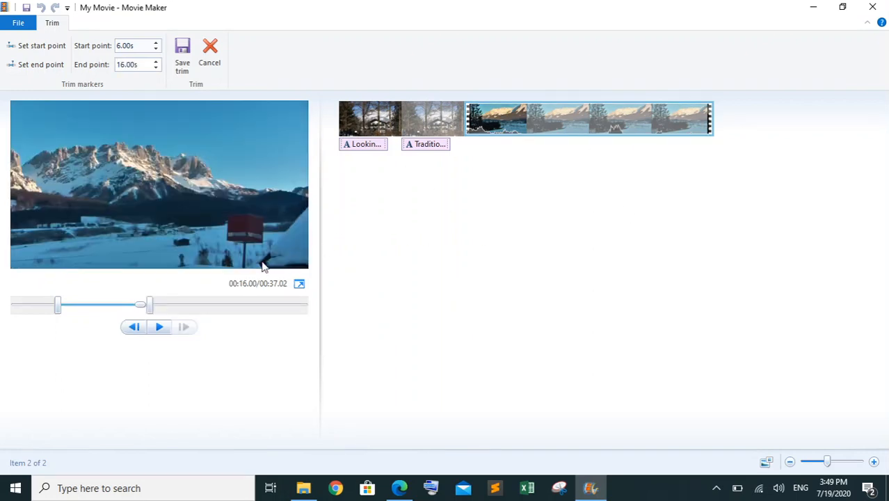
click(182, 55)
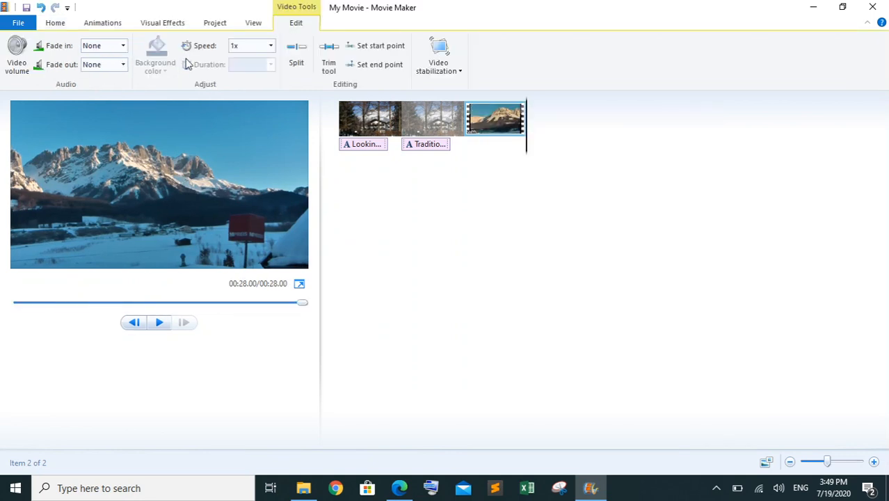
click(467, 120)
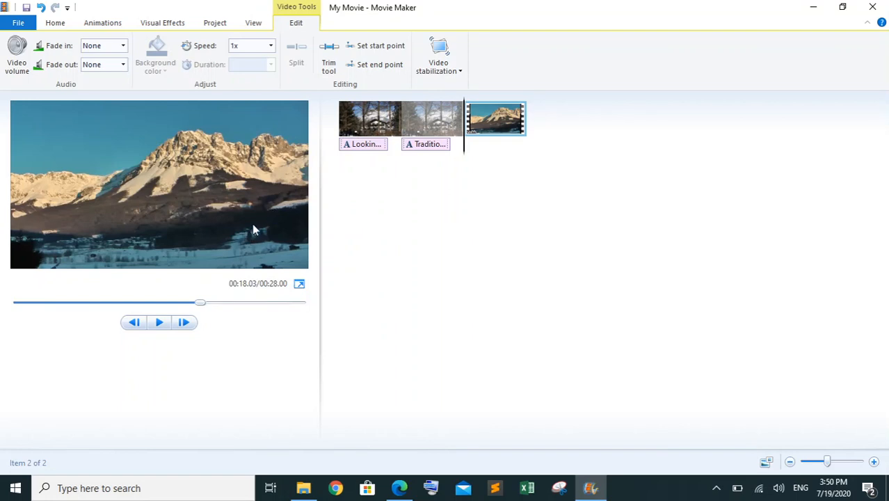
Recheck question 4 in the paper, and in Movie Maker remove the Mountains clip's soundtrack by lowering its video volume to mute
click(398, 488)
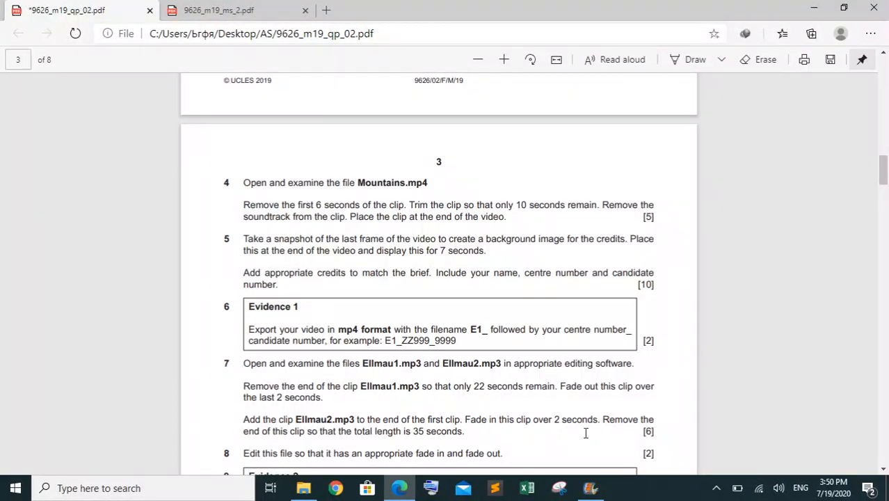
click(589, 488)
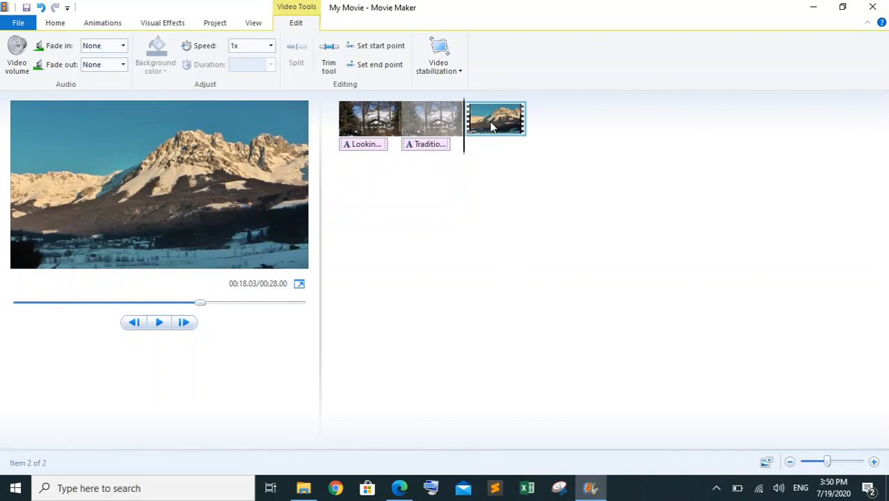
click(23, 74)
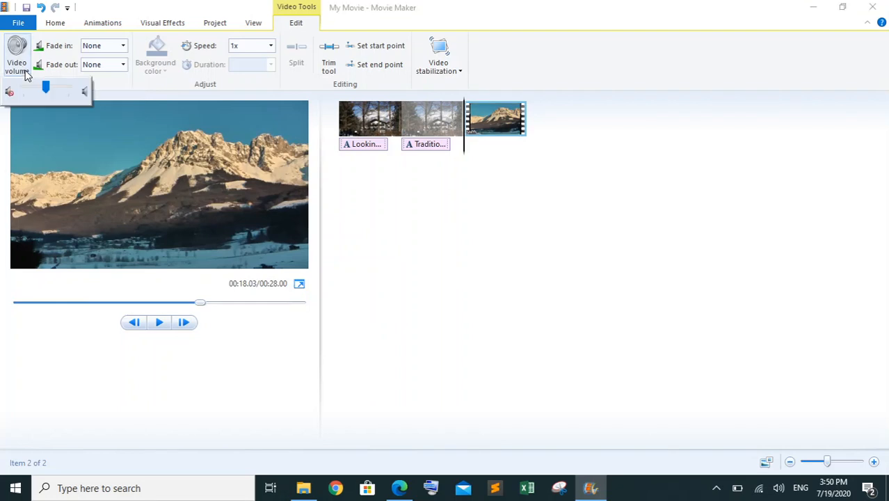
drag(45, 87, 2, 88)
click(458, 245)
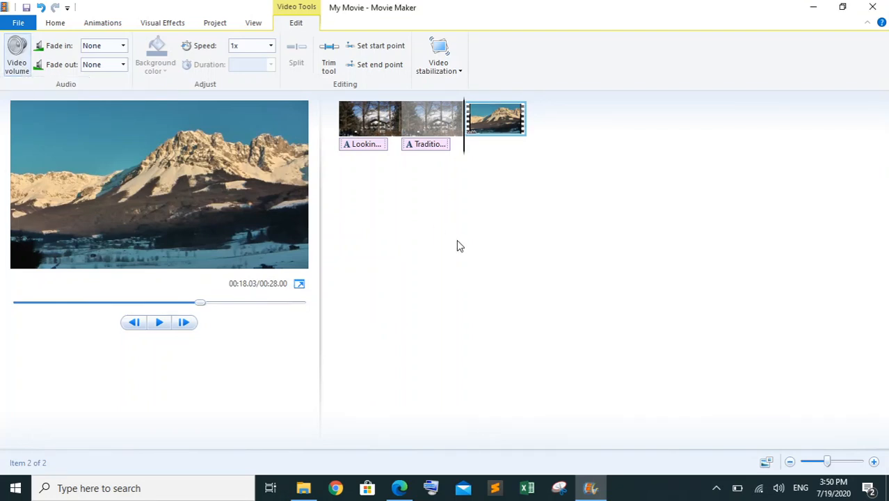
Switch to the question paper in Edge and highlight question 4's instruction paragraph on trimming and placing the clip in green
key(alt+Tab)
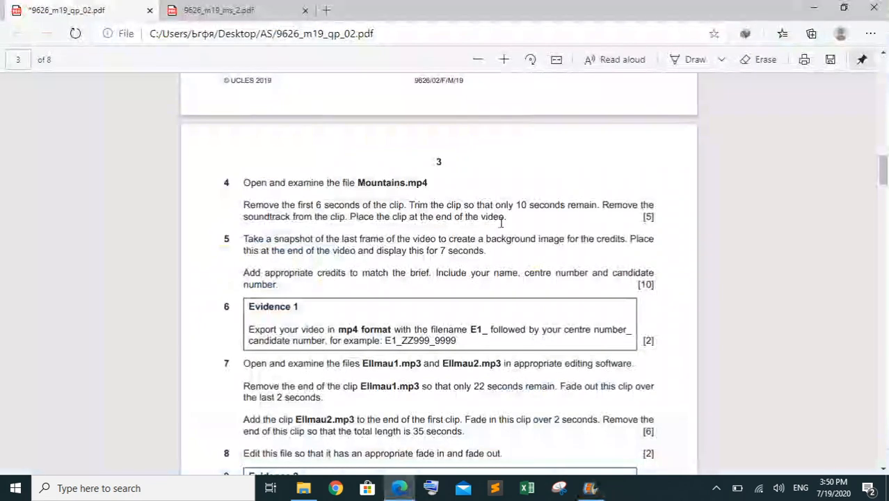
drag(506, 221, 240, 183)
right_click(243, 198)
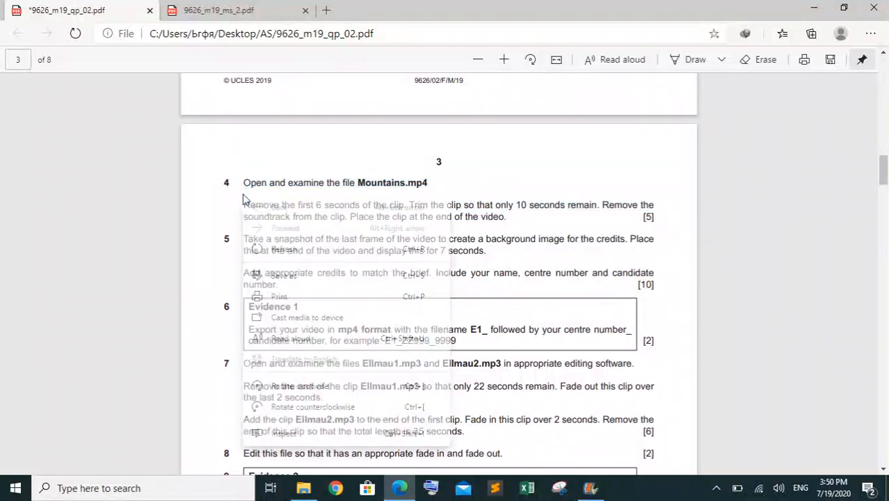
click(513, 221)
drag(510, 221, 251, 208)
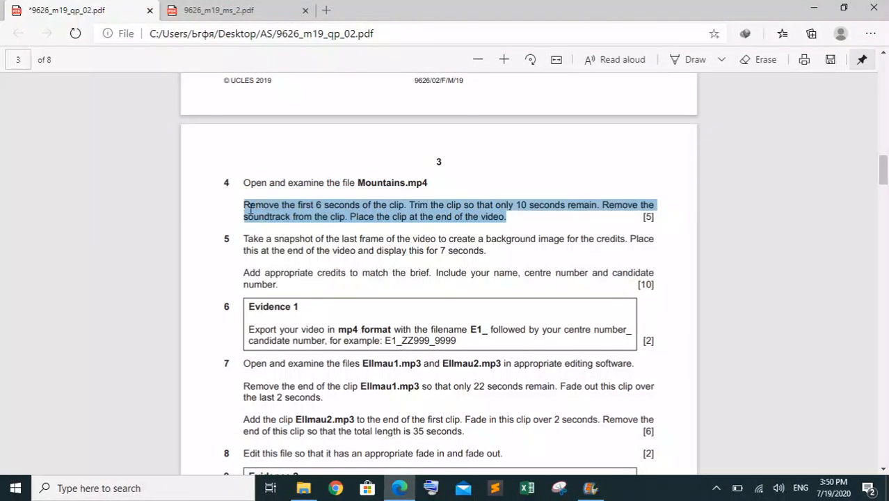
right_click(251, 208)
mouse_move(505, 223)
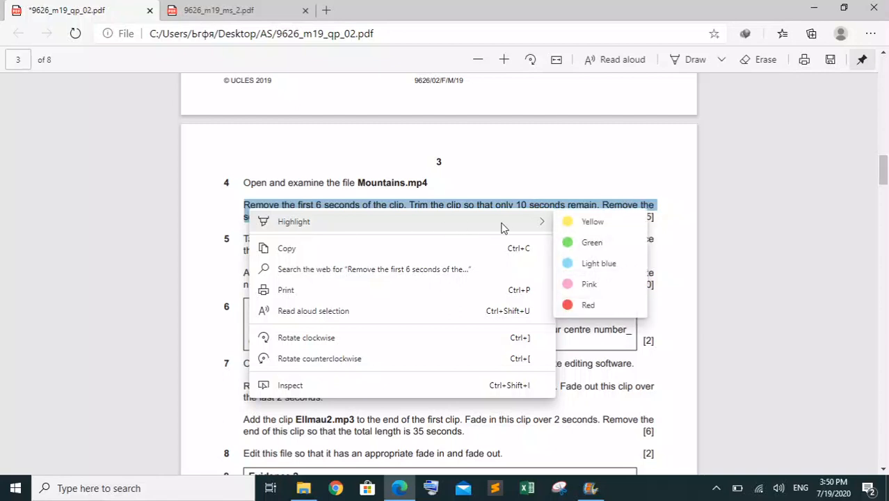
click(588, 242)
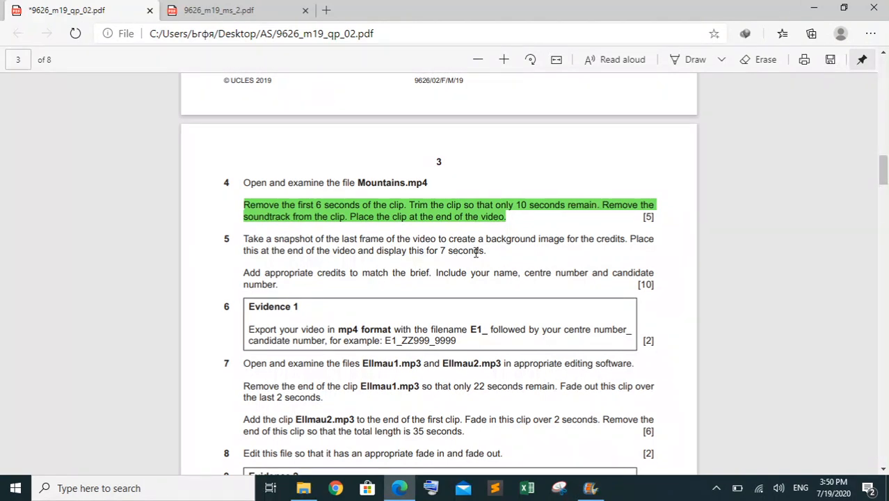
Select question 5's snapshot instruction in the paper, switch to Movie Maker and play the trimmed Mountains clip from its start to its last frame
drag(490, 252, 243, 237)
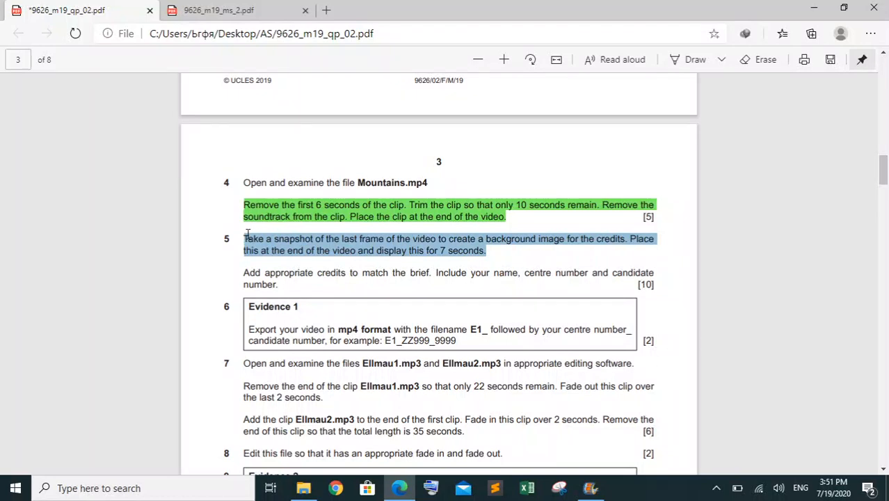
click(590, 487)
drag(466, 158, 571, 156)
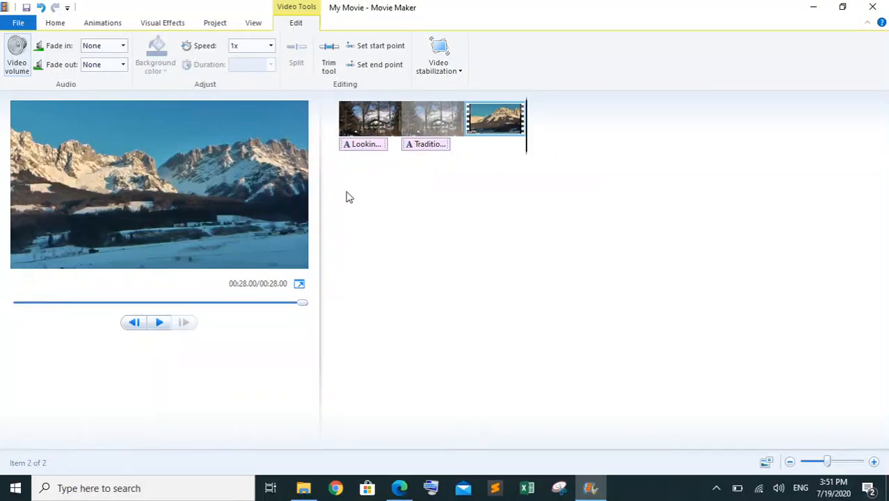
click(158, 322)
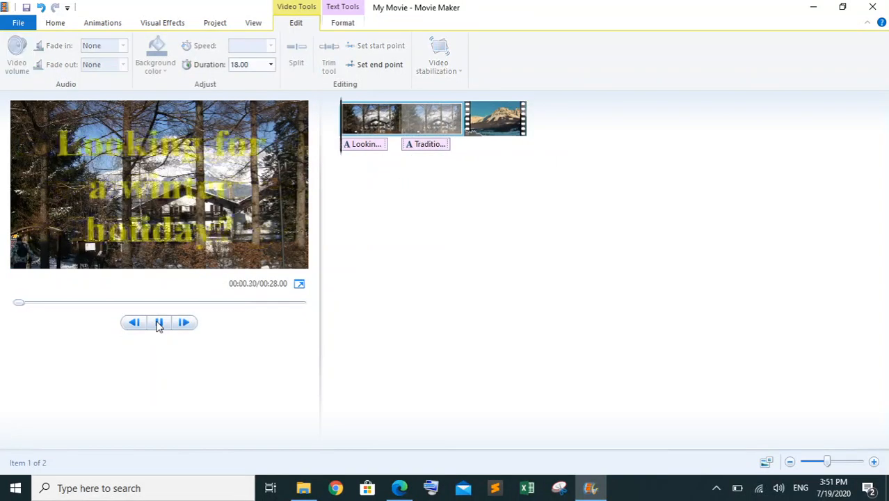
click(493, 122)
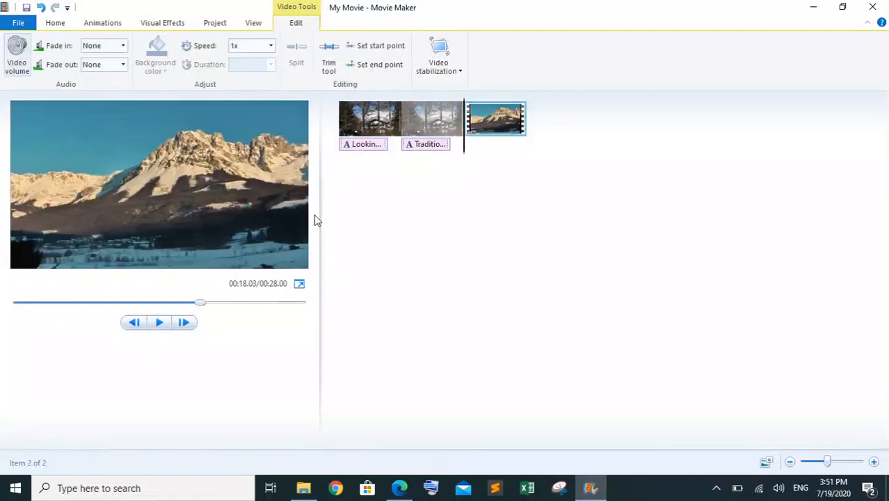
click(159, 322)
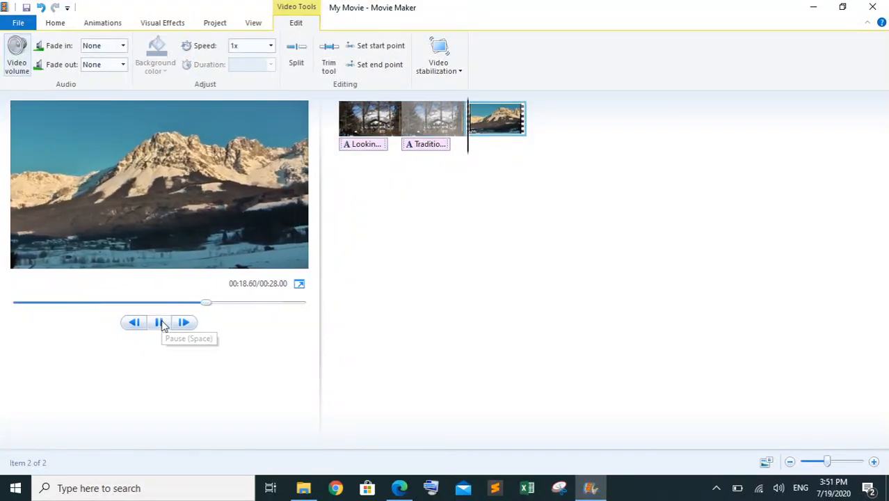
click(159, 322)
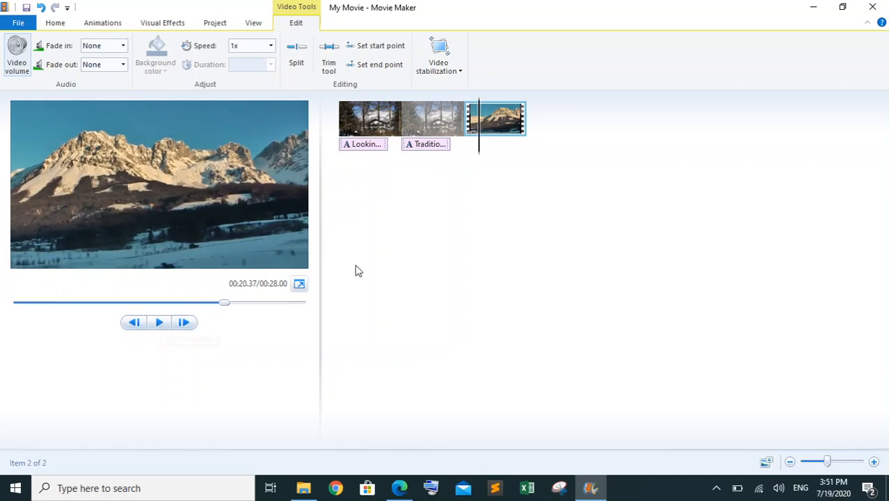
click(466, 145)
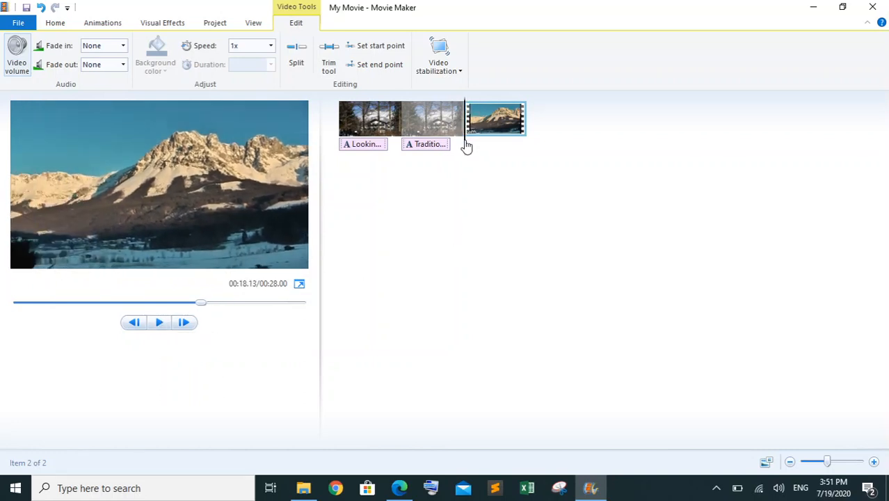
drag(466, 146, 465, 145)
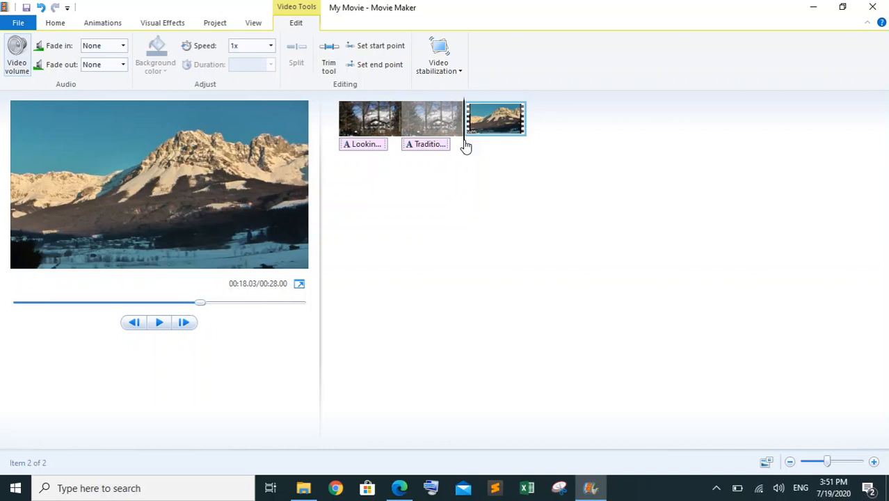
click(157, 325)
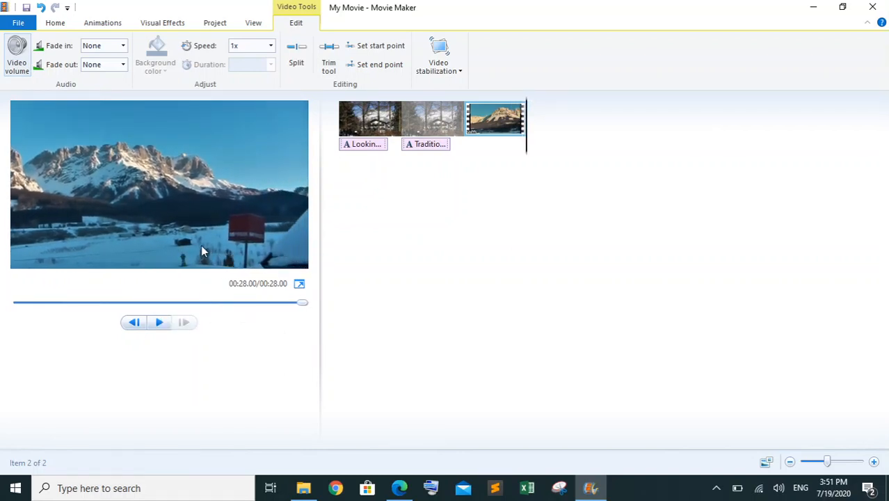
Take a snapshot of the video's last frame and choose the March 2019 folder 03_9626_02_Confidential Source Files 2019 as its save location
click(55, 23)
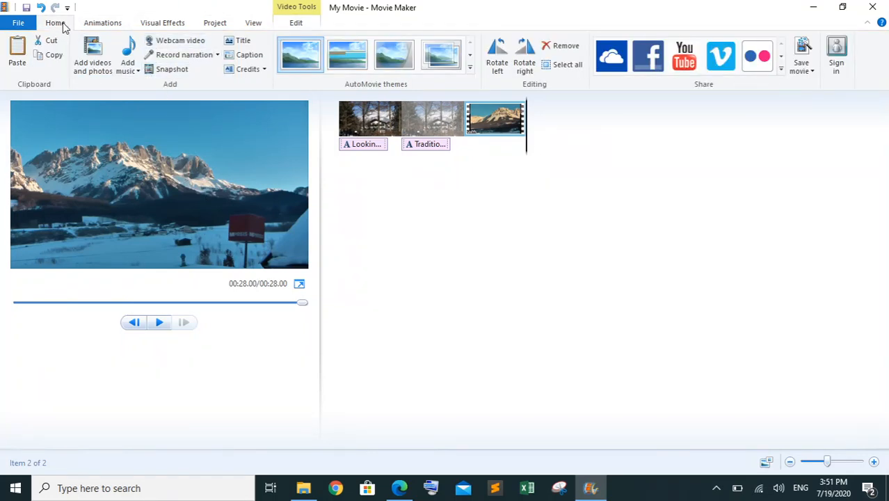
click(178, 71)
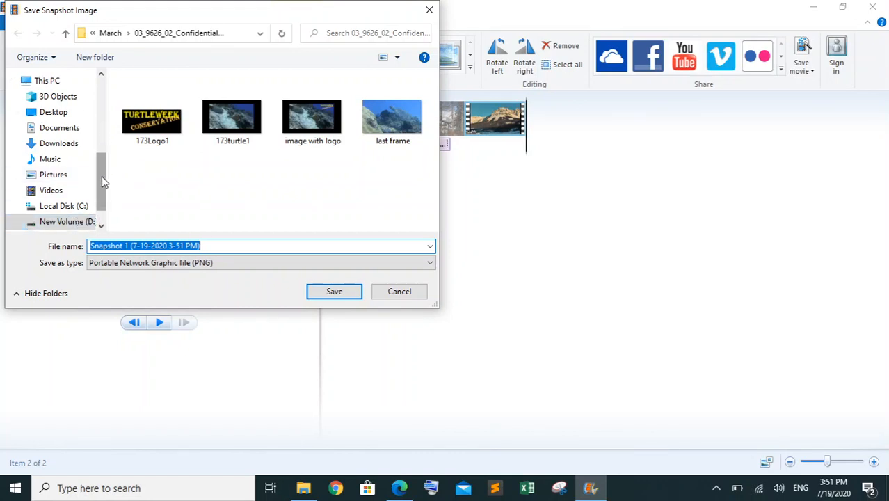
click(110, 34)
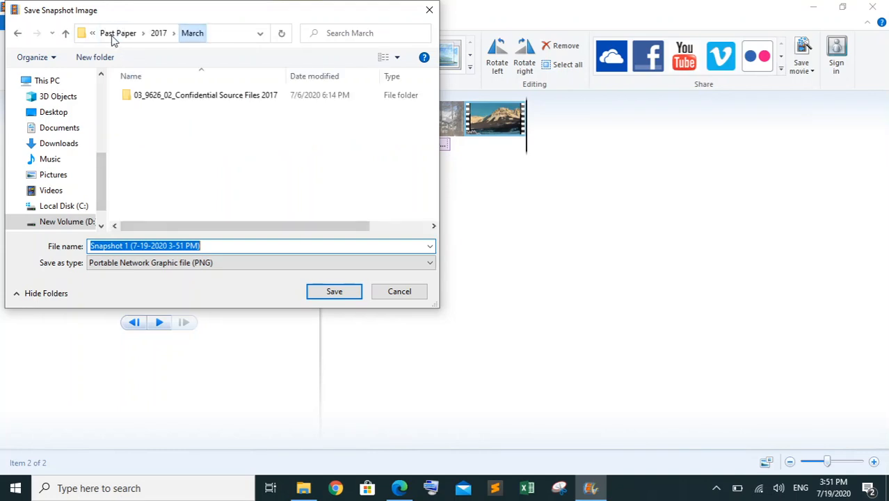
click(118, 35)
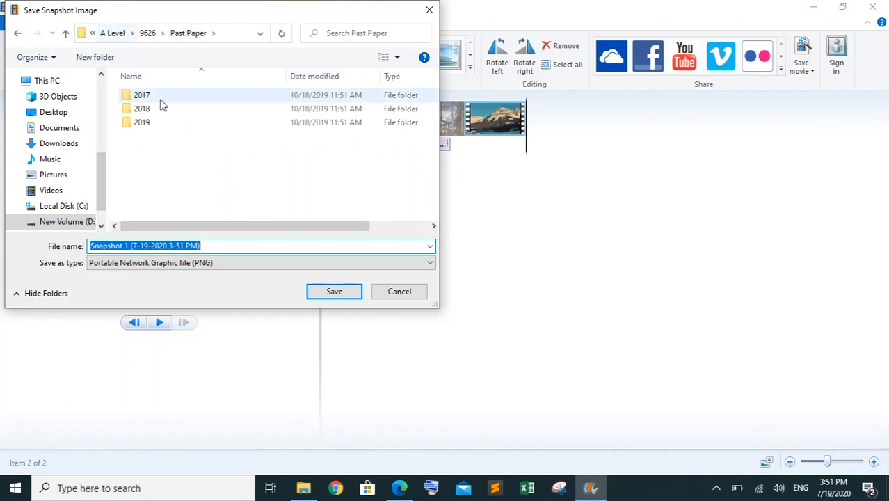
double_click(149, 123)
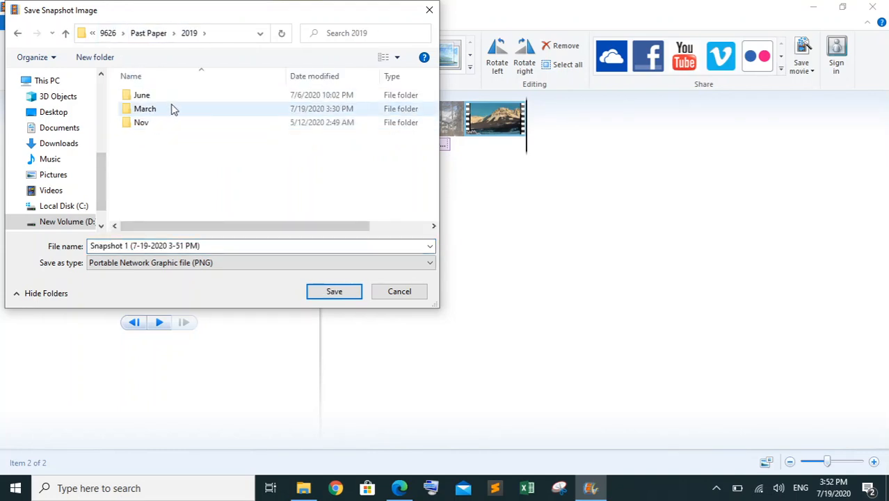
double_click(173, 109)
double_click(193, 95)
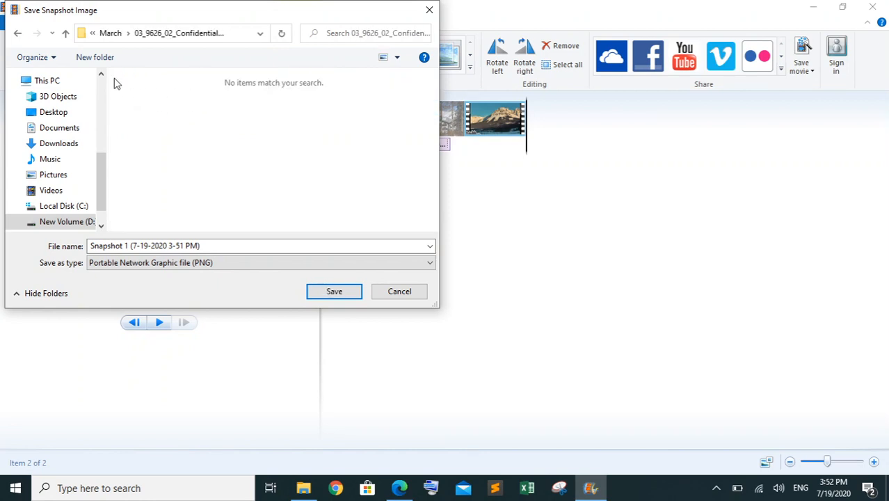
click(18, 35)
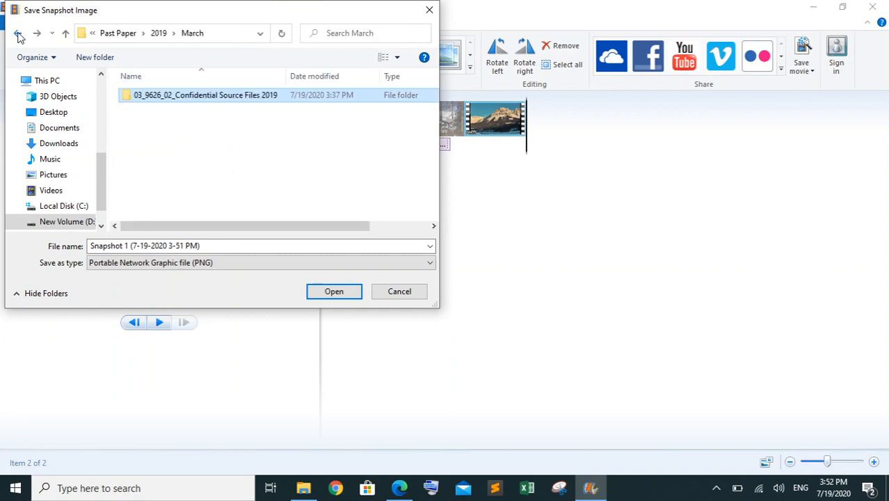
double_click(195, 103)
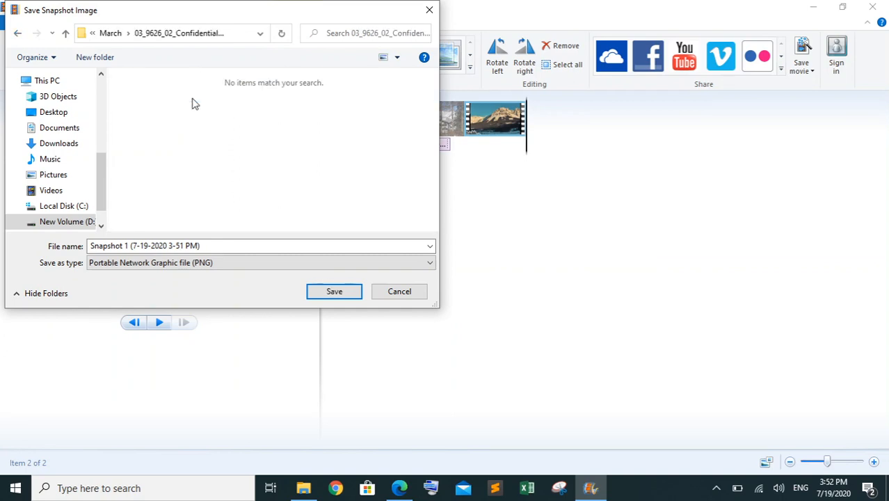
Shorten the snapshot's file name to Snapshot and save it as a PNG at the end of the video
click(146, 248)
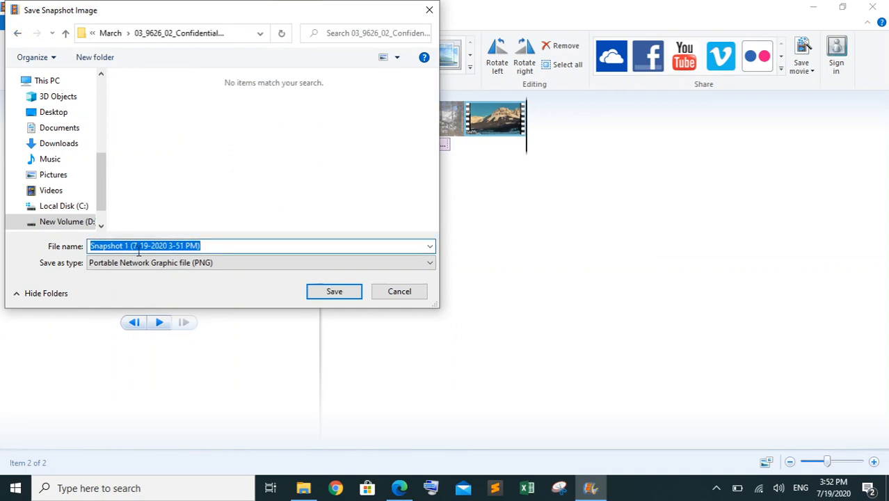
click(224, 245)
drag(222, 244, 127, 245)
key(BackSpace)
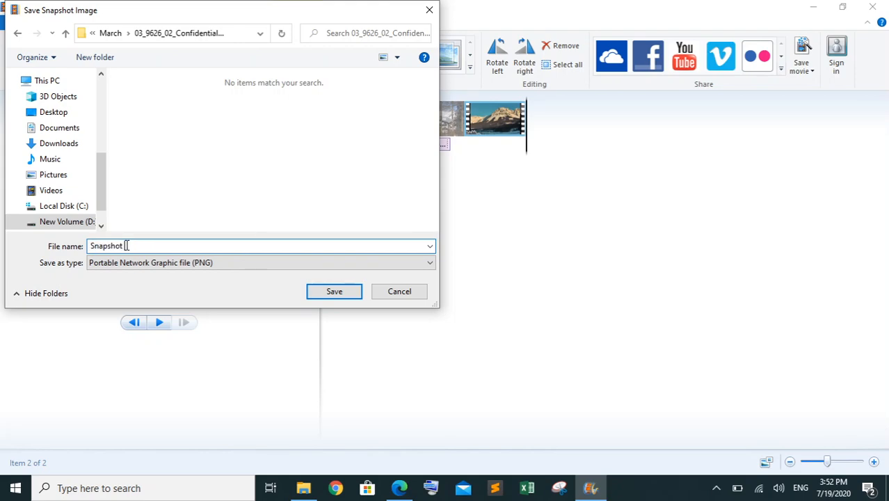
click(348, 293)
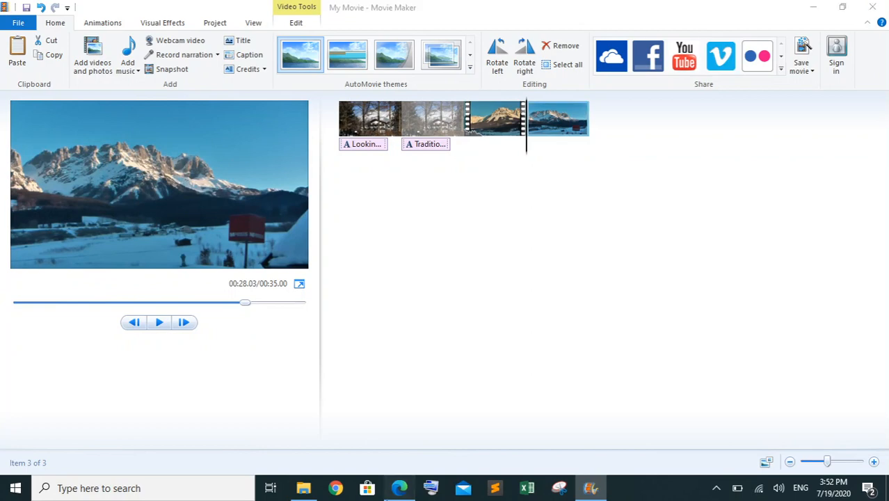
Recheck question 5's required display time in the paper, and in Movie Maker check the snapshot's duration setting
click(399, 488)
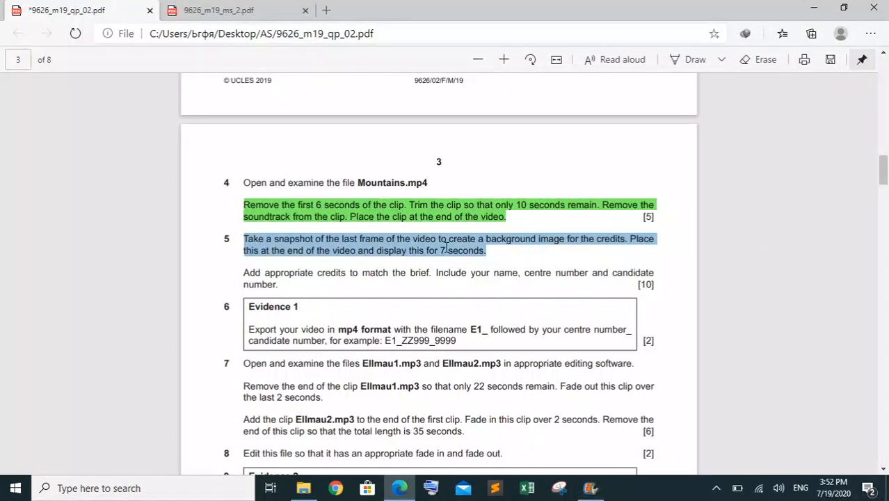
click(589, 487)
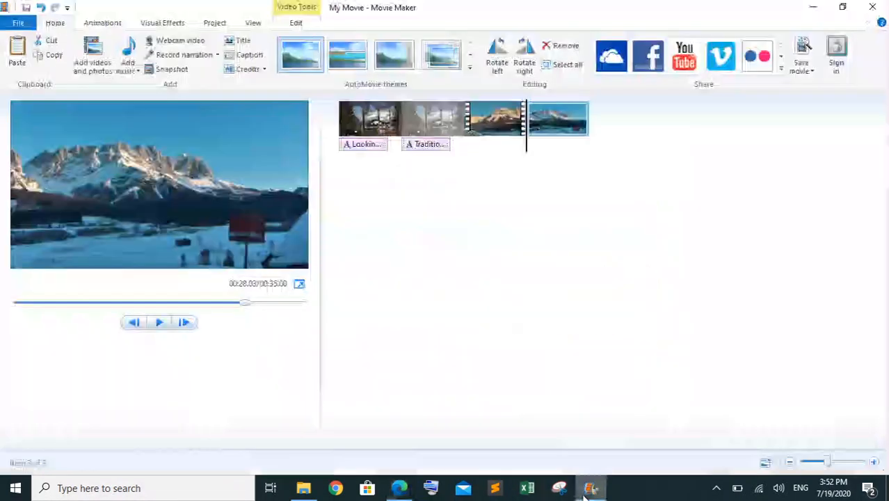
click(296, 22)
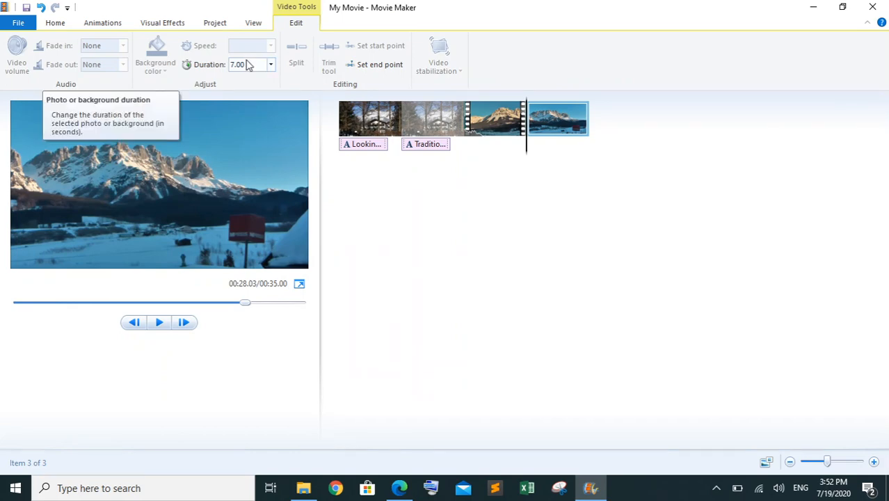
Switch to the question paper in Edge and highlight question 5's snapshot and credits paragraphs in green
click(401, 488)
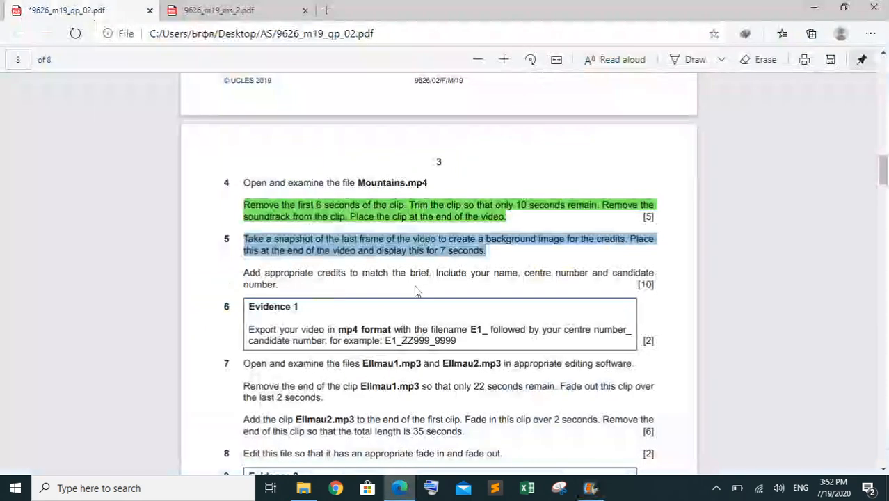
right_click(441, 251)
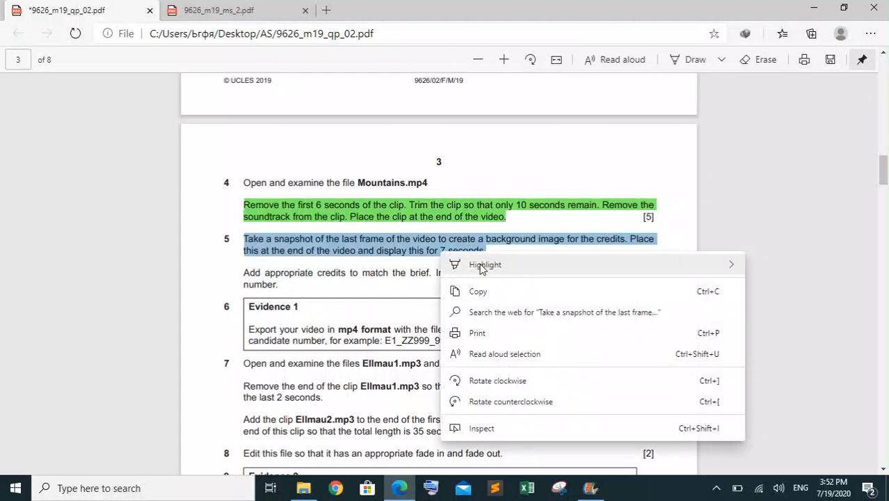
mouse_move(713, 269)
click(771, 285)
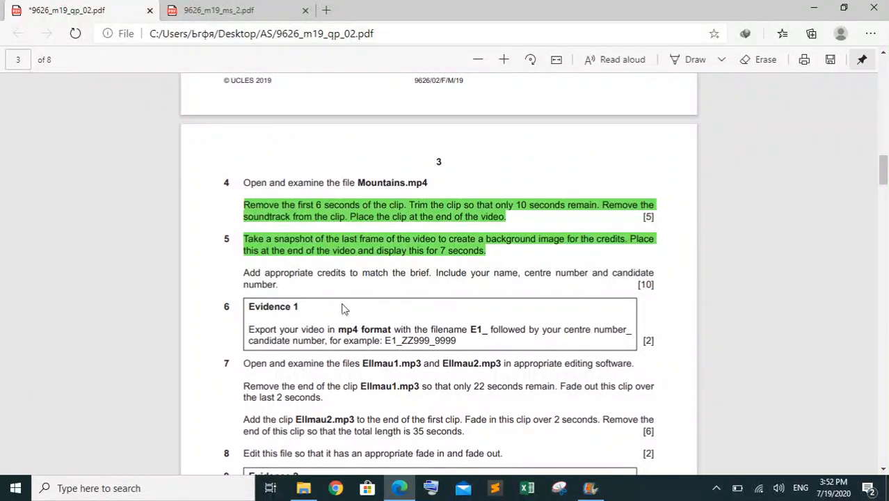
drag(281, 285, 244, 275)
right_click(244, 275)
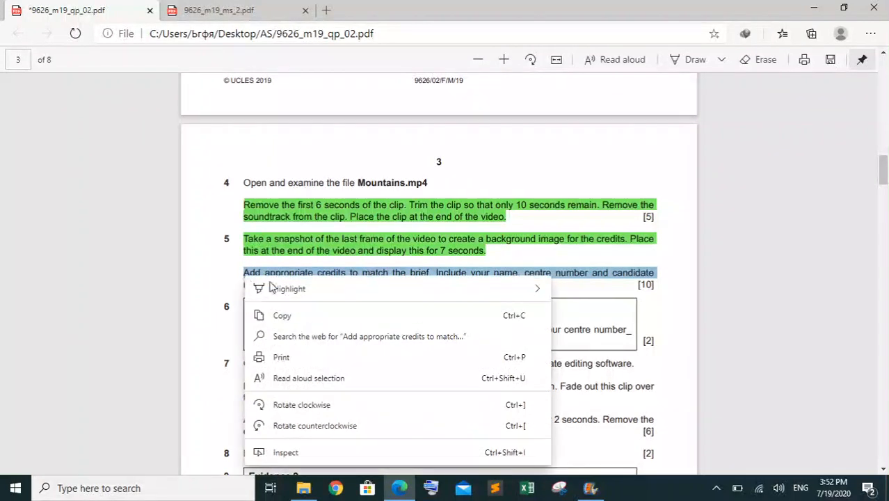
mouse_move(454, 292)
click(572, 310)
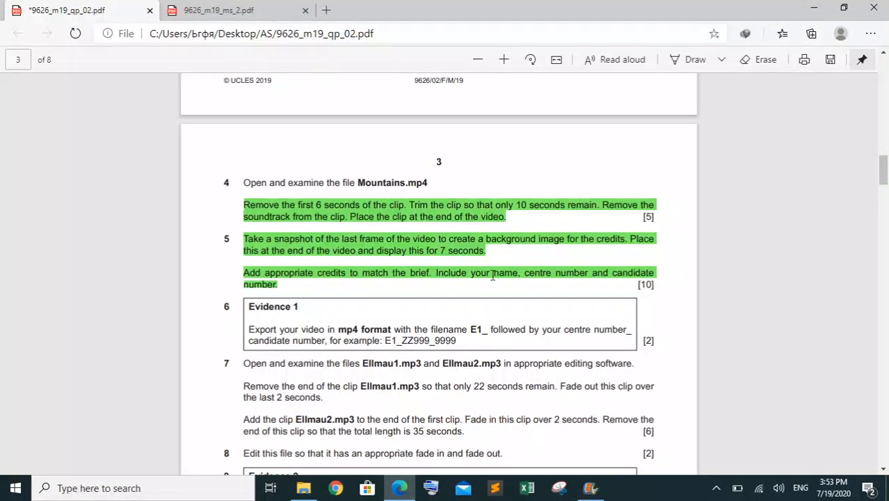
Switch to Movie Maker, add blank credits to the project and move their caption under the snapshot, starting at about 28 s
mouse_move(590, 487)
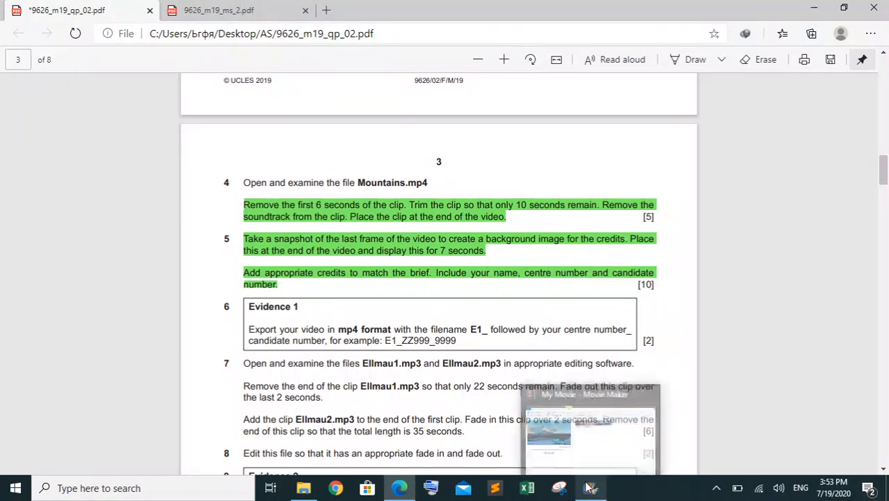
click(595, 434)
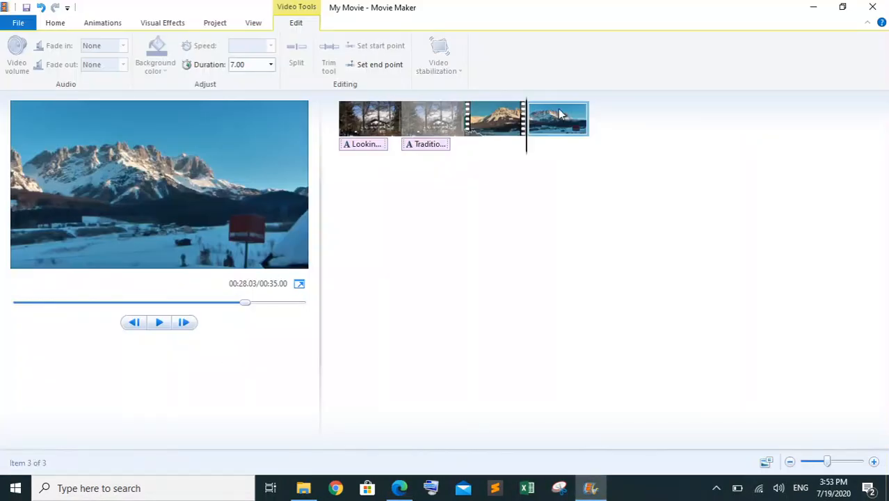
mouse_move(529, 142)
mouse_down()
mouse_move(606, 136)
mouse_move(523, 146)
mouse_up()
click(61, 26)
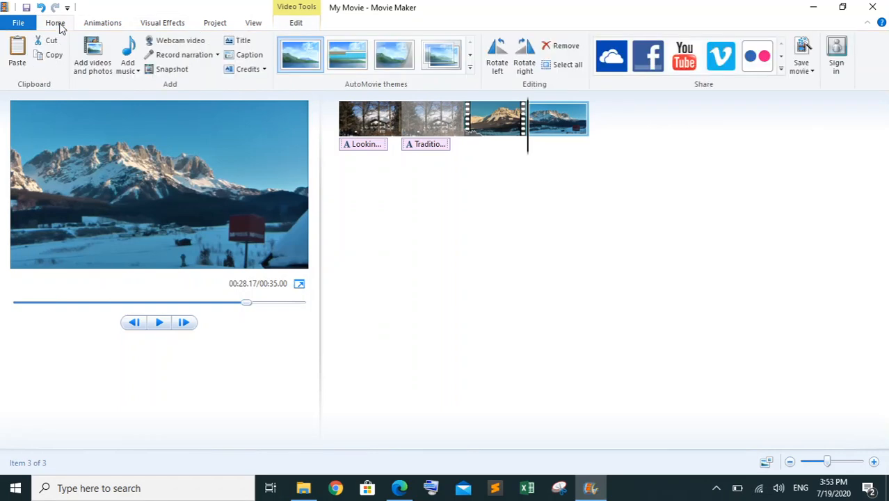
click(263, 71)
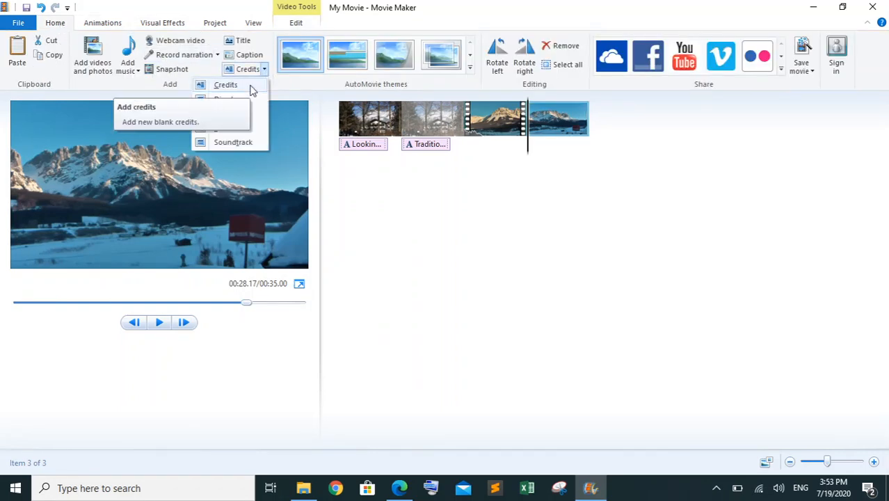
click(252, 89)
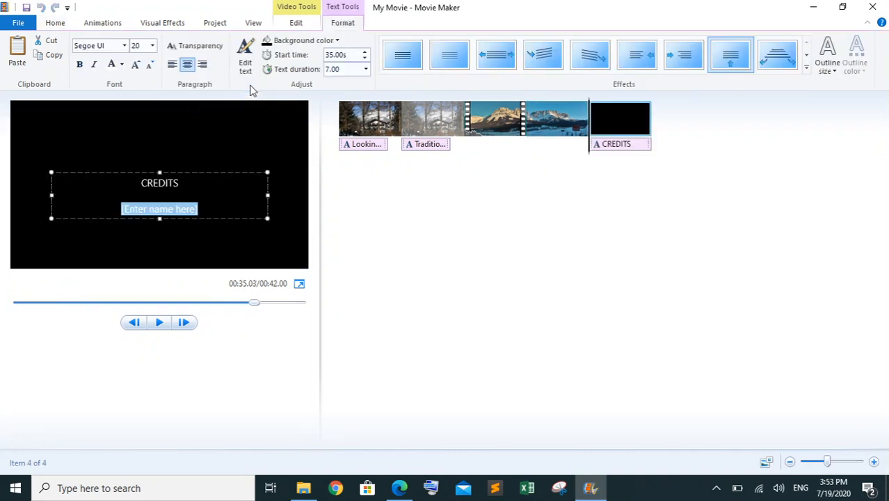
click(611, 145)
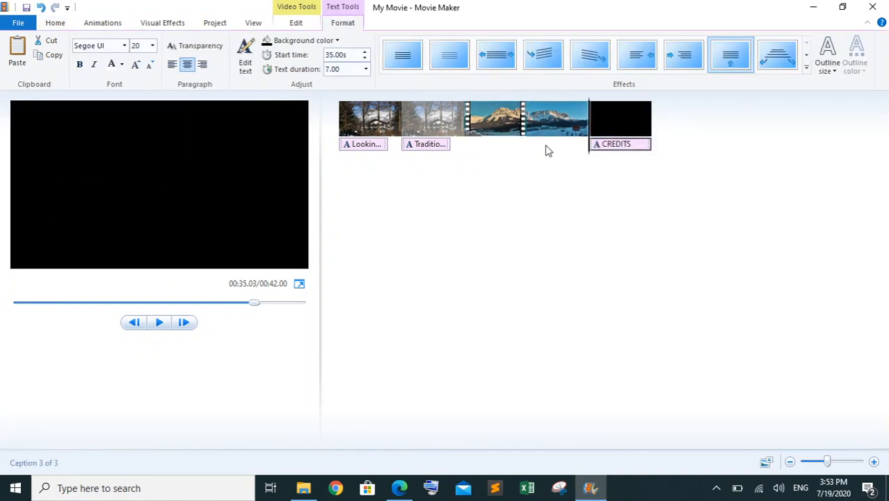
drag(607, 150, 530, 155)
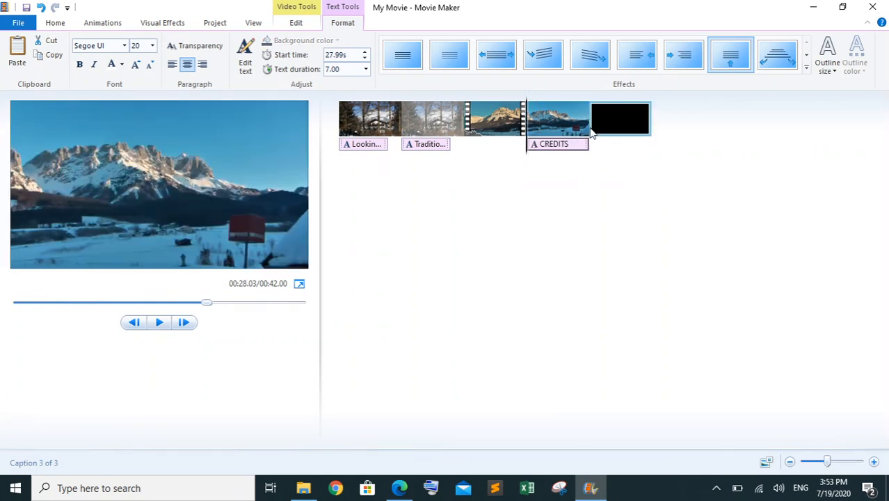
Delete the blank black clip at the end of the timeline and set the CREDITS caption's start time to 28.00 s
click(629, 135)
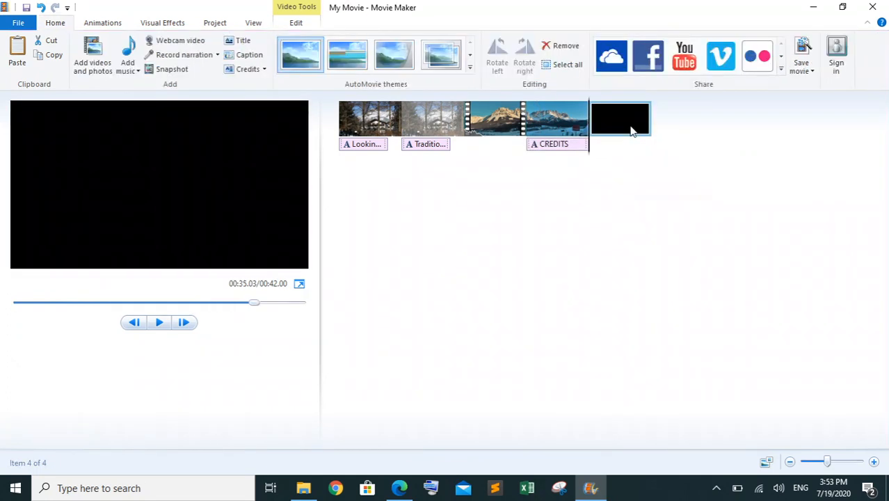
key(Delete)
click(561, 144)
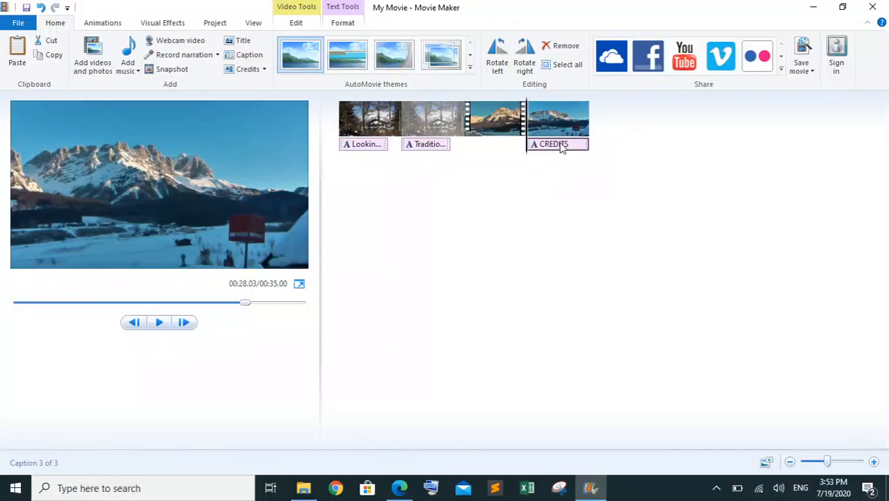
click(336, 28)
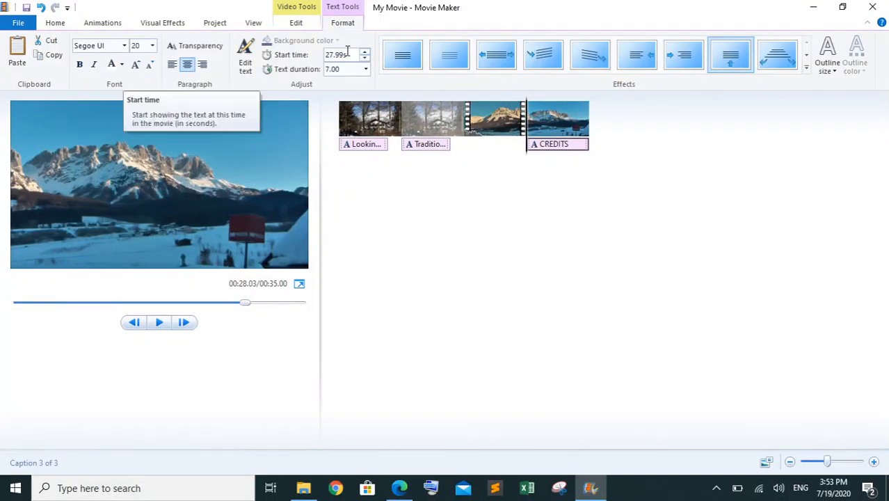
double_click(334, 55)
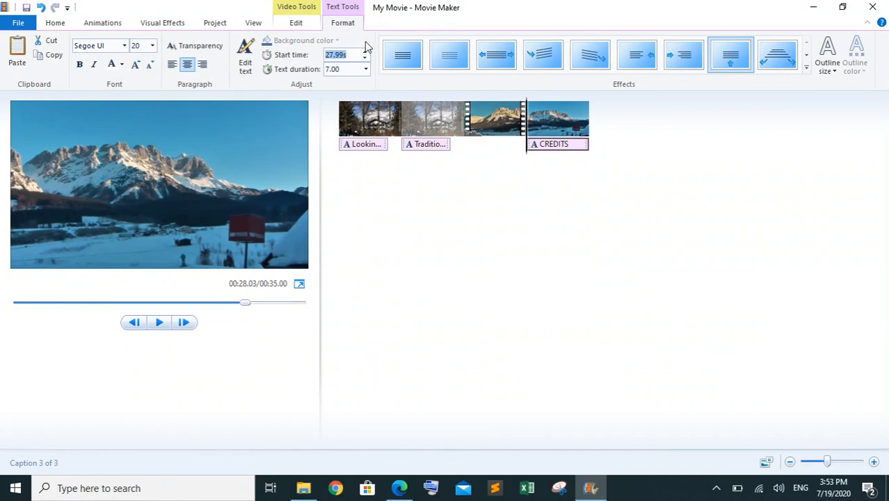
text(2)
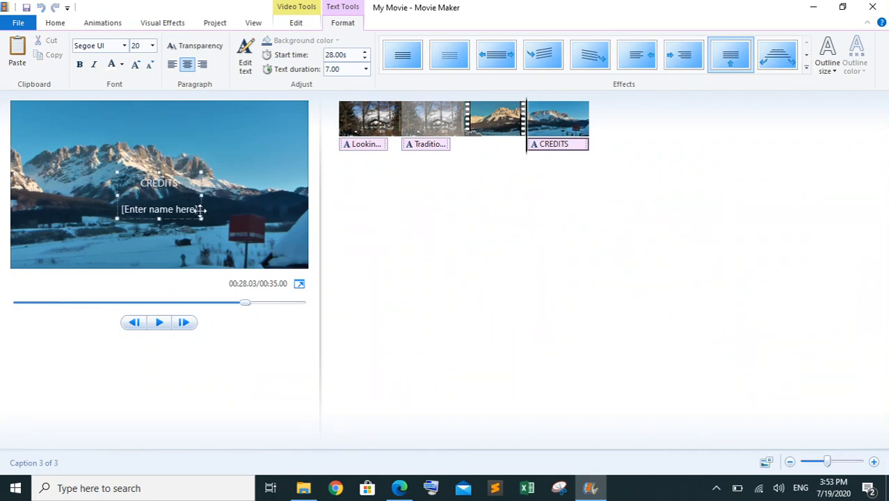
Replace the name placeholder in the CREDITS caption with the candidate's name, centre number and candidate number on separate lines
double_click(191, 211)
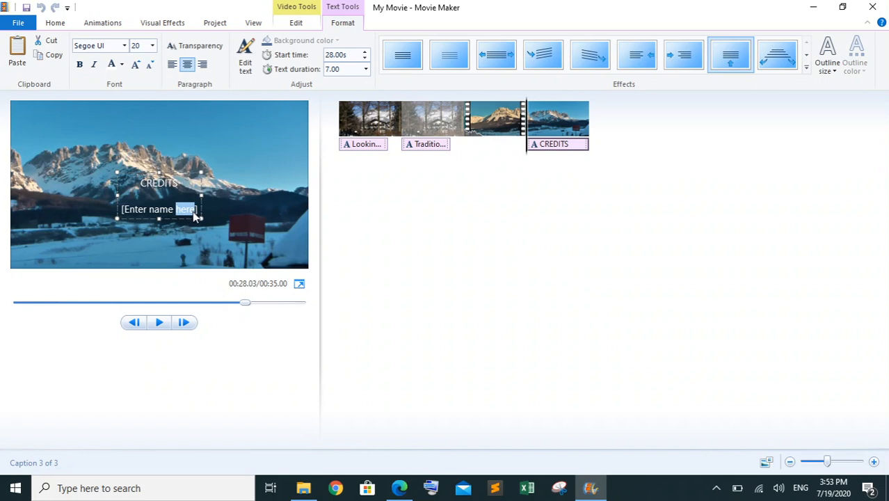
click(196, 216)
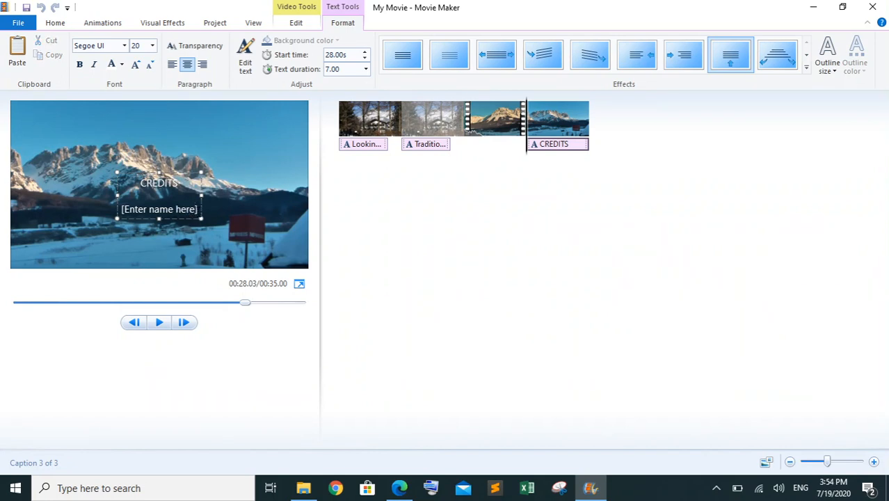
drag(198, 210, 121, 209)
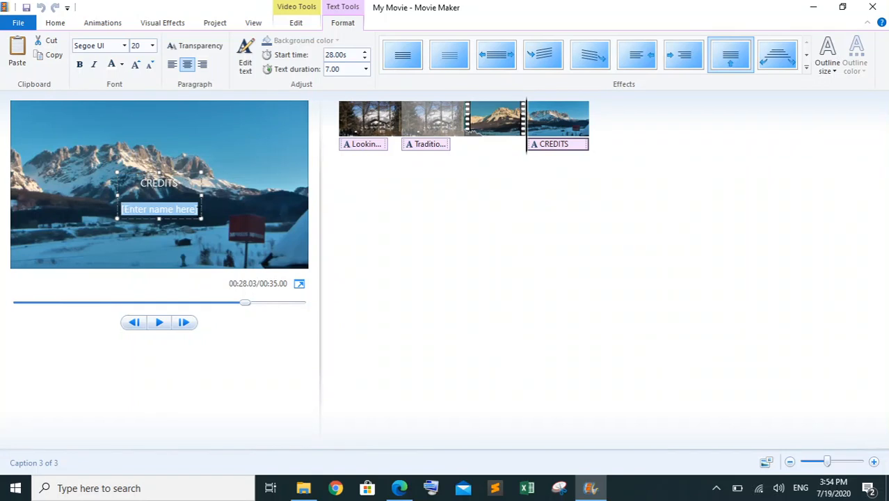
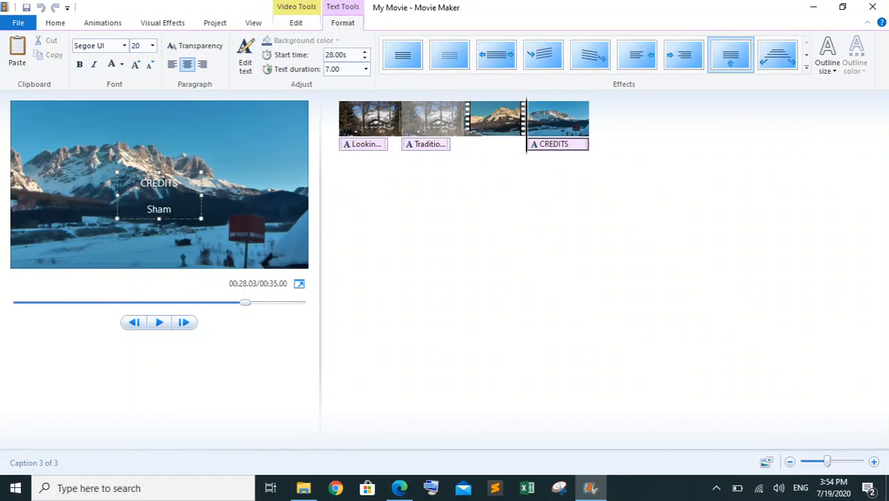
key(Return)
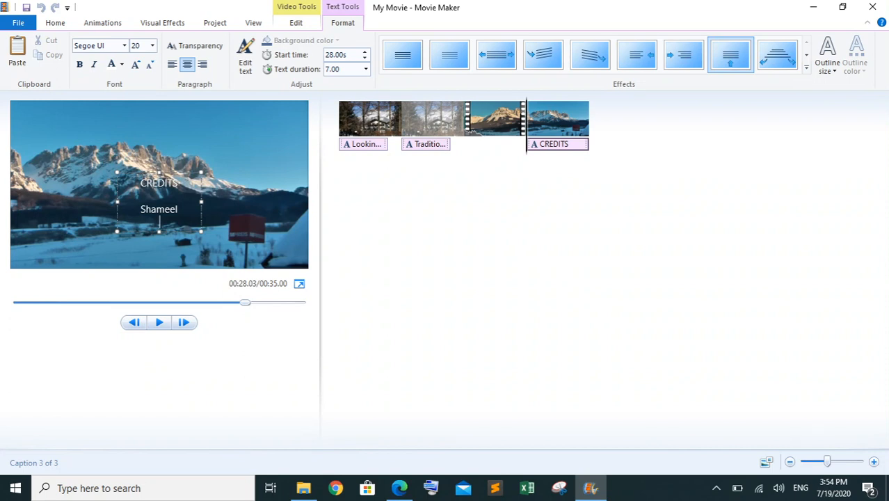
click(839, 412)
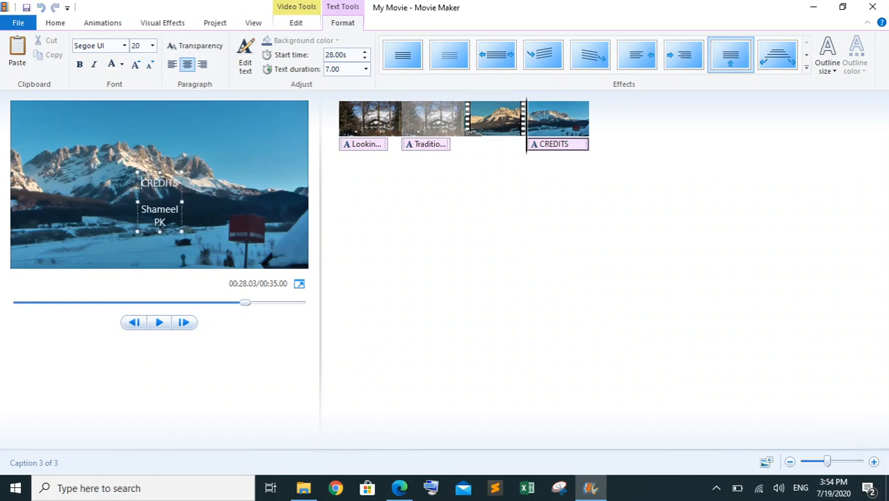
key(Return)
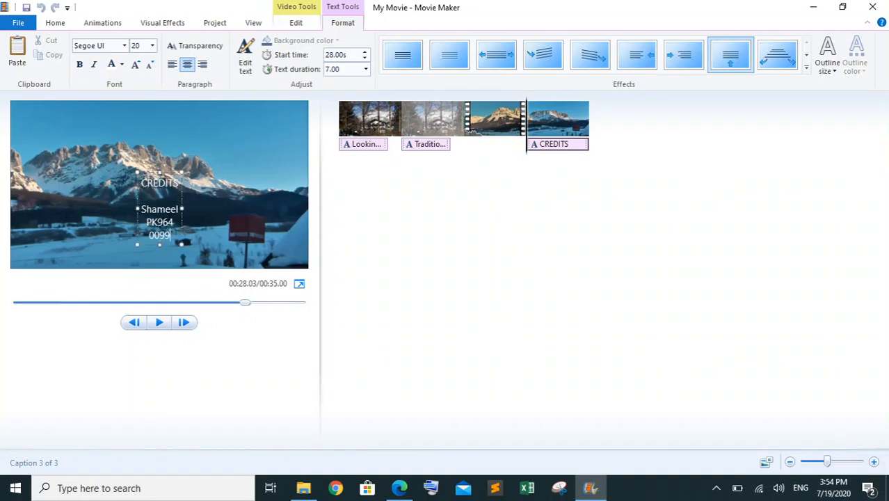
click(403, 324)
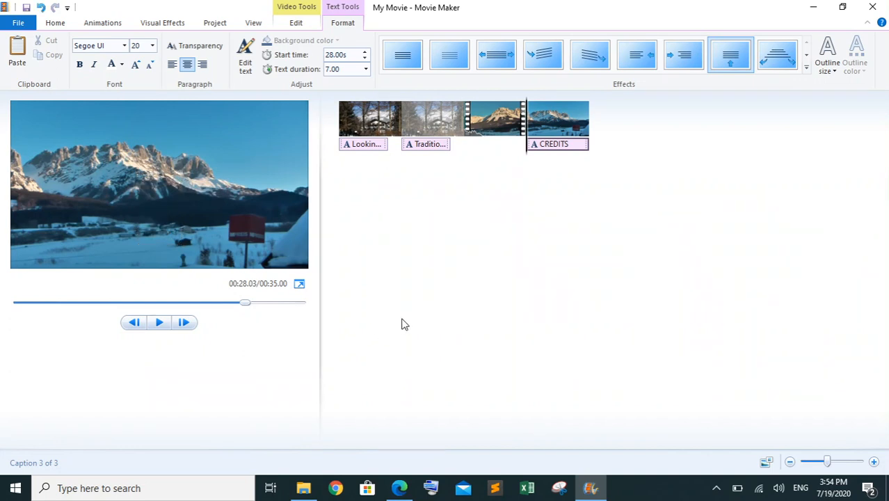
Play the credits section to the end of the project and check question 6's export requirements in the paper in Edge
click(158, 322)
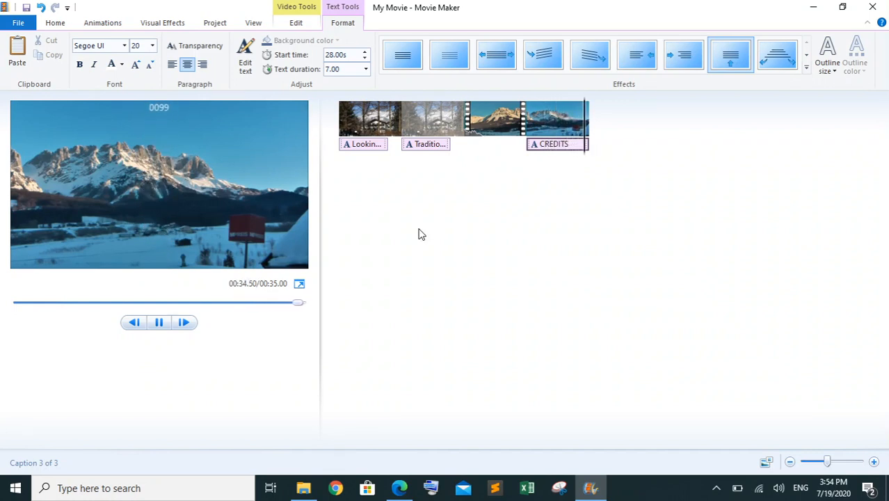
click(399, 487)
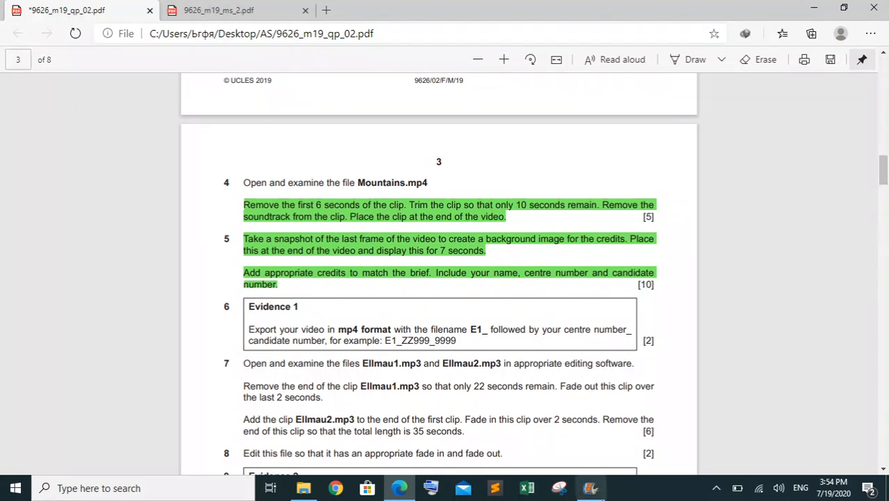
click(591, 490)
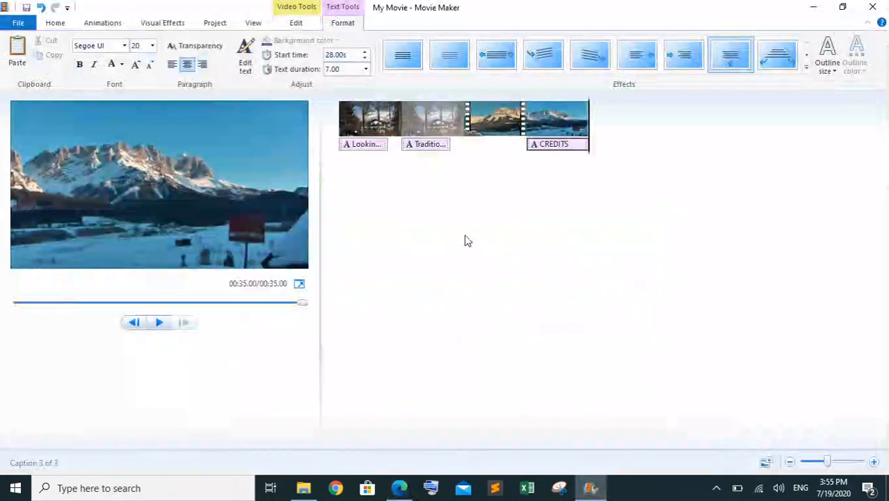
In Movie Maker, start saving the movie with the recommended project setting and choose the 03_9626_02_Confidential folder inside March
click(17, 24)
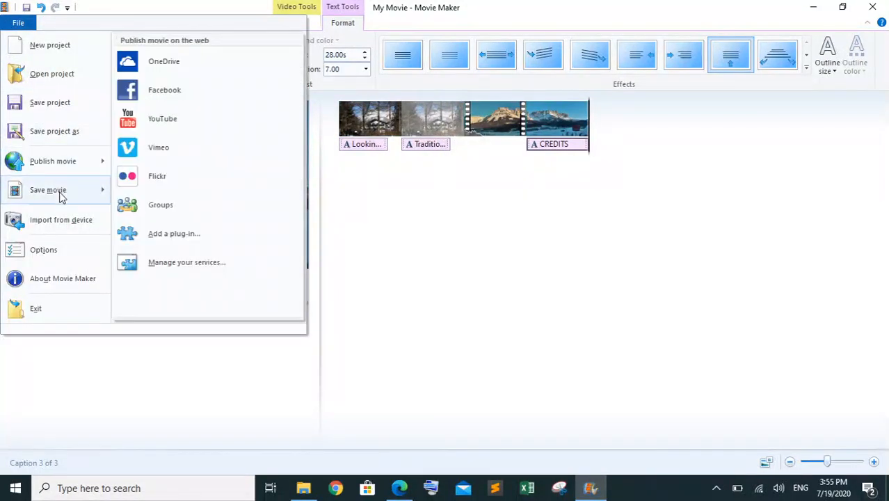
mouse_move(82, 194)
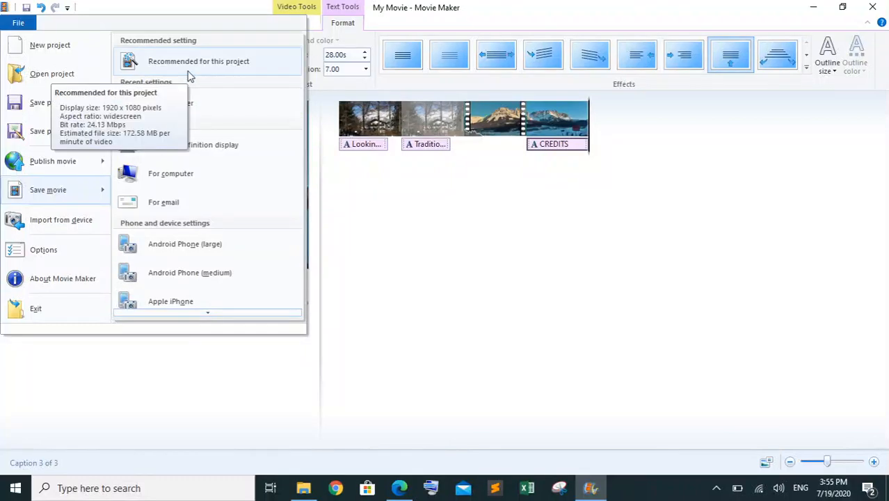
click(217, 66)
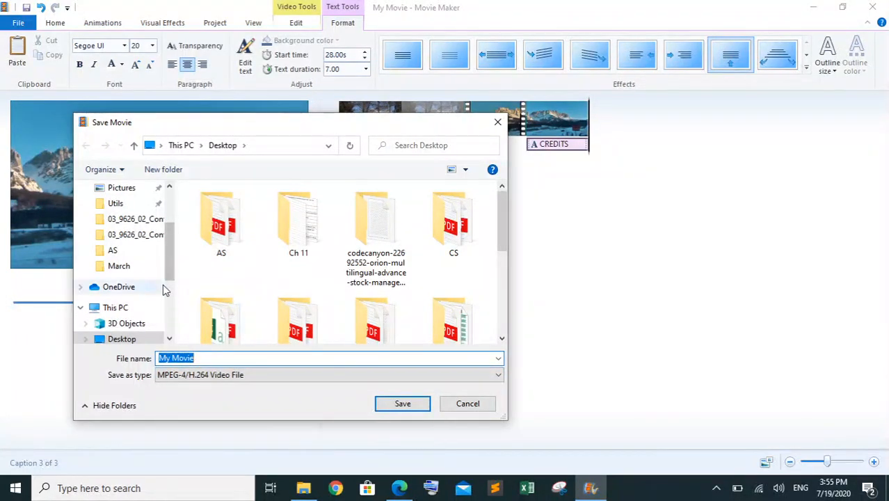
click(139, 236)
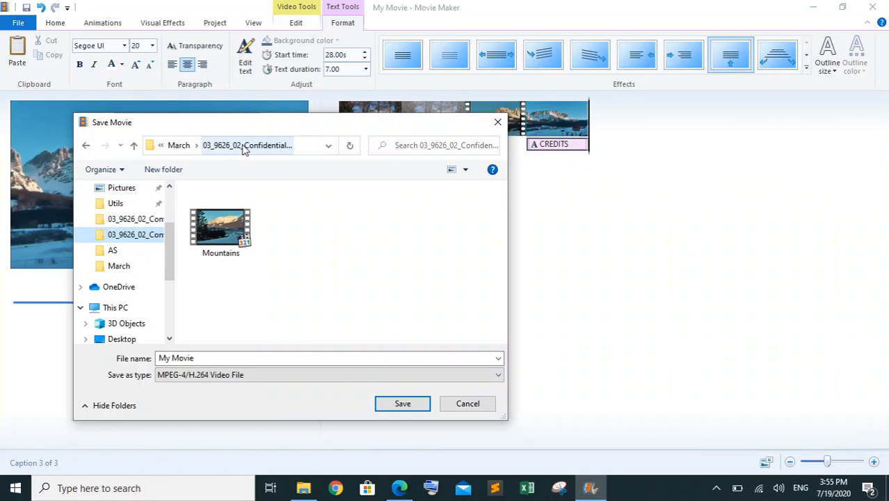
Name the file E1_ followed by the centre number, an underscore and the candidate number, and export it as an MPEG-4/H.264 video
click(214, 357)
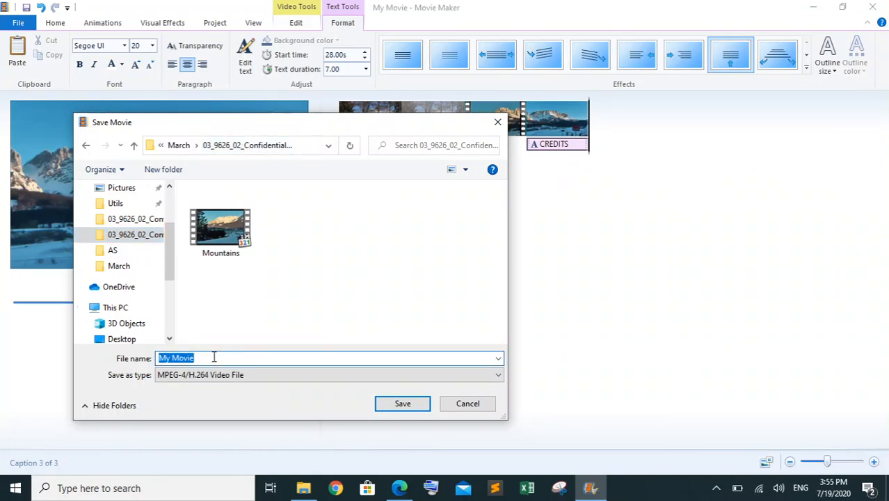
text(E1_)
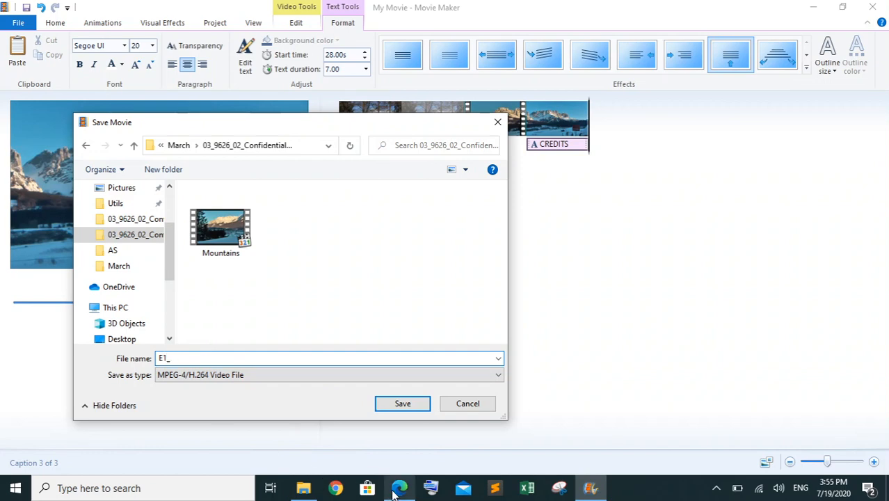
mouse_move(415, 447)
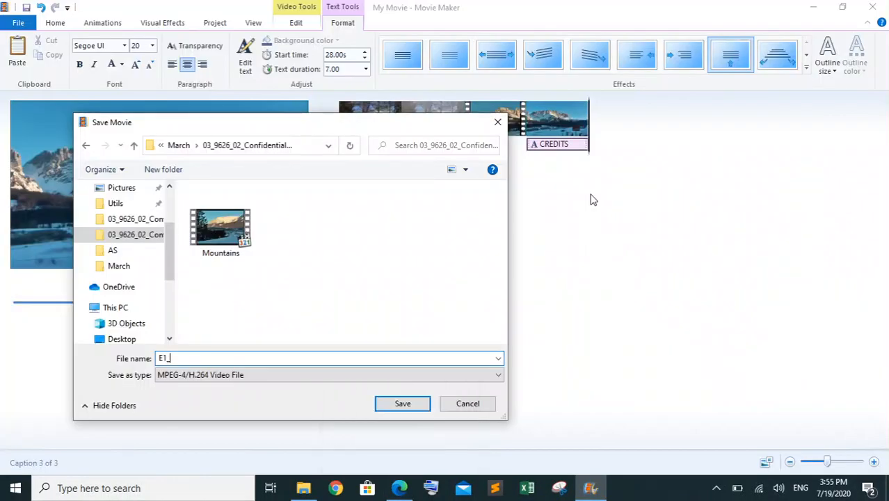
mouse_move(400, 475)
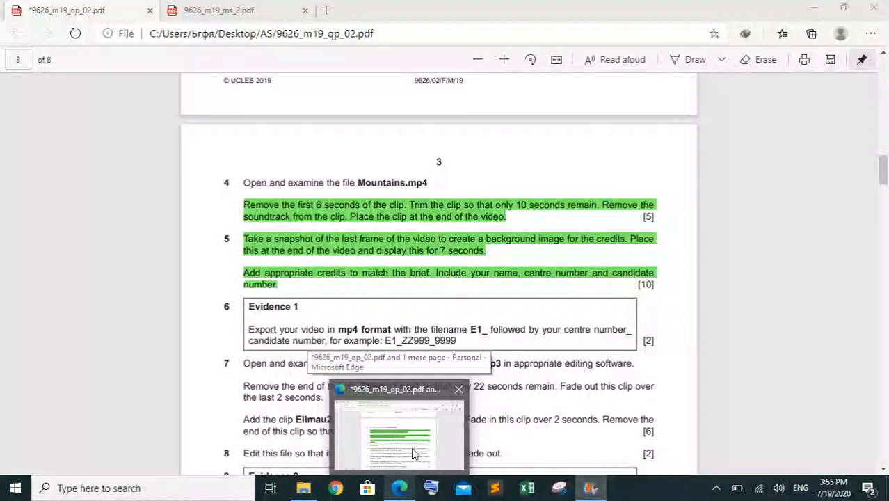
click(412, 448)
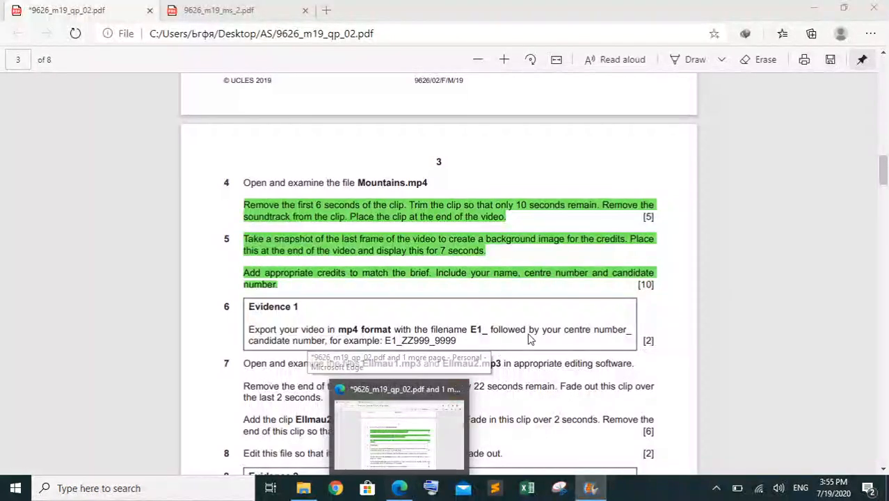
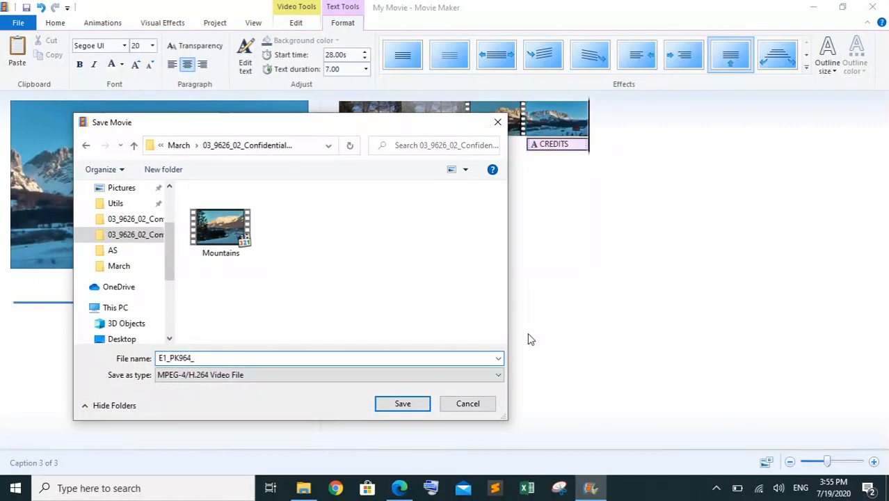
click(402, 404)
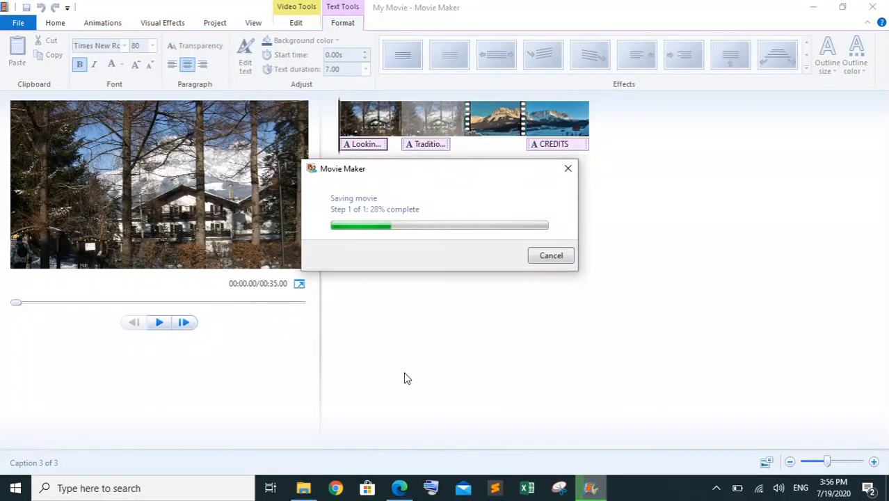
Switch to the question paper in Edge, read the audio editing and export tasks from question 7 onward, and return to Movie Maker
click(401, 487)
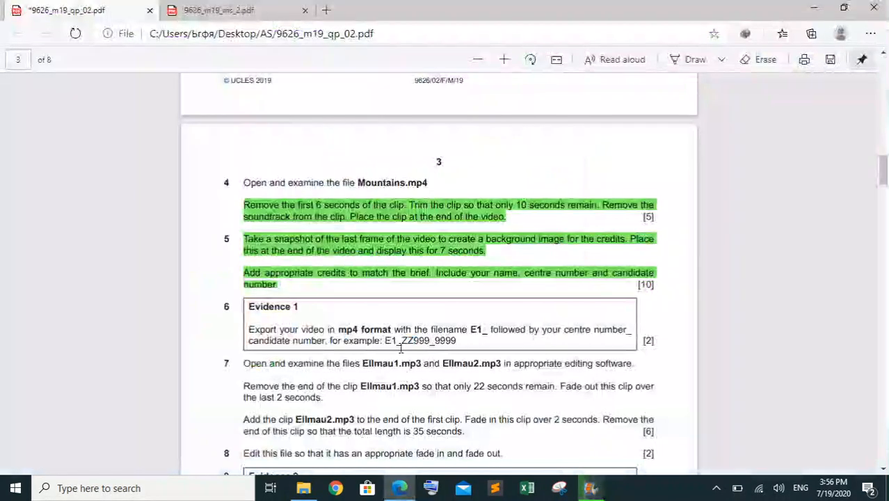
scroll(401, 345, down, 4)
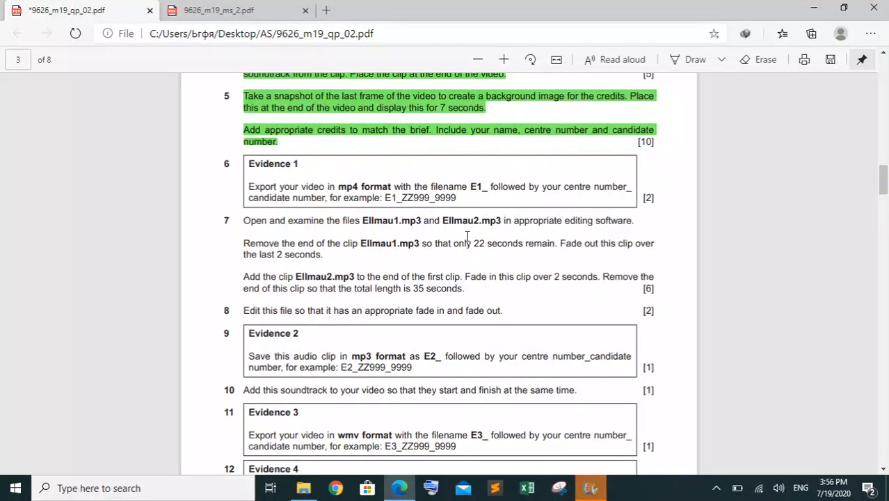
click(598, 486)
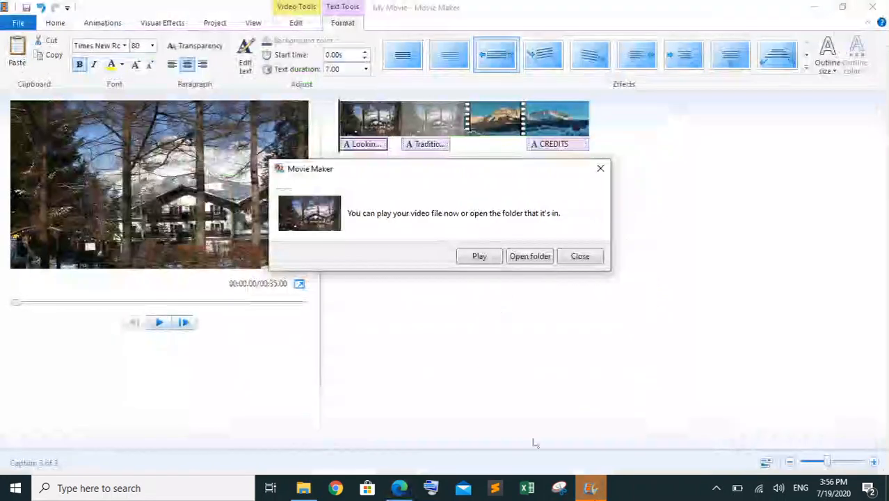
Play the exported E1 video, skip through it to the end, close the player and return to the question paper in Edge
click(477, 257)
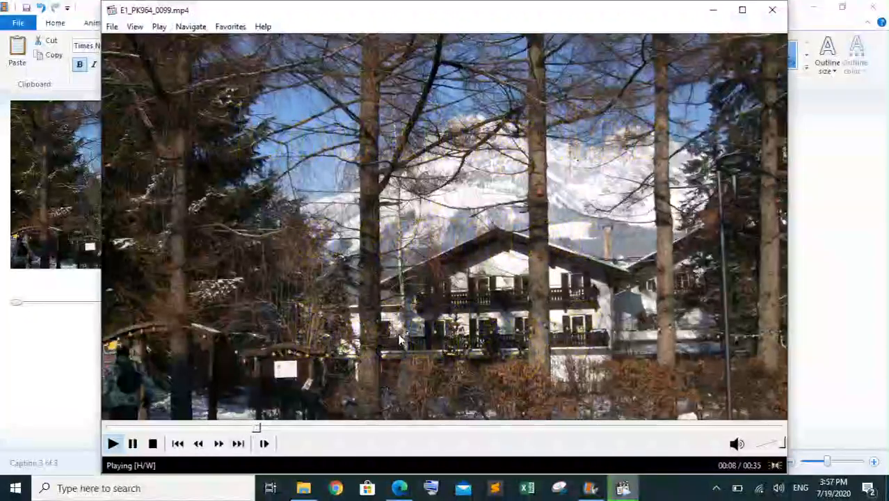
click(325, 429)
click(422, 429)
click(471, 427)
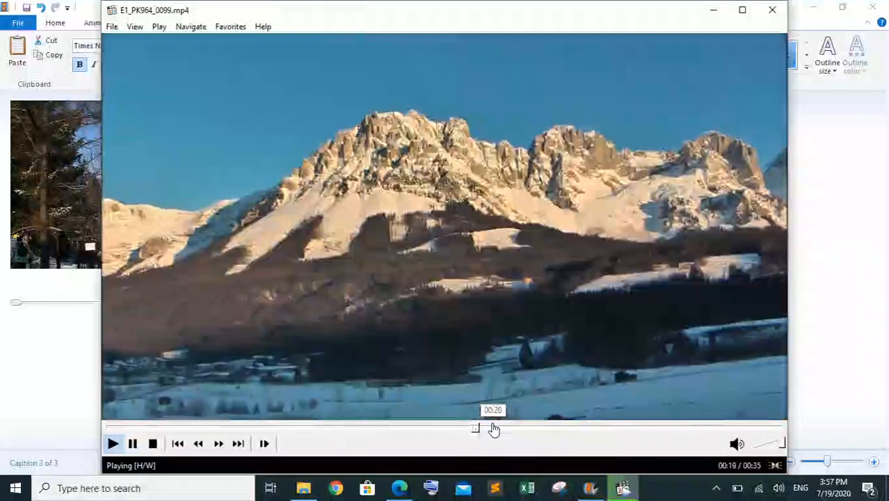
click(549, 427)
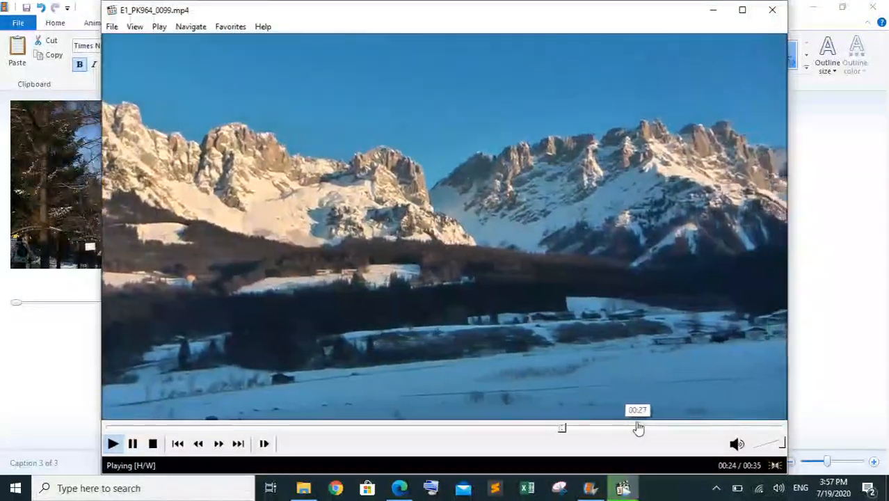
click(631, 427)
click(701, 427)
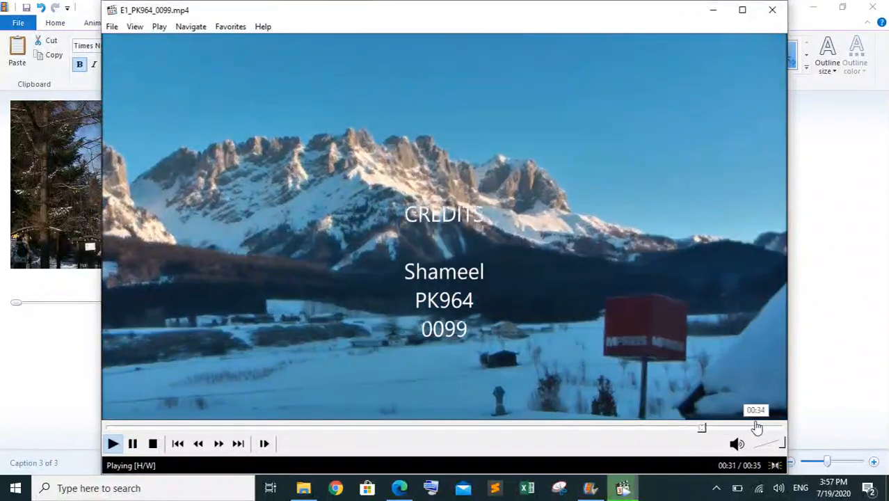
click(761, 427)
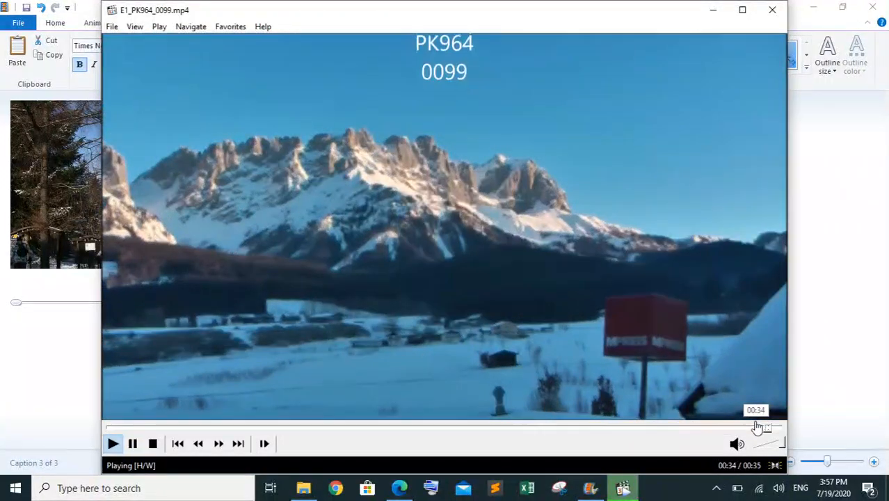
click(772, 10)
click(399, 488)
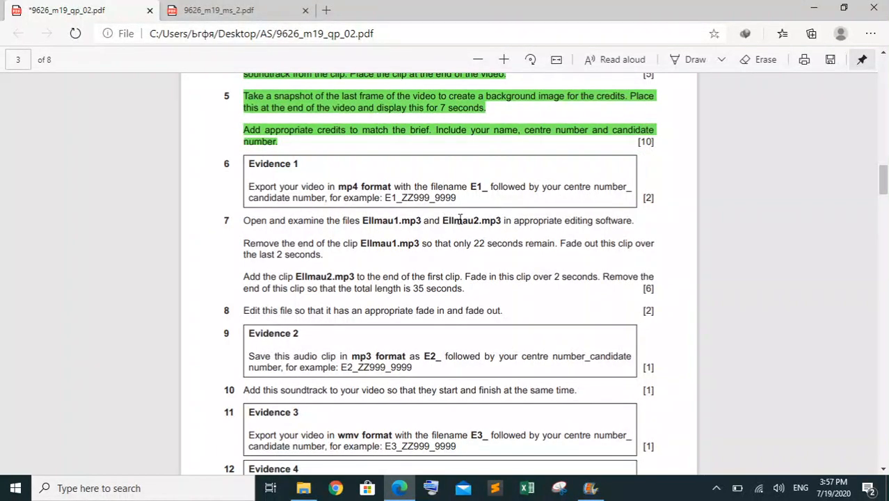
Mark the Ellmau1.mp3 and Ellmau2.mp3 file names in question 7, then launch Audacity and dismiss its welcome dialog
drag(504, 222, 370, 224)
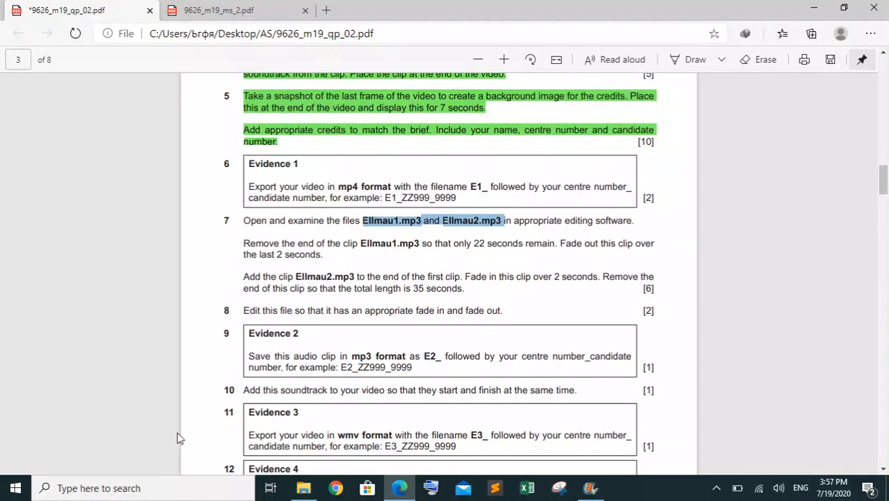
click(139, 487)
text(AUDacity)
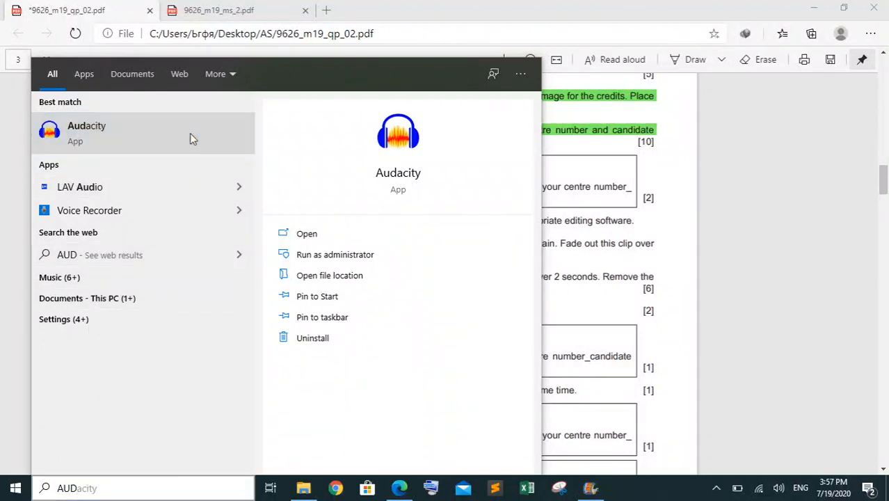
click(191, 135)
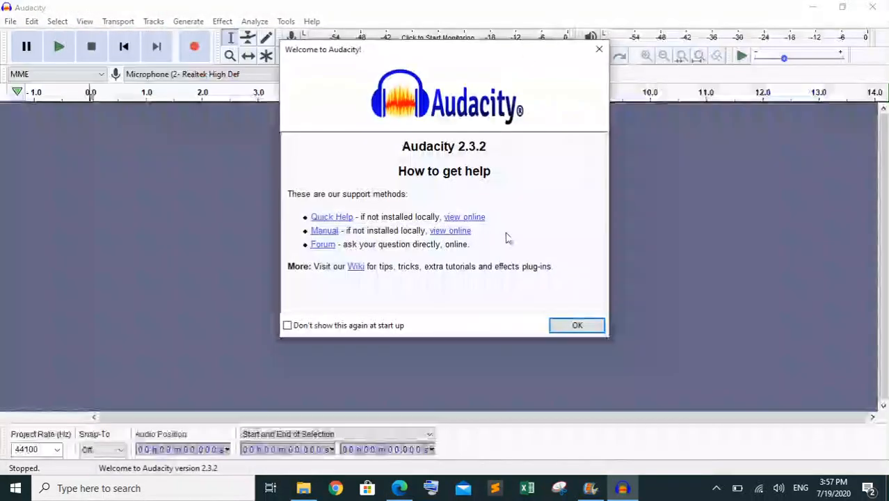
click(557, 324)
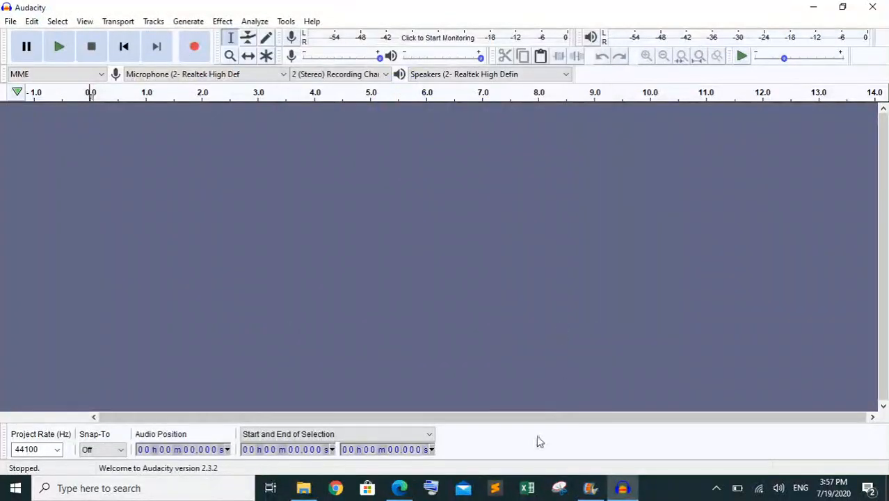
Import the Ellmau1 and Ellmau2 audio files from the 03_9626_02_Confidential Source Files 2019 folder into the Audacity project
click(303, 487)
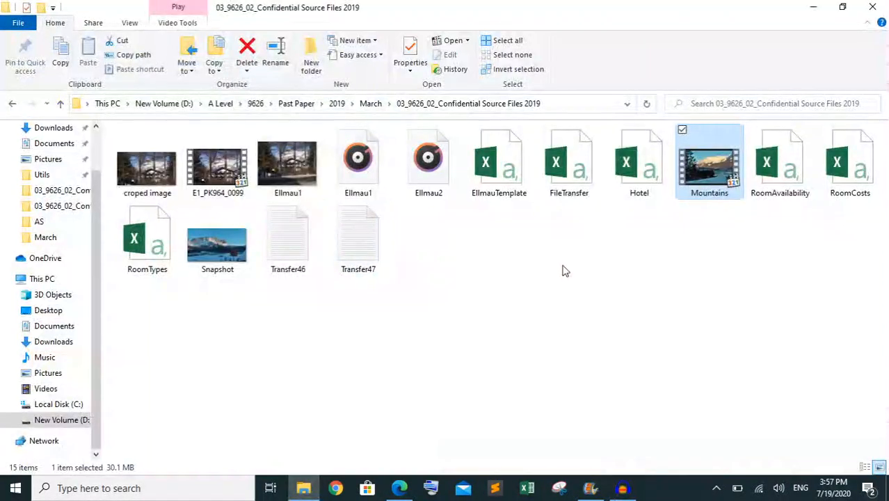
click(335, 148)
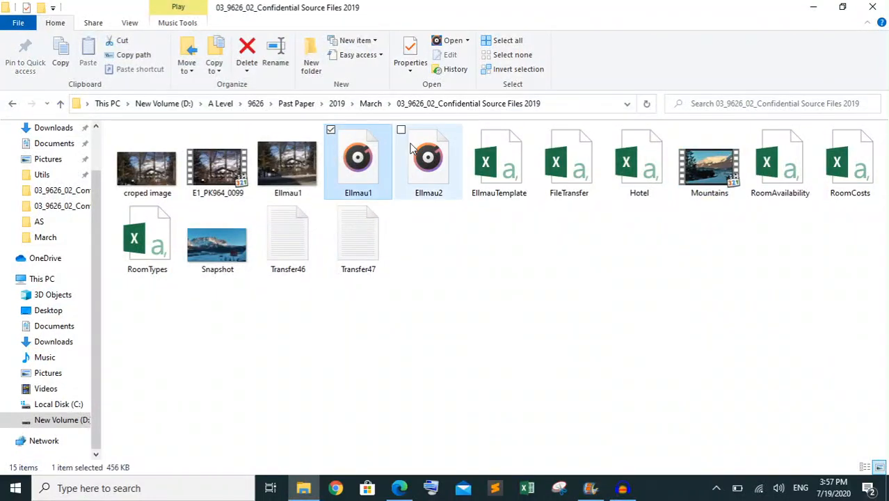
ctrl+click(410, 148)
drag(415, 175, 490, 274)
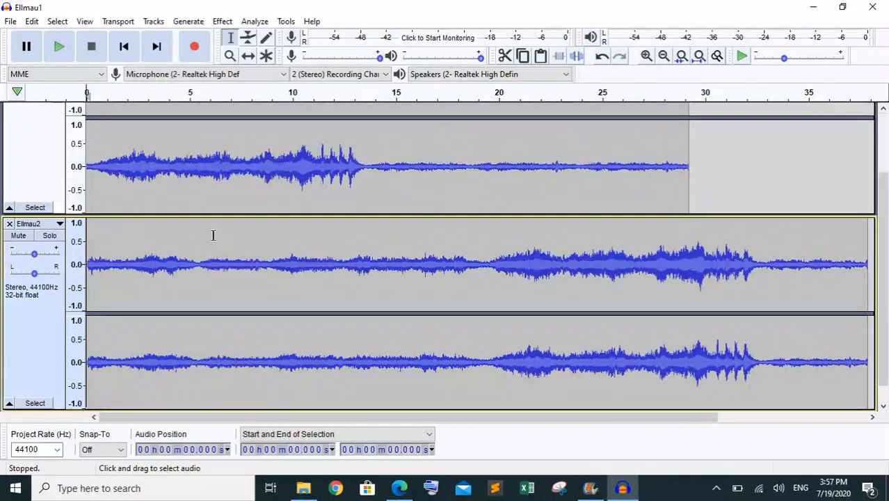
drag(886, 203, 886, 146)
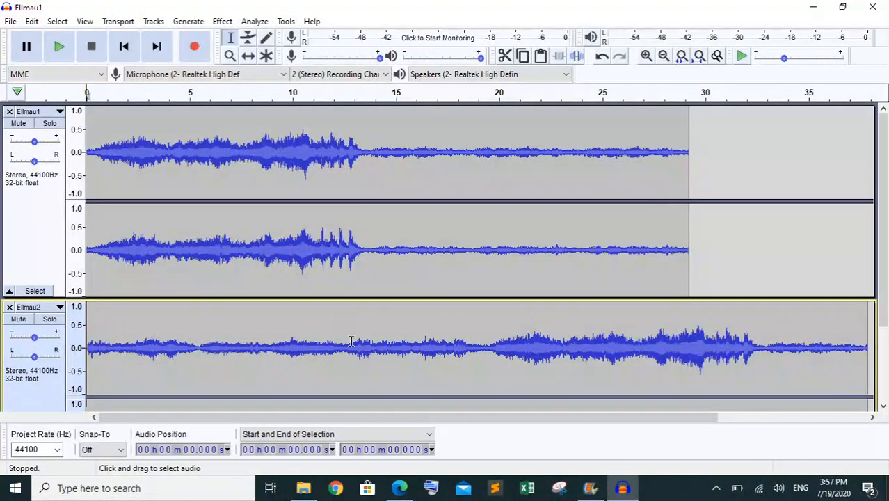
Switch to the question paper in Edge, read the Ellmau1.mp3 trimming and fade-out instructions in question 7, and return to Audacity
click(589, 487)
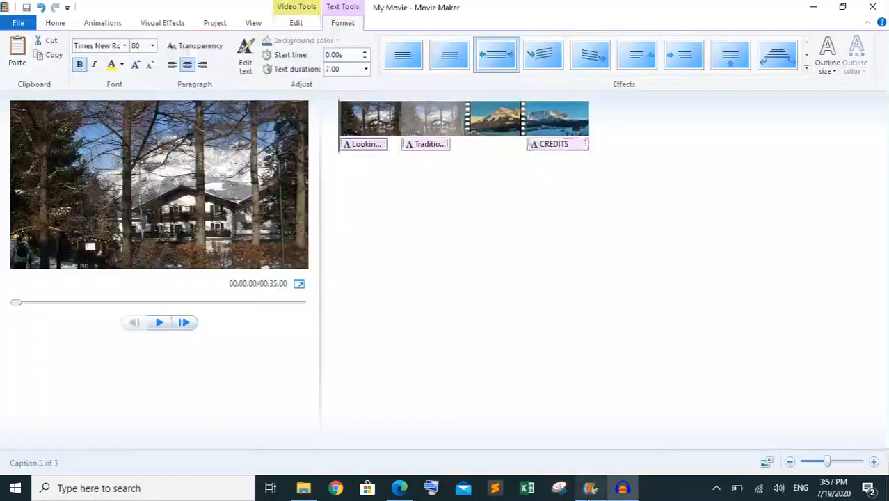
click(399, 487)
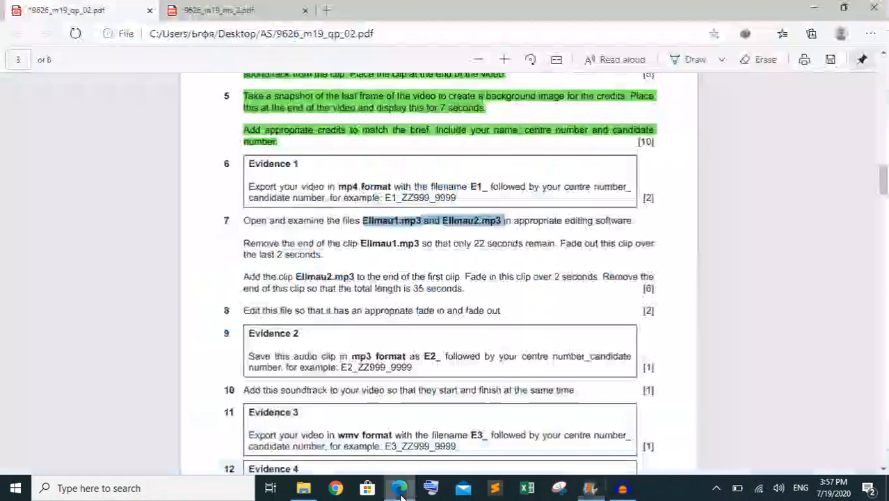
click(469, 245)
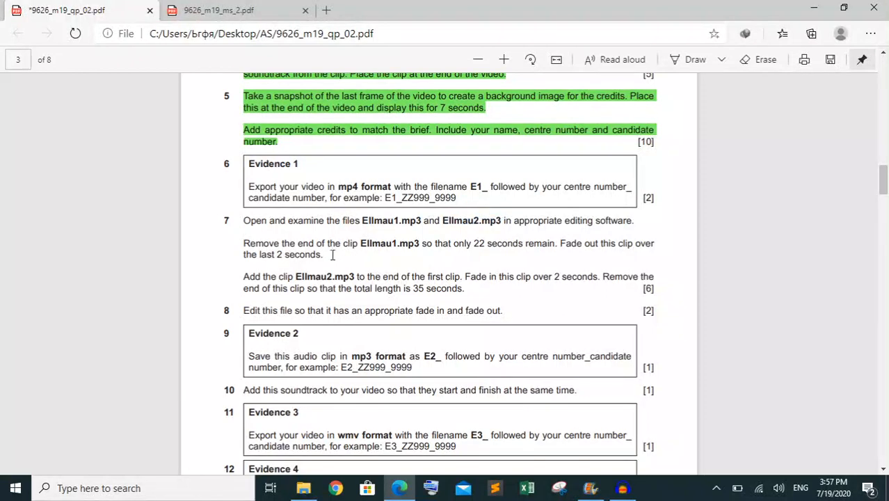
drag(328, 244, 244, 255)
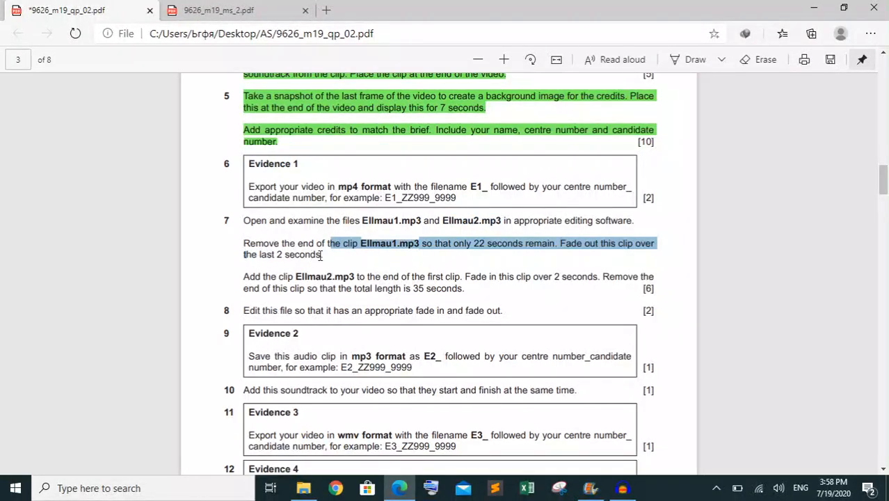
drag(322, 255, 240, 245)
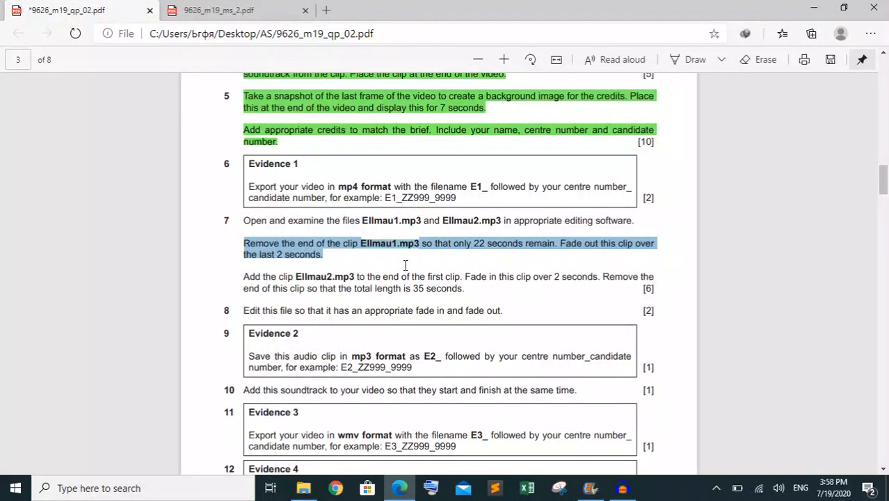
click(621, 487)
Select the Ellmau1 clip from exactly 22.000 seconds to its end and cut that part away
click(481, 143)
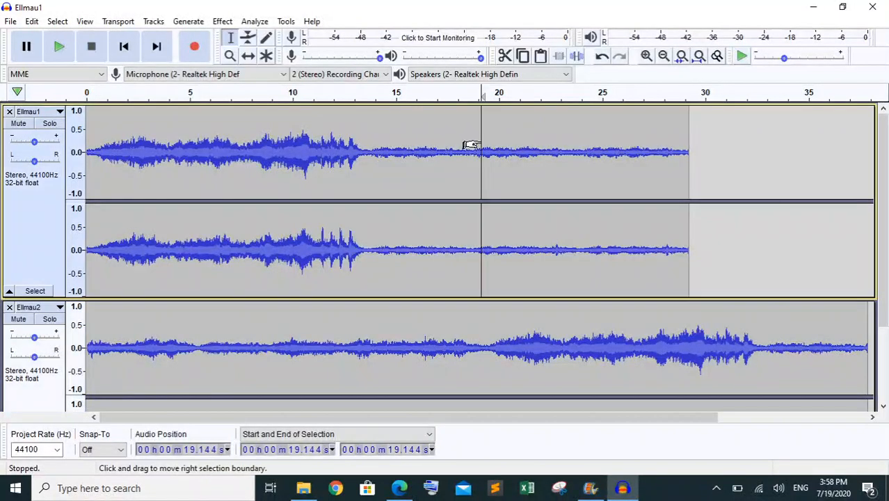
click(417, 125)
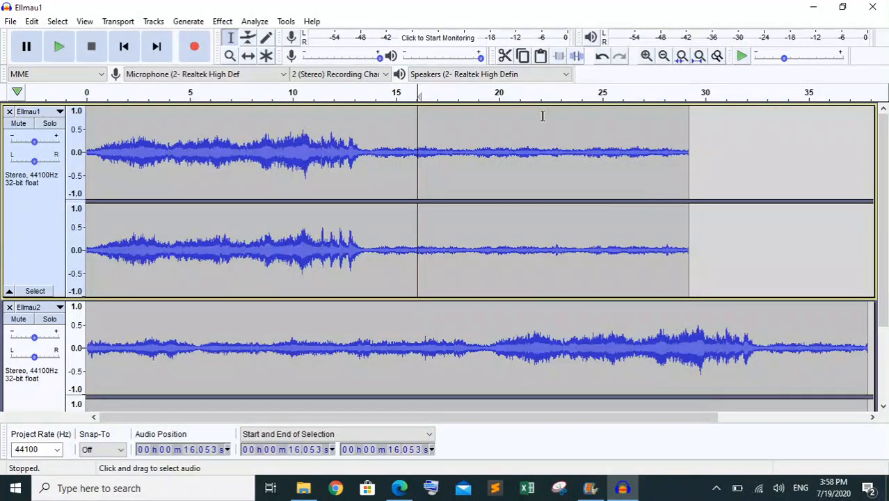
drag(542, 116, 690, 124)
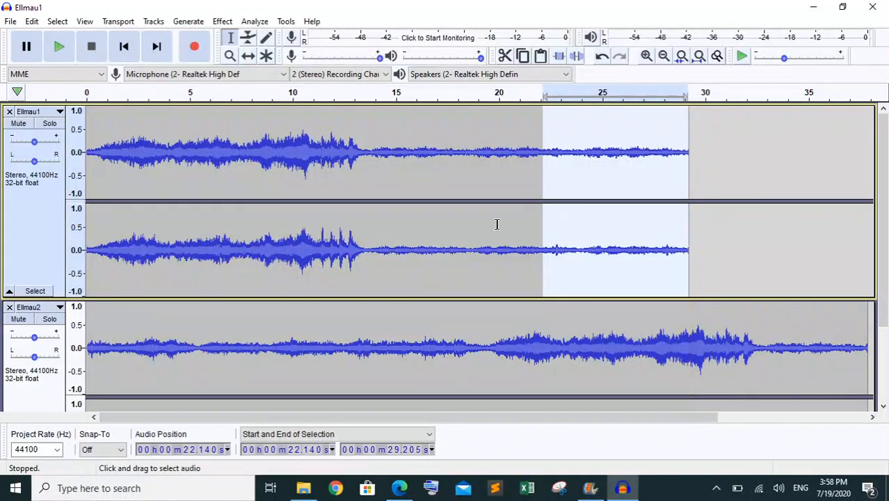
click(308, 451)
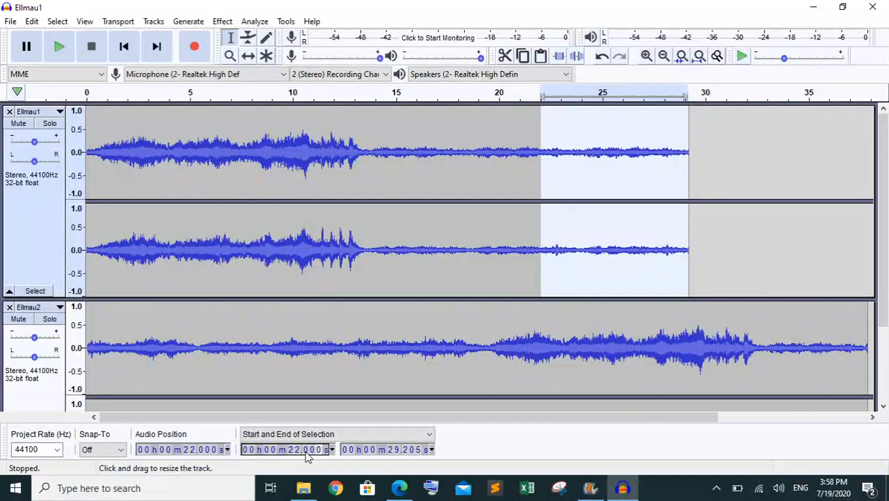
text(00)
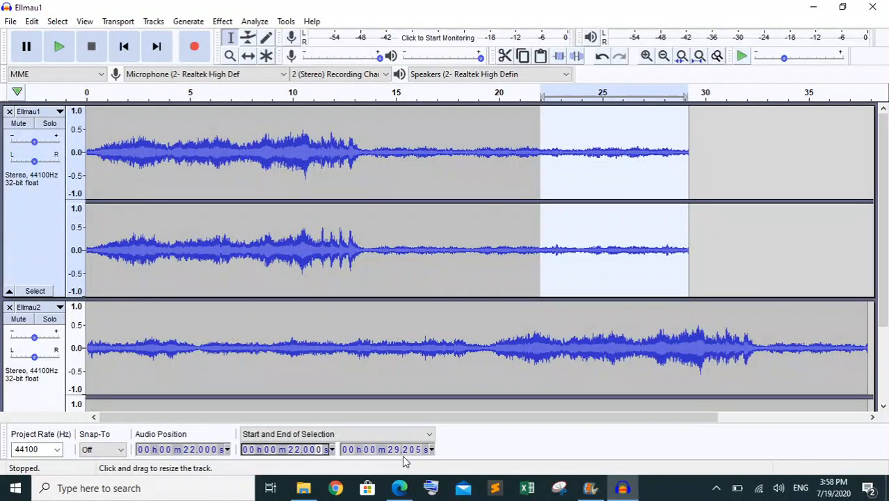
click(505, 57)
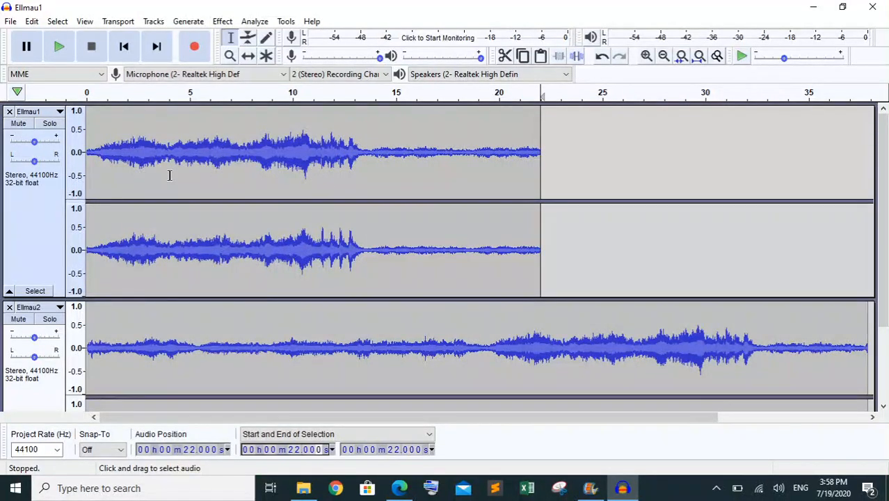
Recheck question 7 in Edge, return to Audacity, and apply Fade Out to Ellmau1 from 20.000 to 22.000 seconds
click(399, 488)
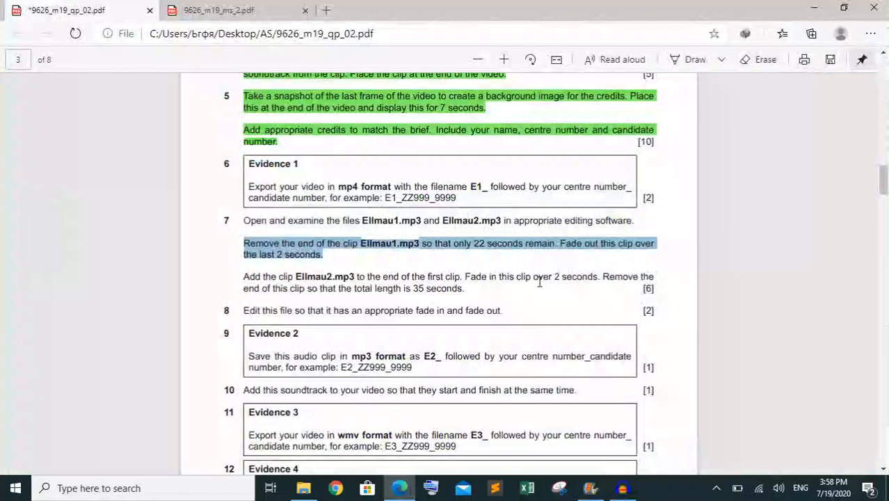
click(539, 281)
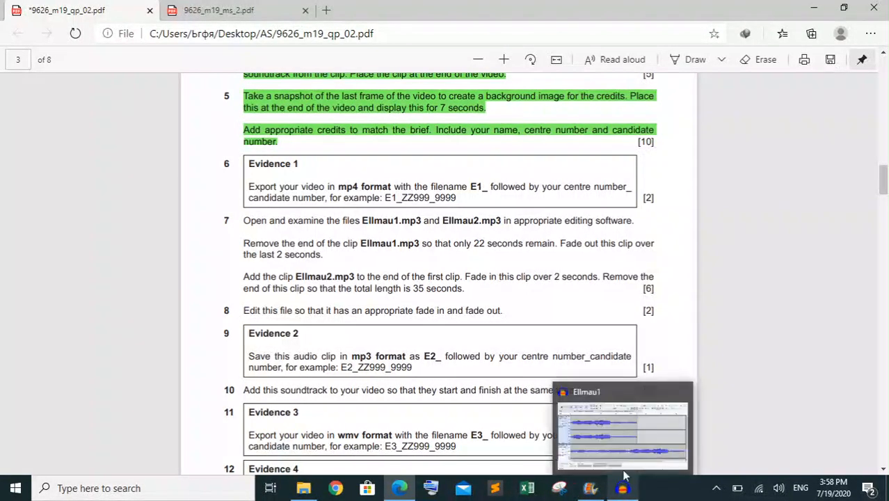
click(621, 440)
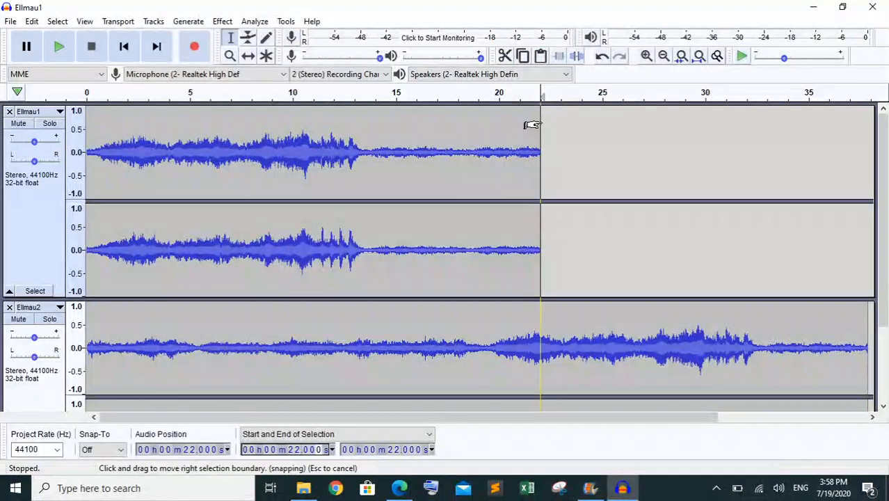
drag(532, 125, 490, 126)
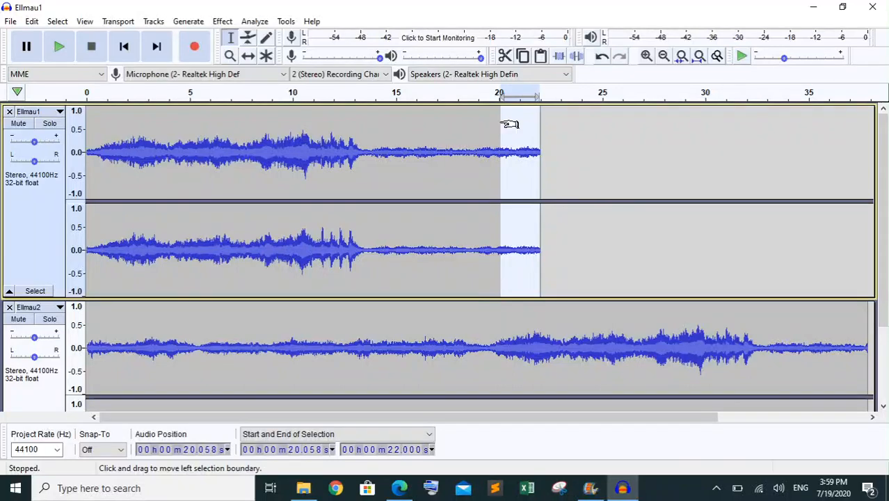
click(314, 450)
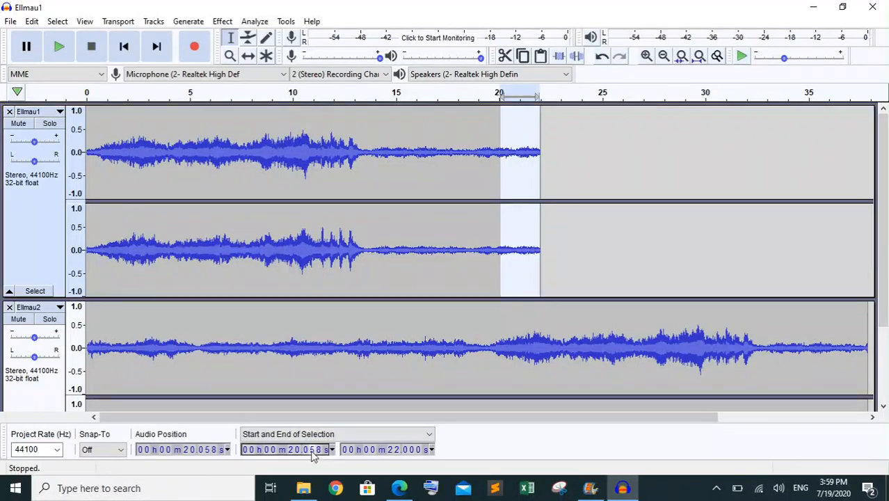
text(00)
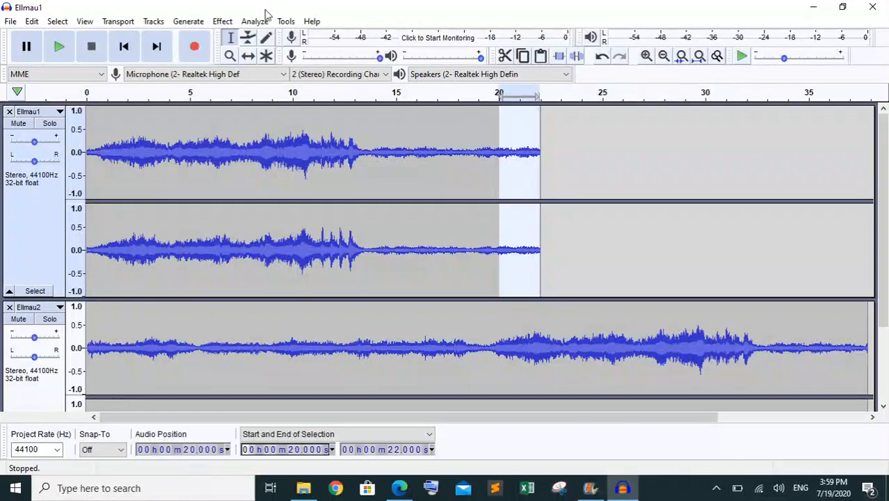
click(230, 23)
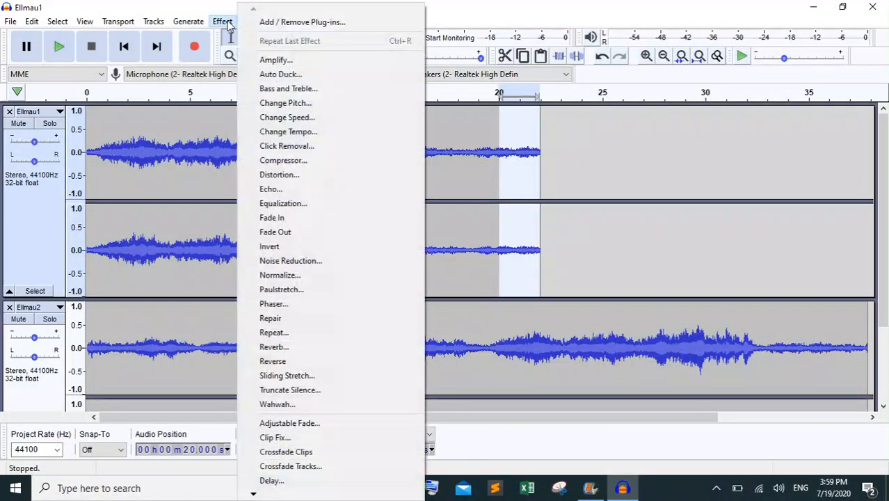
click(309, 234)
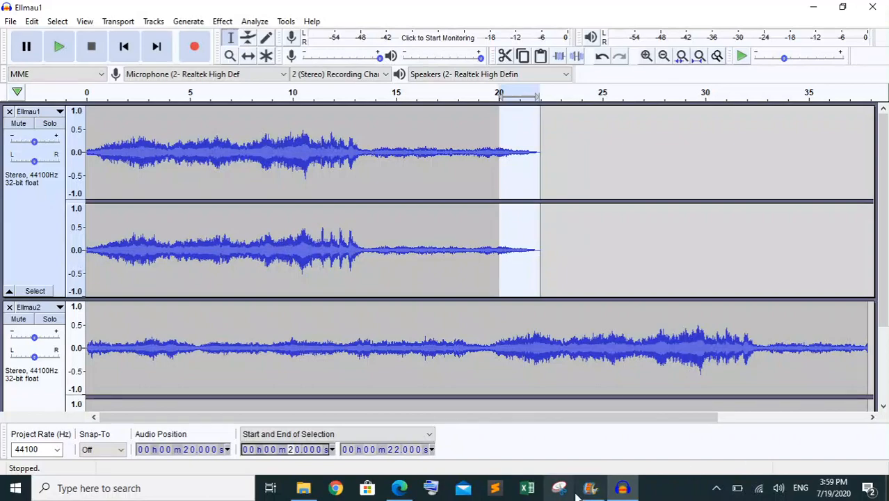
In the Edge question paper, highlight the first two paragraphs of question 7 in green as completed
click(409, 491)
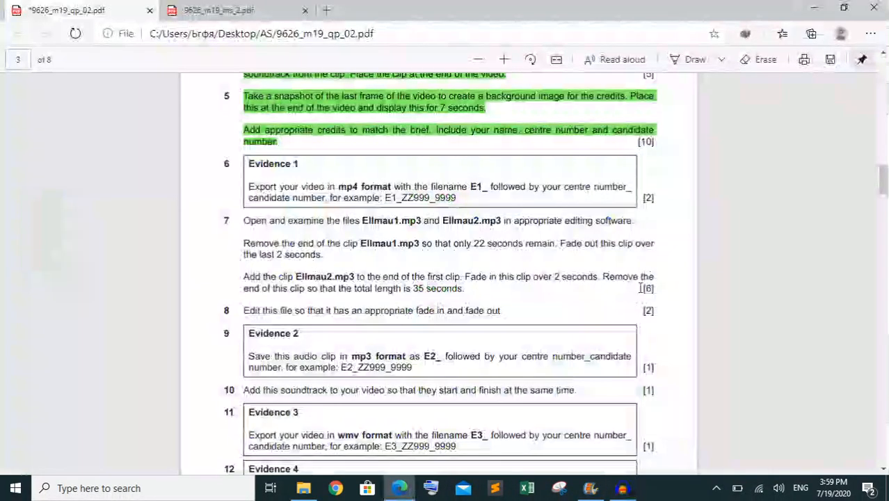
drag(289, 243, 249, 224)
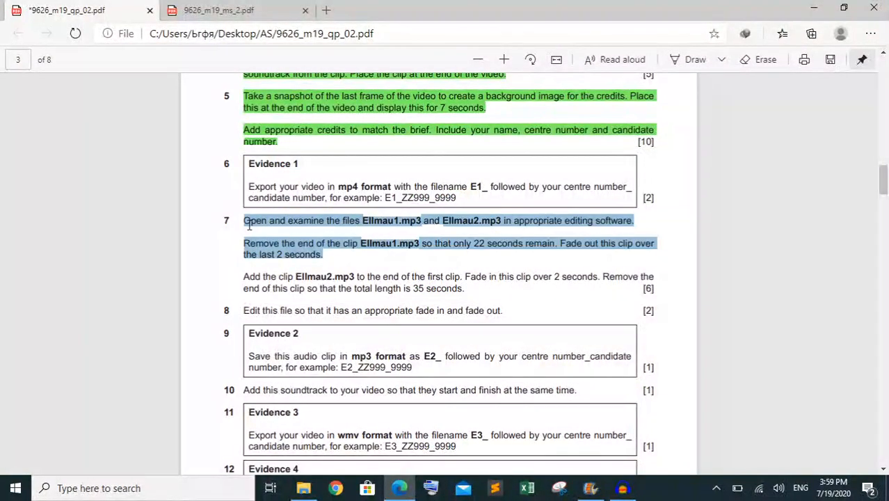
right_click(249, 225)
mouse_move(521, 238)
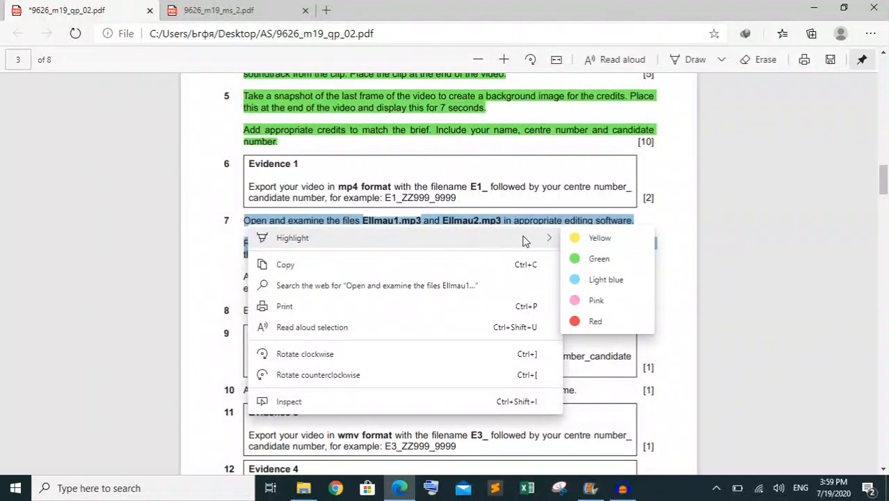
click(615, 258)
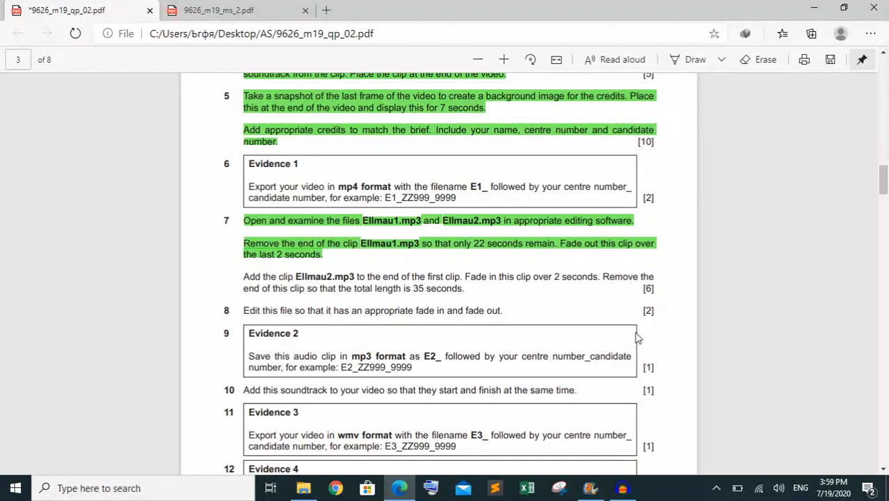
Back in Audacity, move the Ellmau2 clip with the Time Shift tool to the end of the Ellmau1 clip and remove the emptied Ellmau2 track
click(622, 488)
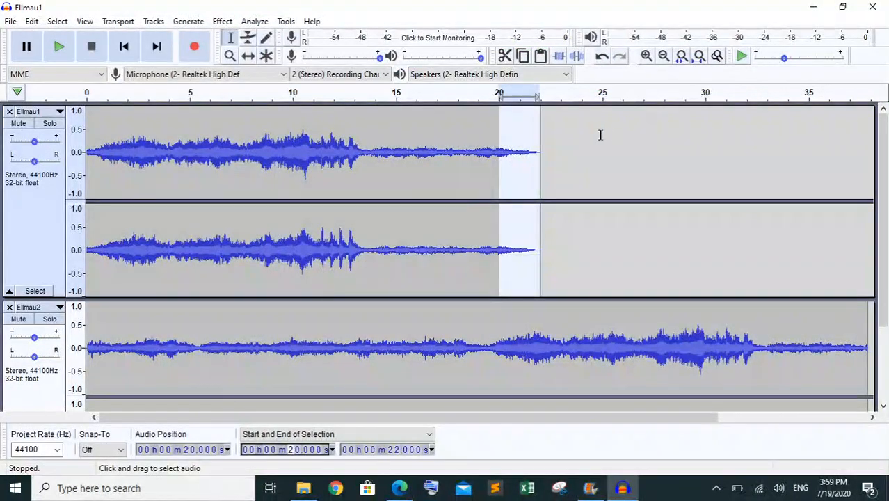
click(251, 57)
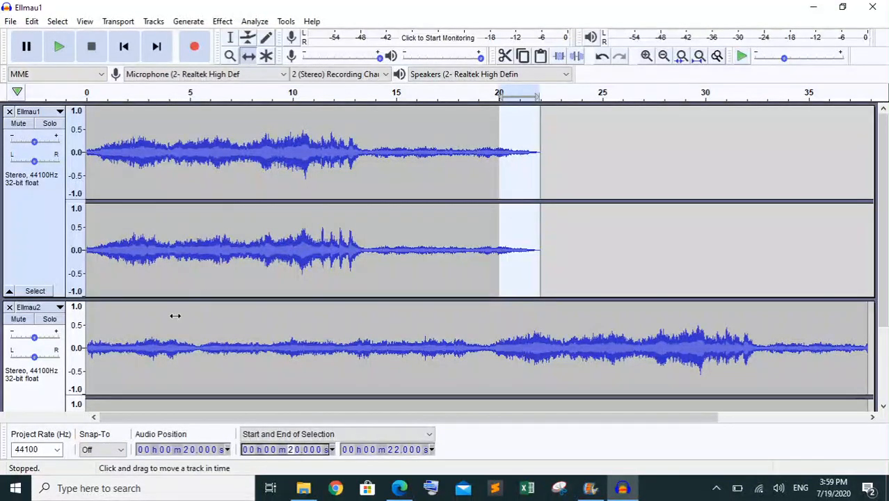
drag(149, 339, 592, 182)
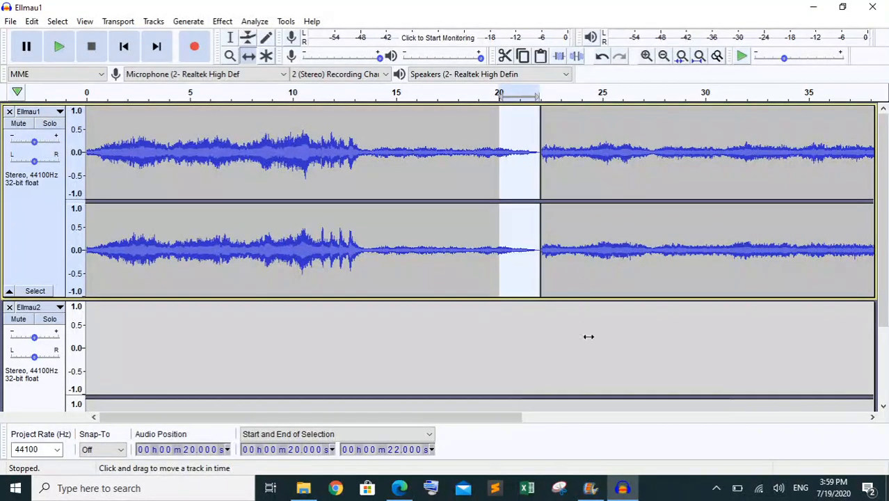
scroll(93, 367, down, 2)
click(9, 224)
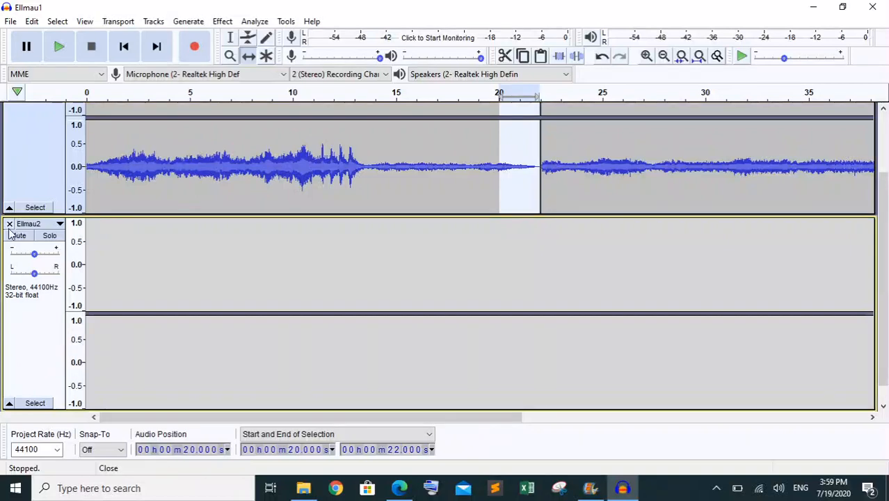
Remove the emptied Ellmau2 track and switch to the Selection tool
click(9, 224)
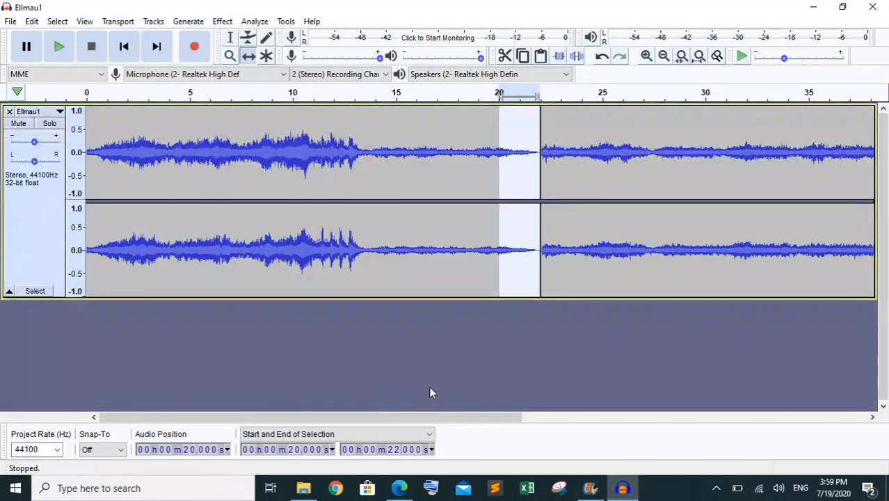
click(699, 57)
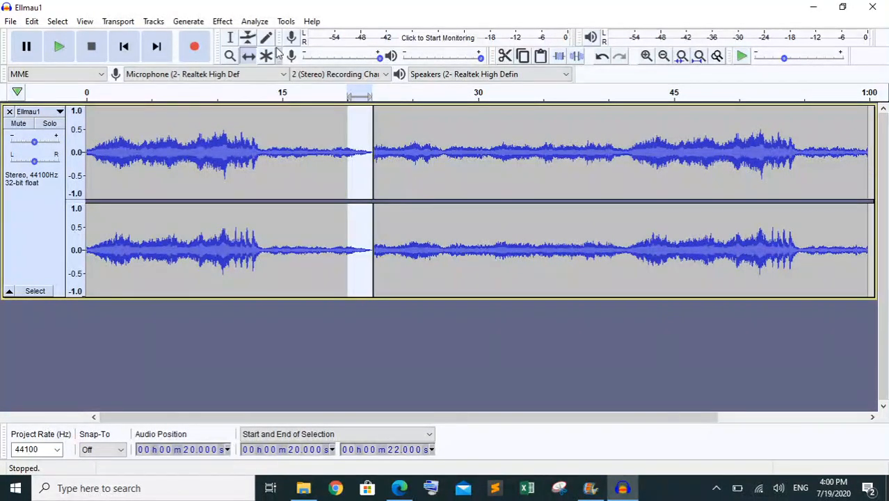
click(230, 37)
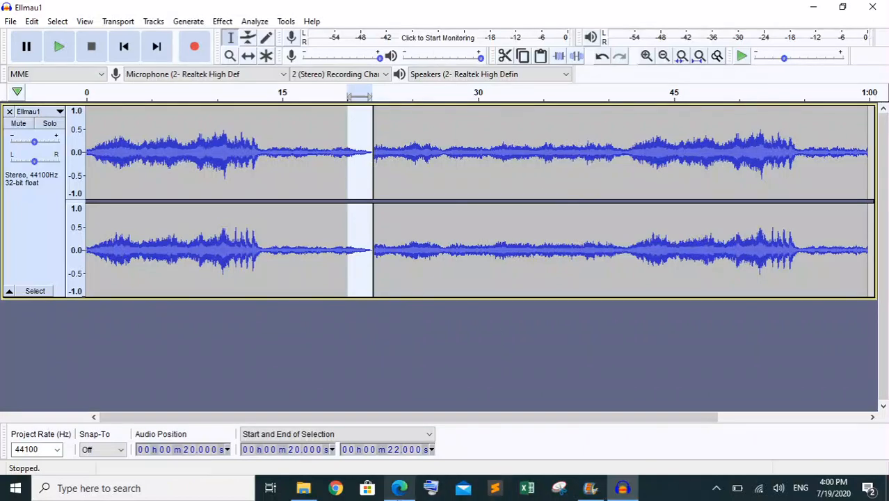
Recheck question 7 in Edge, return to Audacity, and merge the two adjoining clips in the Ellmau1 track at their boundary
click(399, 487)
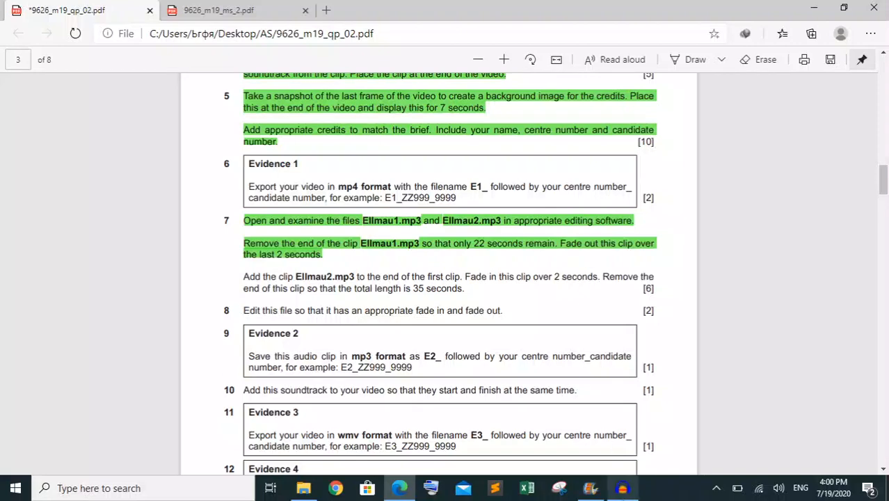
mouse_move(624, 490)
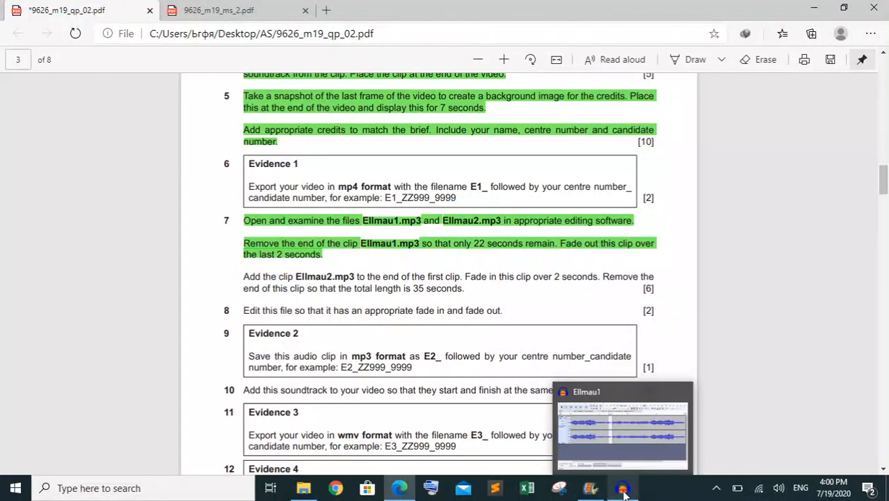
click(619, 490)
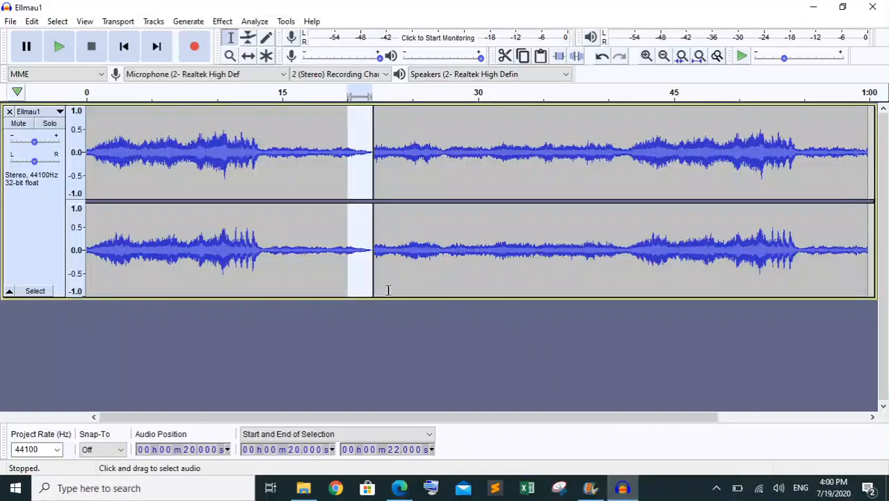
click(379, 212)
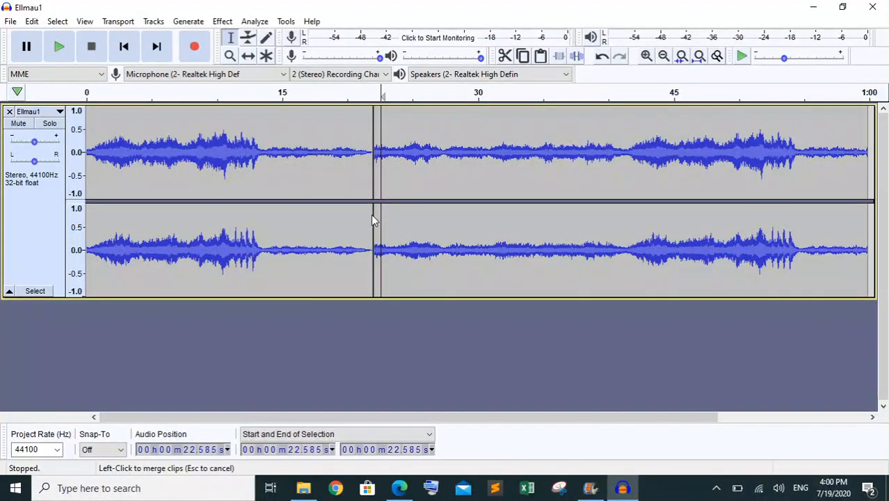
click(372, 220)
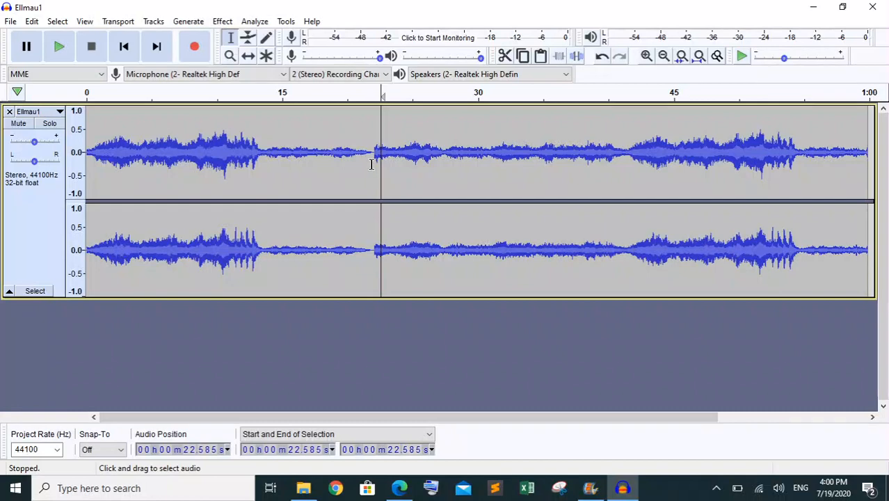
Select the joined audio from exactly 22.000 to 24.000 seconds and apply Fade In to it
click(373, 155)
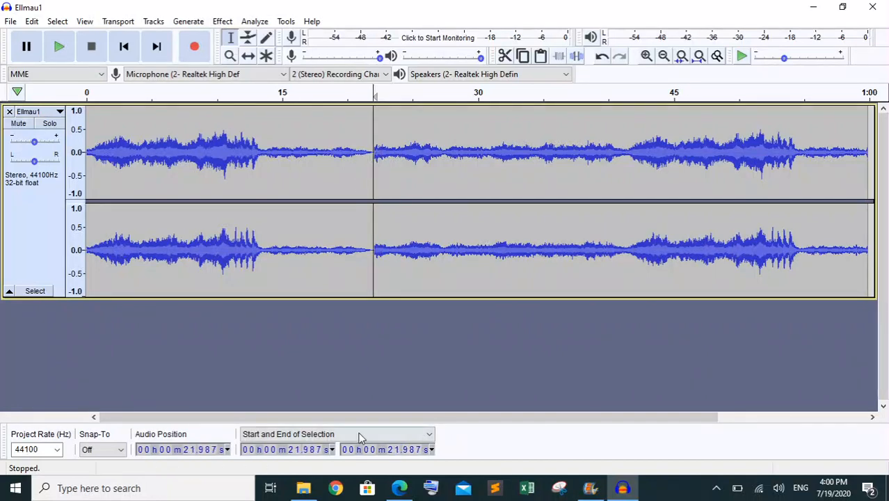
click(296, 451)
key(Up)
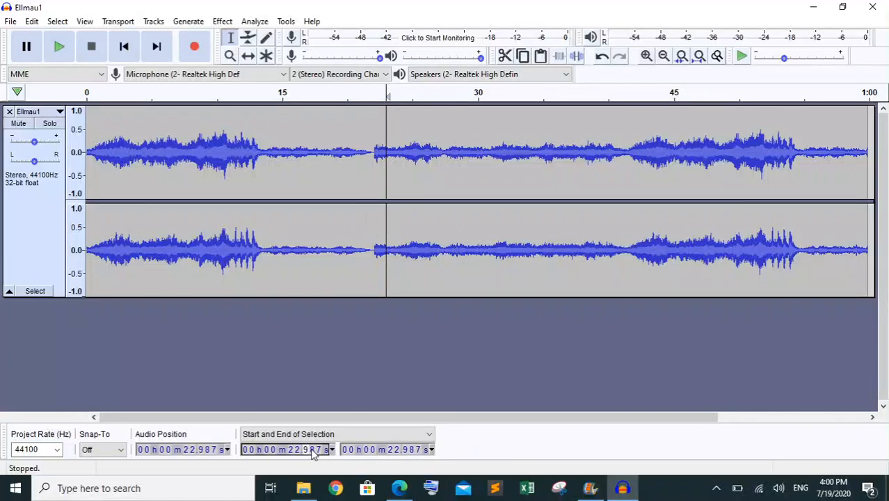
text(00)
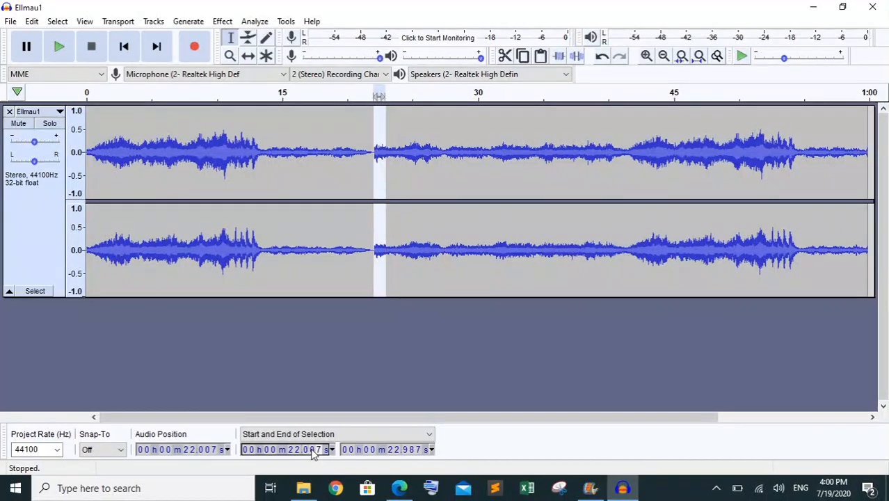
text(0)
click(398, 451)
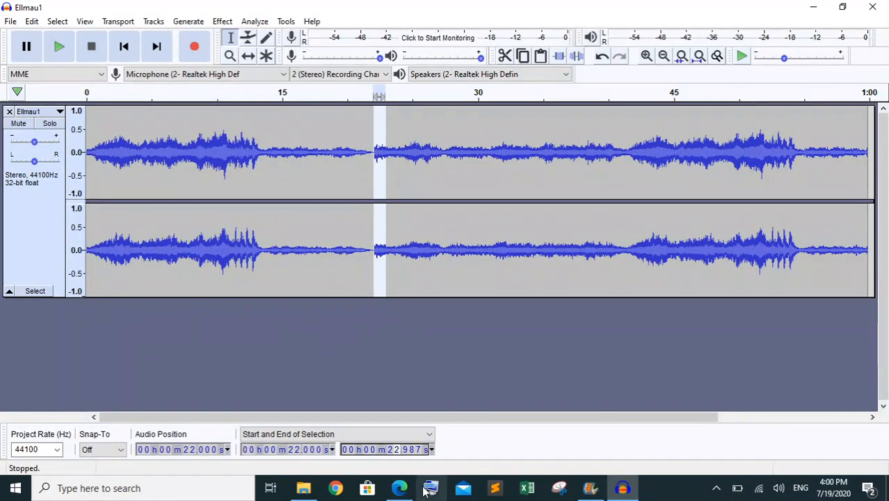
text(4.)
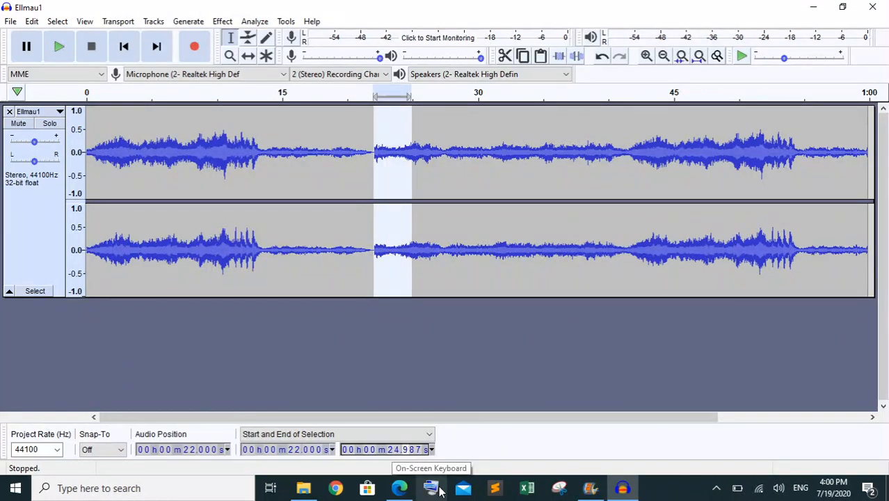
text(00)
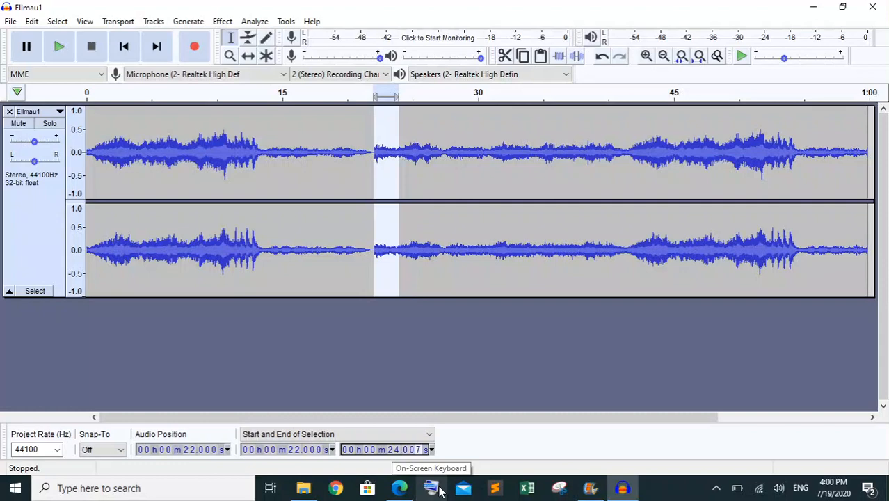
text(0)
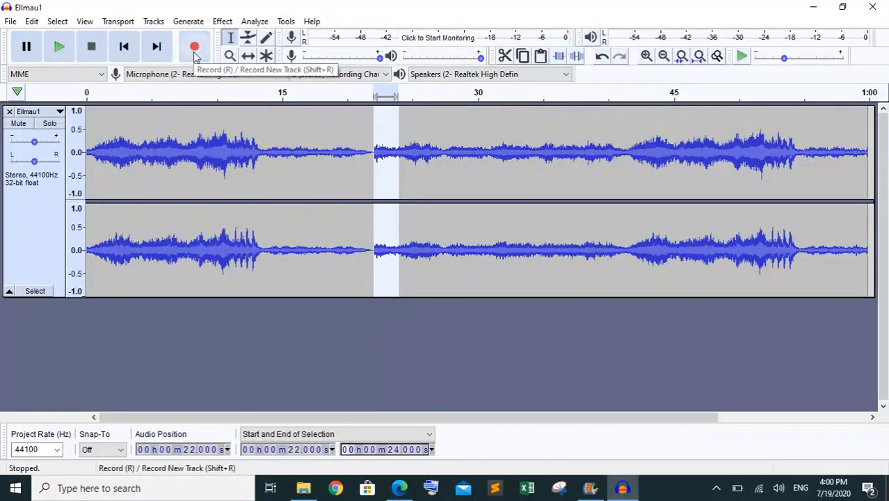
click(224, 22)
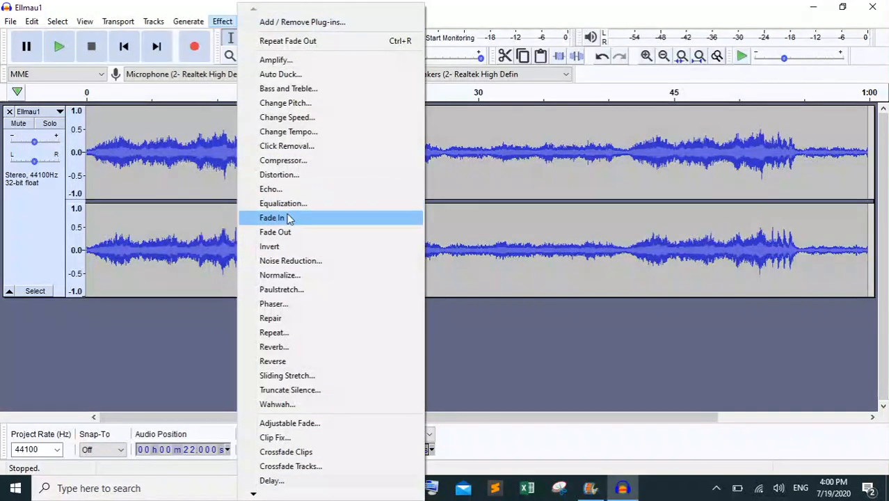
click(287, 218)
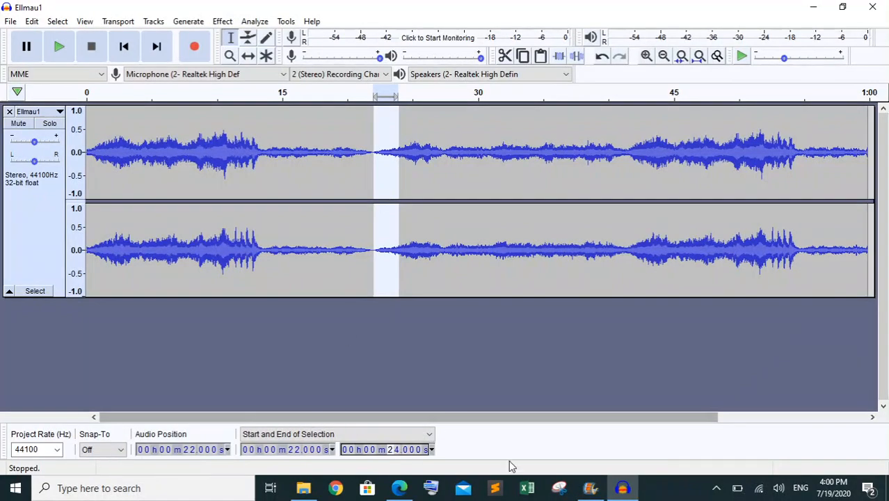
click(486, 339)
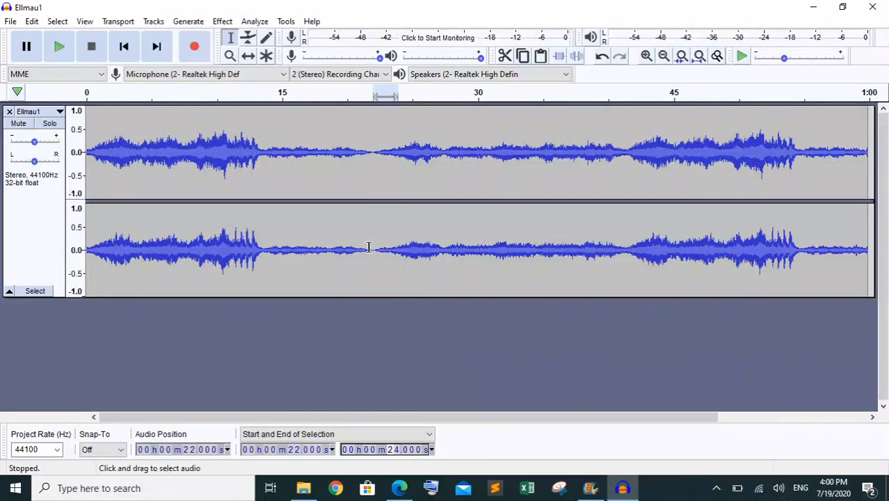
Check the required total length in Edge, return to Audacity, and cut the audio from exactly 35.000 seconds to its end
click(399, 488)
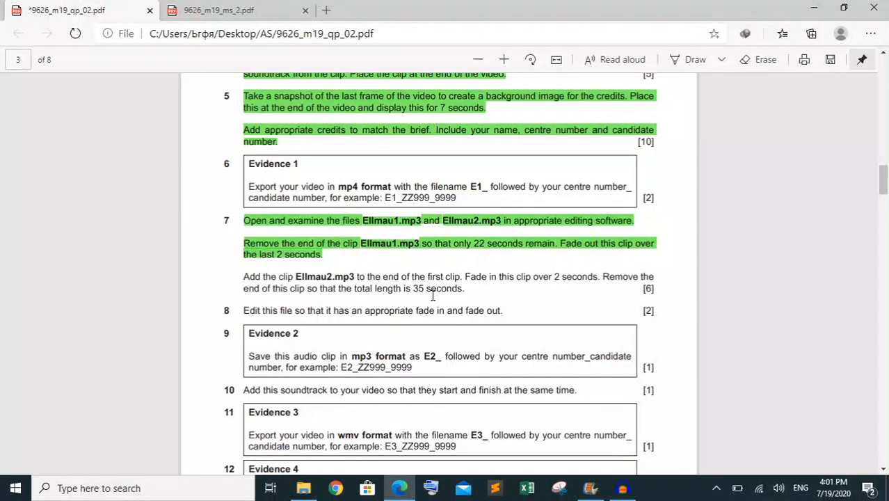
click(622, 487)
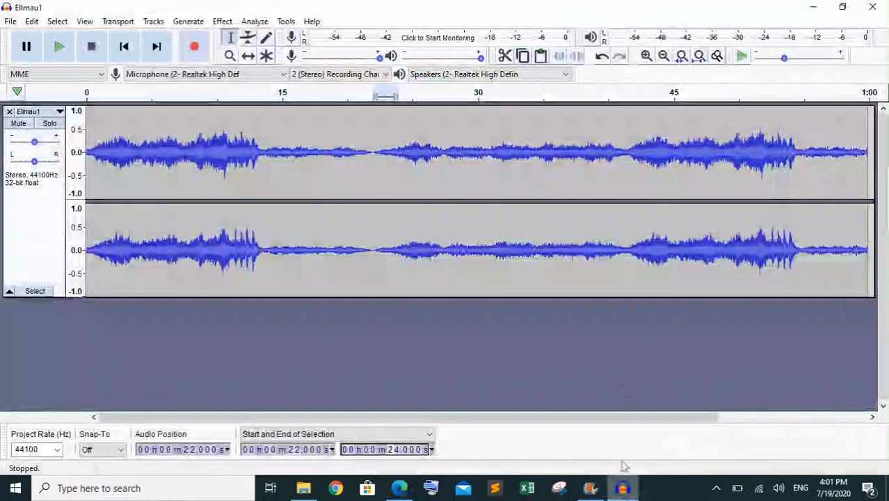
click(545, 113)
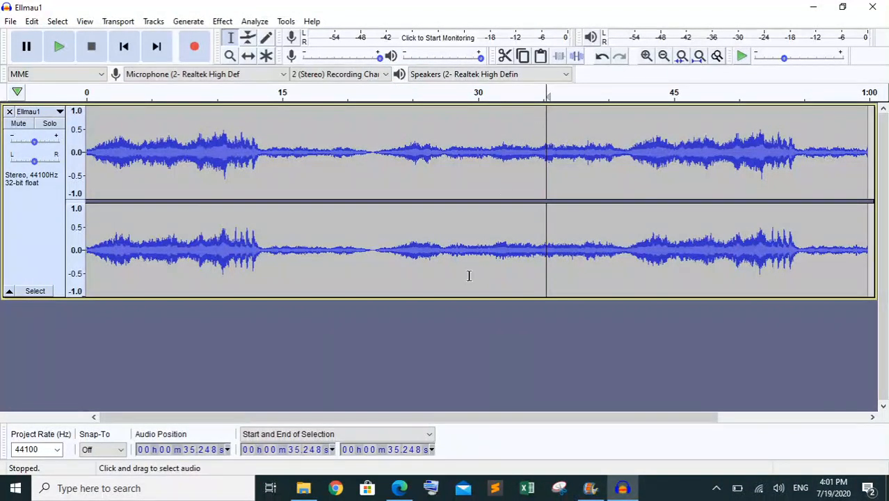
click(305, 454)
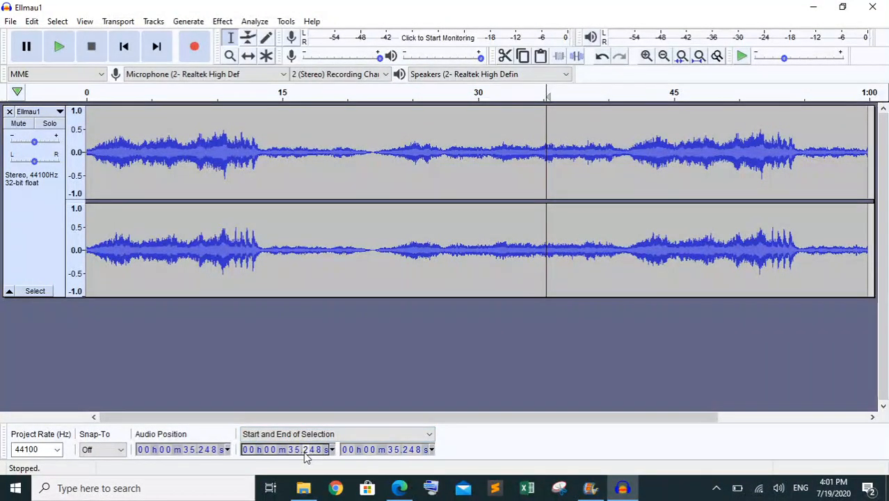
text(00)
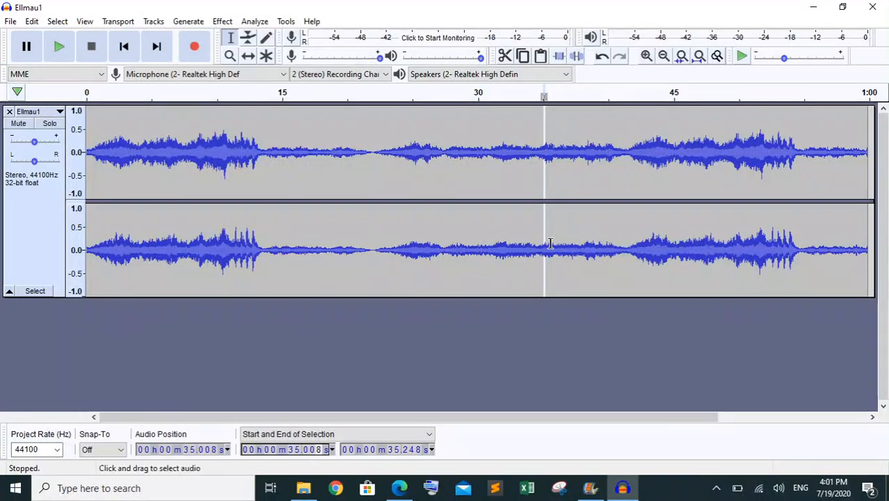
drag(534, 249, 790, 212)
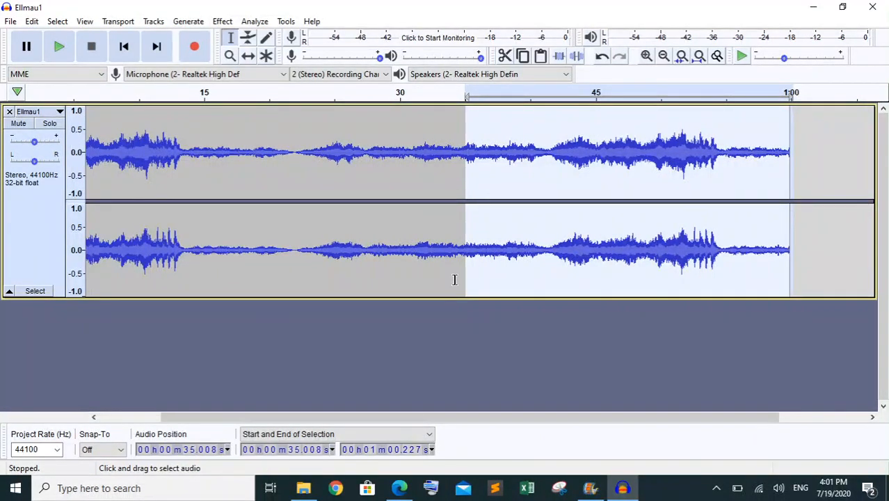
click(321, 451)
text(0)
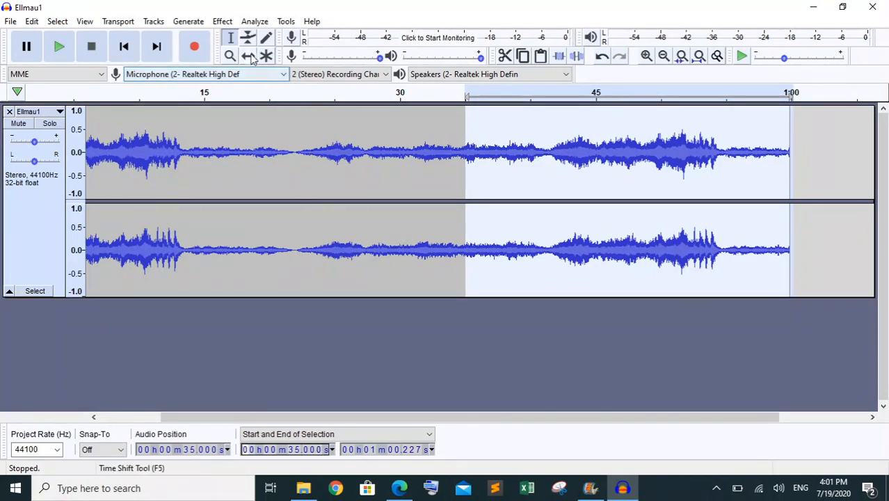
click(504, 57)
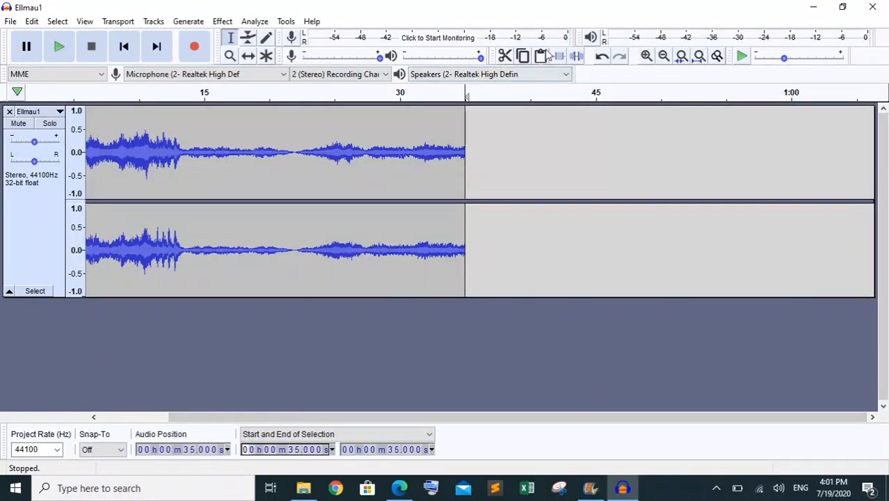
click(698, 57)
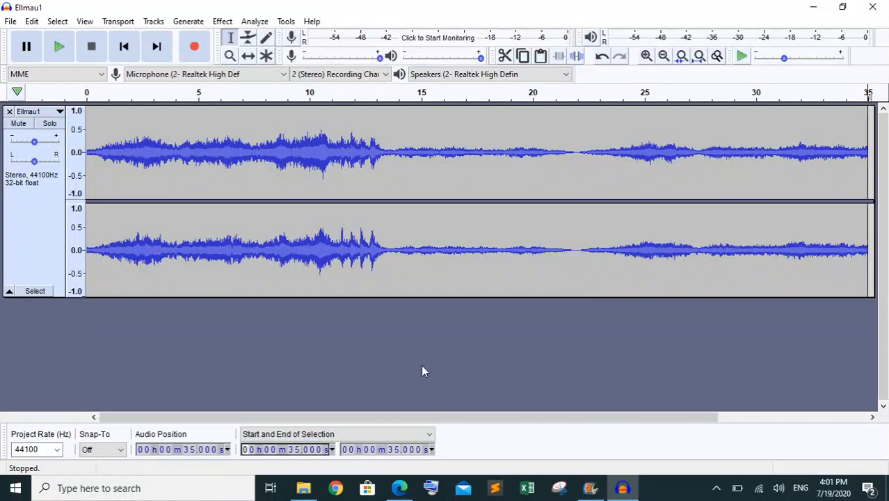
In the Edge question paper, highlight the last paragraph of question 7 in green as completed
click(406, 494)
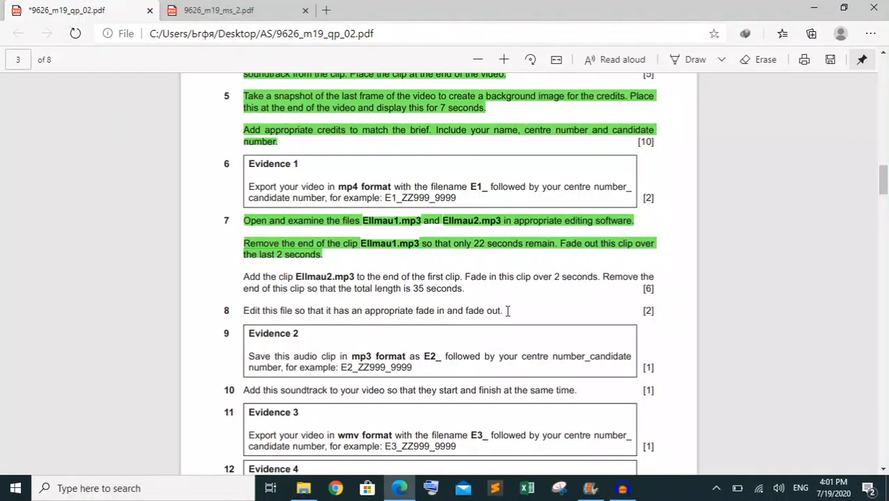
drag(467, 288, 252, 281)
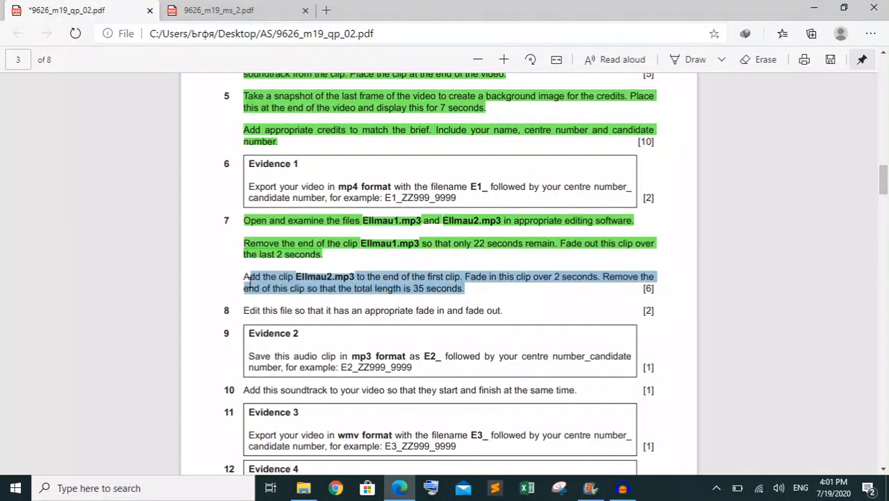
right_click(251, 281)
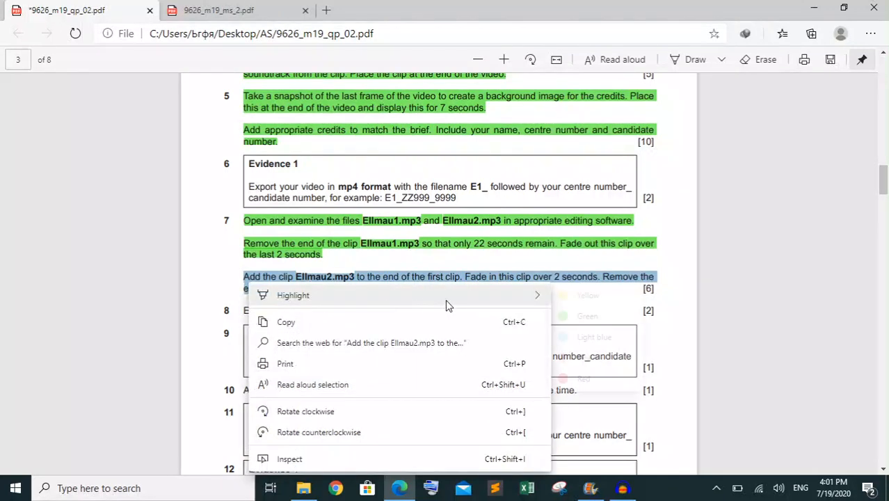
mouse_move(446, 297)
click(584, 317)
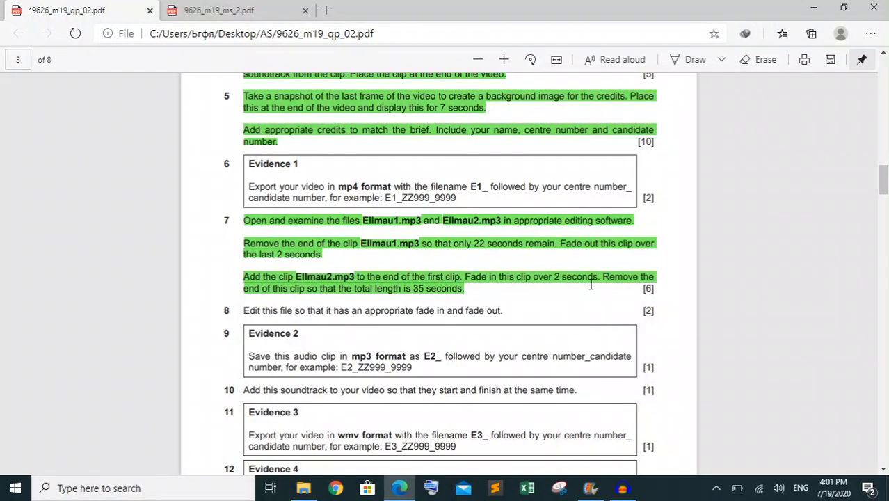
Read question 8 in the paper, switch to Audacity, and apply Fade In to the soundtrack from exactly 0.000 to 2.000 seconds
scroll(591, 283, down, 2)
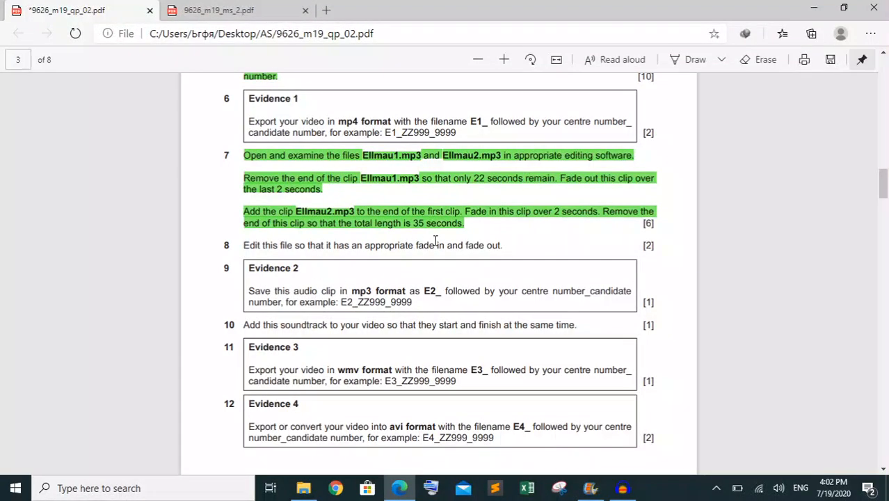
click(622, 488)
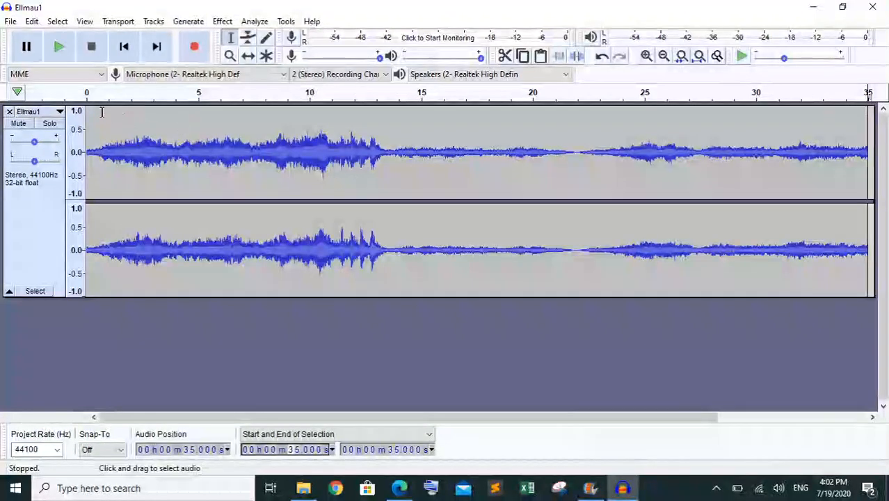
drag(87, 110, 130, 109)
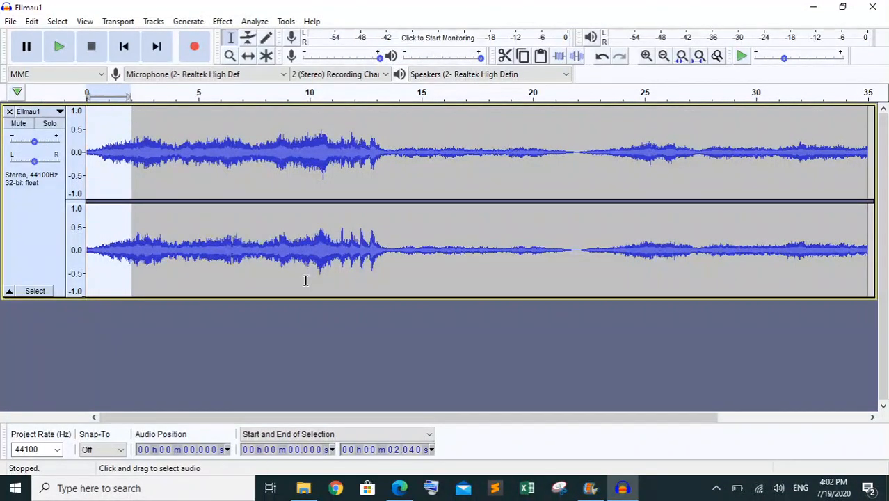
click(409, 450)
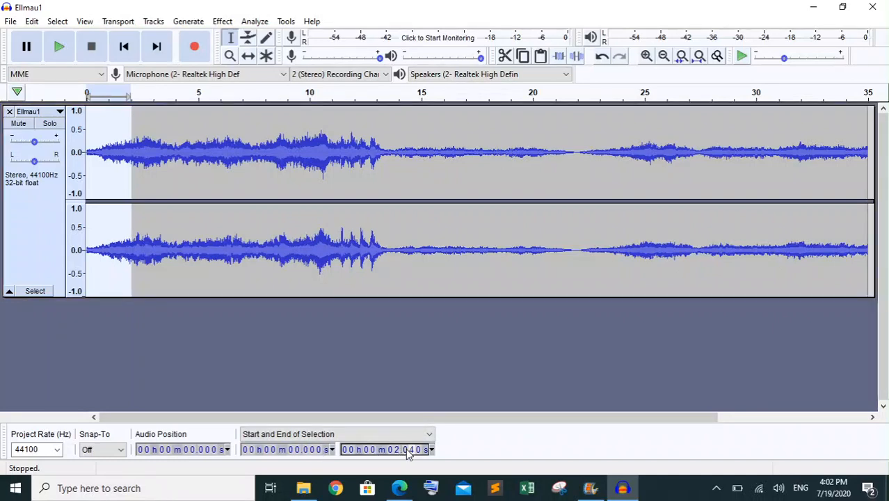
text(0)
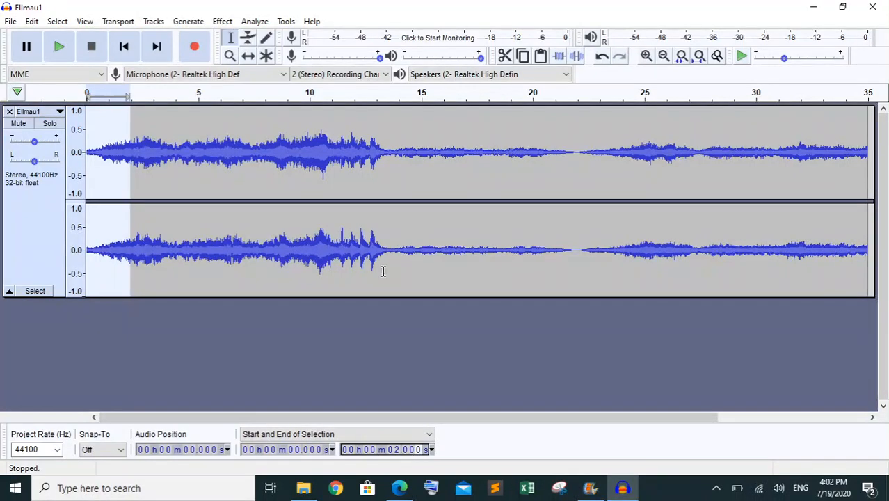
click(224, 23)
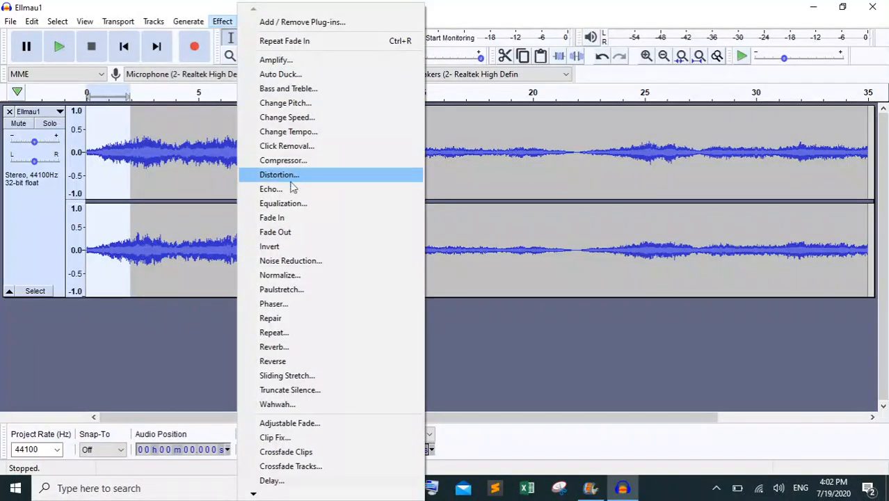
click(290, 218)
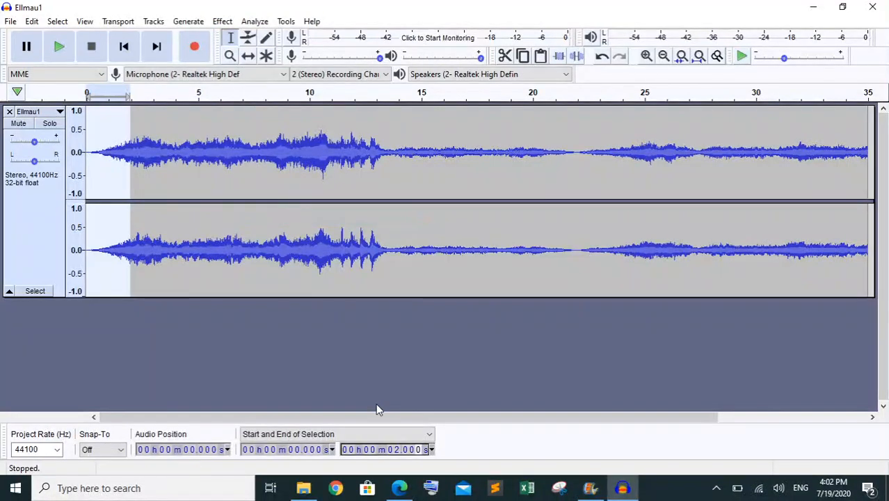
Select the end of the soundtrack from exactly 33.000 to 35.000 seconds, apply Fade Out, and fit the whole project in view
drag(394, 419, 538, 429)
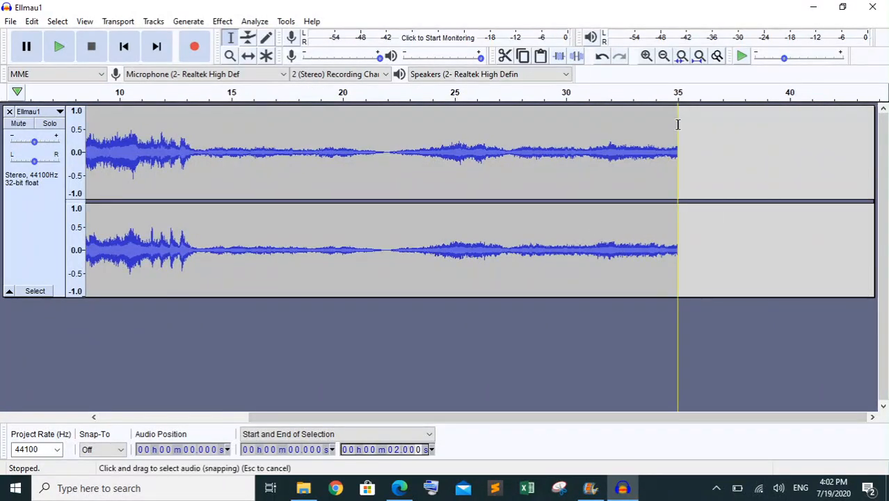
drag(677, 123, 632, 124)
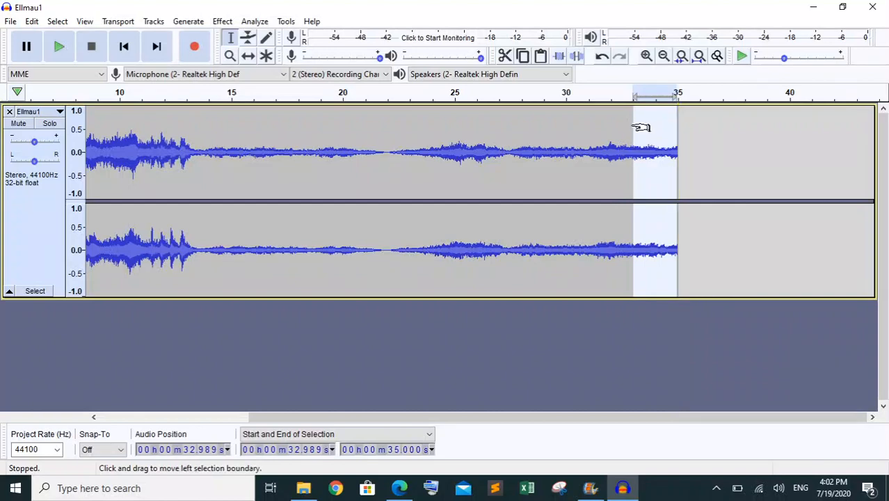
click(299, 450)
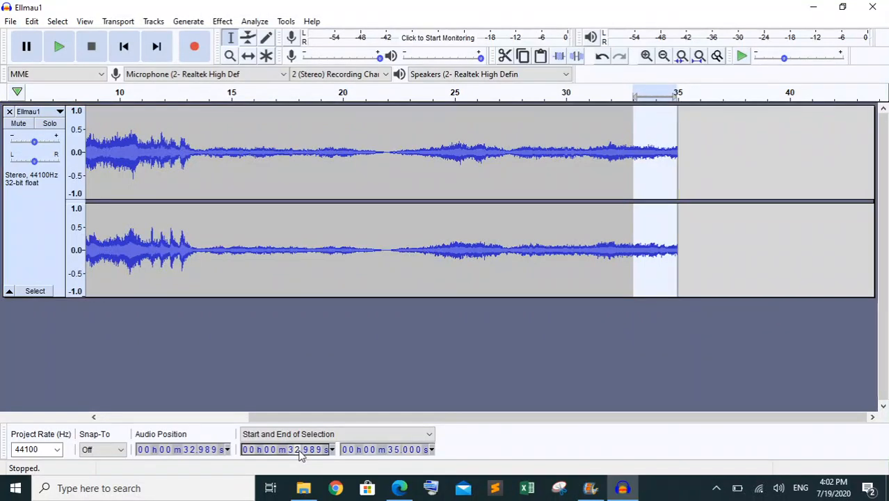
text(3.)
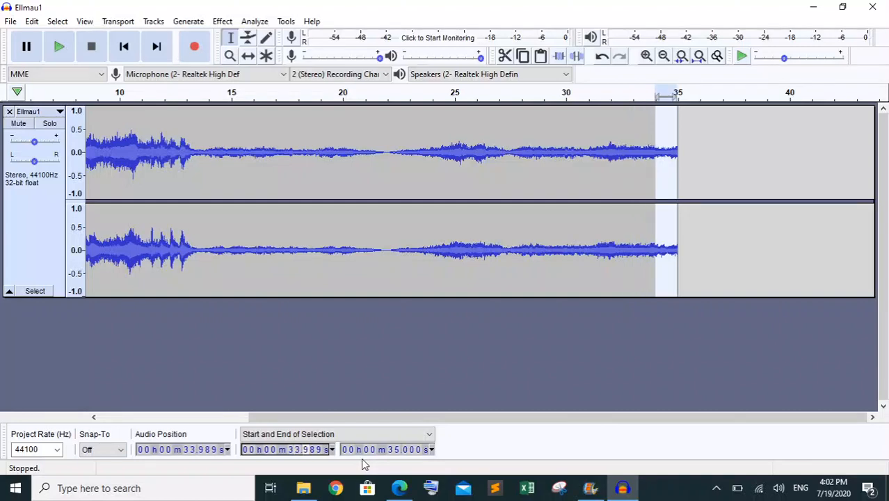
text(000)
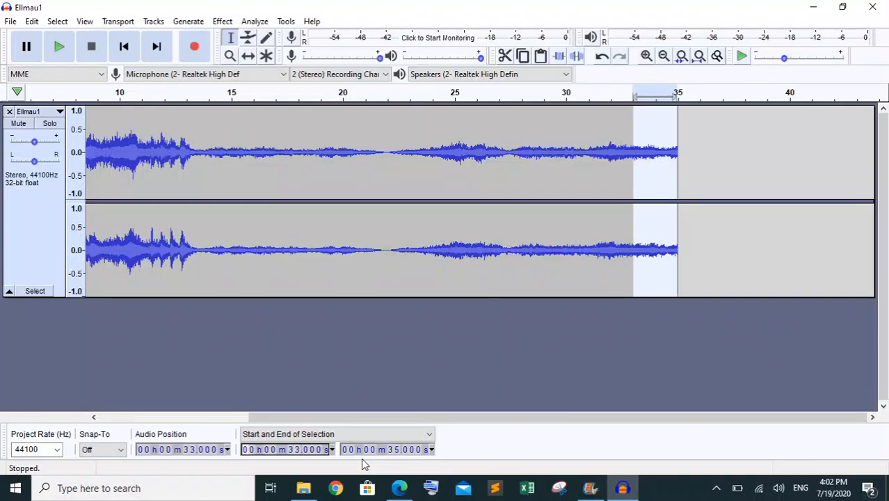
click(221, 21)
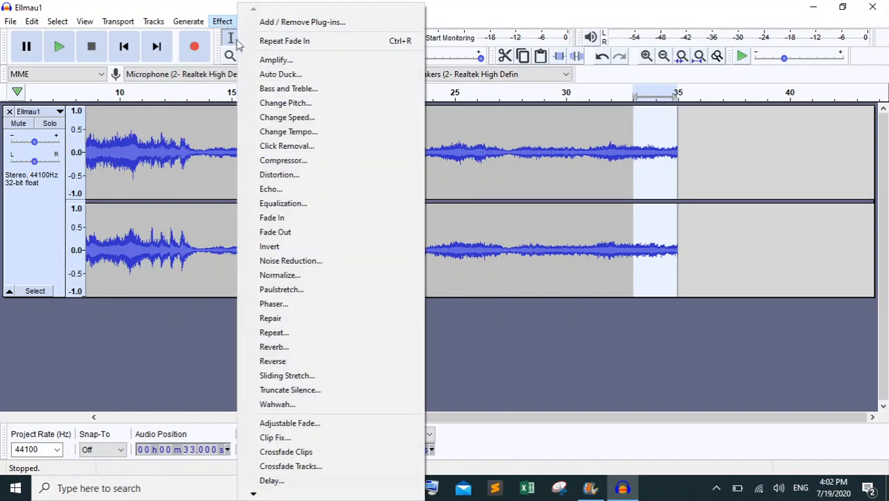
click(292, 238)
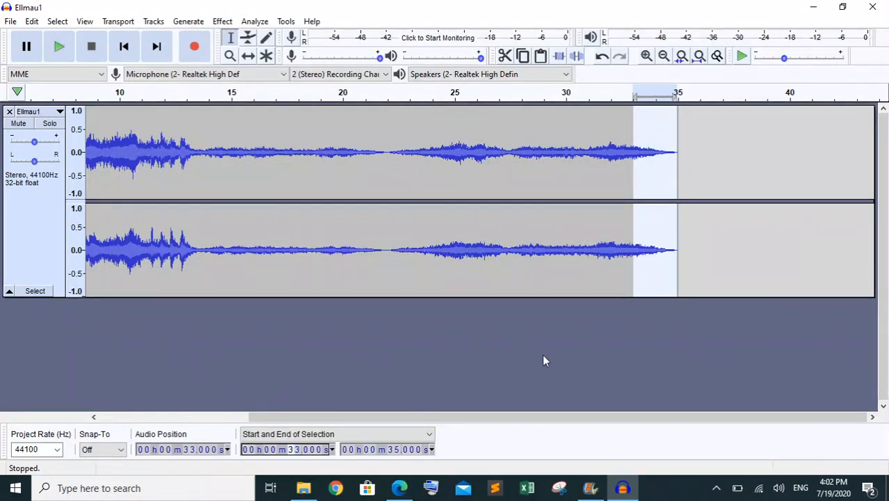
drag(561, 417, 483, 417)
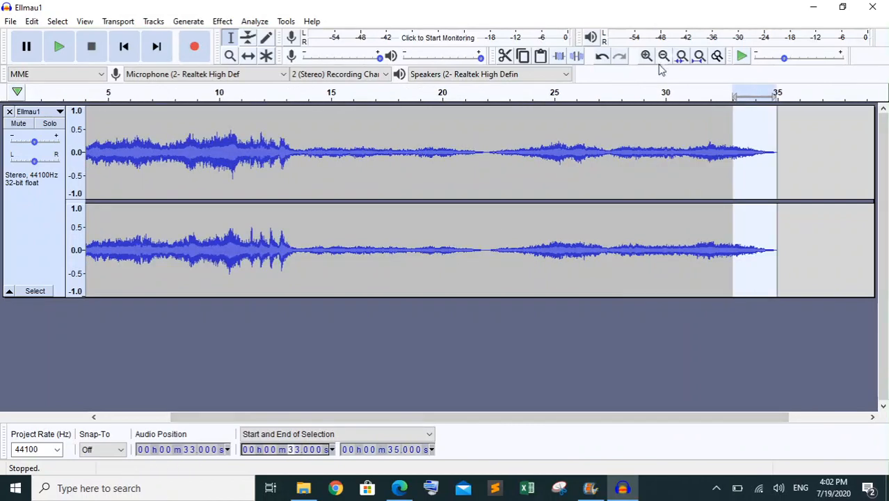
click(699, 56)
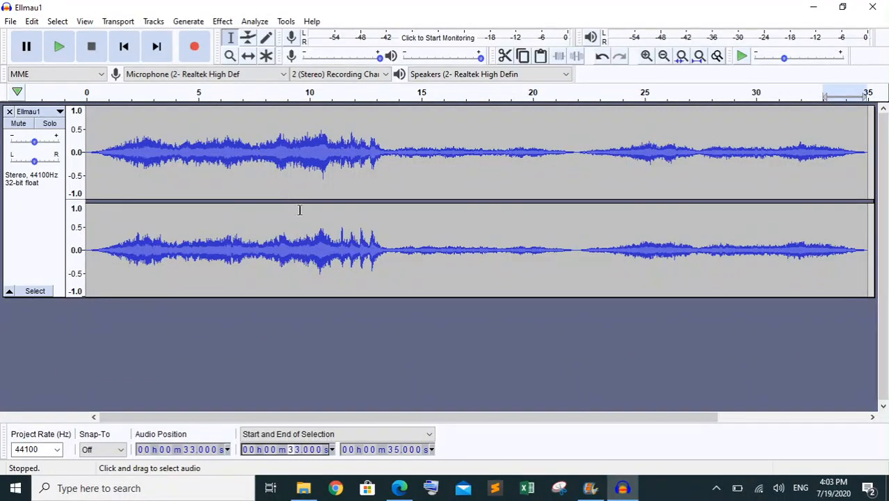
Switch to the question paper in Edge and highlight the question 8 sentence in green as completed
mouse_move(408, 495)
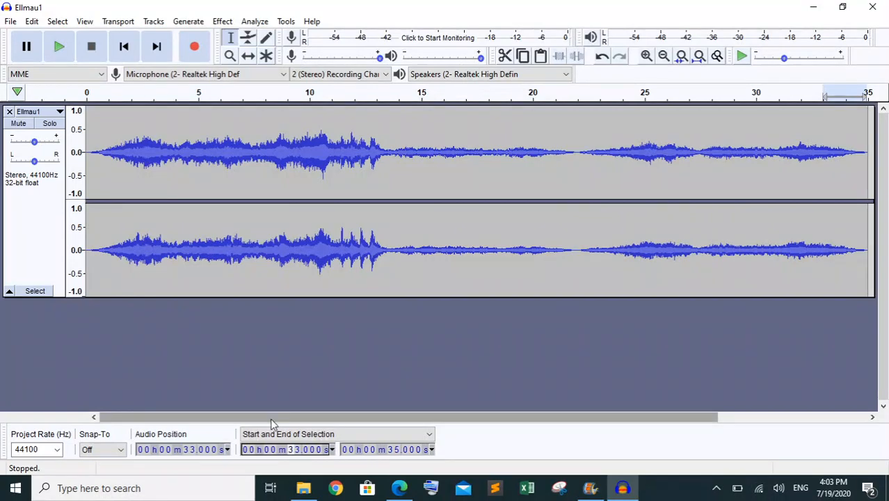
mouse_move(269, 418)
mouse_down()
mouse_move(415, 424)
mouse_move(255, 417)
mouse_up()
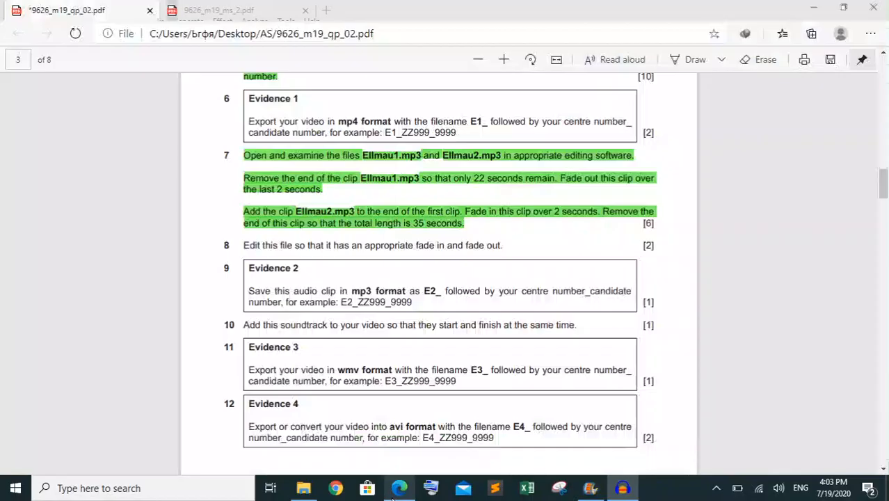
click(399, 487)
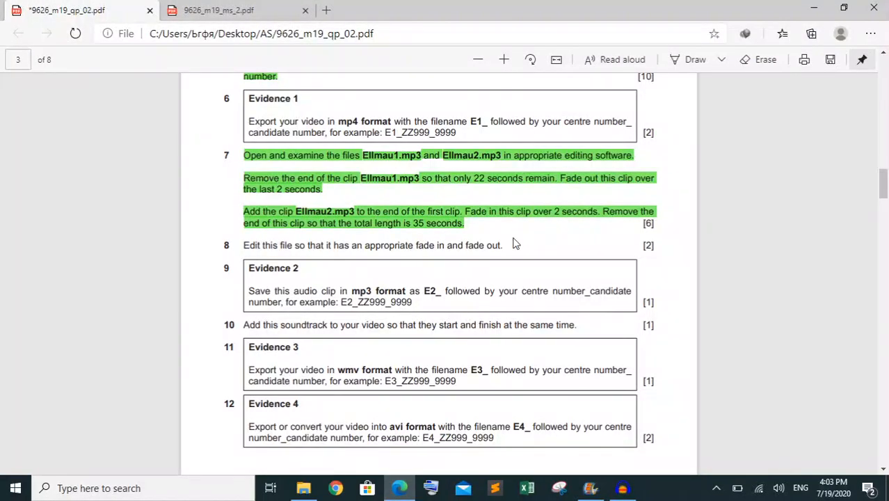
drag(502, 247, 251, 247)
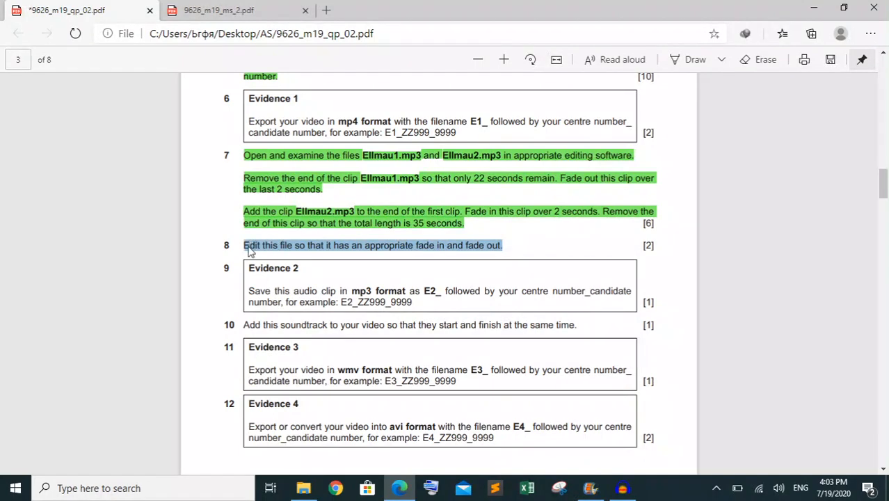
right_click(250, 251)
mouse_move(433, 258)
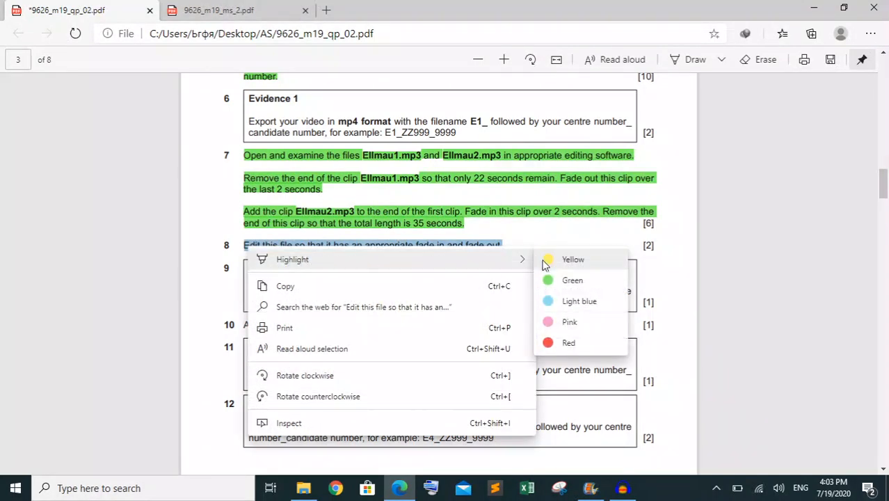
click(561, 279)
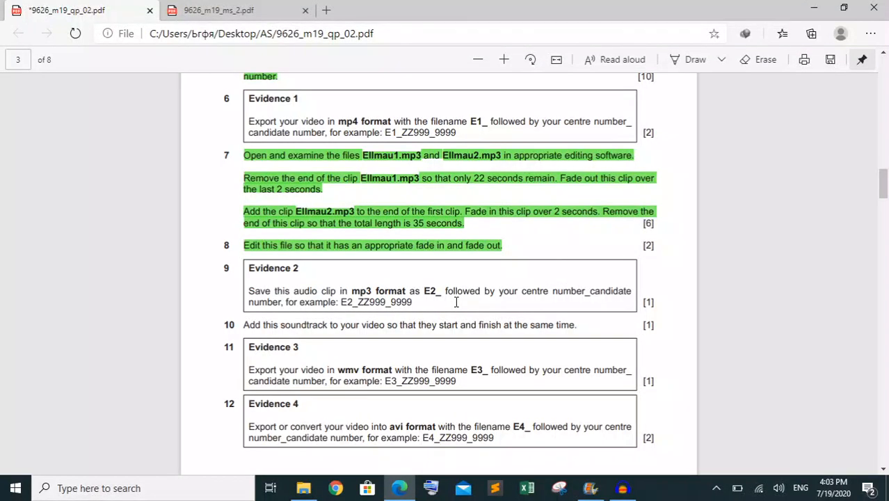
click(590, 488)
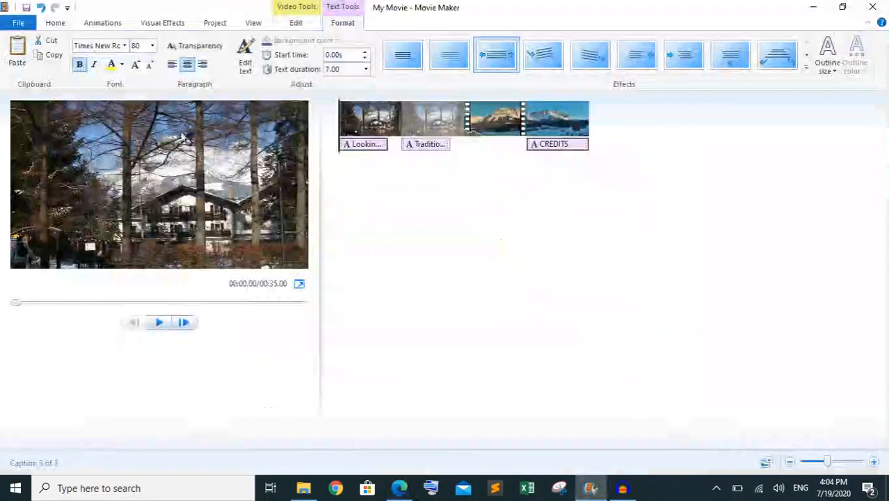
click(17, 23)
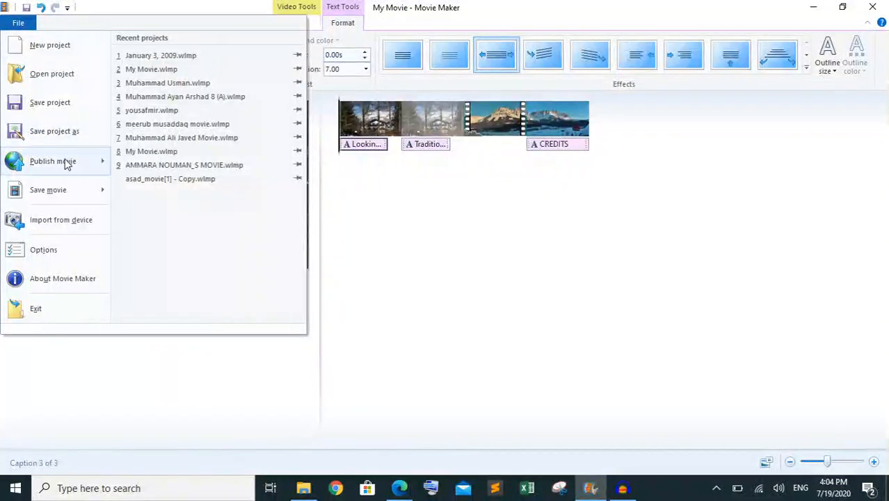
mouse_move(66, 195)
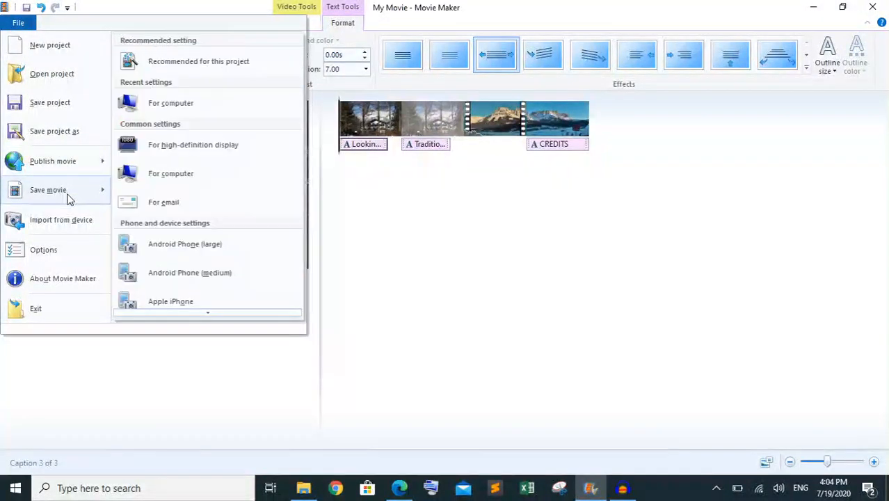
click(190, 62)
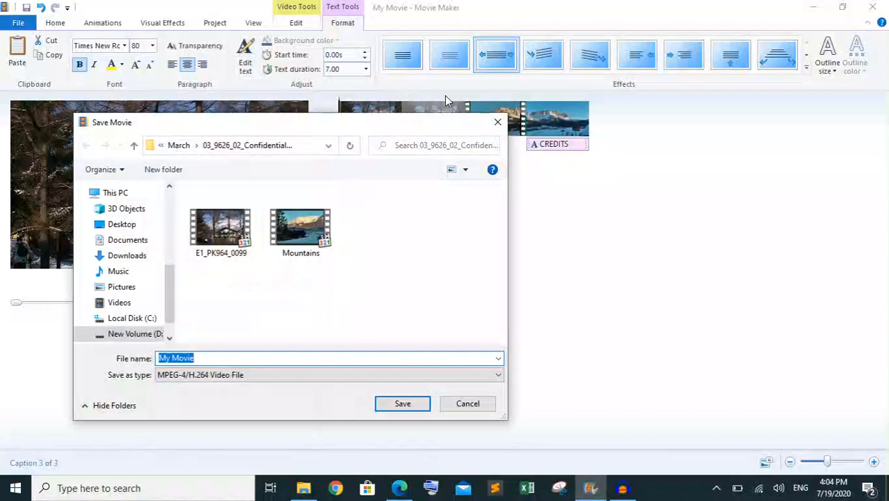
click(498, 122)
Switch to Audacity, start an MP3 export of the soundtrack, and check the question 9 filename format in Edge before returning to the export
click(622, 488)
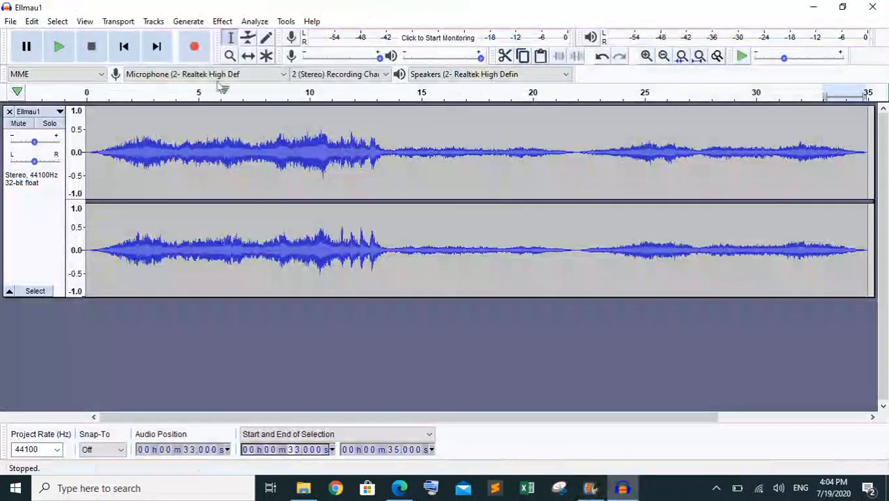
click(10, 21)
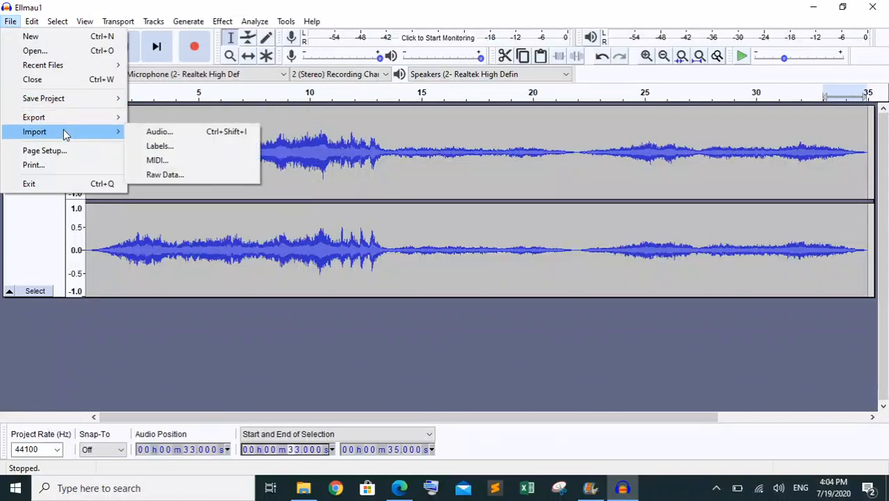
mouse_move(109, 118)
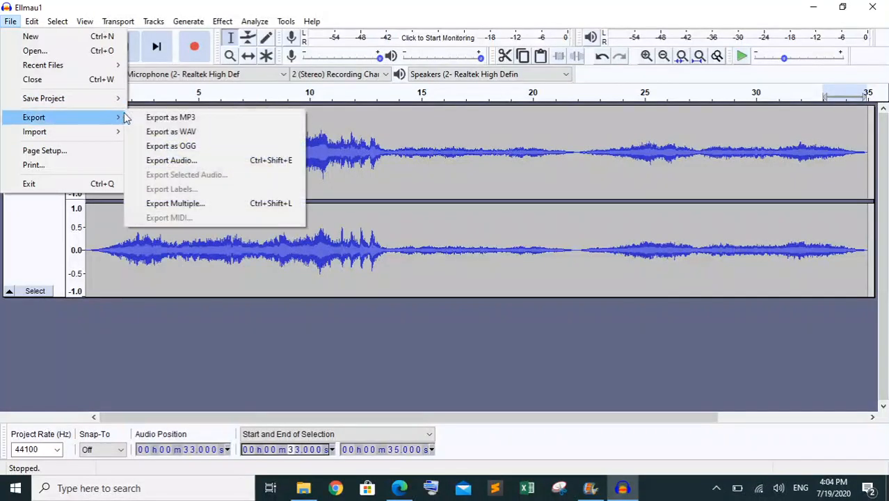
click(174, 116)
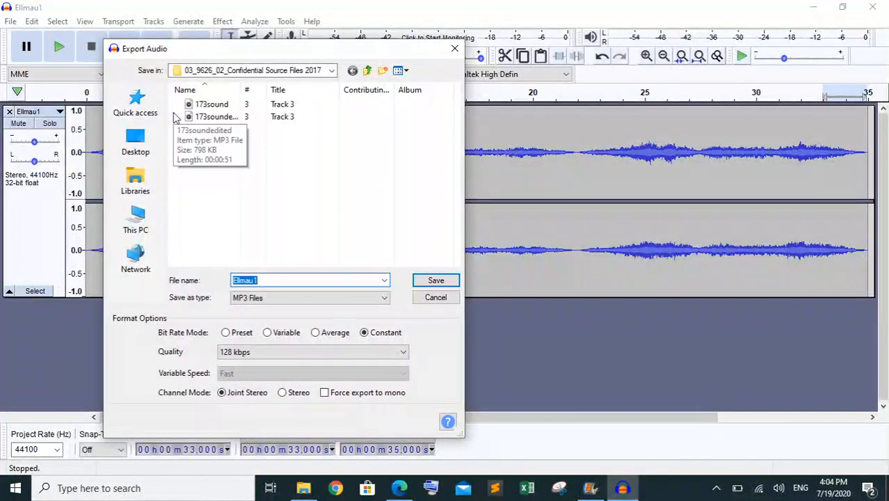
click(415, 490)
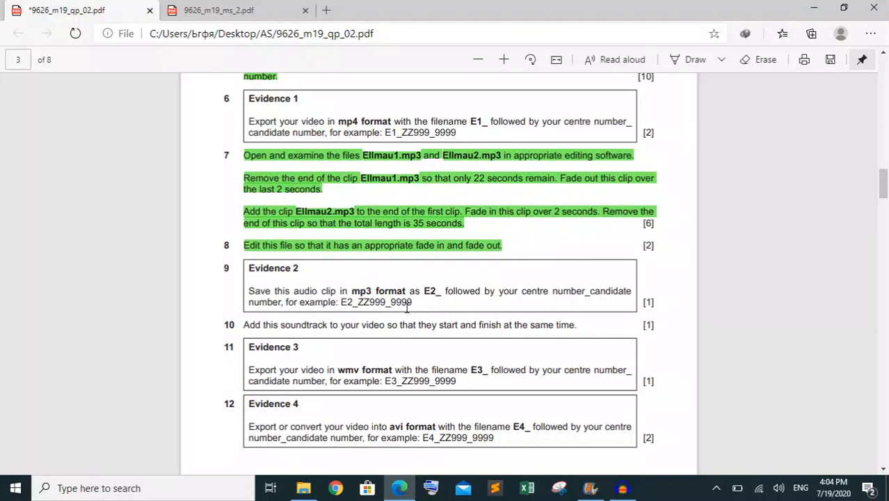
click(621, 490)
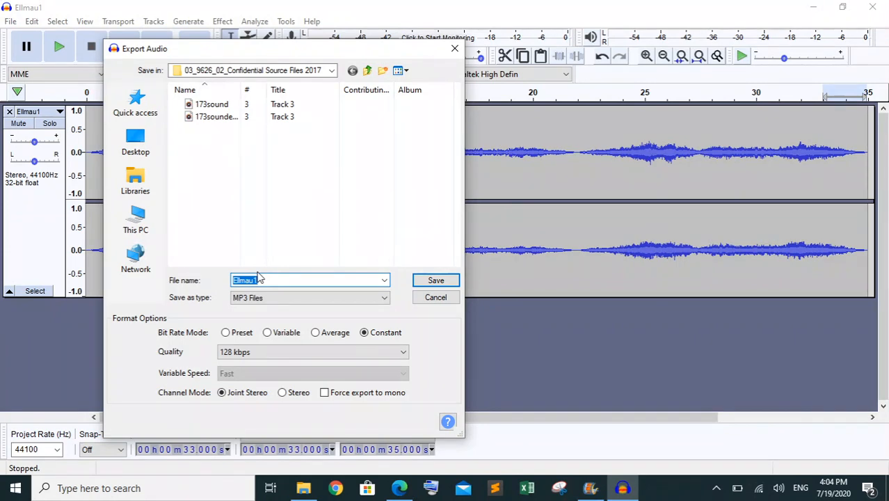
text(e)
key(BackSpace)
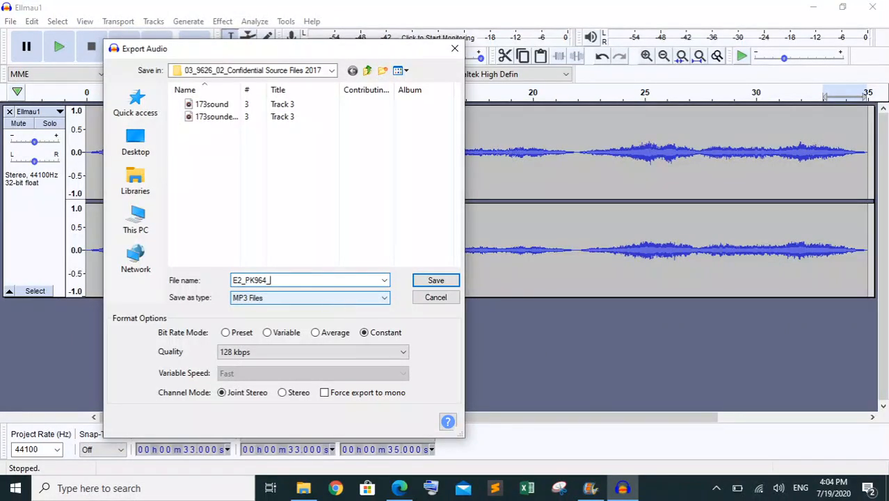
Export the MP3 to the Past Paper > 2019 > March > 03_9626_02_Confidential Source Files 2019 folder, accepting the metadata tags as they are
click(332, 71)
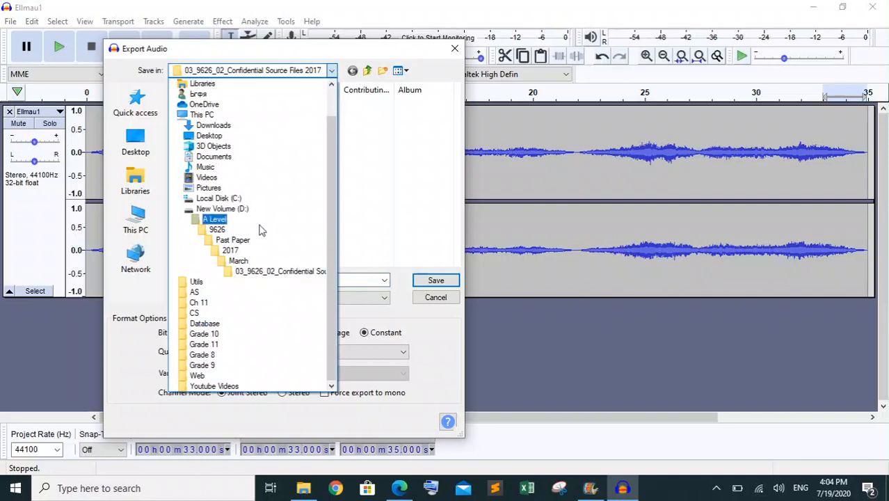
click(237, 240)
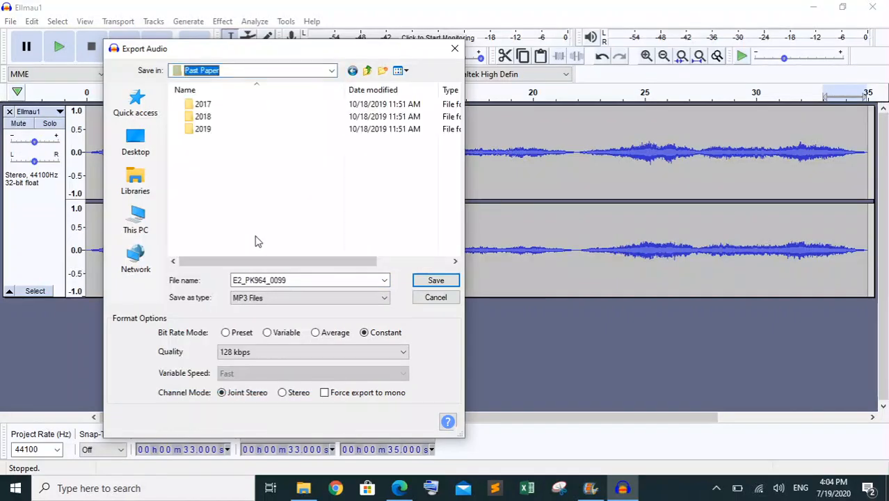
double_click(215, 137)
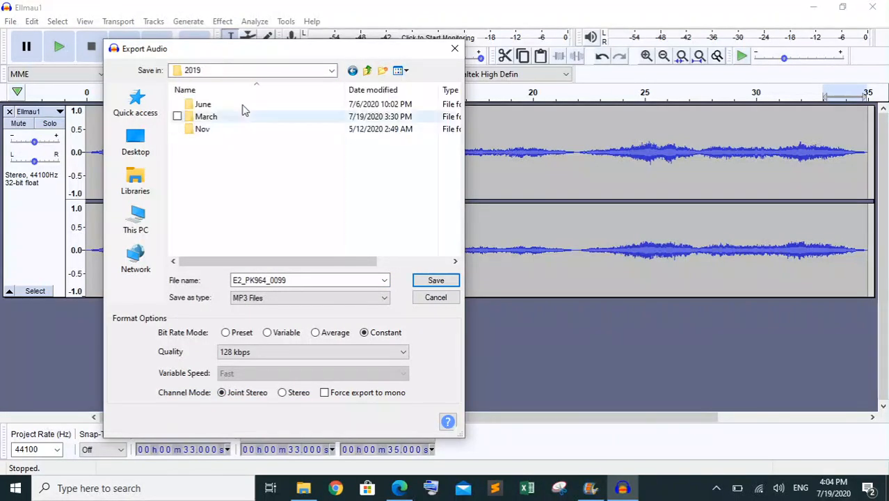
double_click(243, 118)
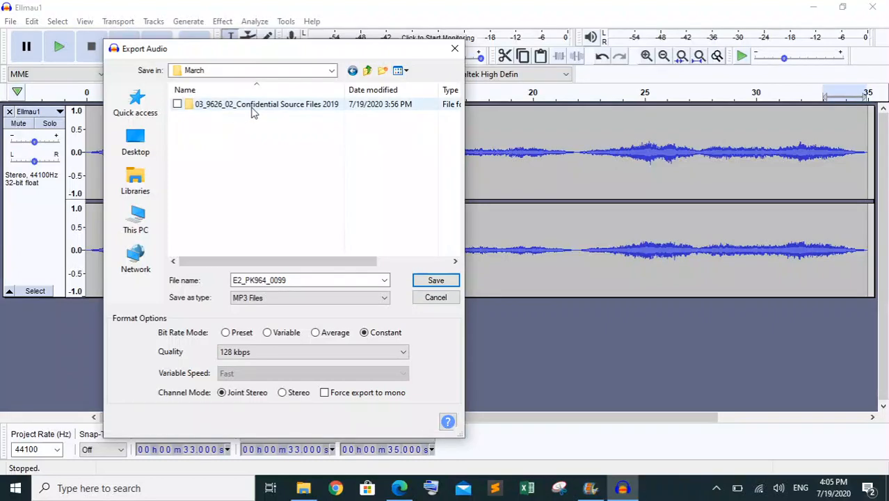
click(255, 110)
click(254, 109)
click(255, 108)
click(264, 148)
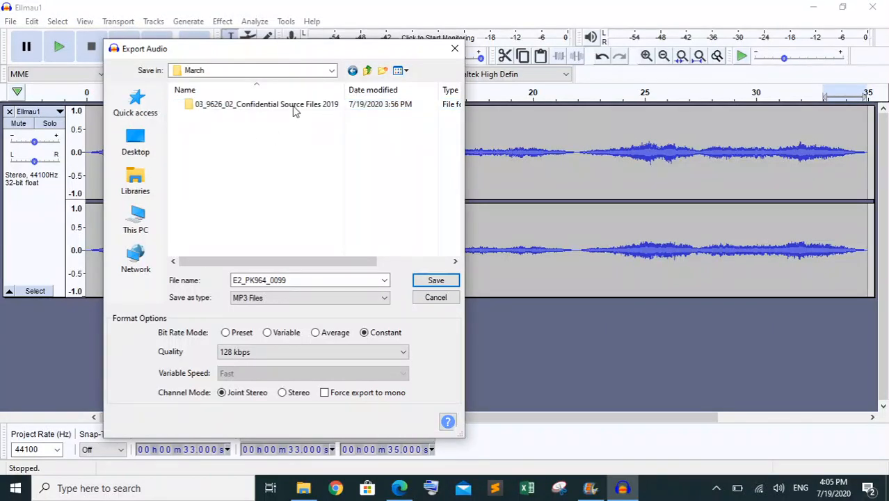
click(300, 108)
double_click(300, 107)
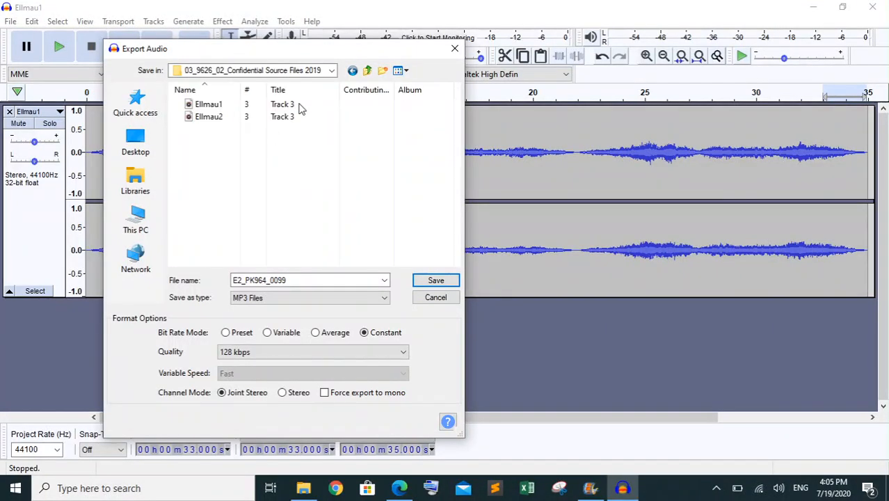
click(436, 282)
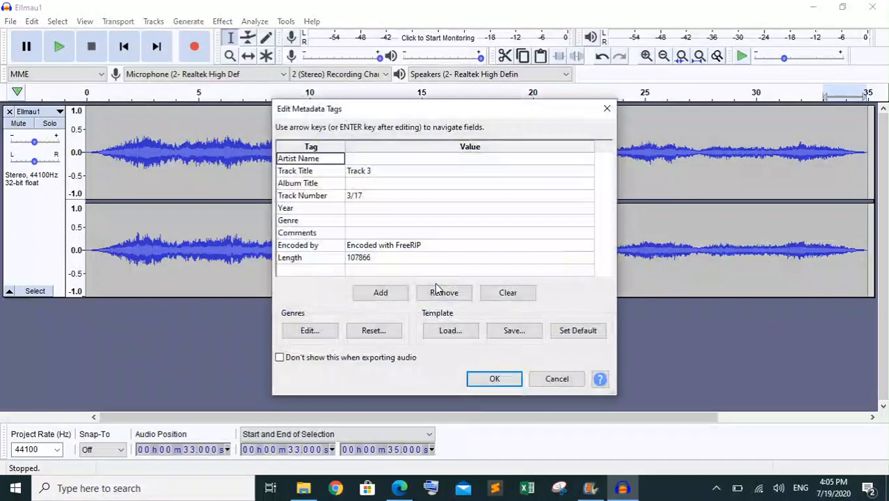
click(499, 380)
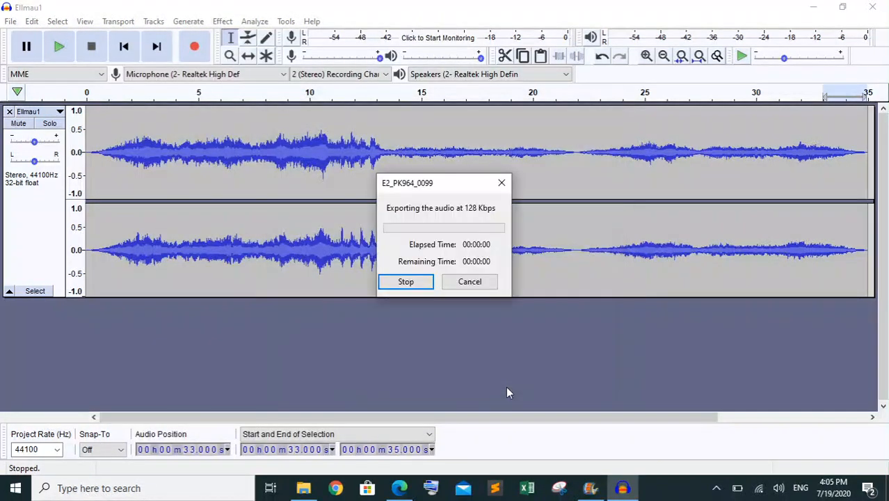
Switch to the question paper in Edge and highlight the question 9 heading "Evidence 2" in green as completed
click(399, 488)
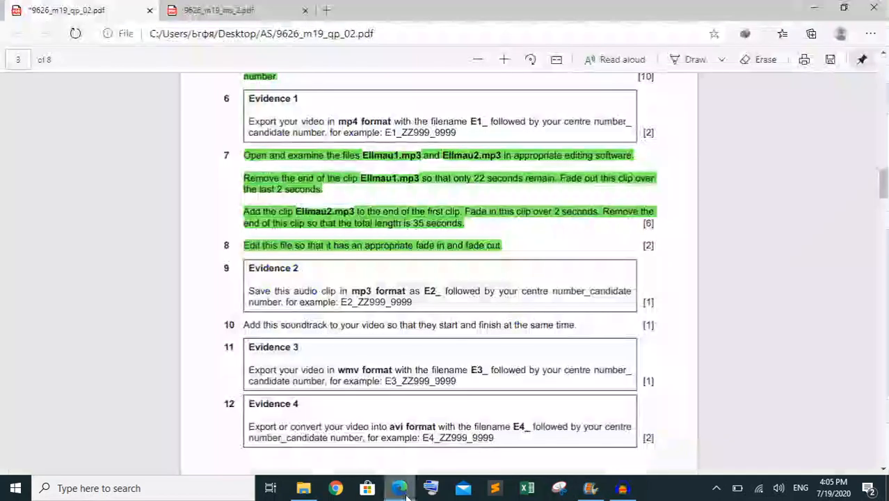
scroll(414, 374, down, 3)
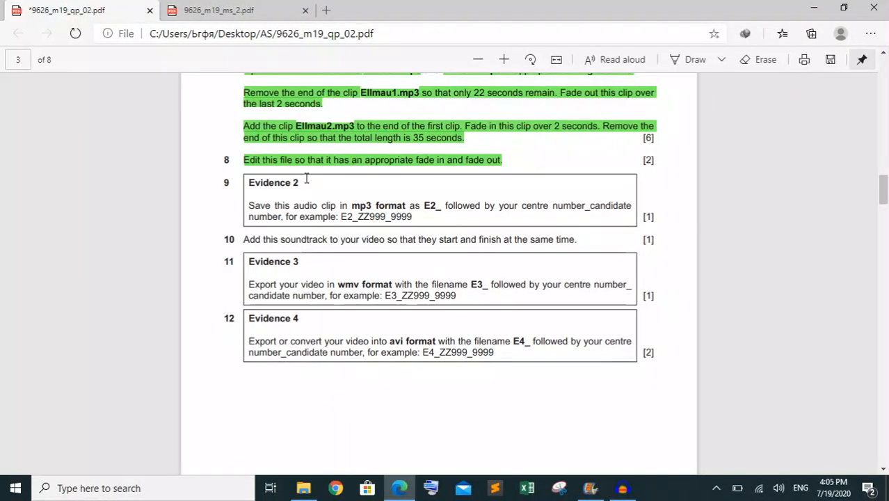
drag(305, 178, 249, 182)
right_click(252, 183)
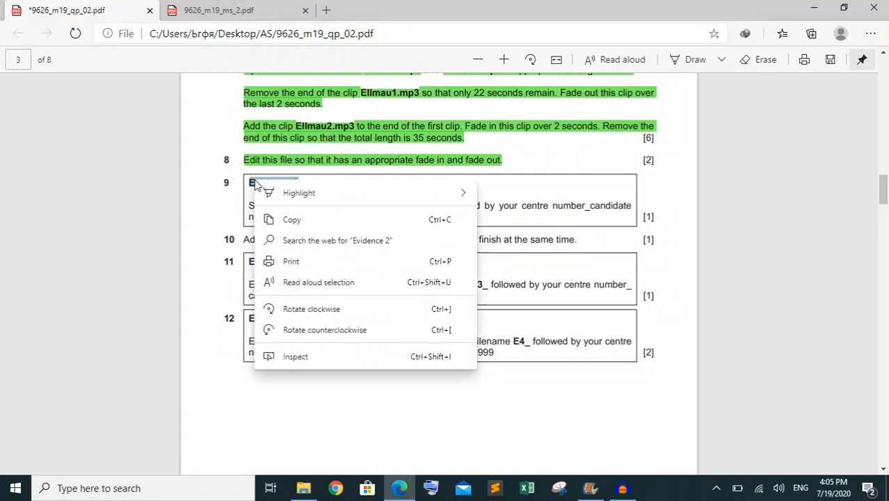
mouse_move(393, 192)
click(494, 210)
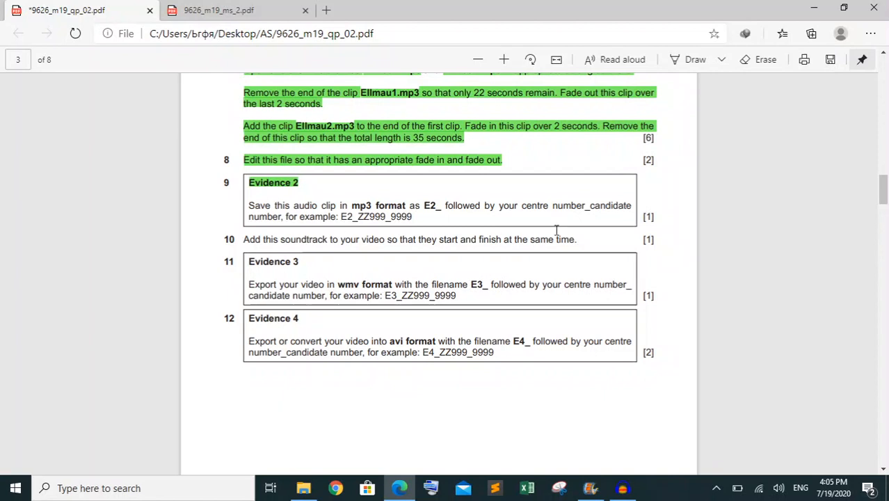
Select the question 10 sentence in the paper, switch to Movie Maker, and start adding music from the PC
drag(581, 242, 244, 239)
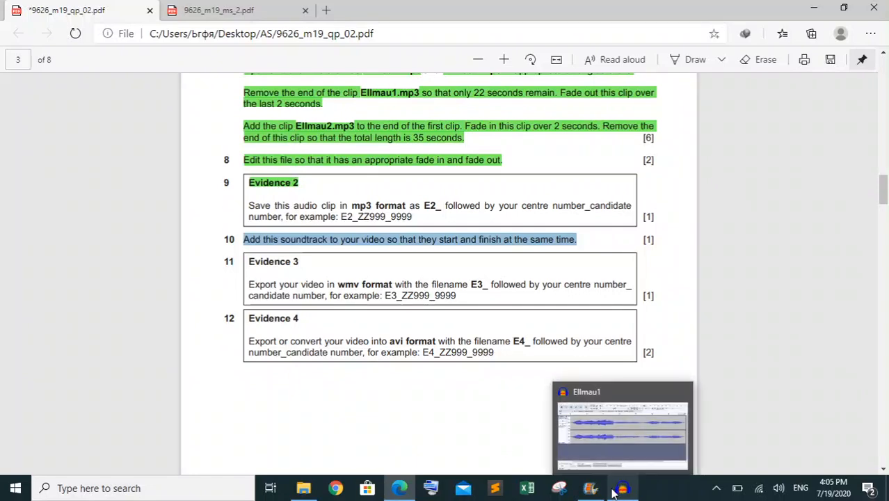
click(589, 488)
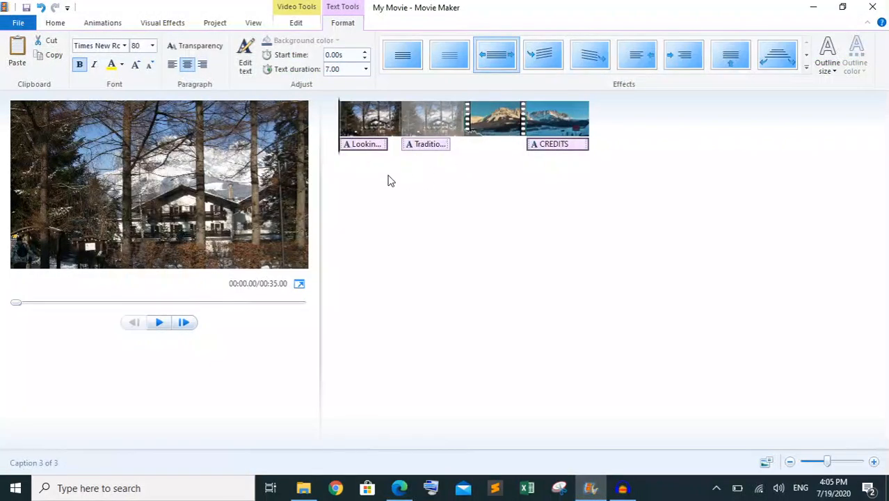
click(55, 23)
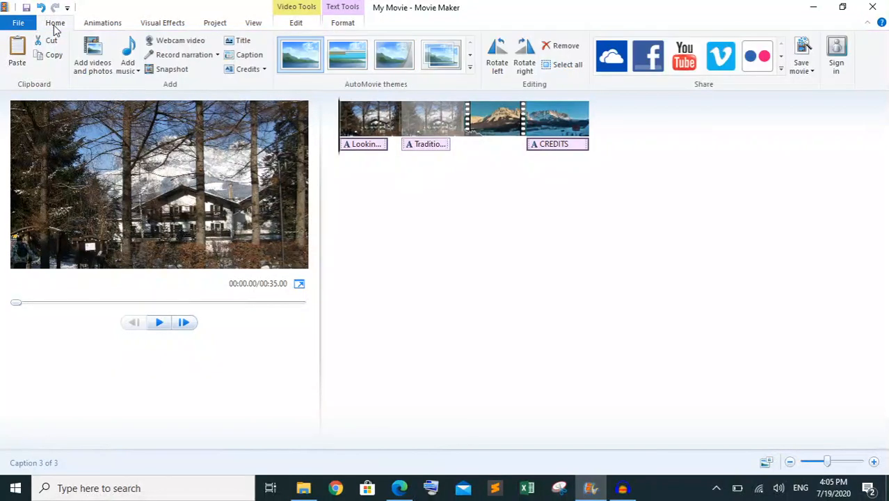
click(134, 70)
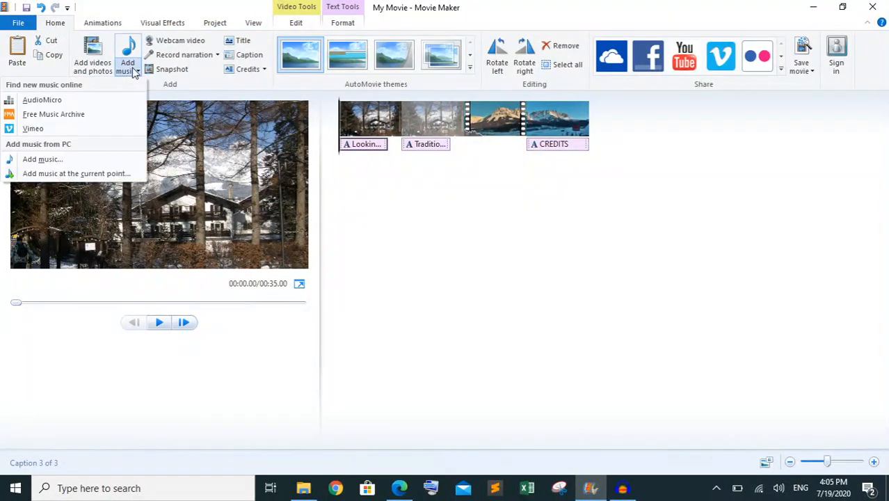
click(85, 164)
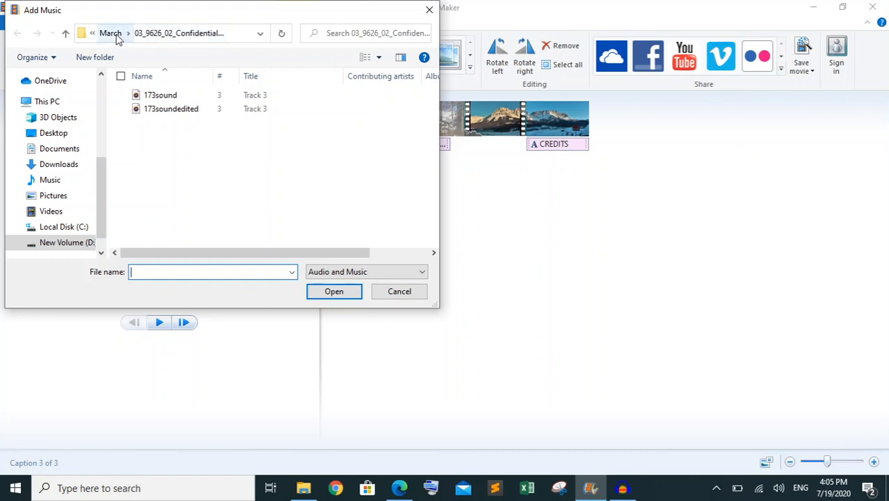
click(259, 33)
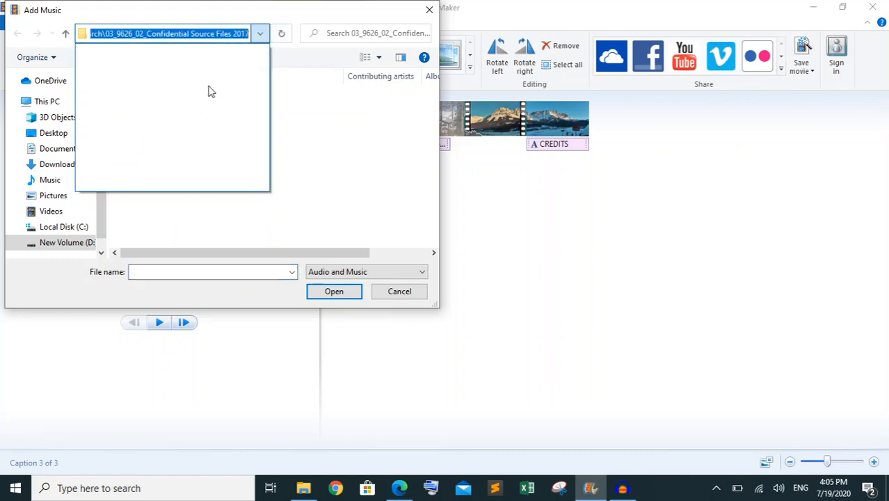
click(259, 33)
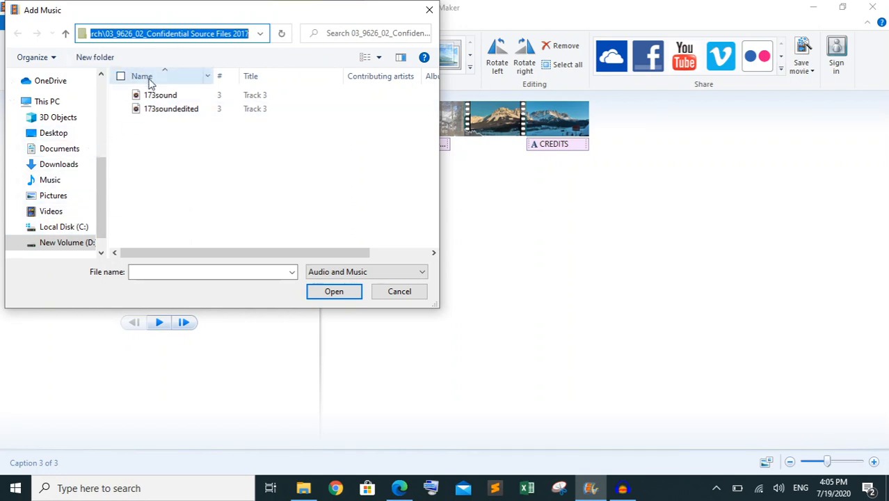
click(49, 247)
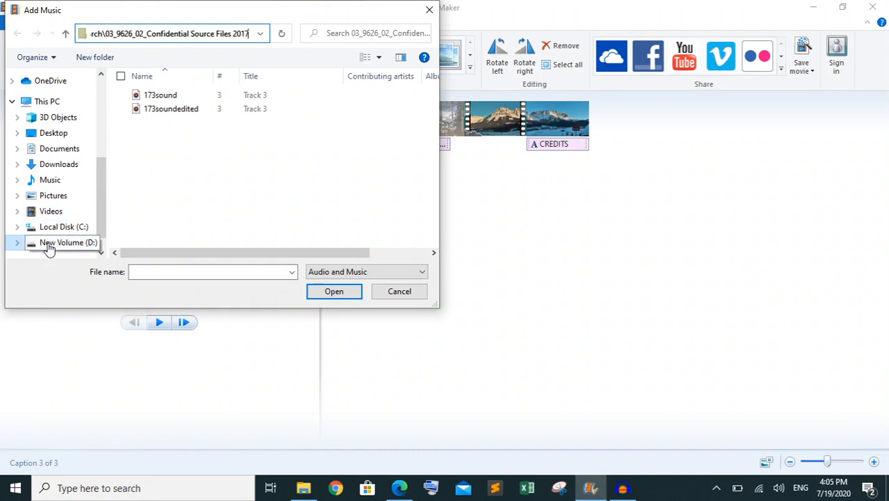
double_click(162, 109)
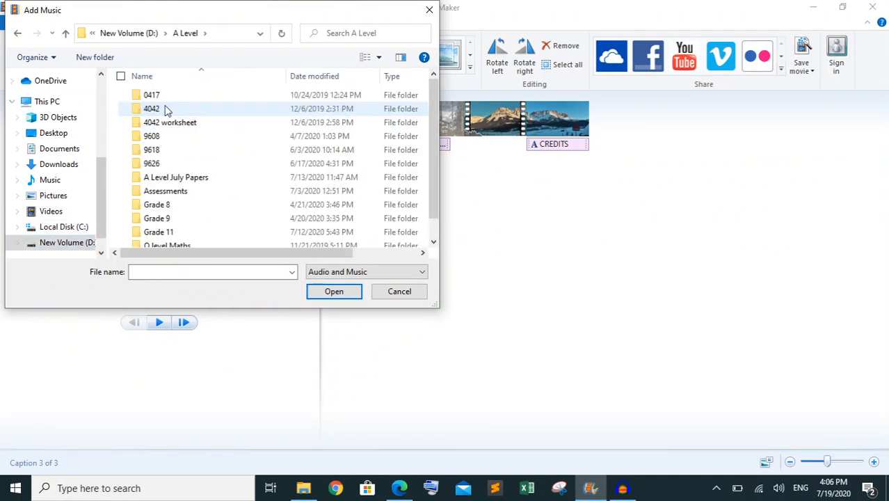
double_click(184, 165)
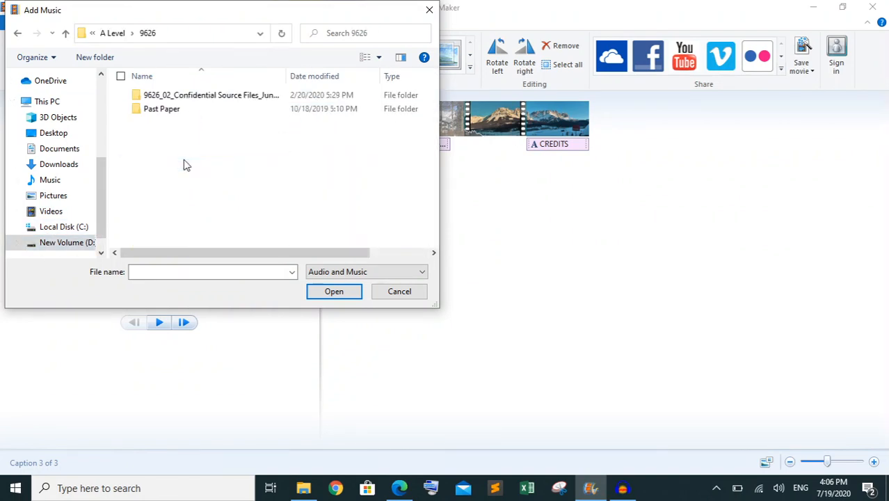
double_click(198, 119)
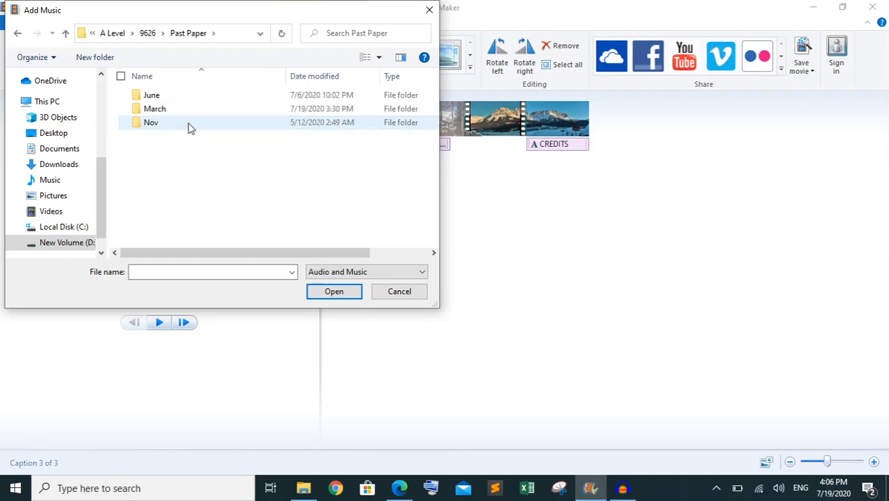
double_click(189, 109)
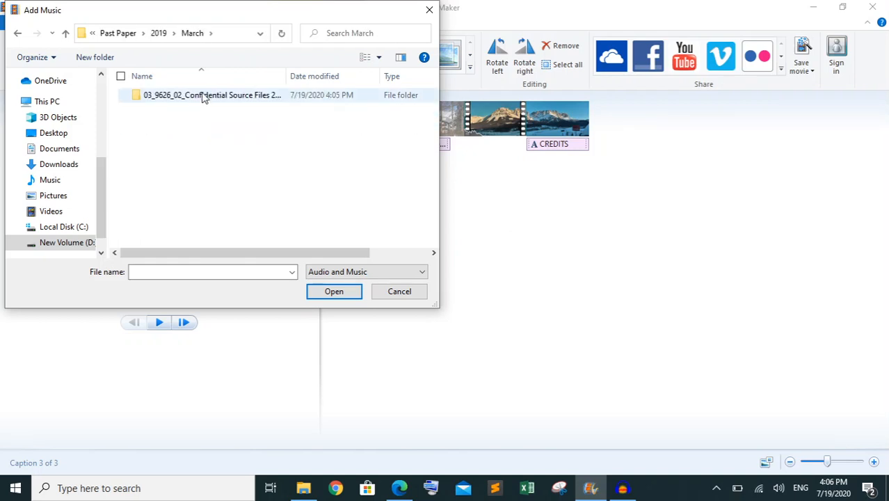
double_click(202, 95)
click(196, 99)
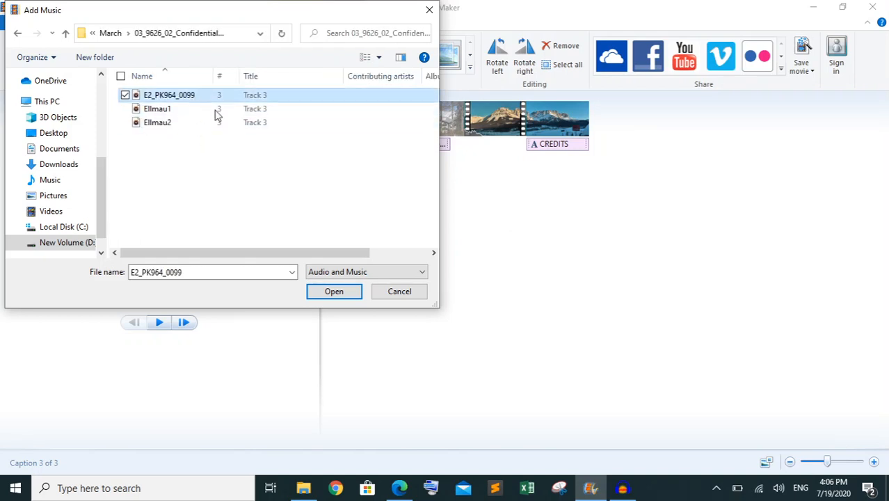
click(344, 293)
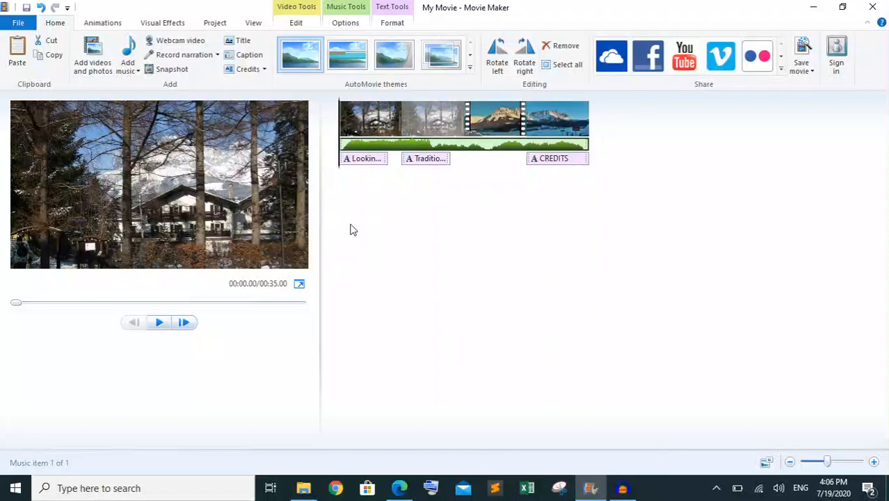
Switch to the question paper in Edge and highlight the selected question 10 sentence in green as completed
click(398, 489)
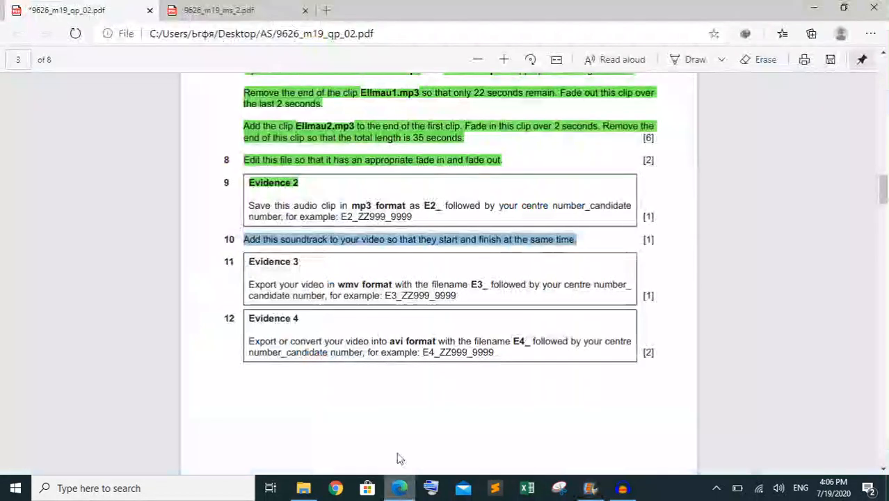
right_click(441, 239)
mouse_move(526, 251)
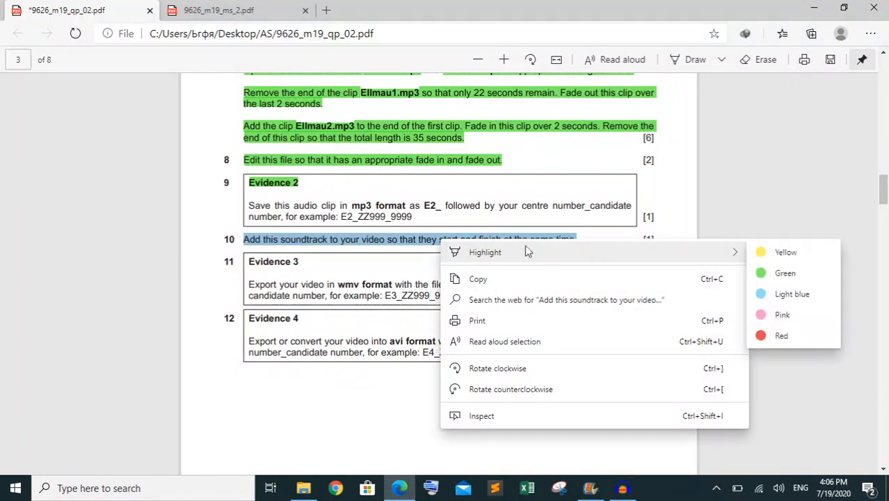
click(764, 273)
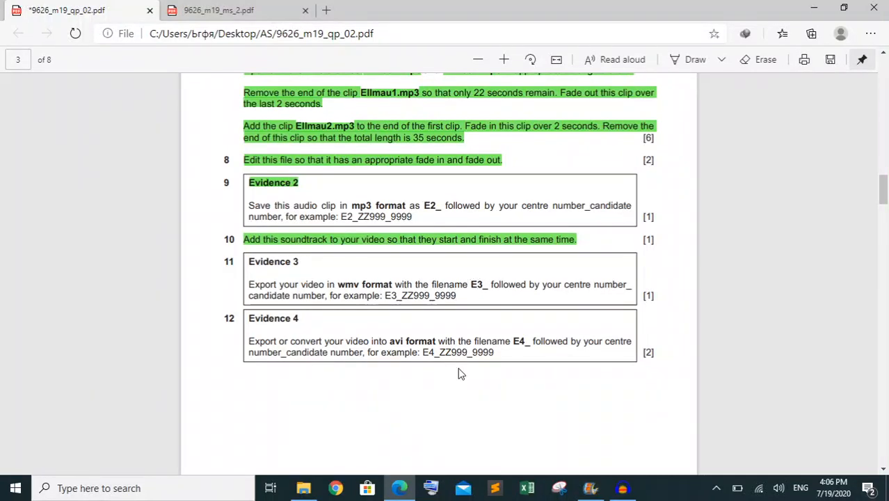
Switch to Movie Maker and start saving the movie with the recommended project settings as a Windows Media Video File
click(590, 488)
click(23, 24)
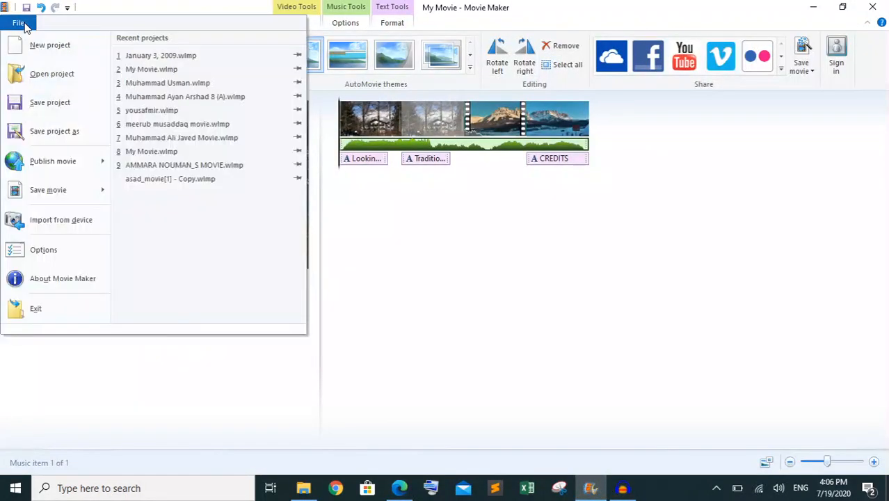
mouse_move(81, 190)
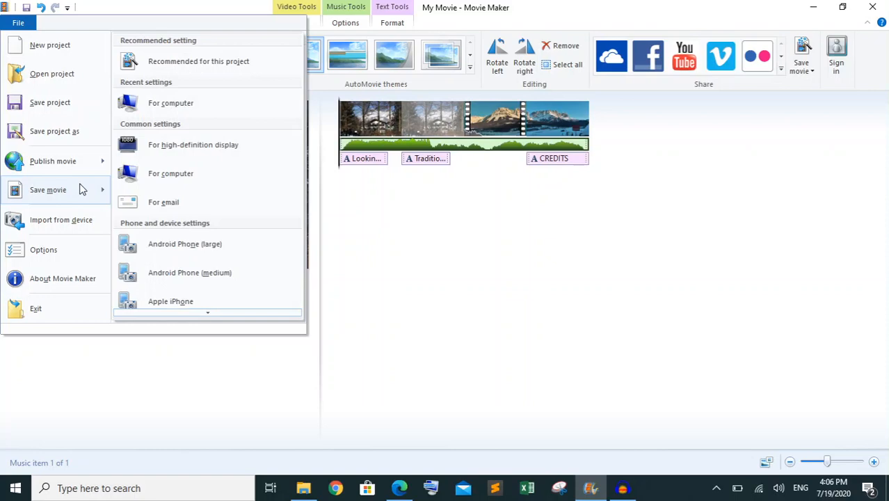
click(189, 65)
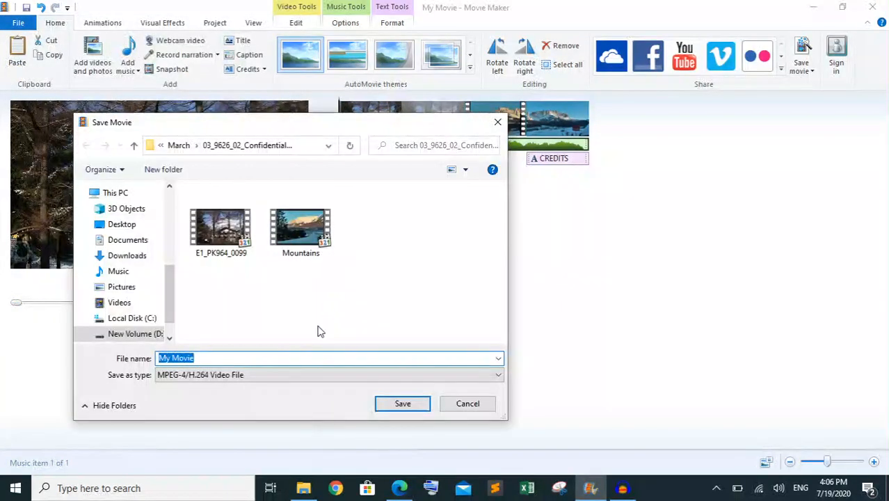
click(260, 377)
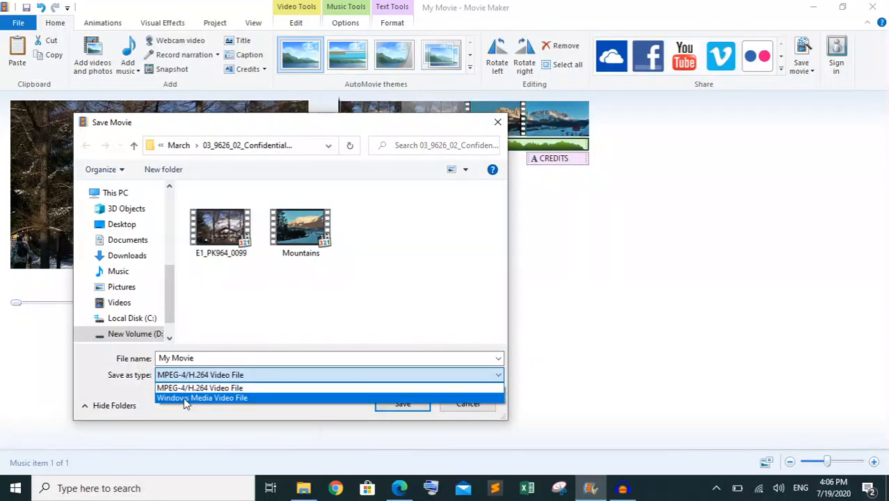
click(186, 399)
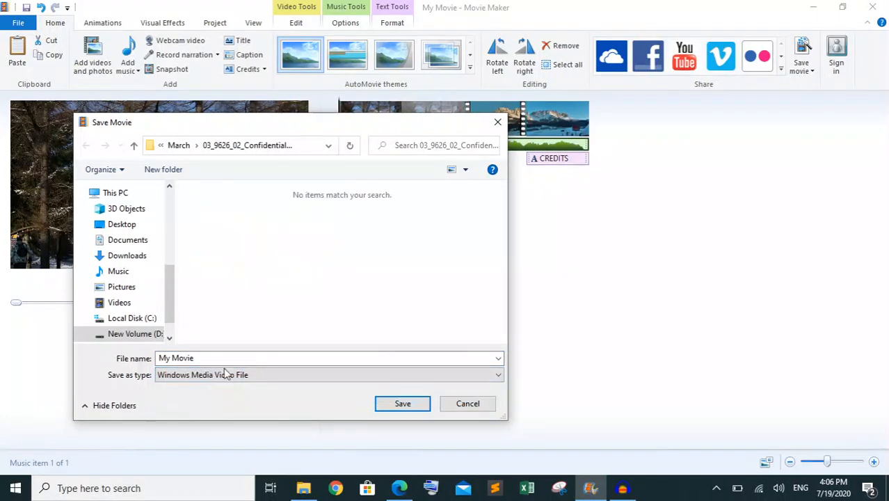
click(249, 357)
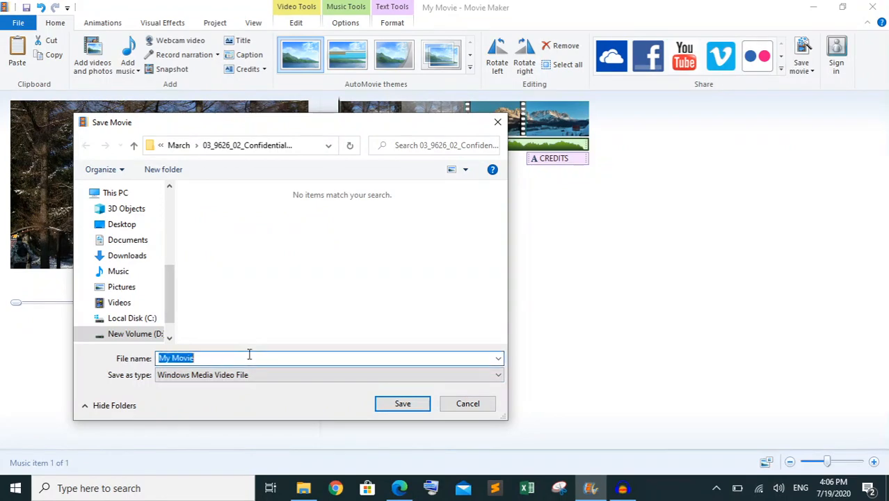
text(E)
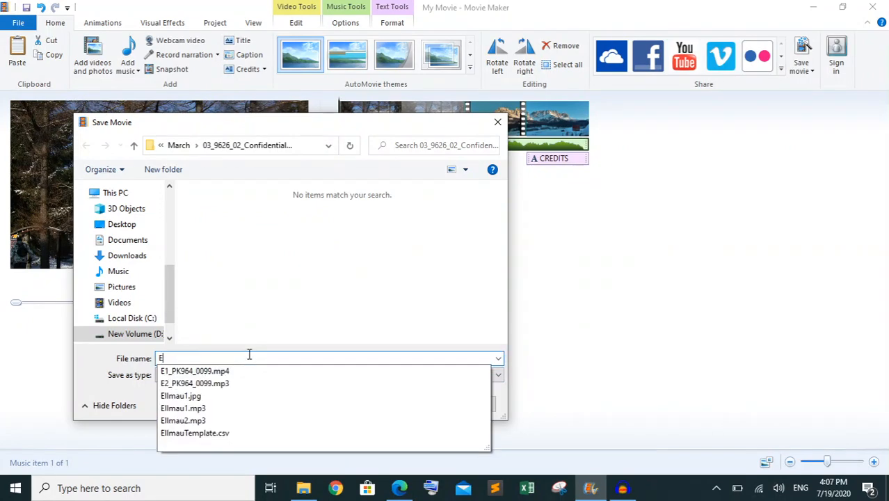
key(Down)
key(Down)
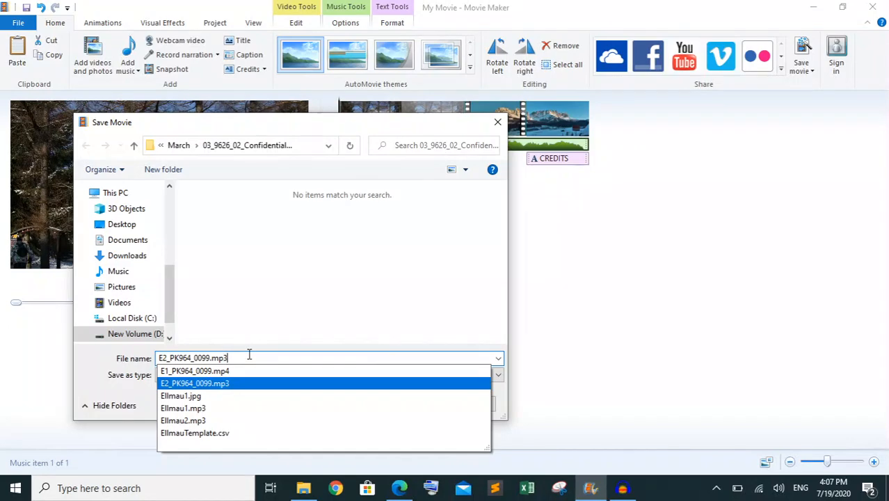
key(BackSpace)
key(BackSpace)
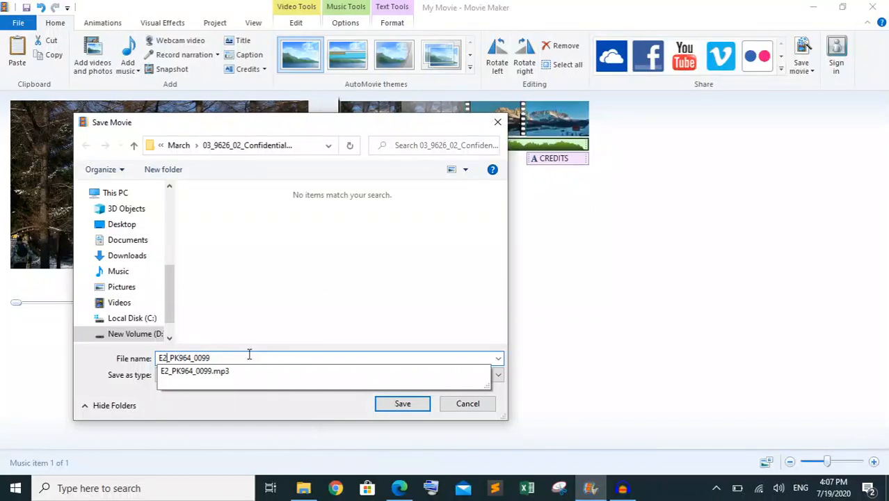
key(BackSpace)
text(3)
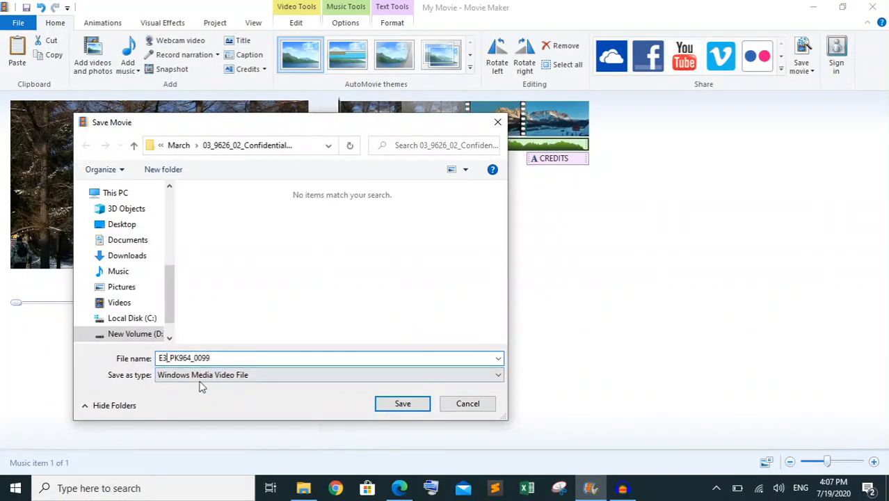
click(402, 404)
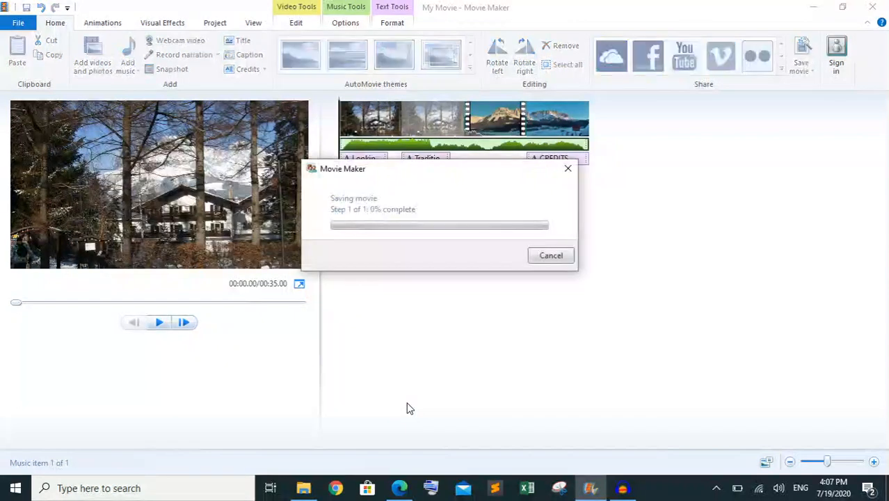
Switch to the question paper in Edge and highlight the question 11 heading "Evidence 3" in green as completed
click(411, 479)
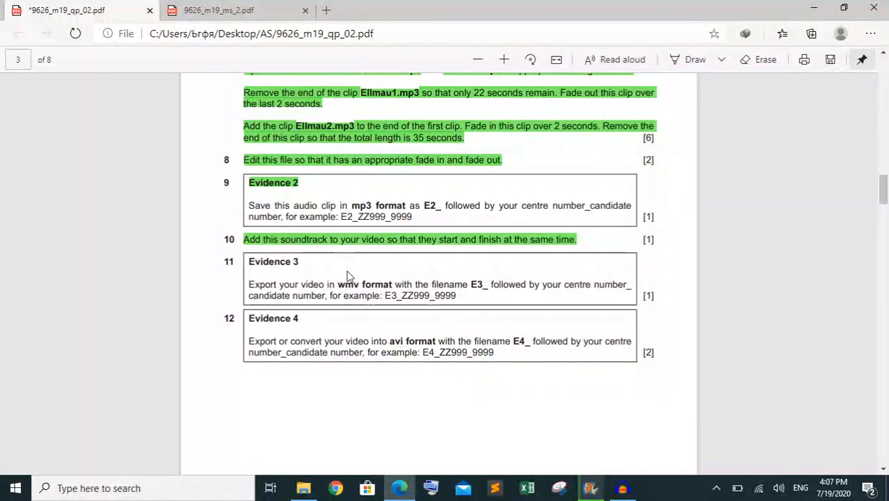
drag(298, 262, 249, 262)
right_click(251, 264)
mouse_move(334, 276)
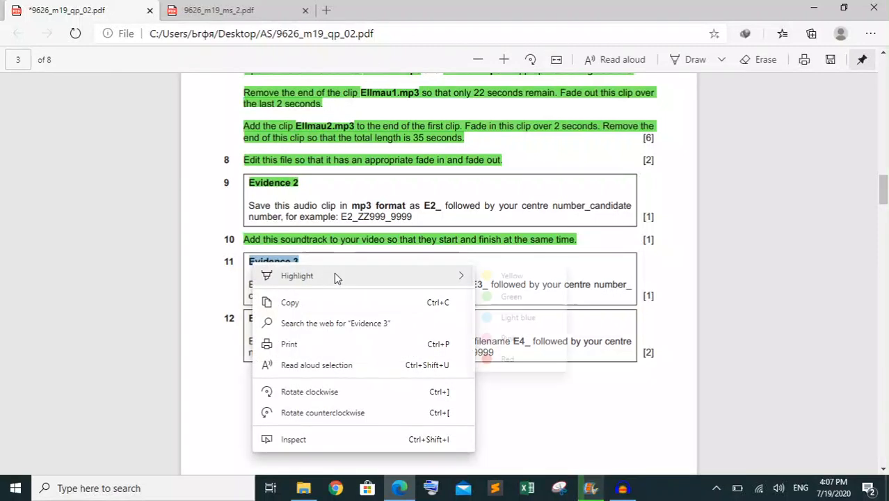
click(502, 302)
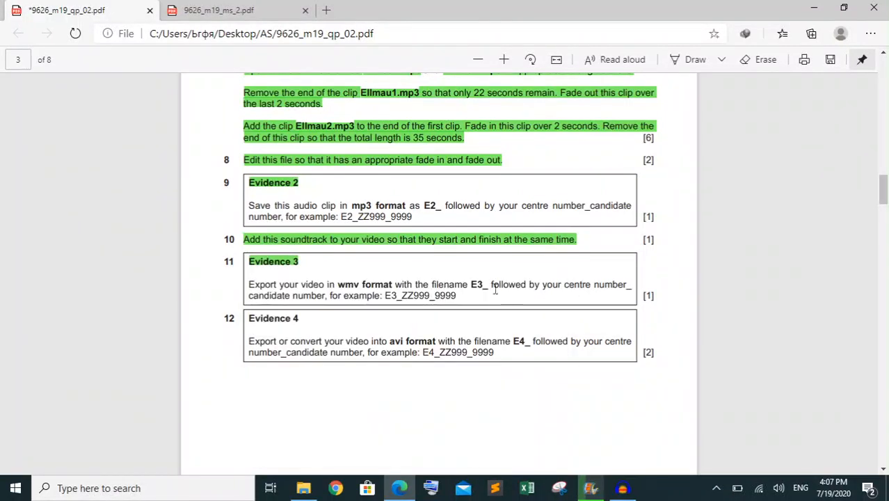
scroll(495, 290, down, 1)
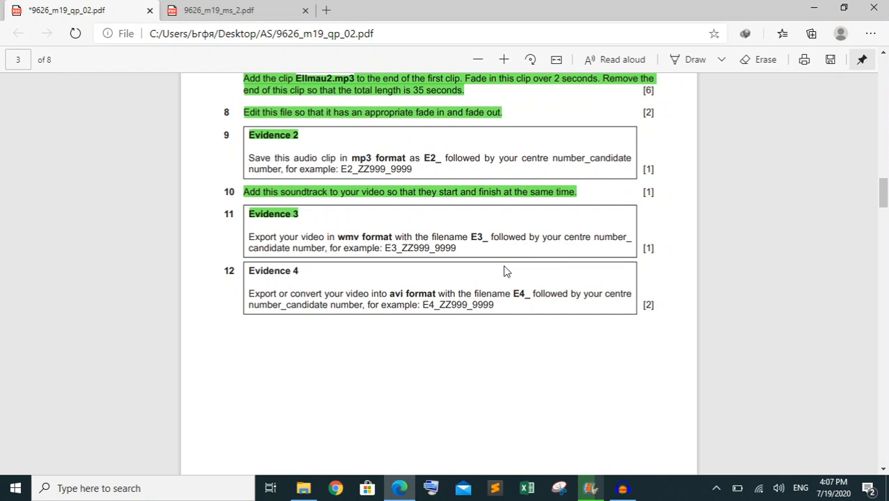
Return to Movie Maker, dismiss the finished export, and minimise Movie Maker and Audacity to reach the source files folder in File Explorer
click(590, 479)
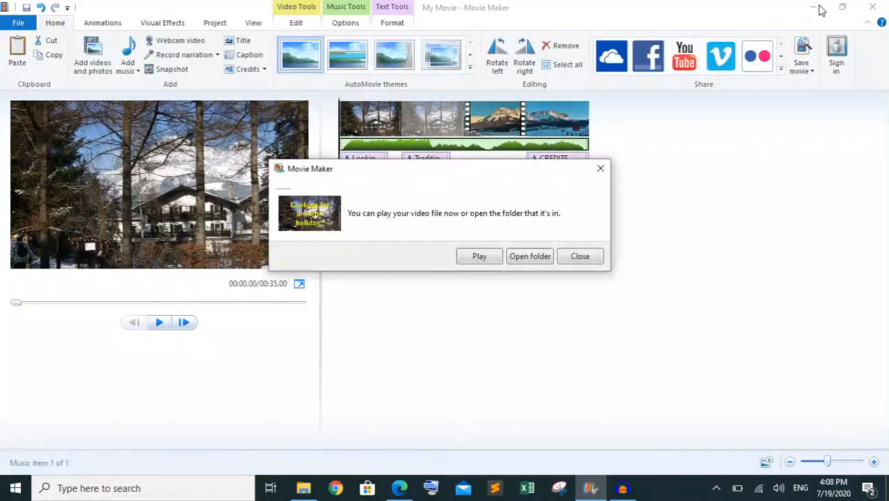
click(584, 256)
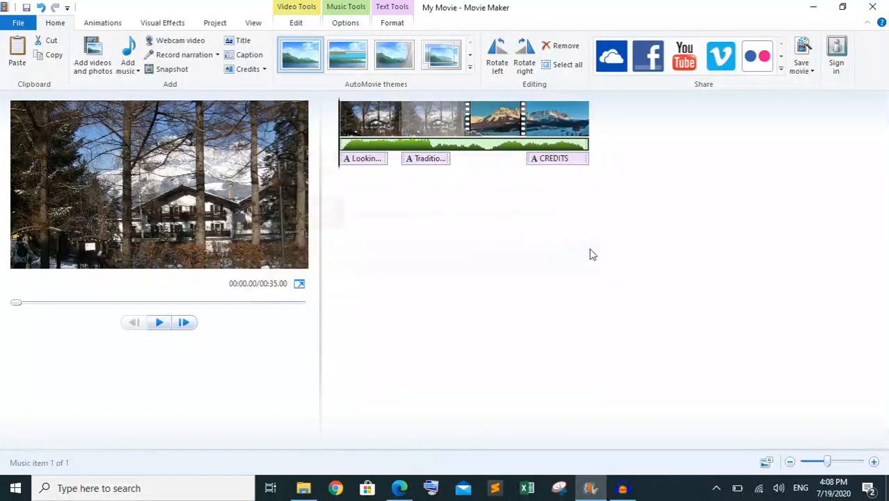
click(815, 10)
click(813, 7)
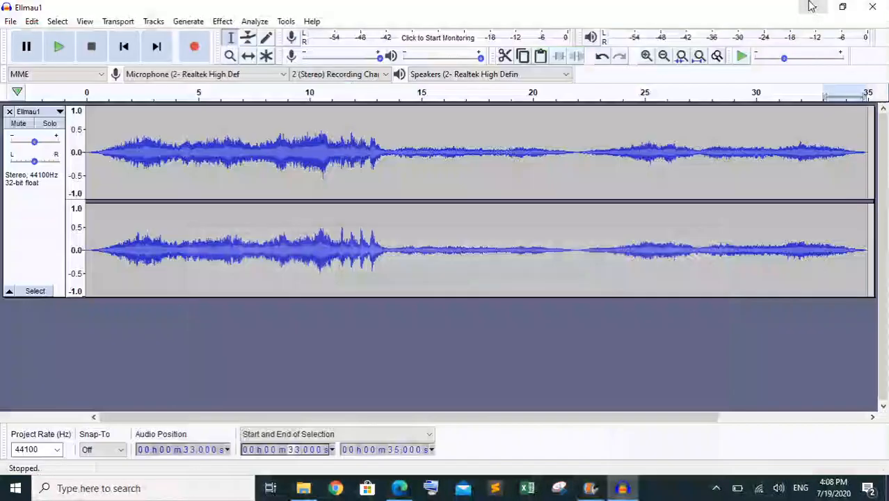
click(812, 8)
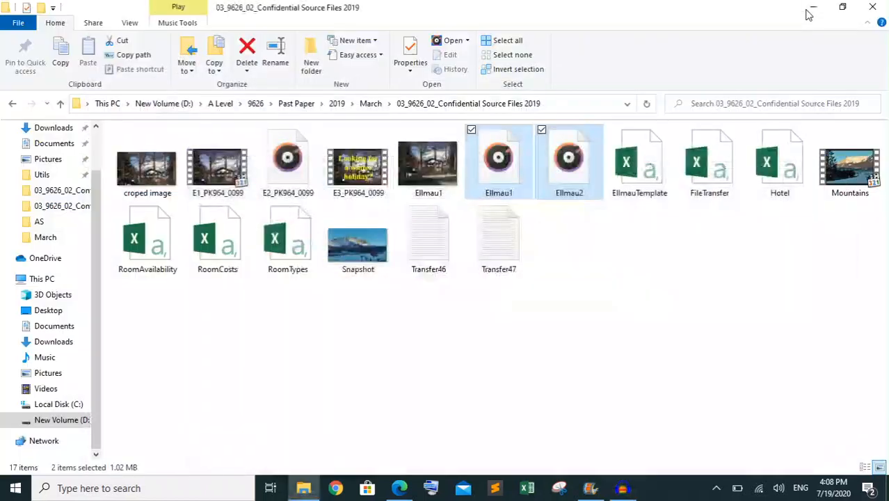
click(462, 403)
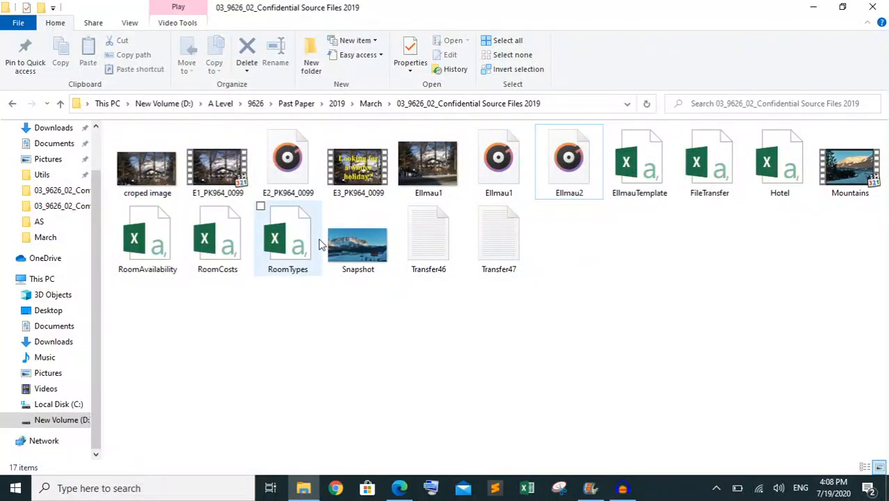
click(366, 179)
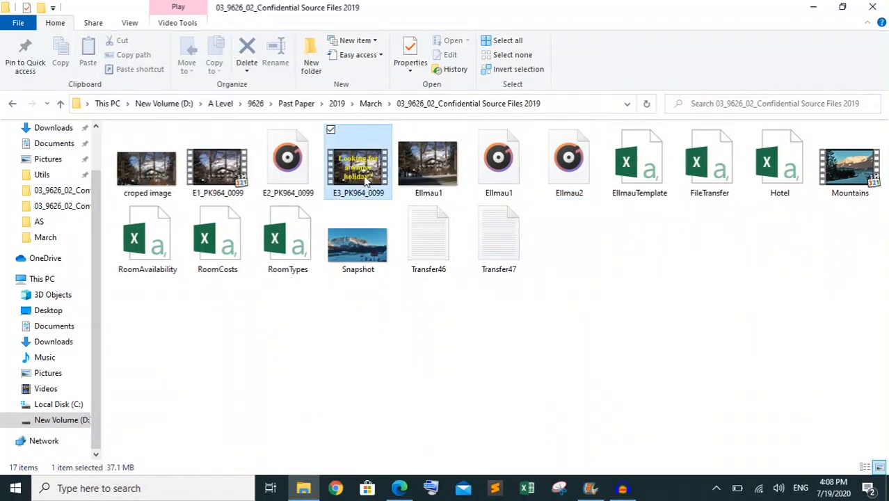
right_click(364, 178)
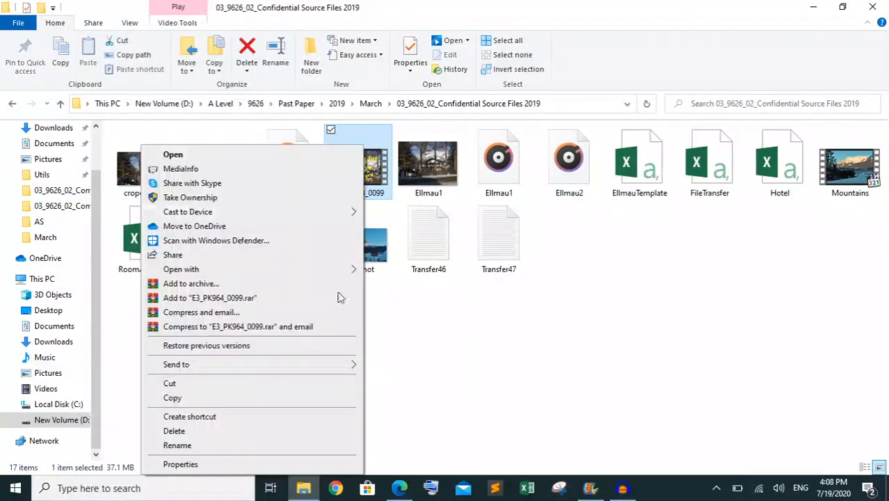
click(289, 468)
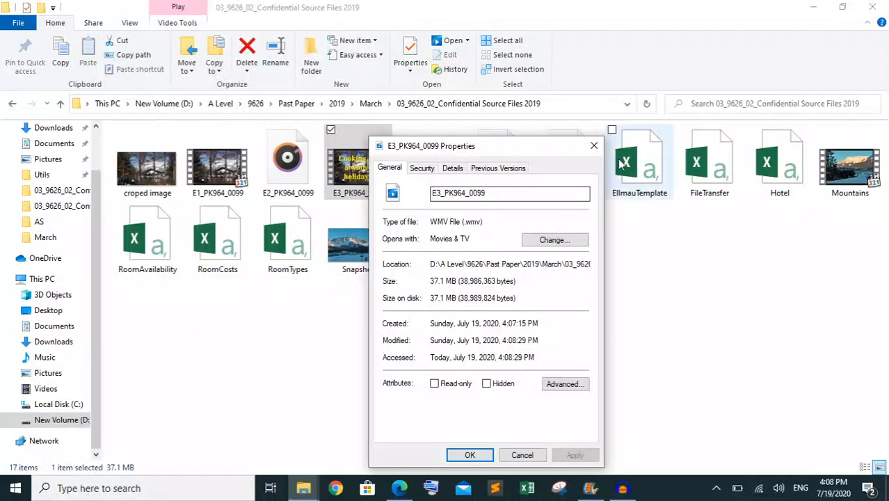
click(593, 145)
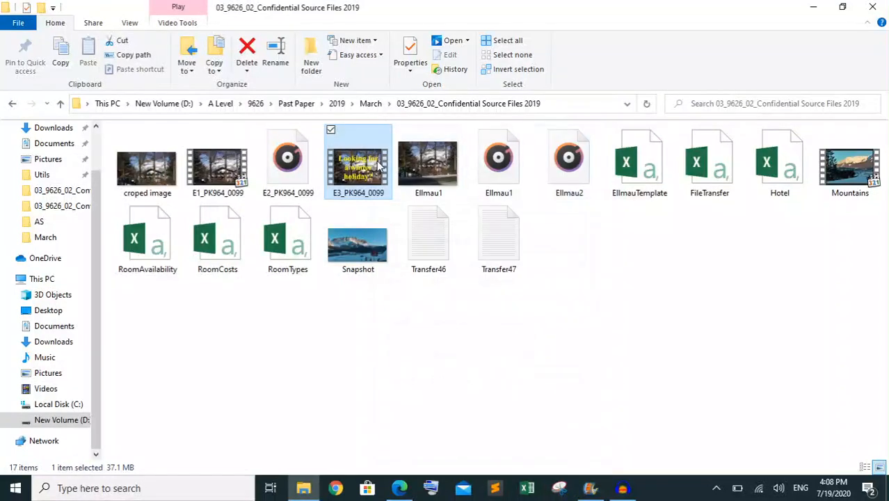
right_click(379, 165)
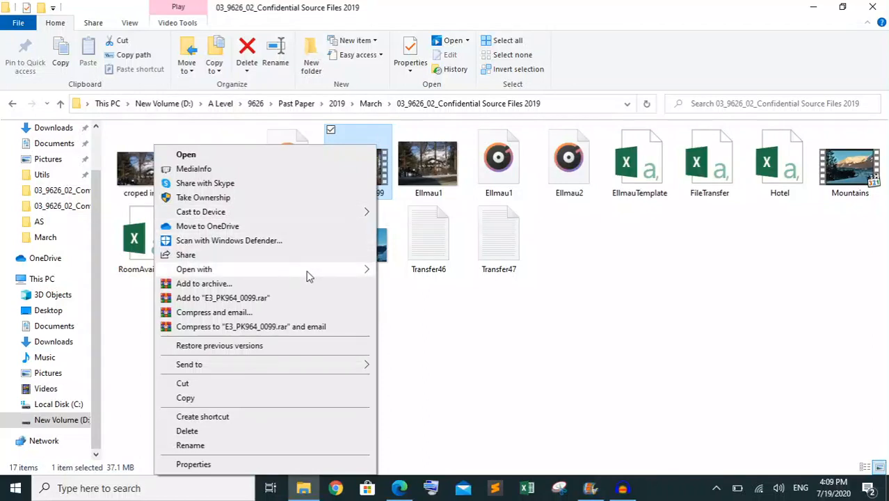
mouse_move(344, 271)
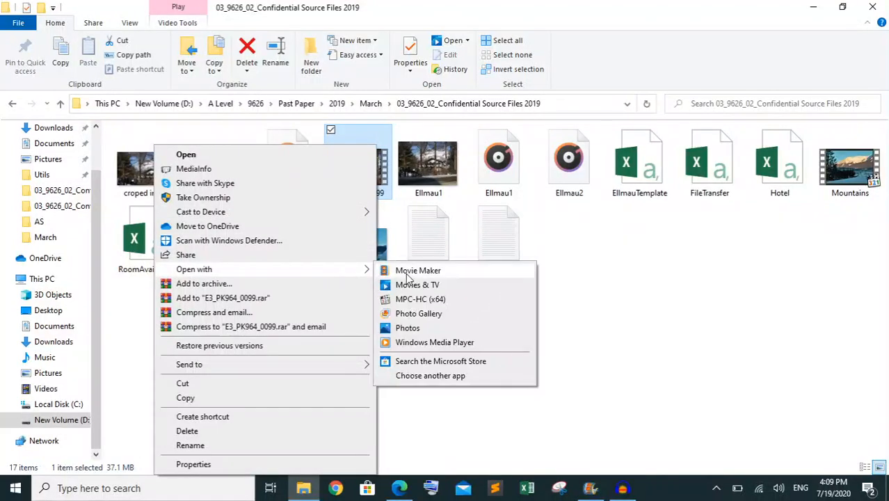
click(420, 299)
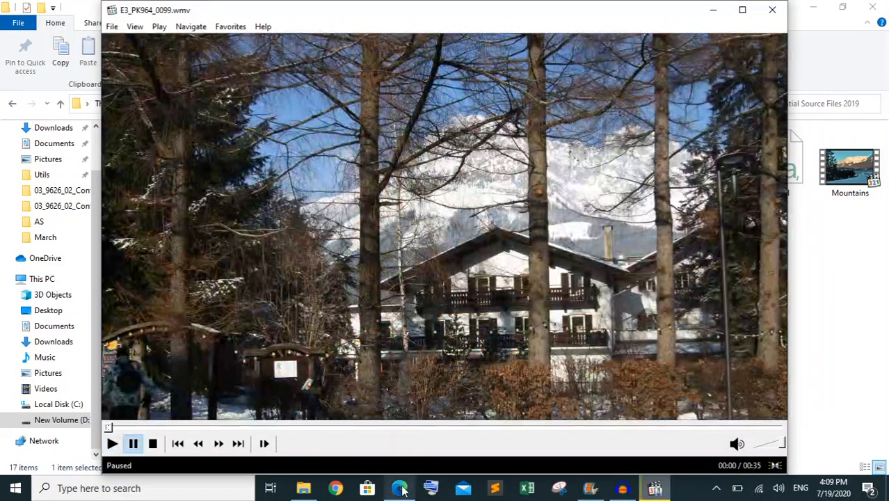
click(398, 487)
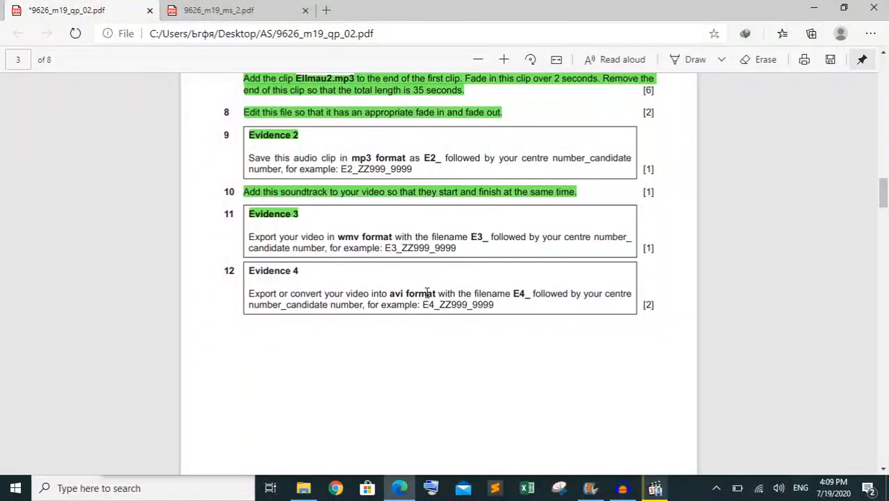
click(654, 487)
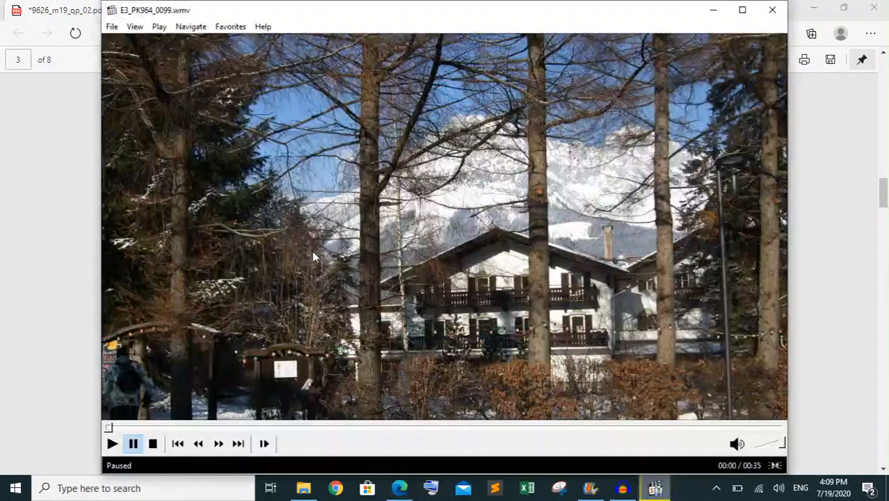
click(112, 27)
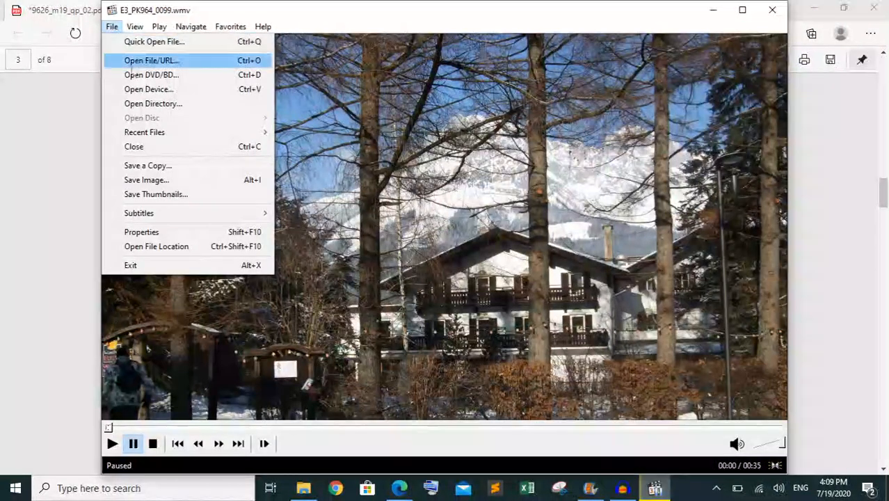
click(159, 165)
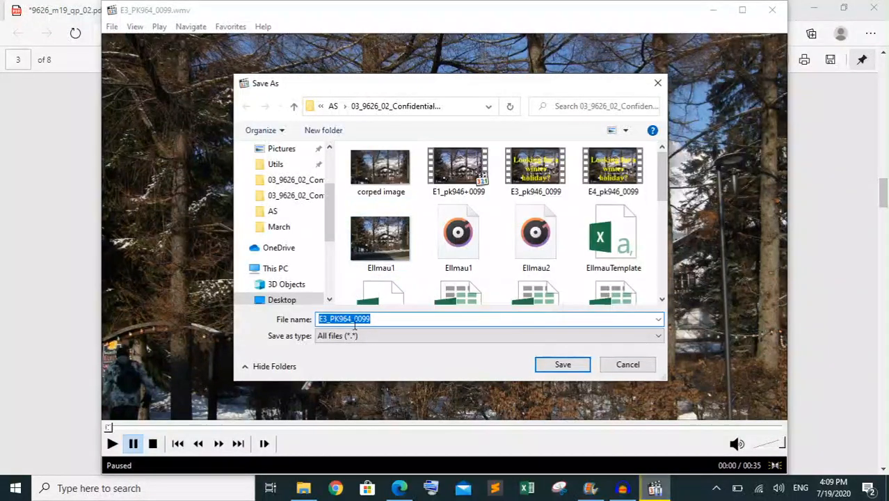
click(328, 318)
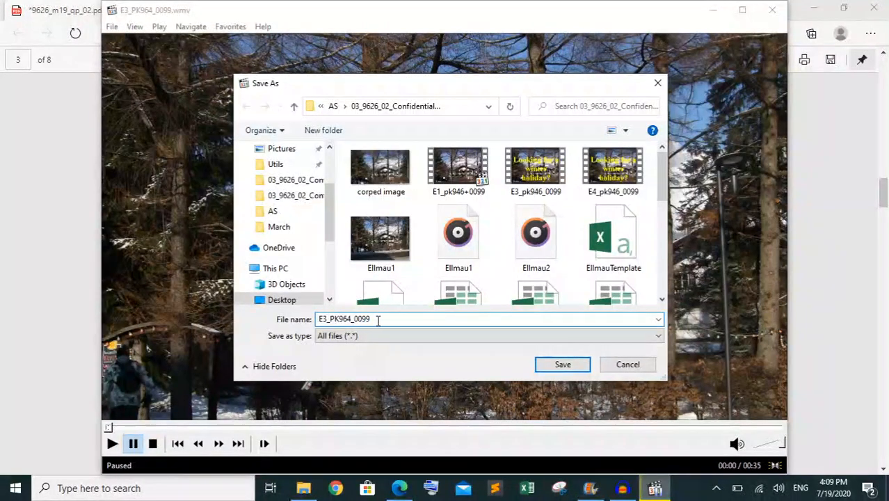
key(BackSpace)
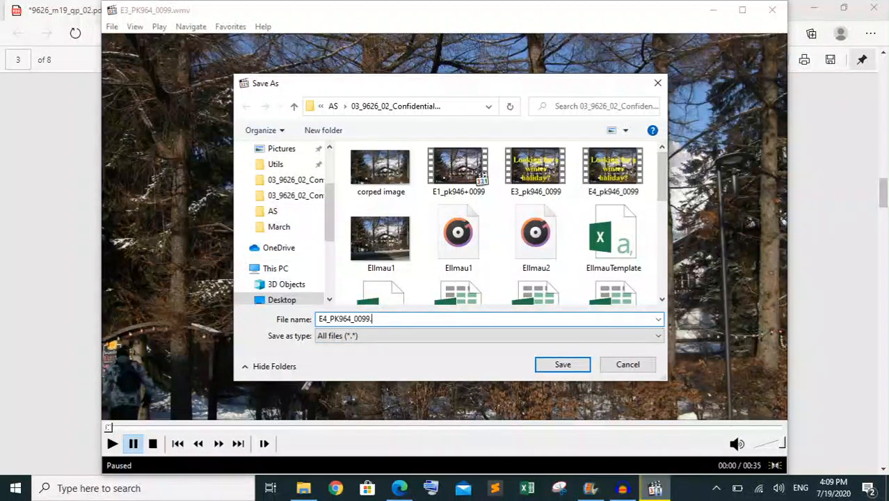
text(vi)
click(304, 198)
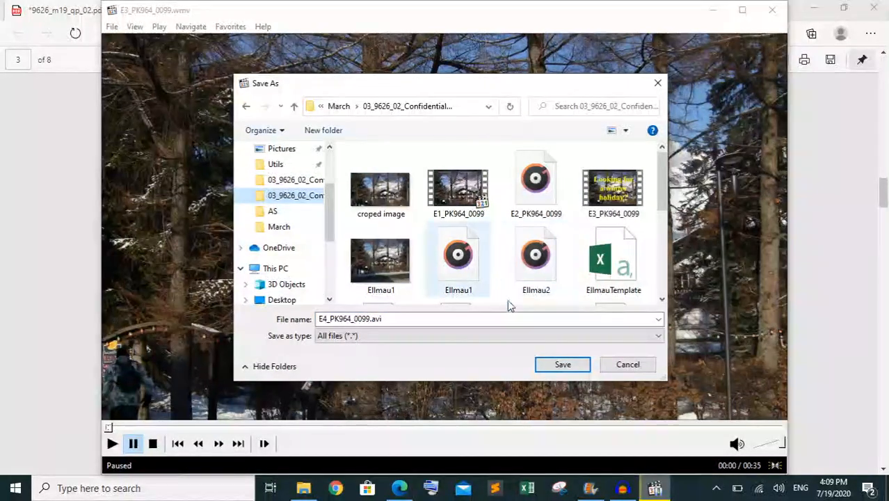
click(560, 366)
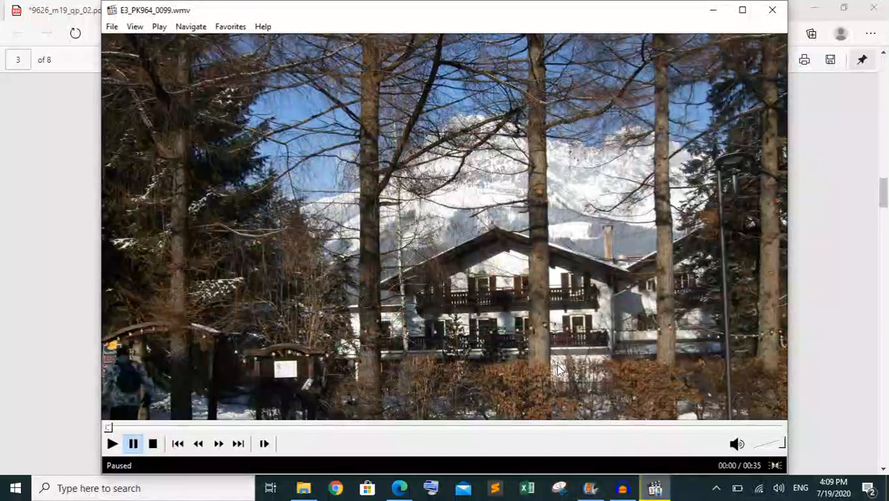
click(771, 10)
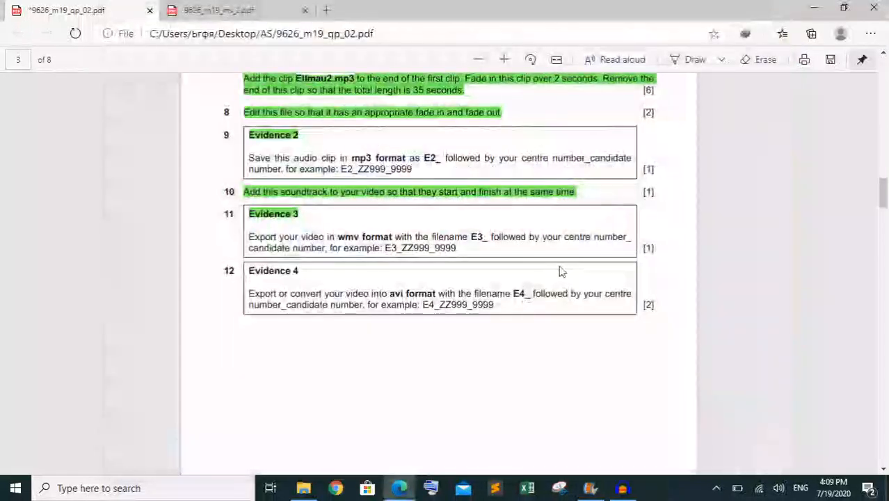
click(300, 492)
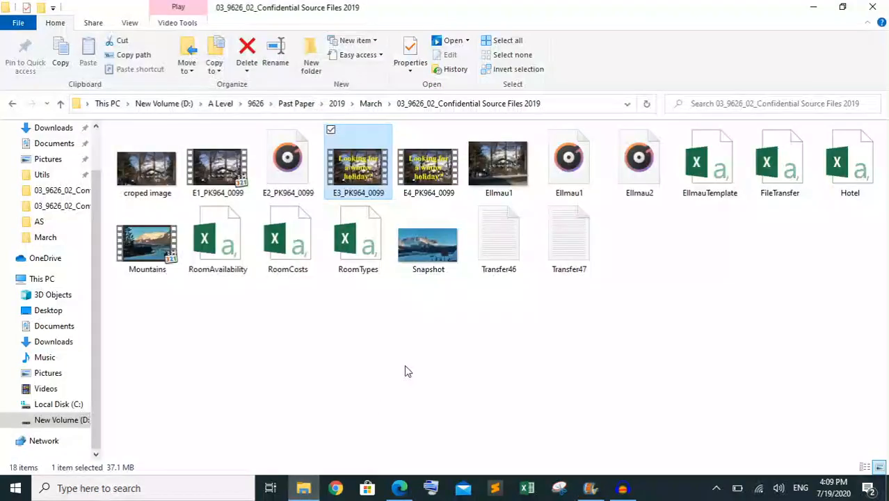
click(404, 364)
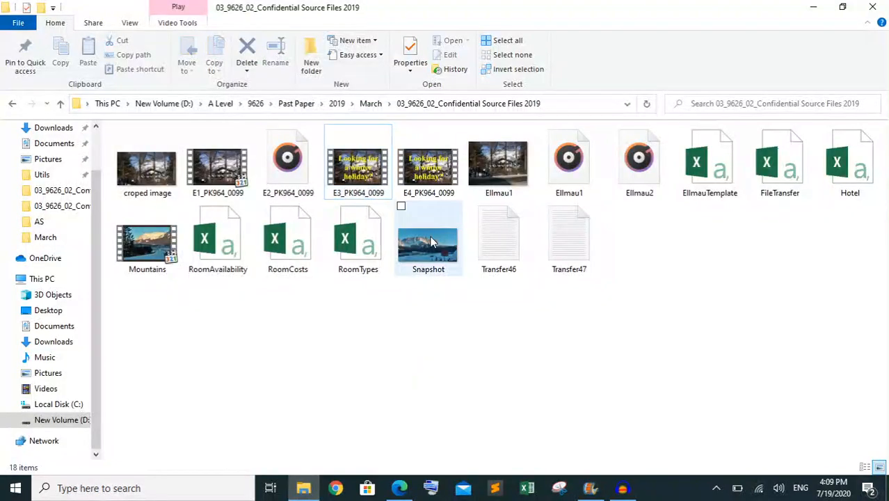
click(436, 176)
right_click(435, 176)
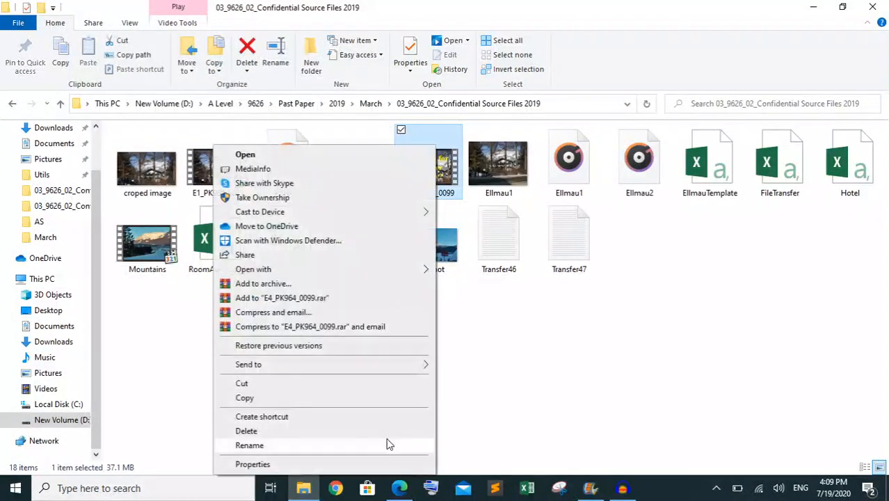
click(346, 463)
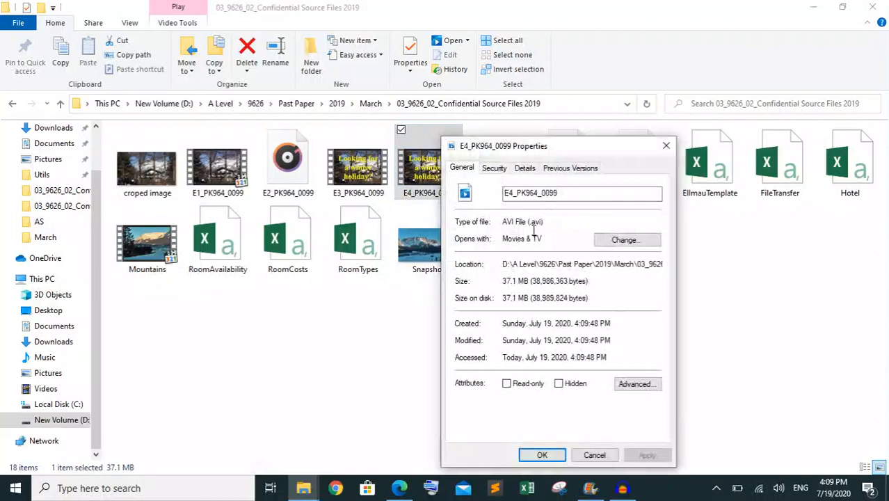
click(665, 145)
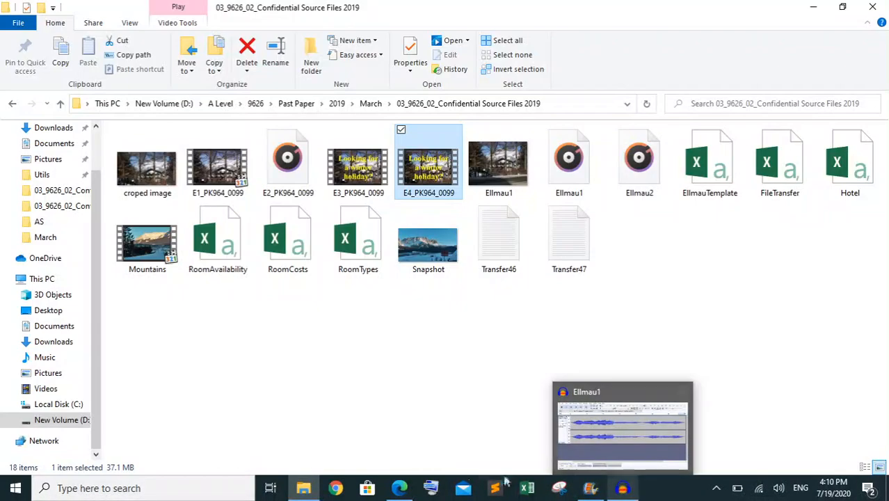
Return to the question paper in Edge and highlight the question 12 heading "Evidence 4" in green
click(408, 489)
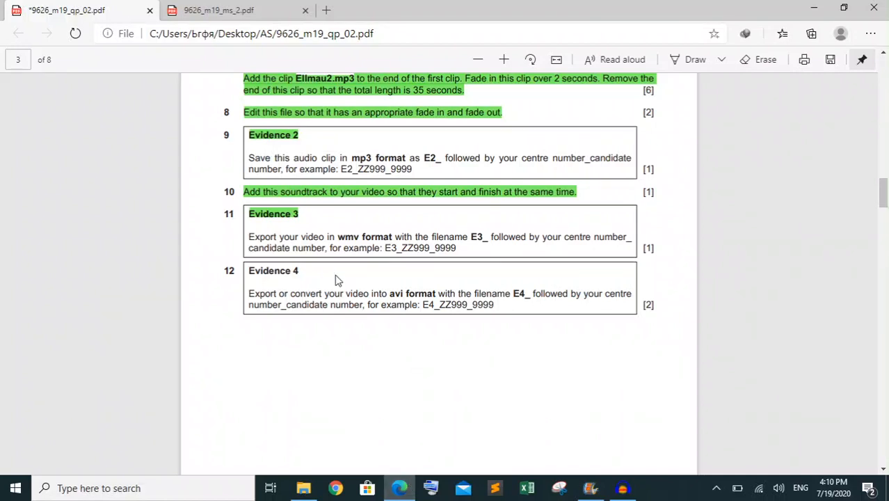
drag(301, 272, 259, 271)
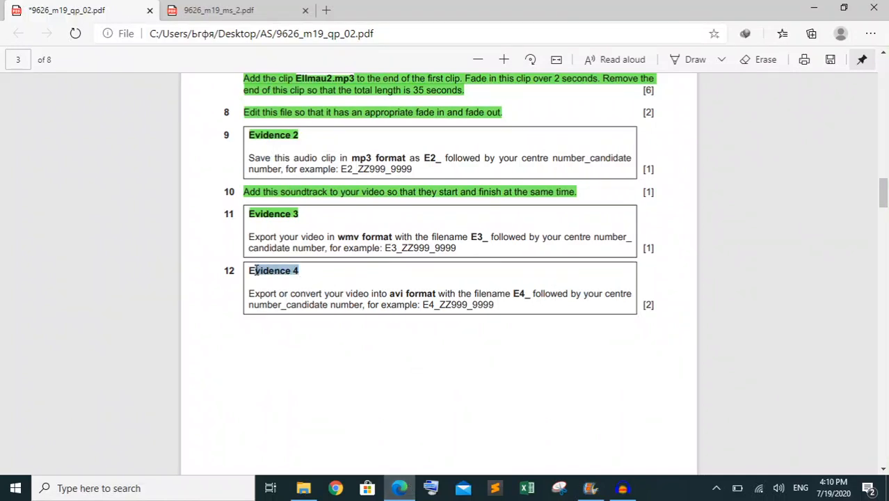
right_click(253, 272)
mouse_move(373, 283)
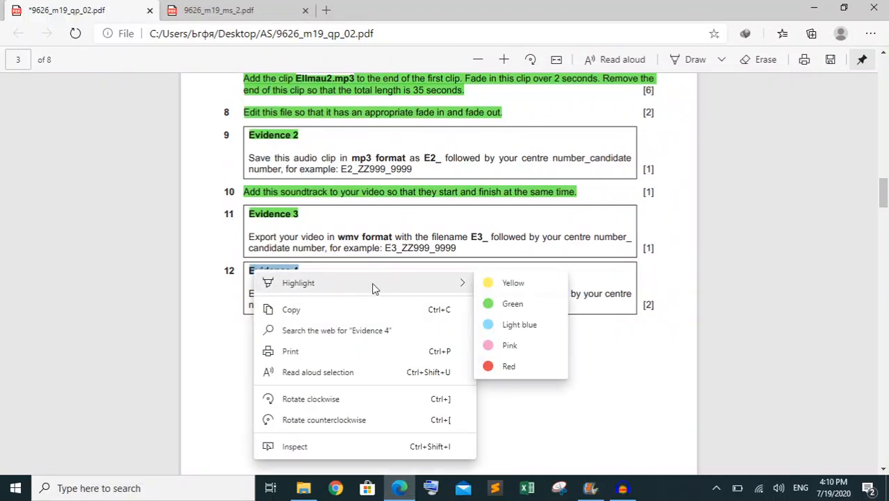
click(512, 305)
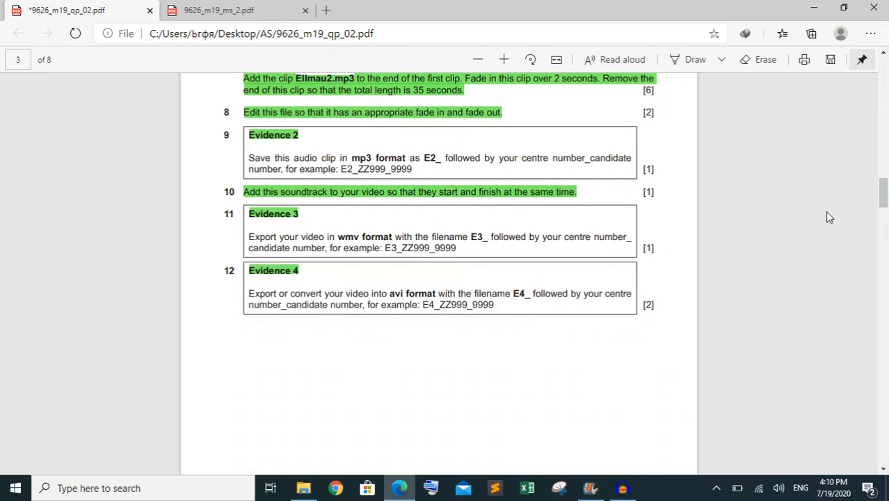
drag(885, 187, 886, 221)
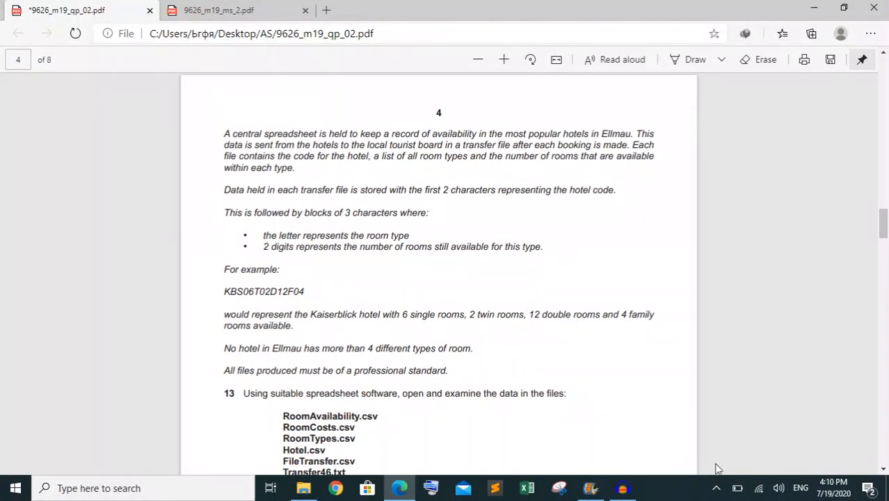
click(716, 487)
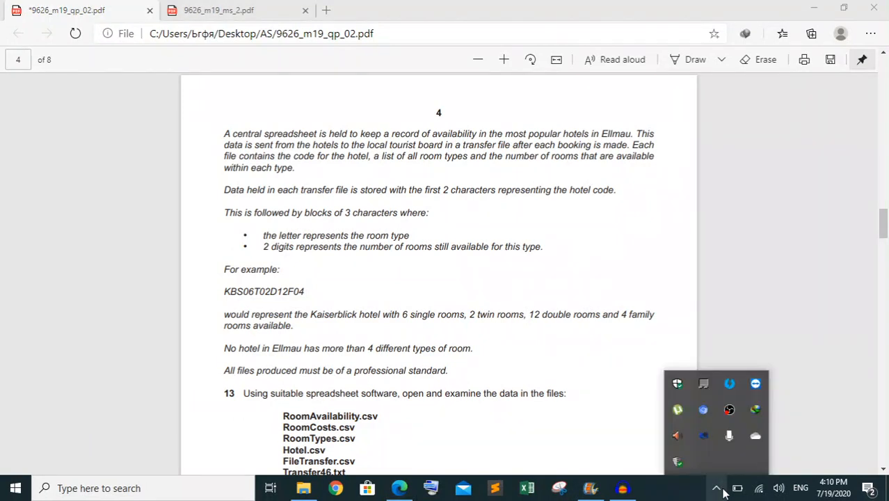
right_click(727, 410)
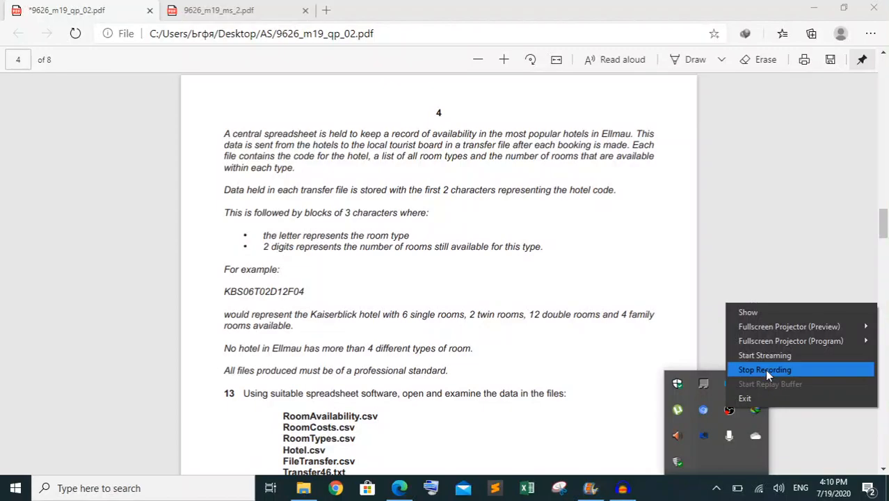